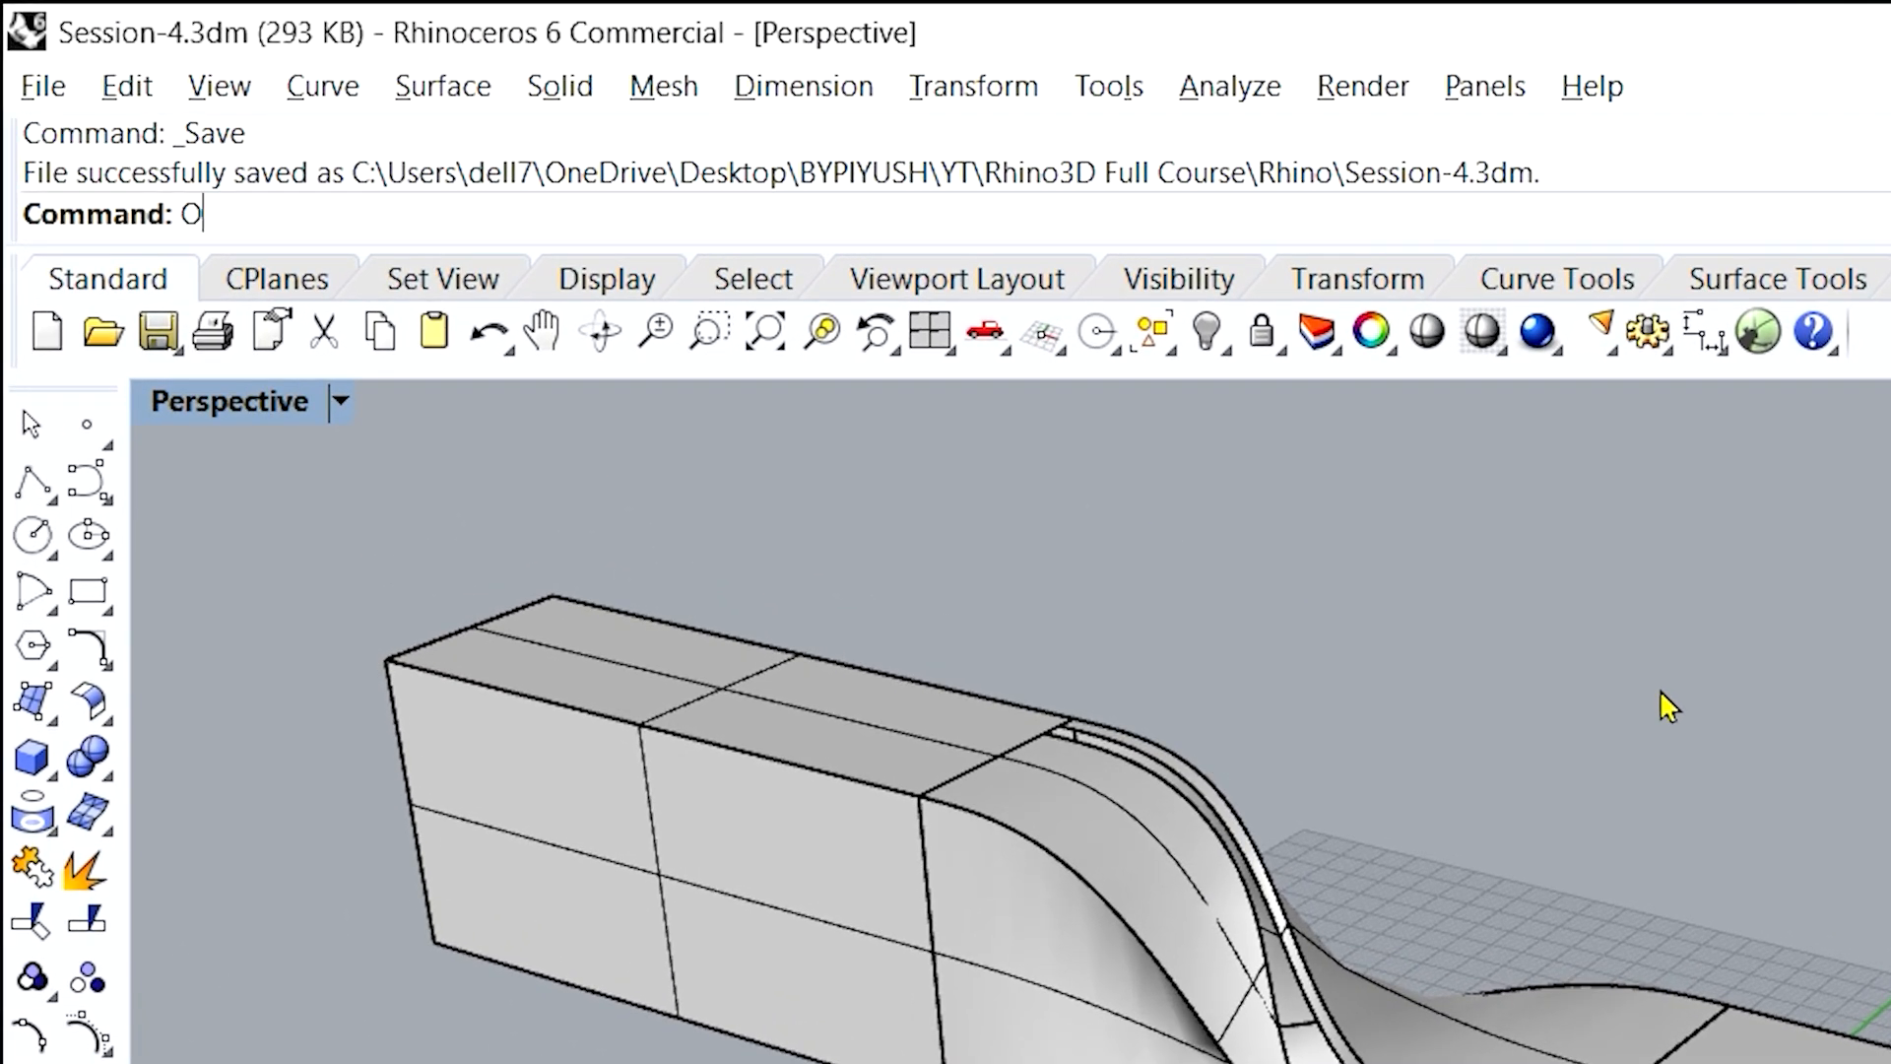
# - Start a surface offset of the twisted folded polysurface and examine its offset direction arrows
pyautogui.write('ffset')
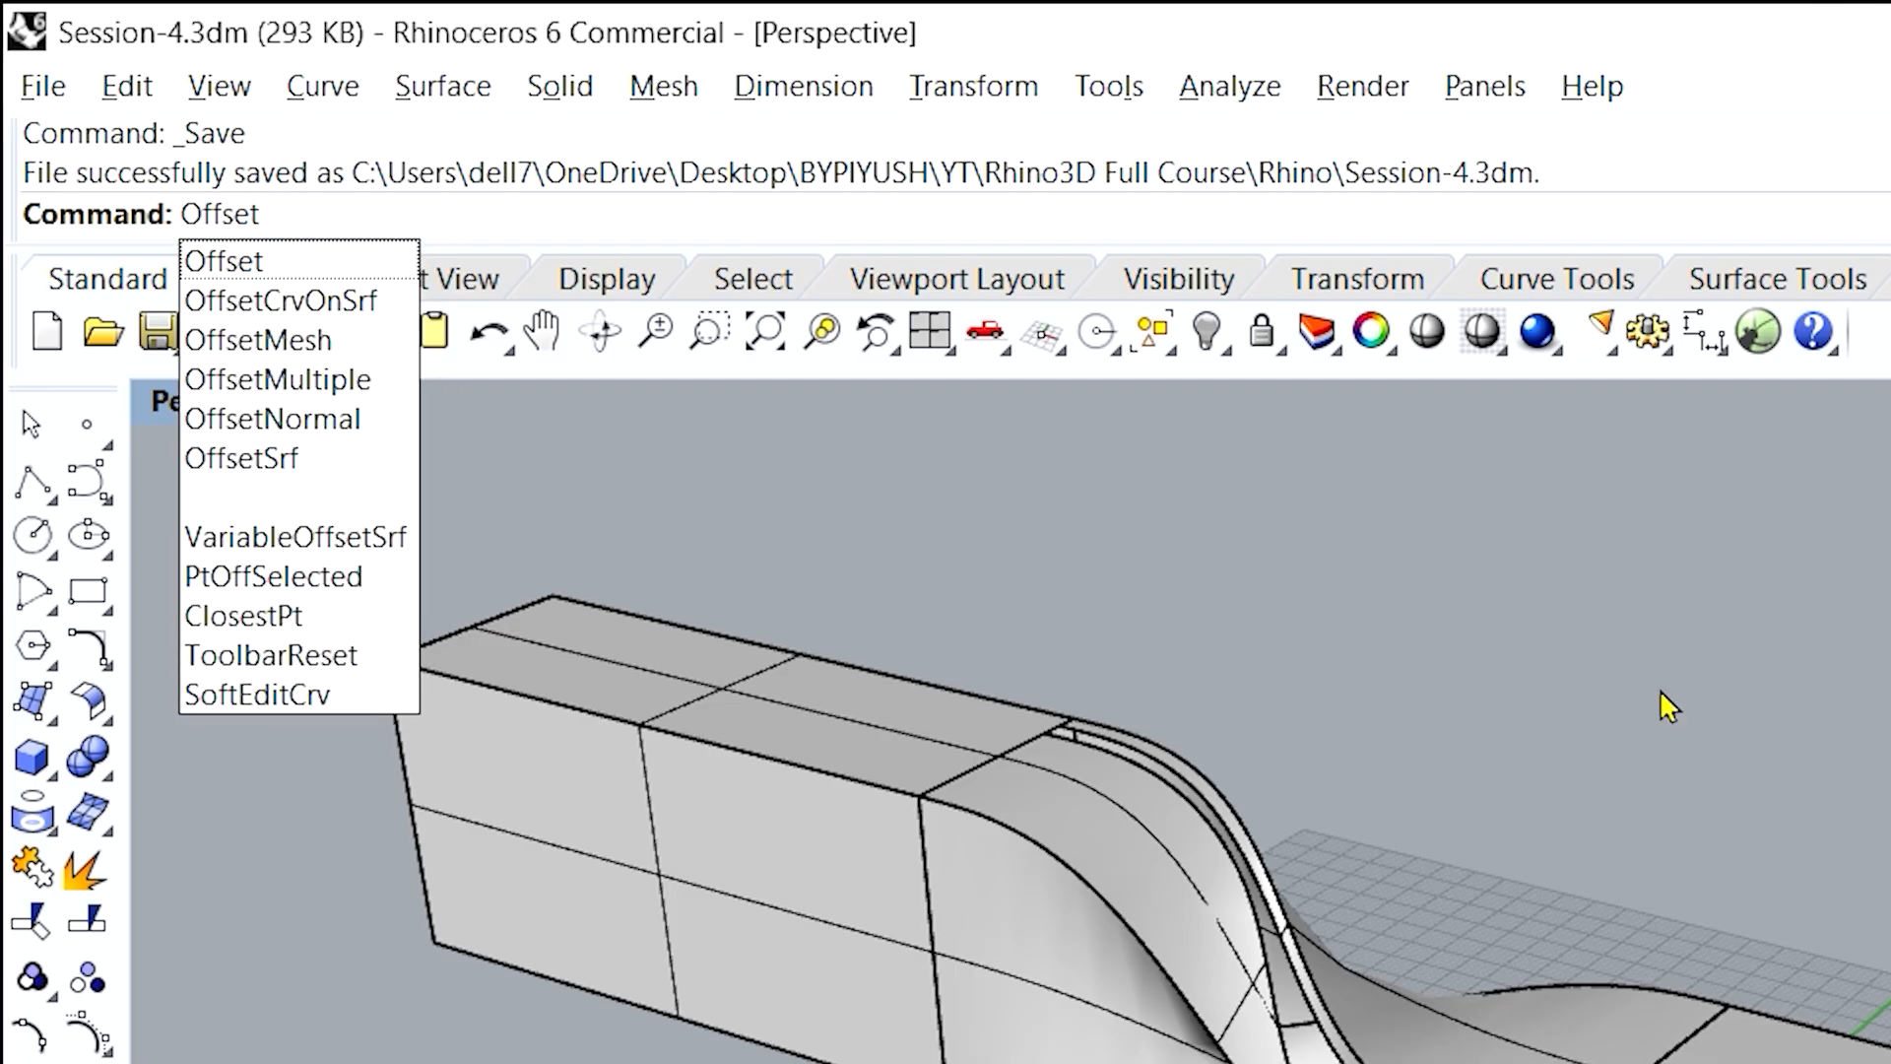
pyautogui.click(288, 463)
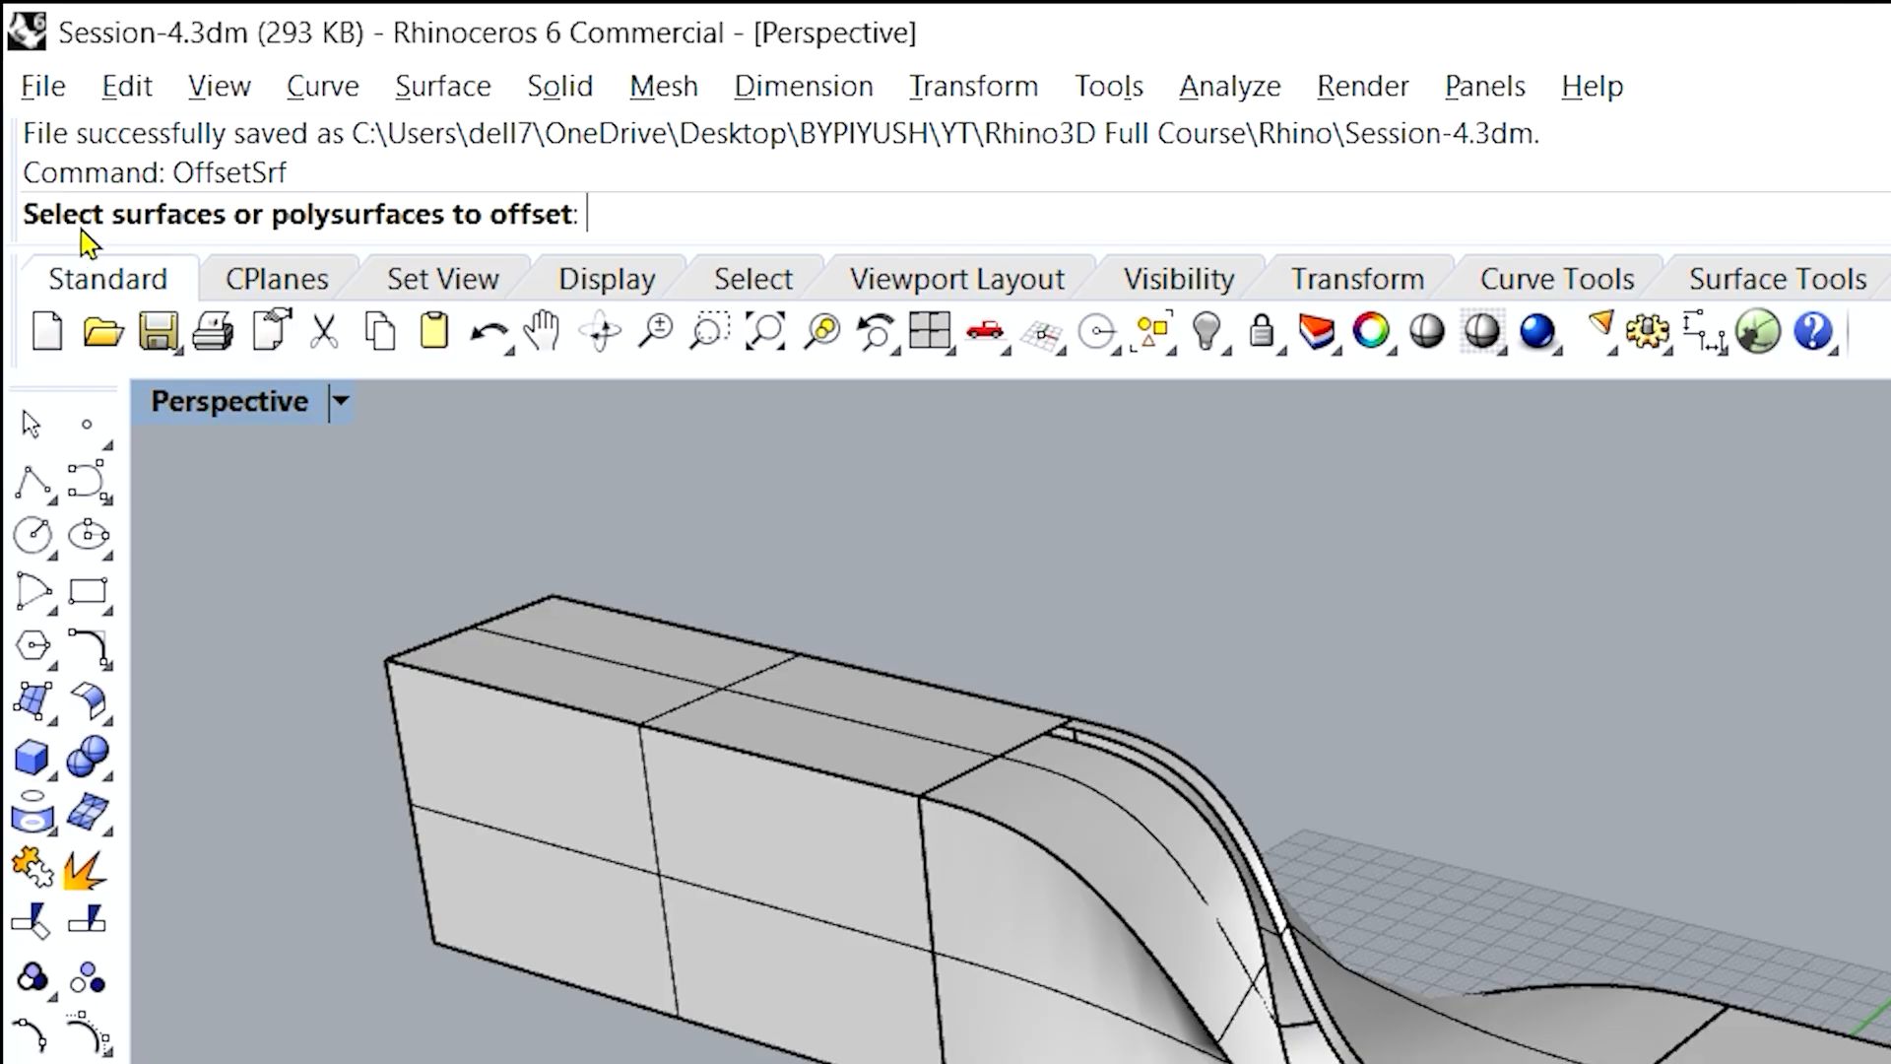
pyautogui.click(751, 788)
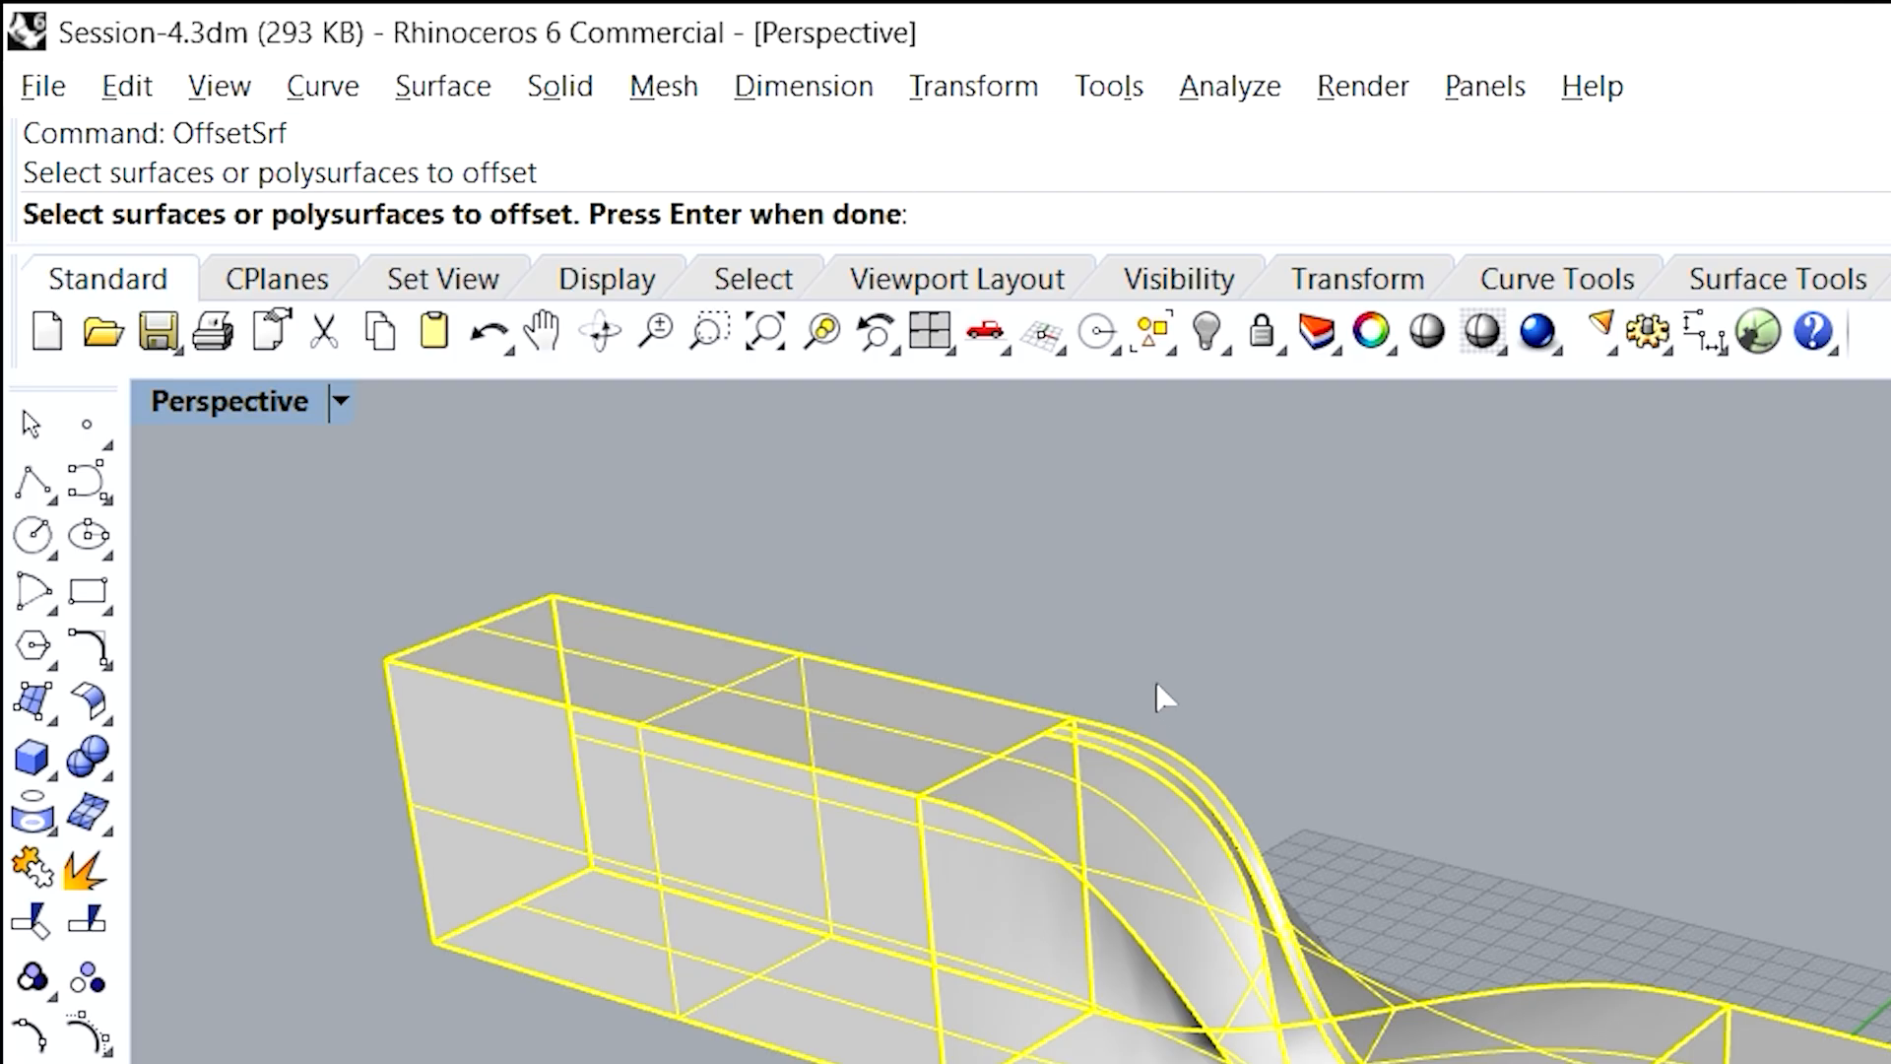
pyautogui.press('Return')
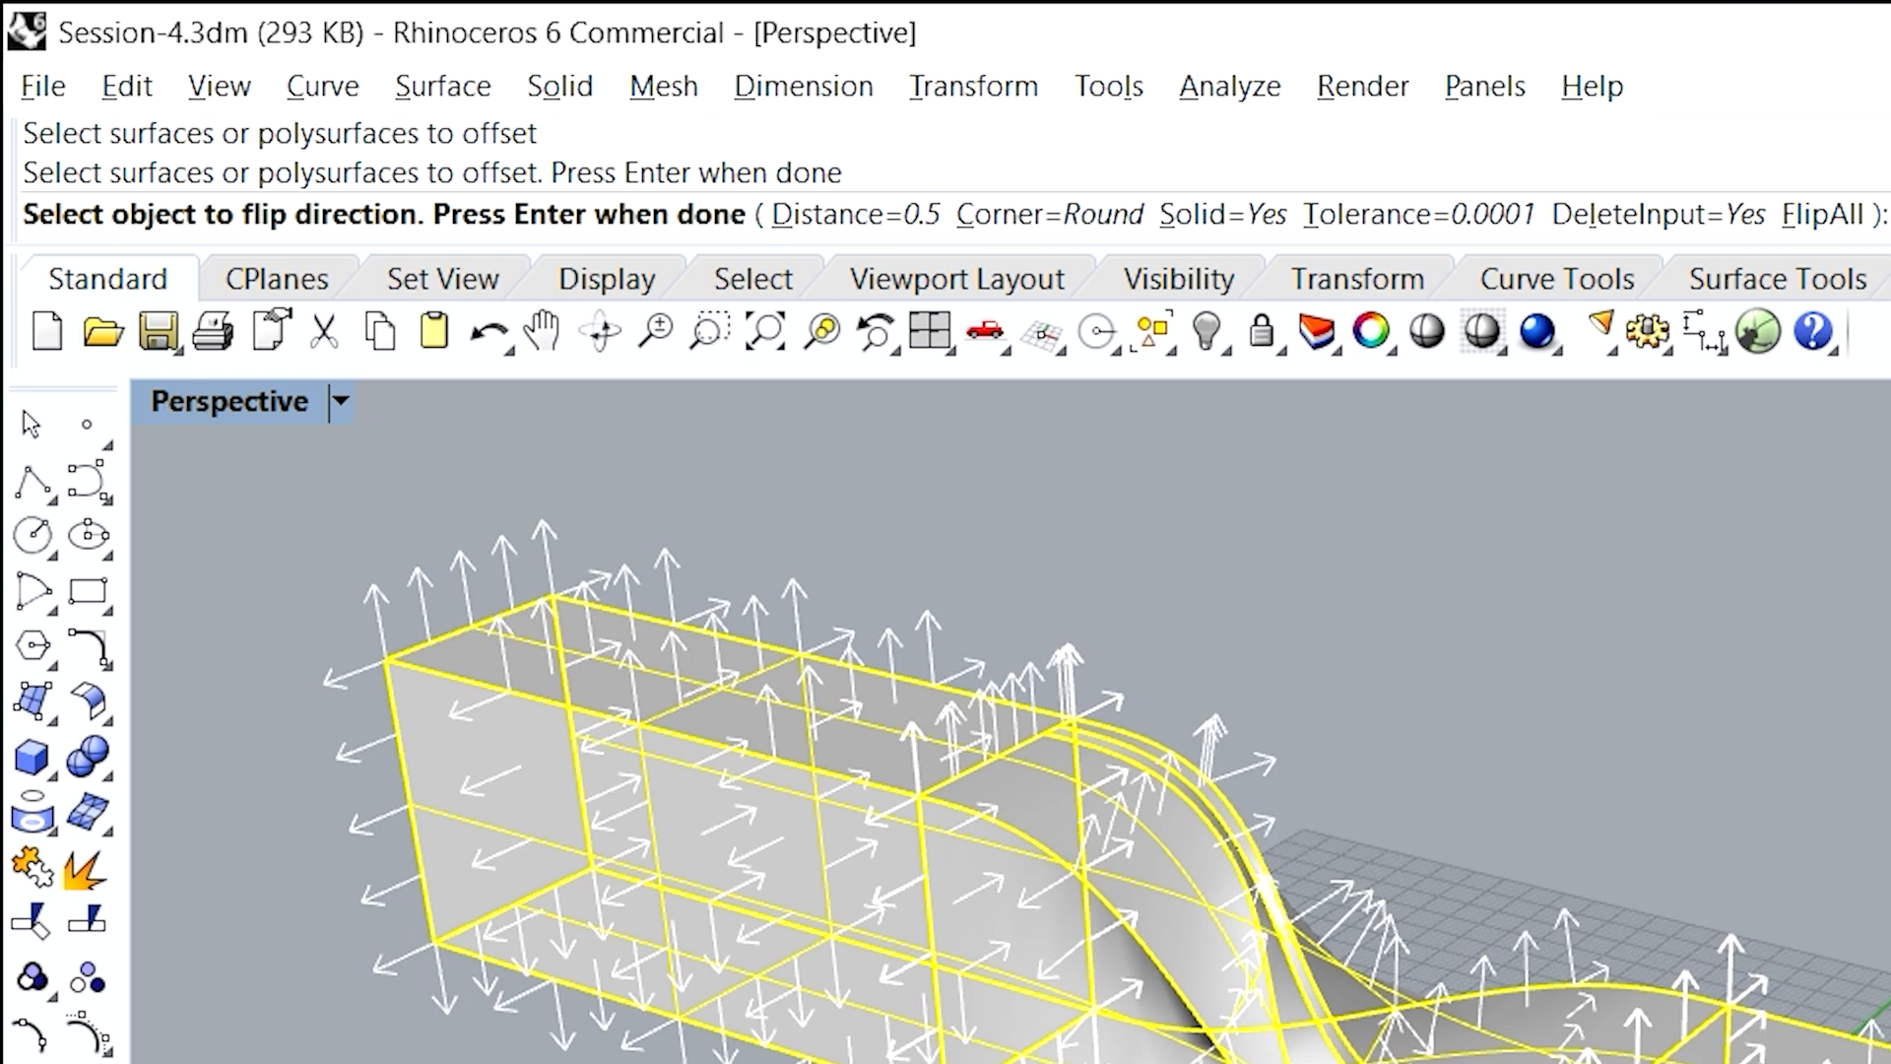
pyautogui.moveTo(1133, 788); pyautogui.dragTo(1270, 724, button='right')
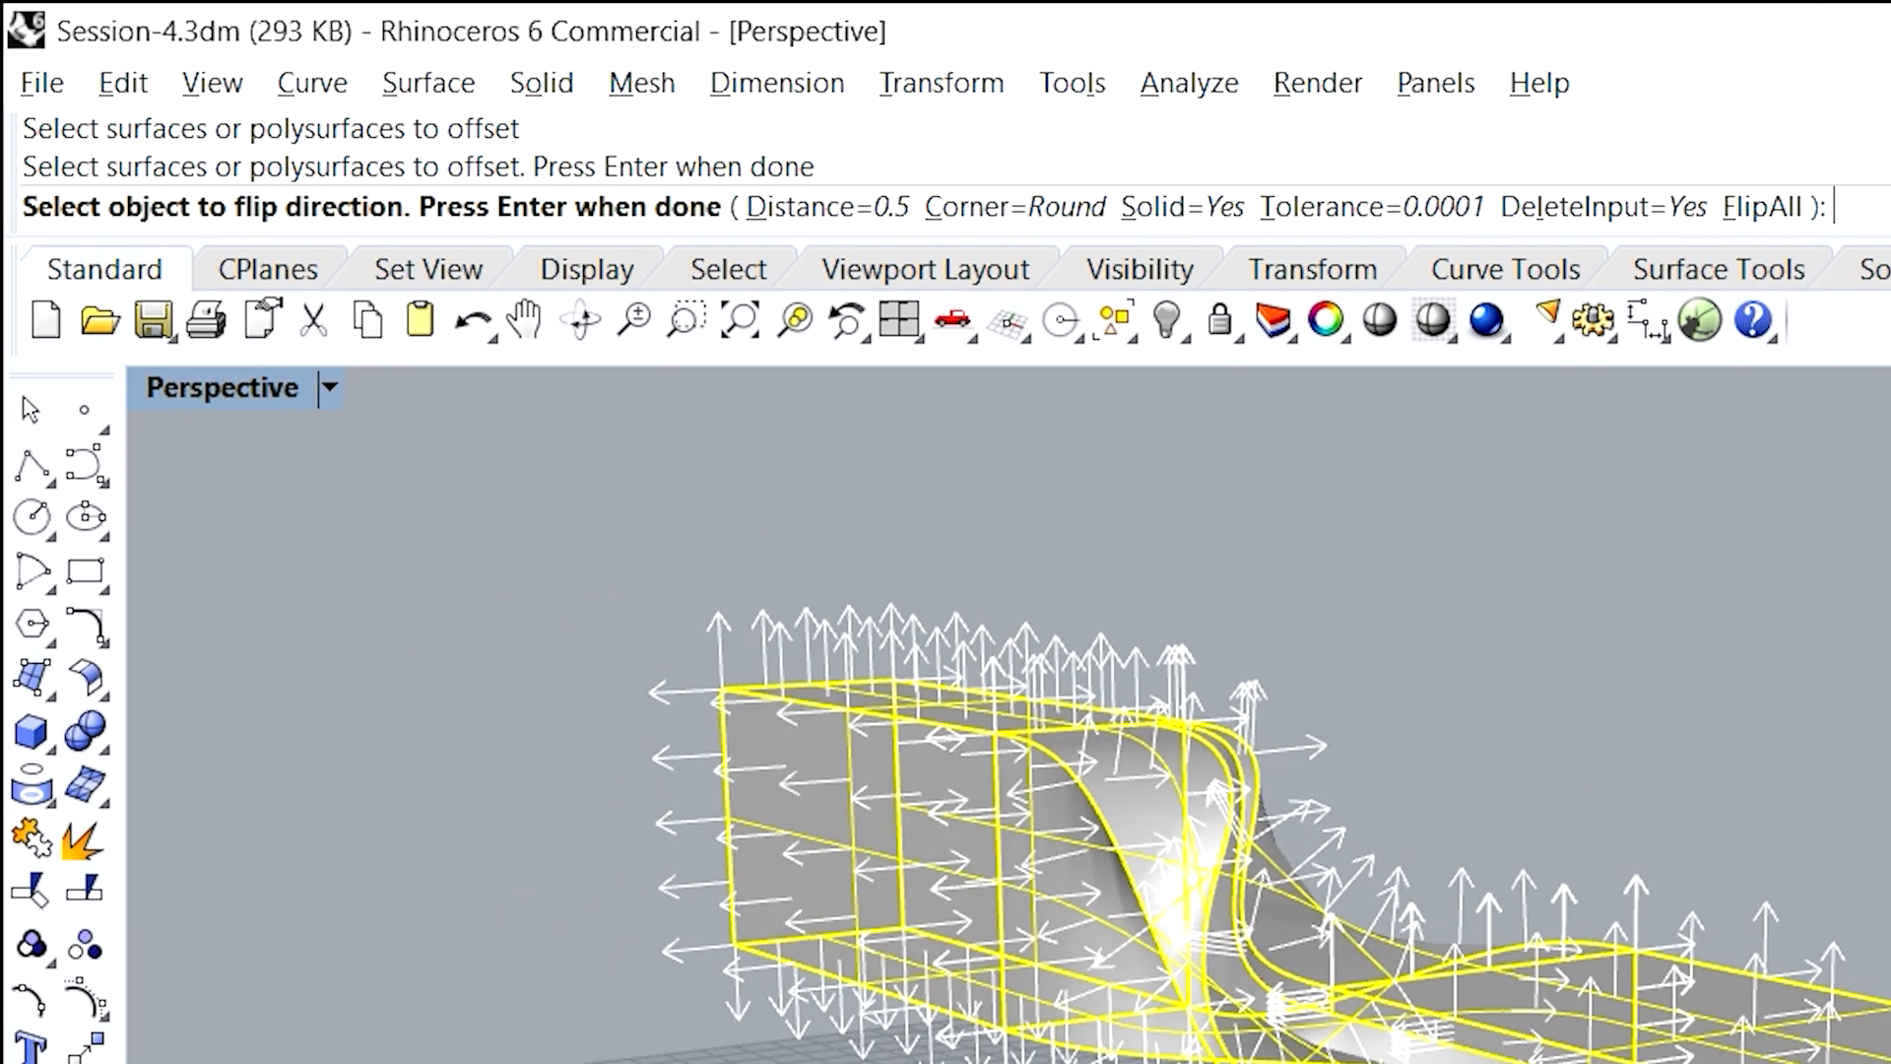
pyautogui.scroll(6, 1005, 719)
pyautogui.scroll(-6, 1004, 719)
pyautogui.scroll(1, 1004, 719)
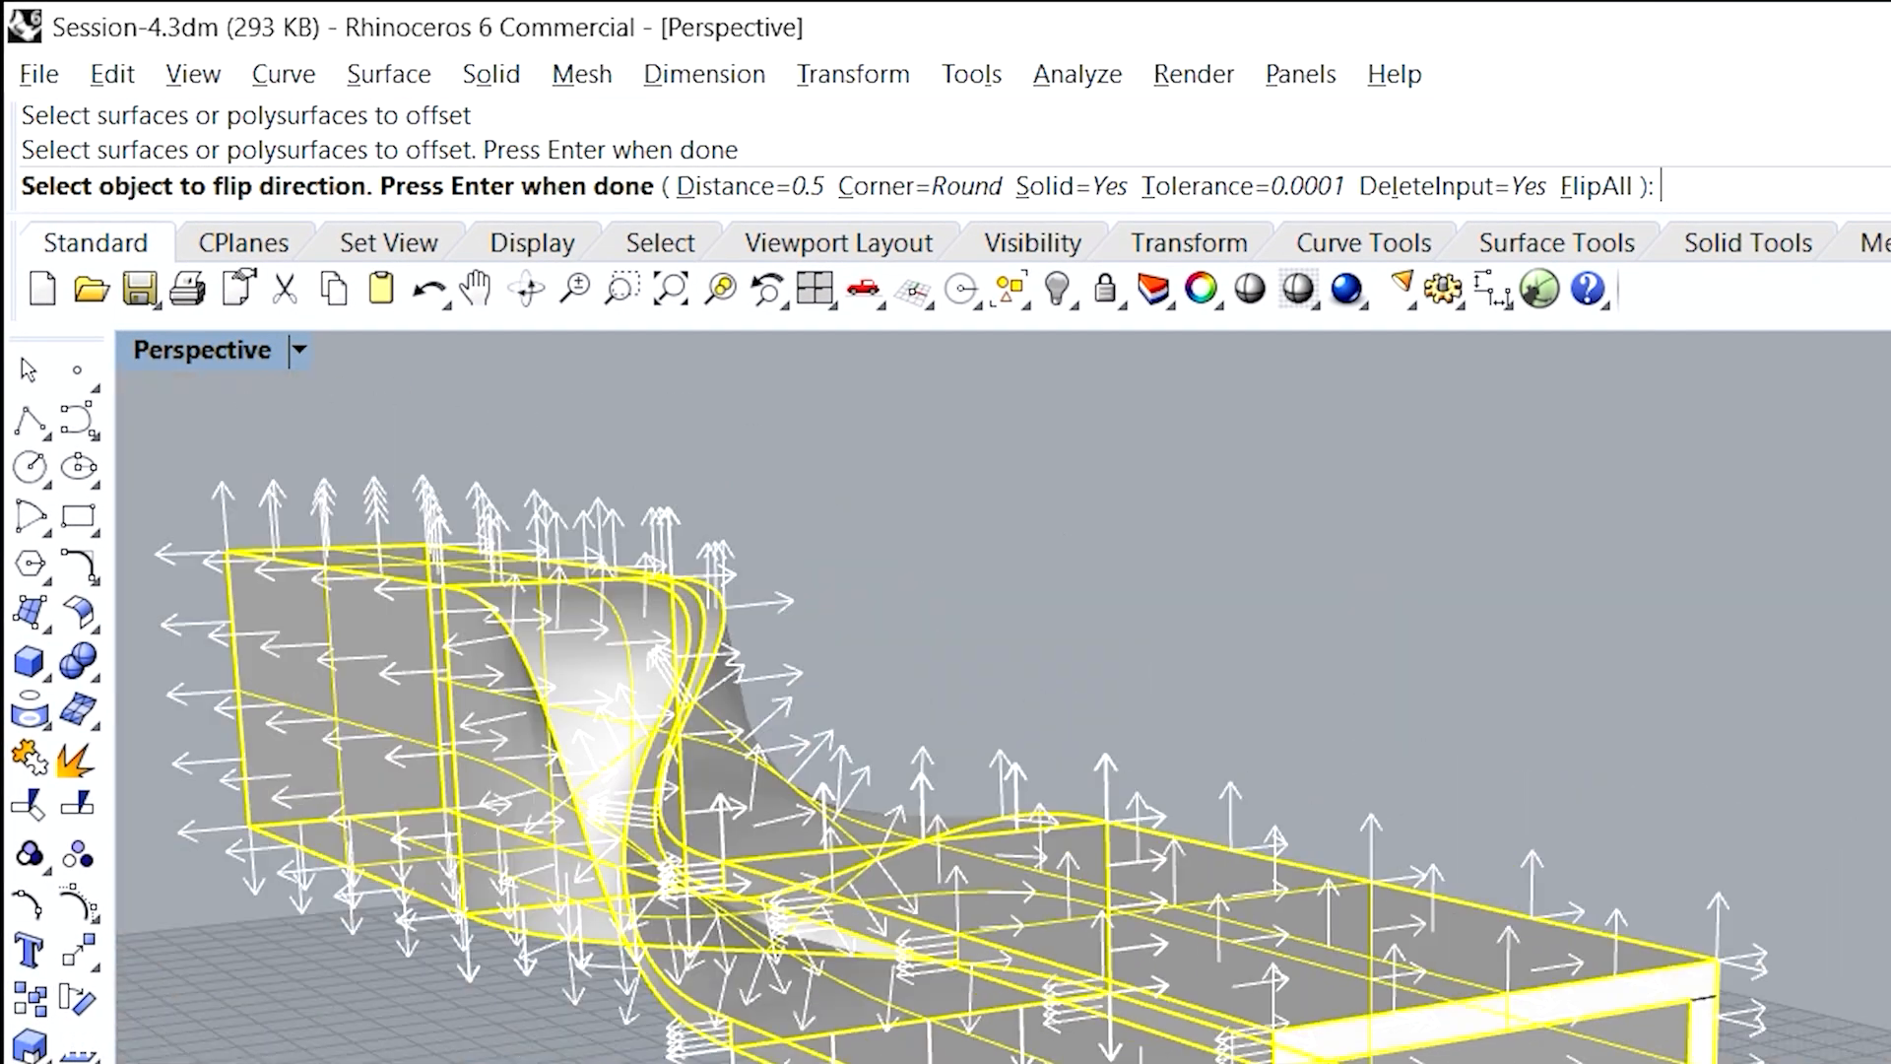
pyautogui.moveTo(1004, 719); pyautogui.dragTo(965, 758, button='right')
pyautogui.scroll(-6, 1379, 935)
pyautogui.scroll(3, 1379, 936)
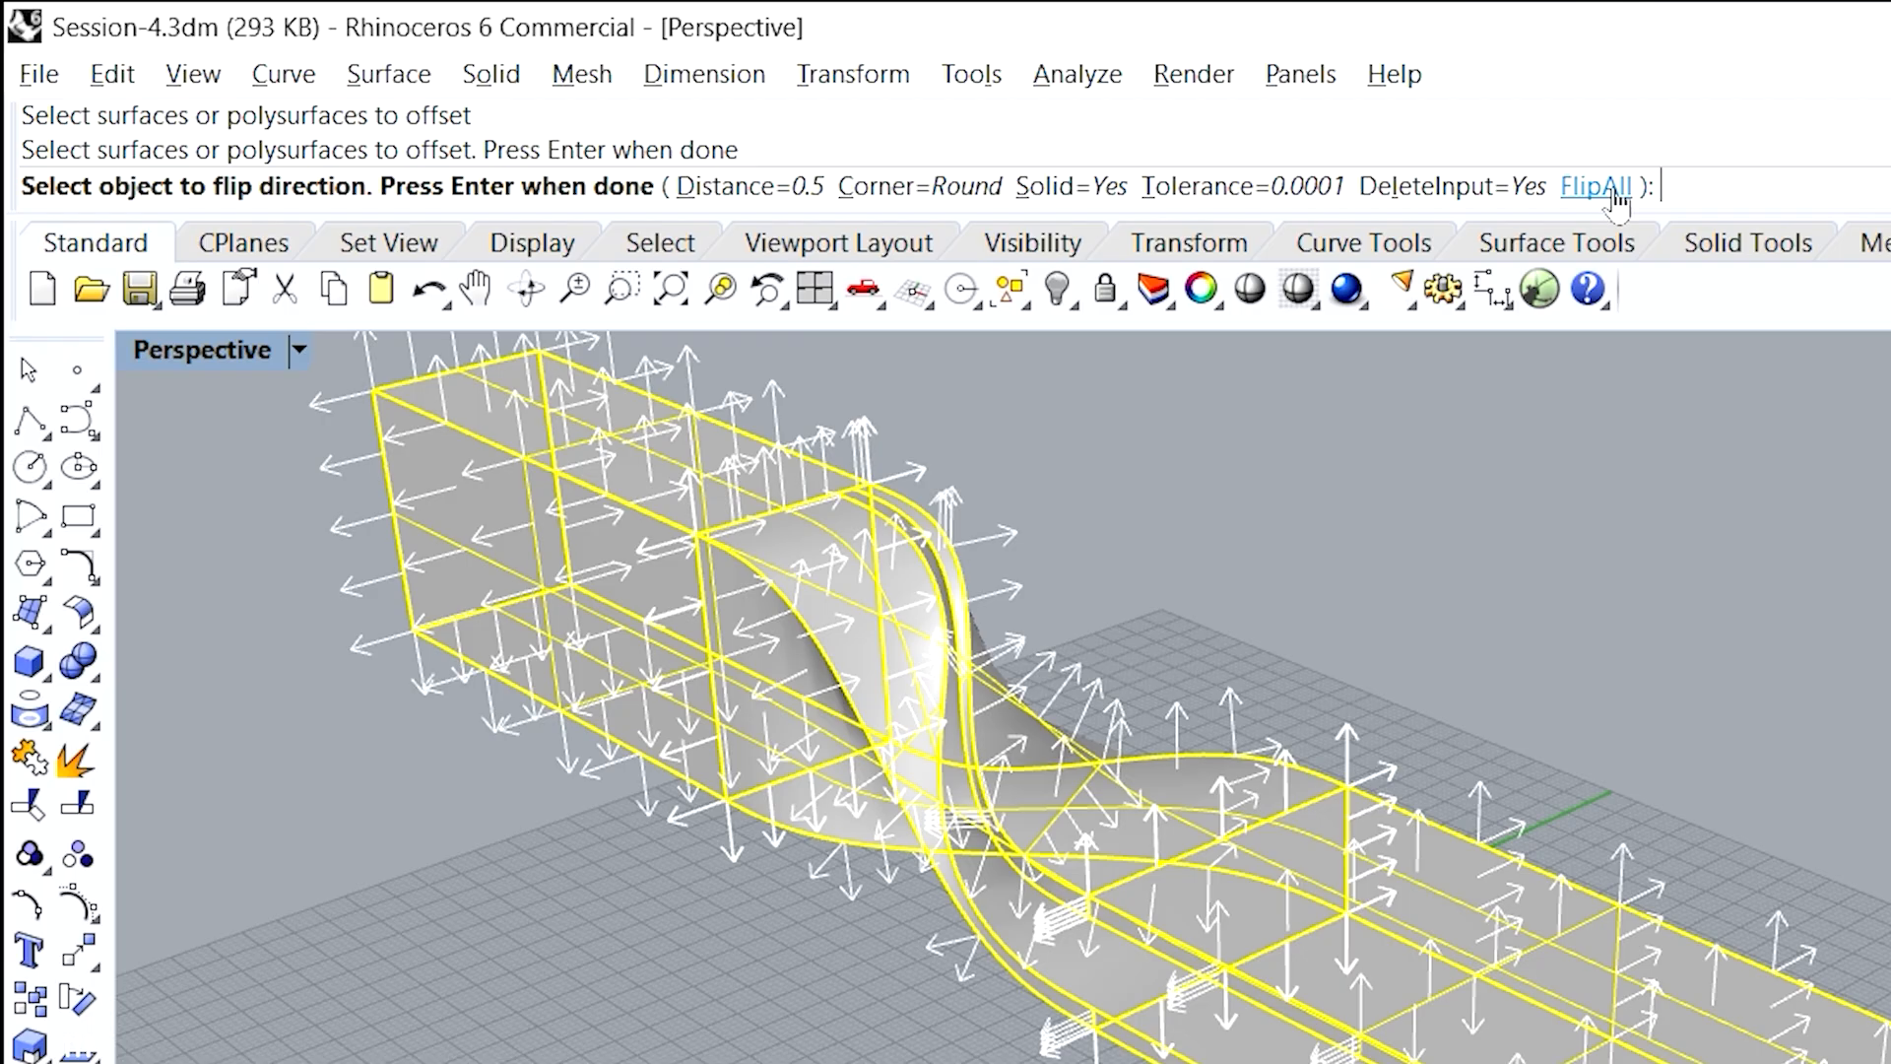
# - Flip all offset directions inward and offset the polysurface by 0.5 mm as a solid with round corners
pyautogui.click(1613, 194)
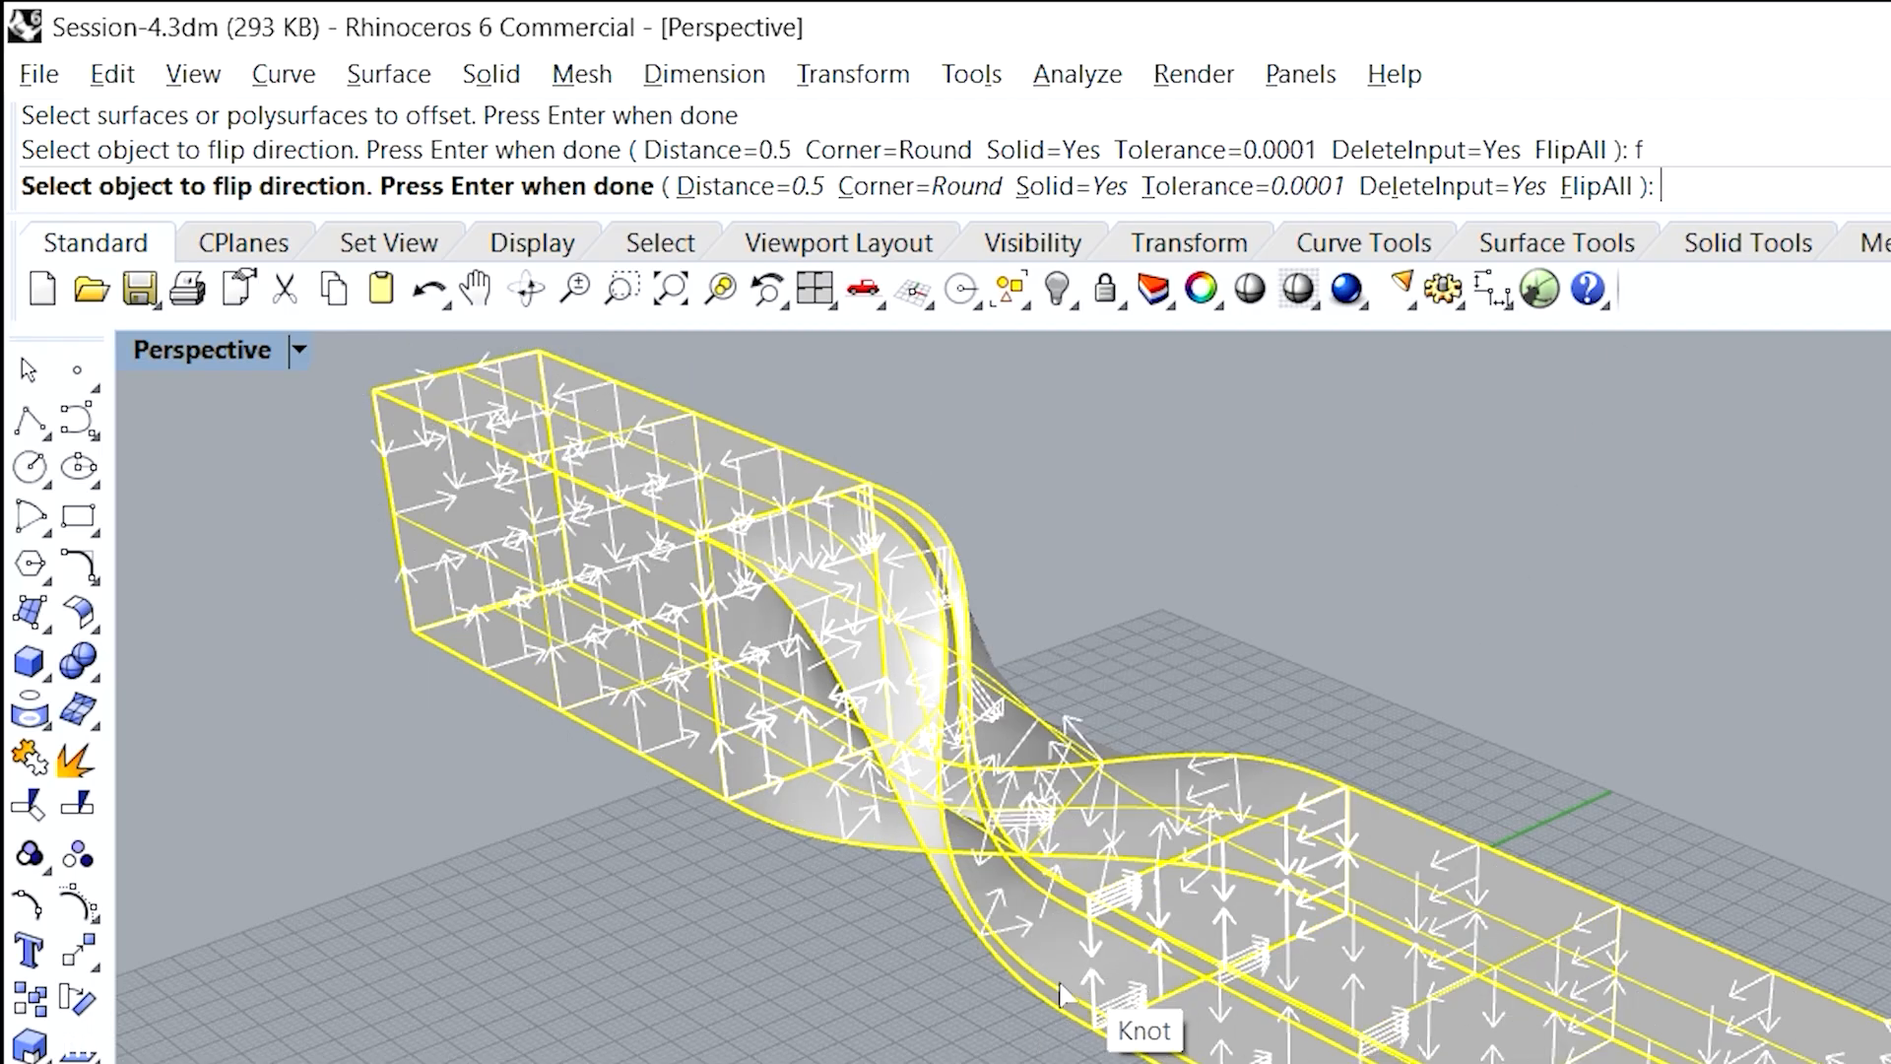
pyautogui.moveTo(1054, 1035); pyautogui.dragTo(1736, 943, button='right')
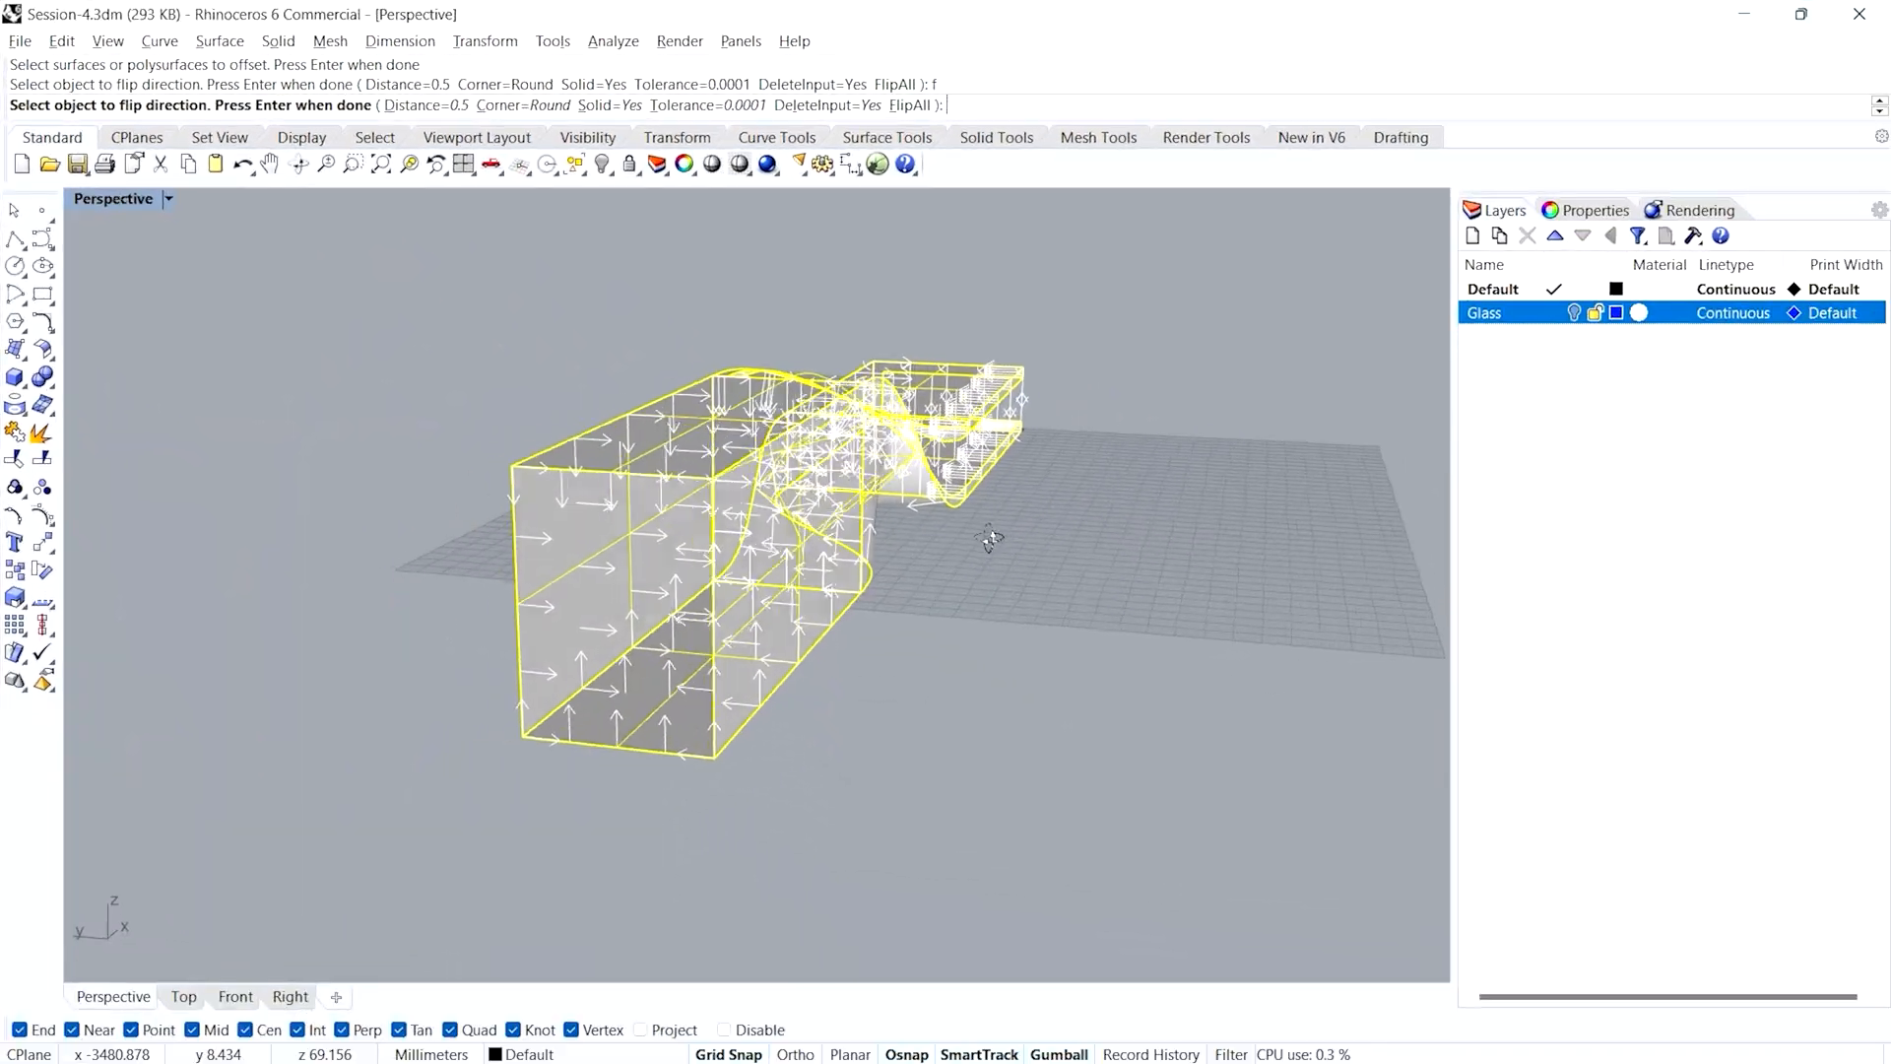
pyautogui.moveTo(990, 539); pyautogui.dragTo(551, 591, button='right')
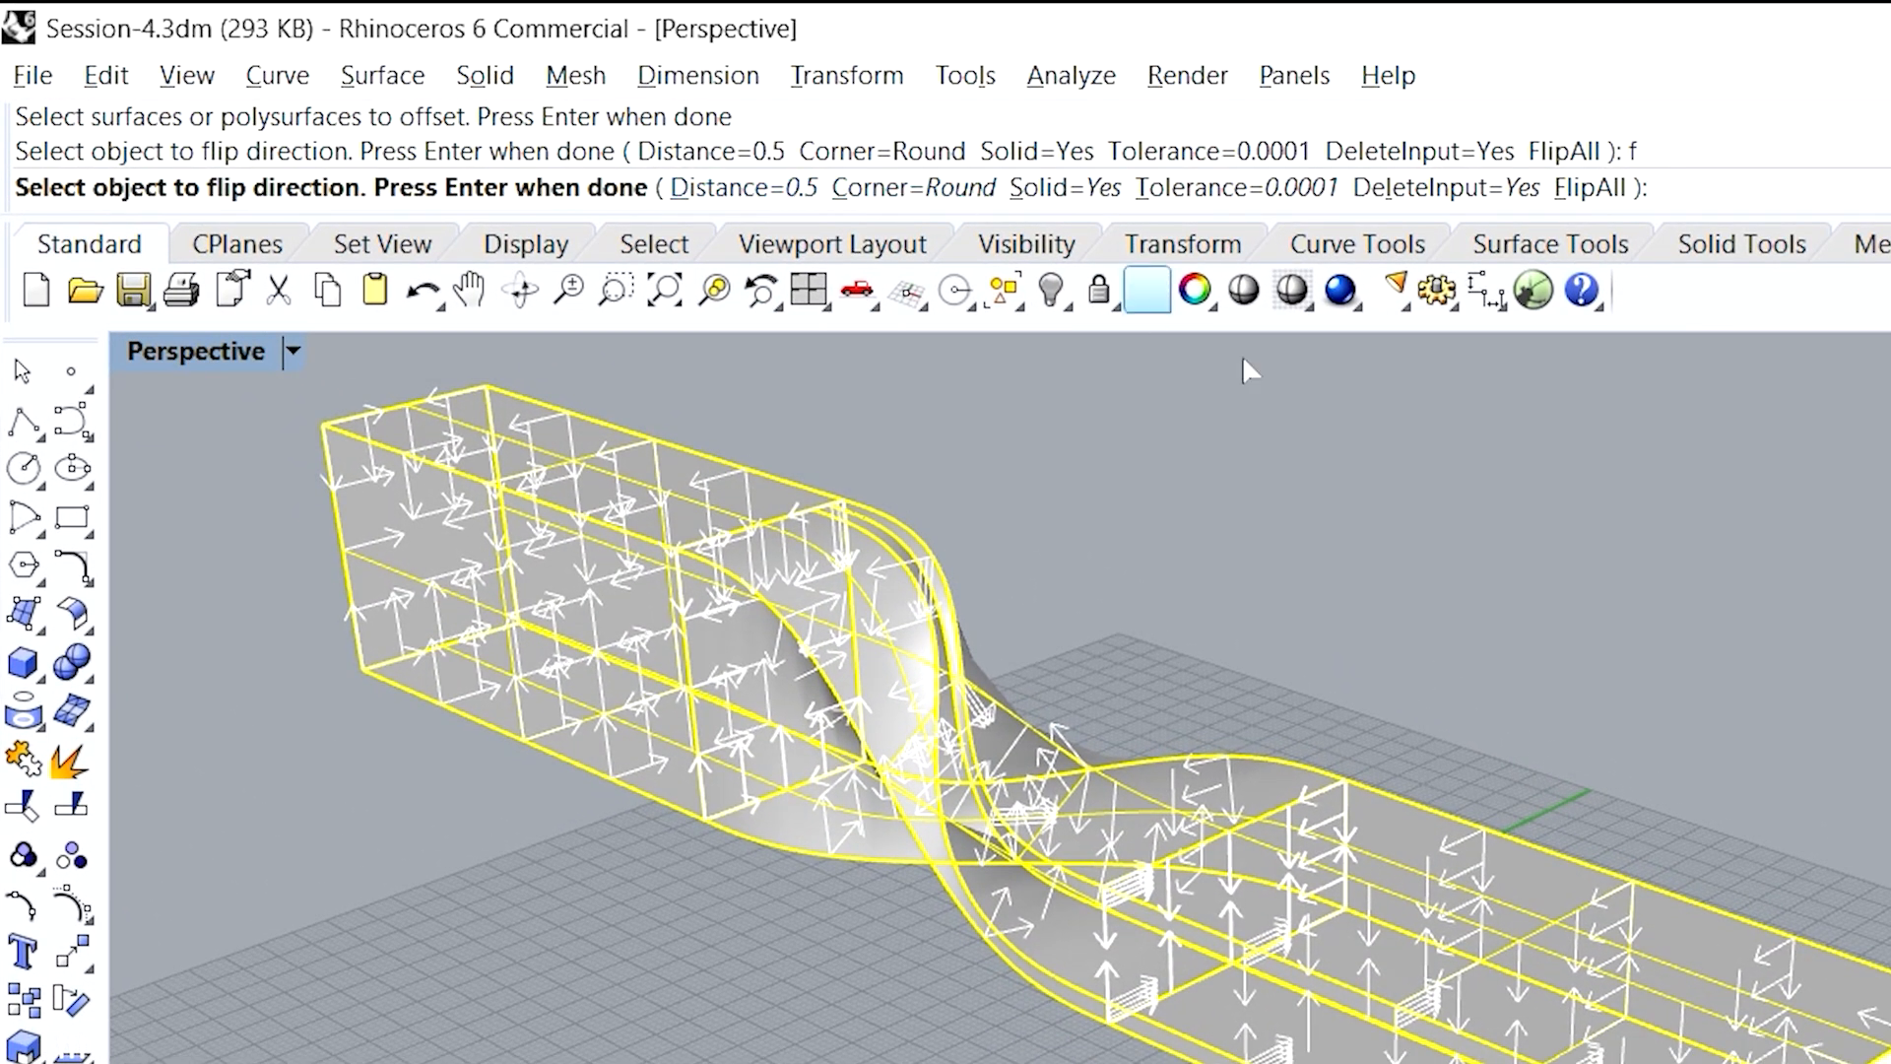
pyautogui.press('Return')
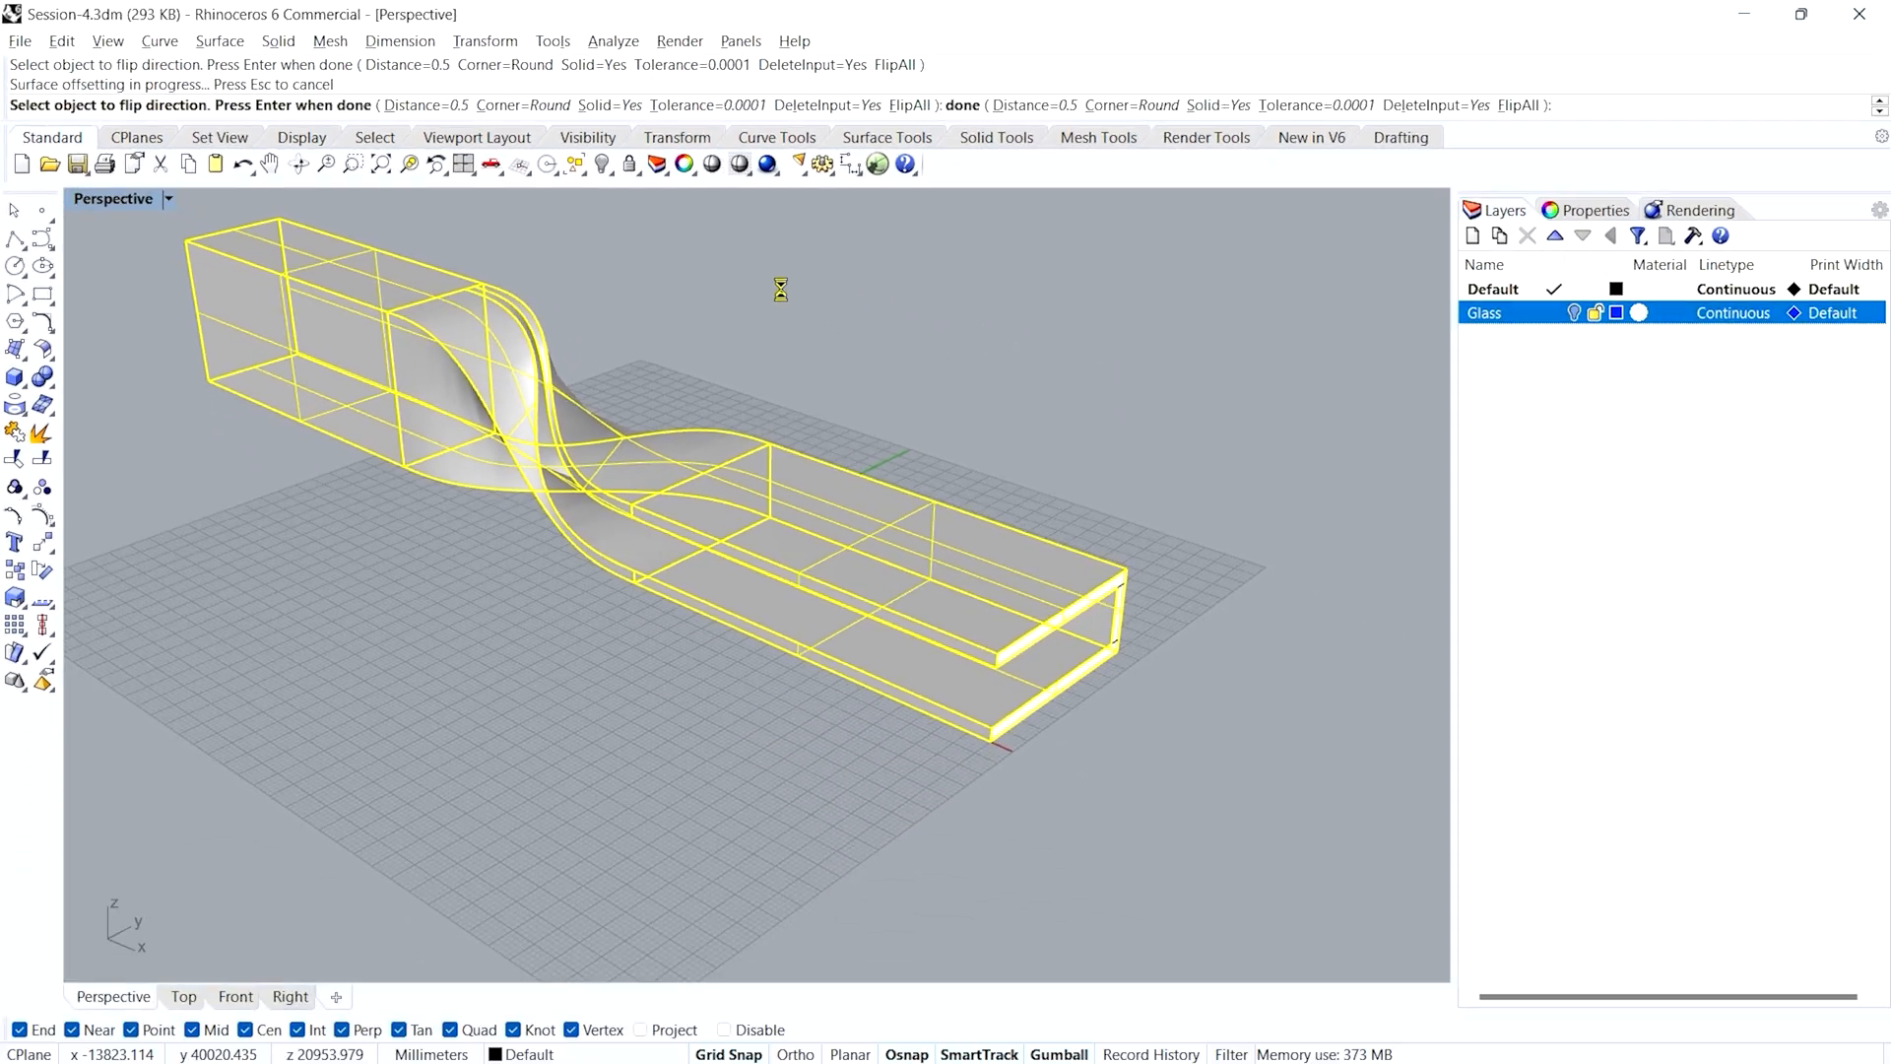
# - Inspect the offset thickness around the open end and undo the 0.5 mm surface offset
pyautogui.moveTo(888, 724)
pyautogui.mouseDown(button='right')
pyautogui.moveTo(934, 697)
pyautogui.moveTo(904, 705)
pyautogui.mouseUp(button='right')
pyautogui.scroll(9, 831, 712)
pyautogui.scroll(-10, 904, 705)
pyautogui.moveTo(662, 630)
pyautogui.mouseDown(button='right')
pyautogui.moveTo(743, 648)
pyautogui.moveTo(693, 638)
pyautogui.mouseUp(button='right')
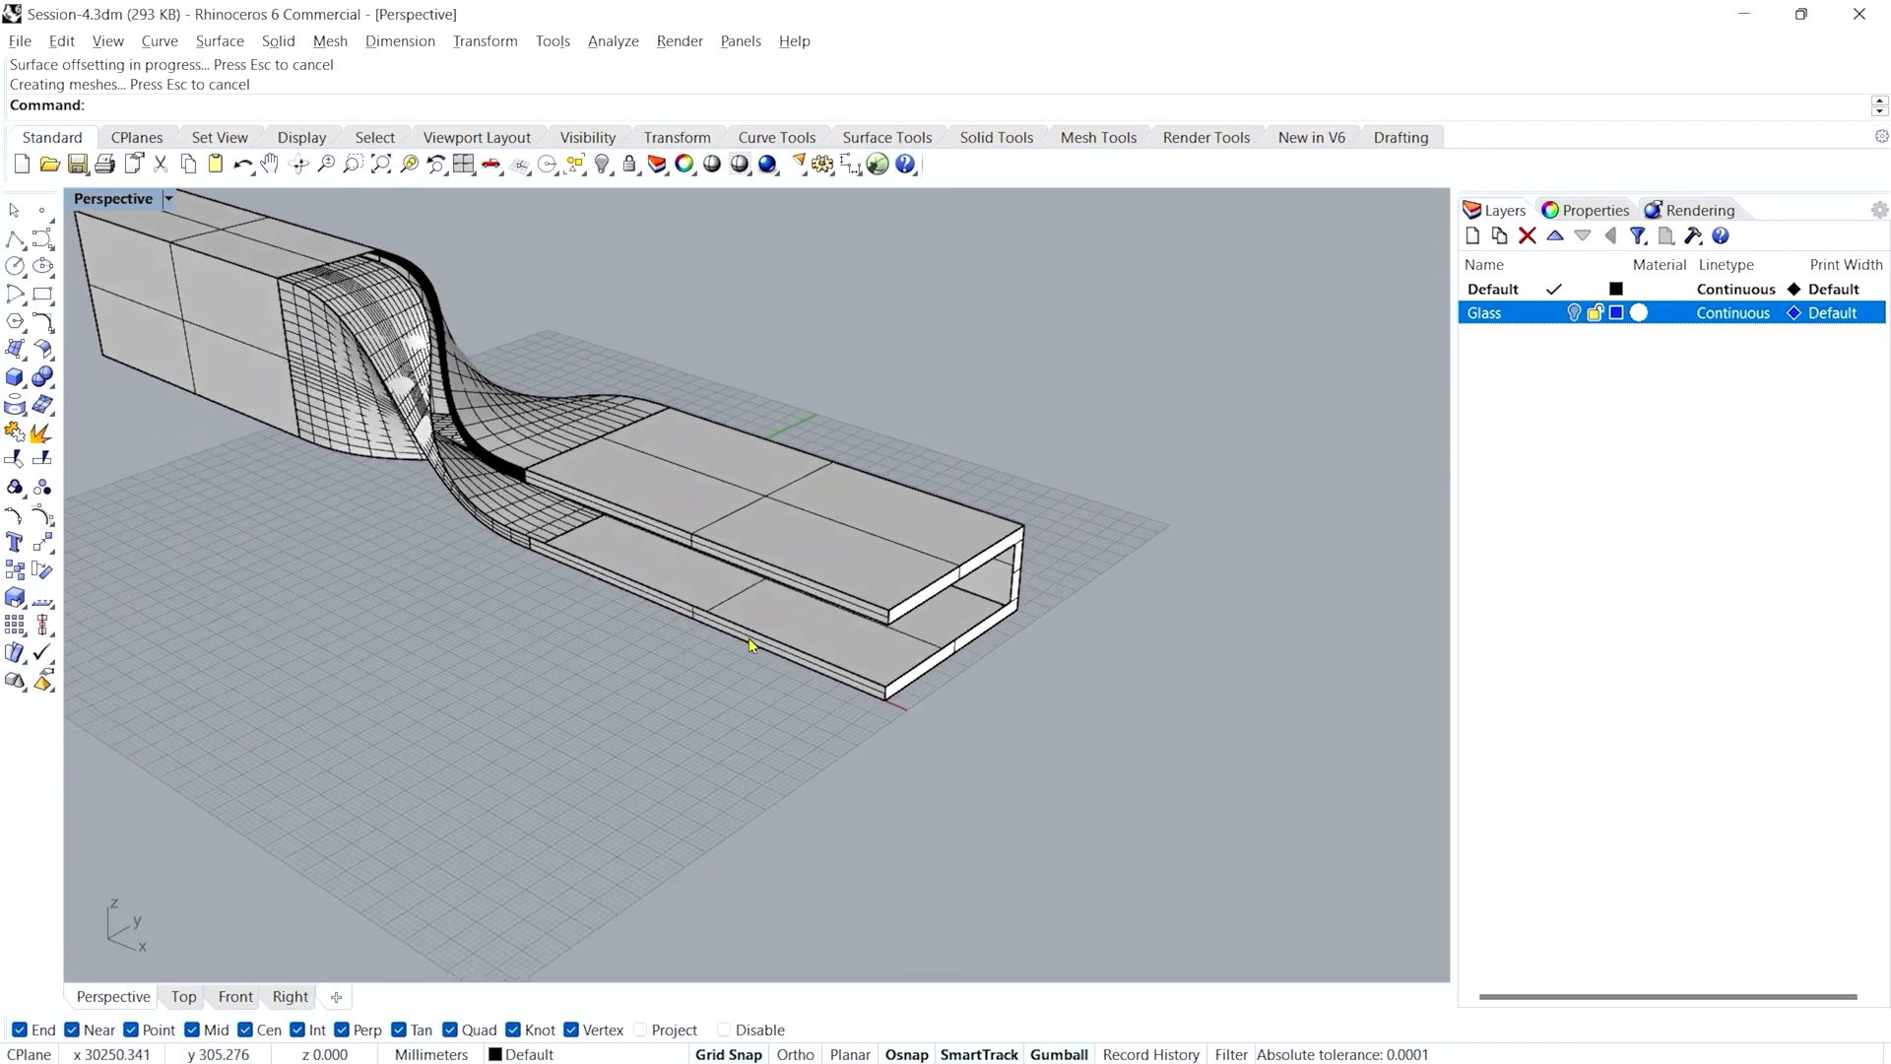
pyautogui.scroll(5, 861, 688)
pyautogui.hotkey('ctrl', 'z')
pyautogui.scroll(-5, 861, 688)
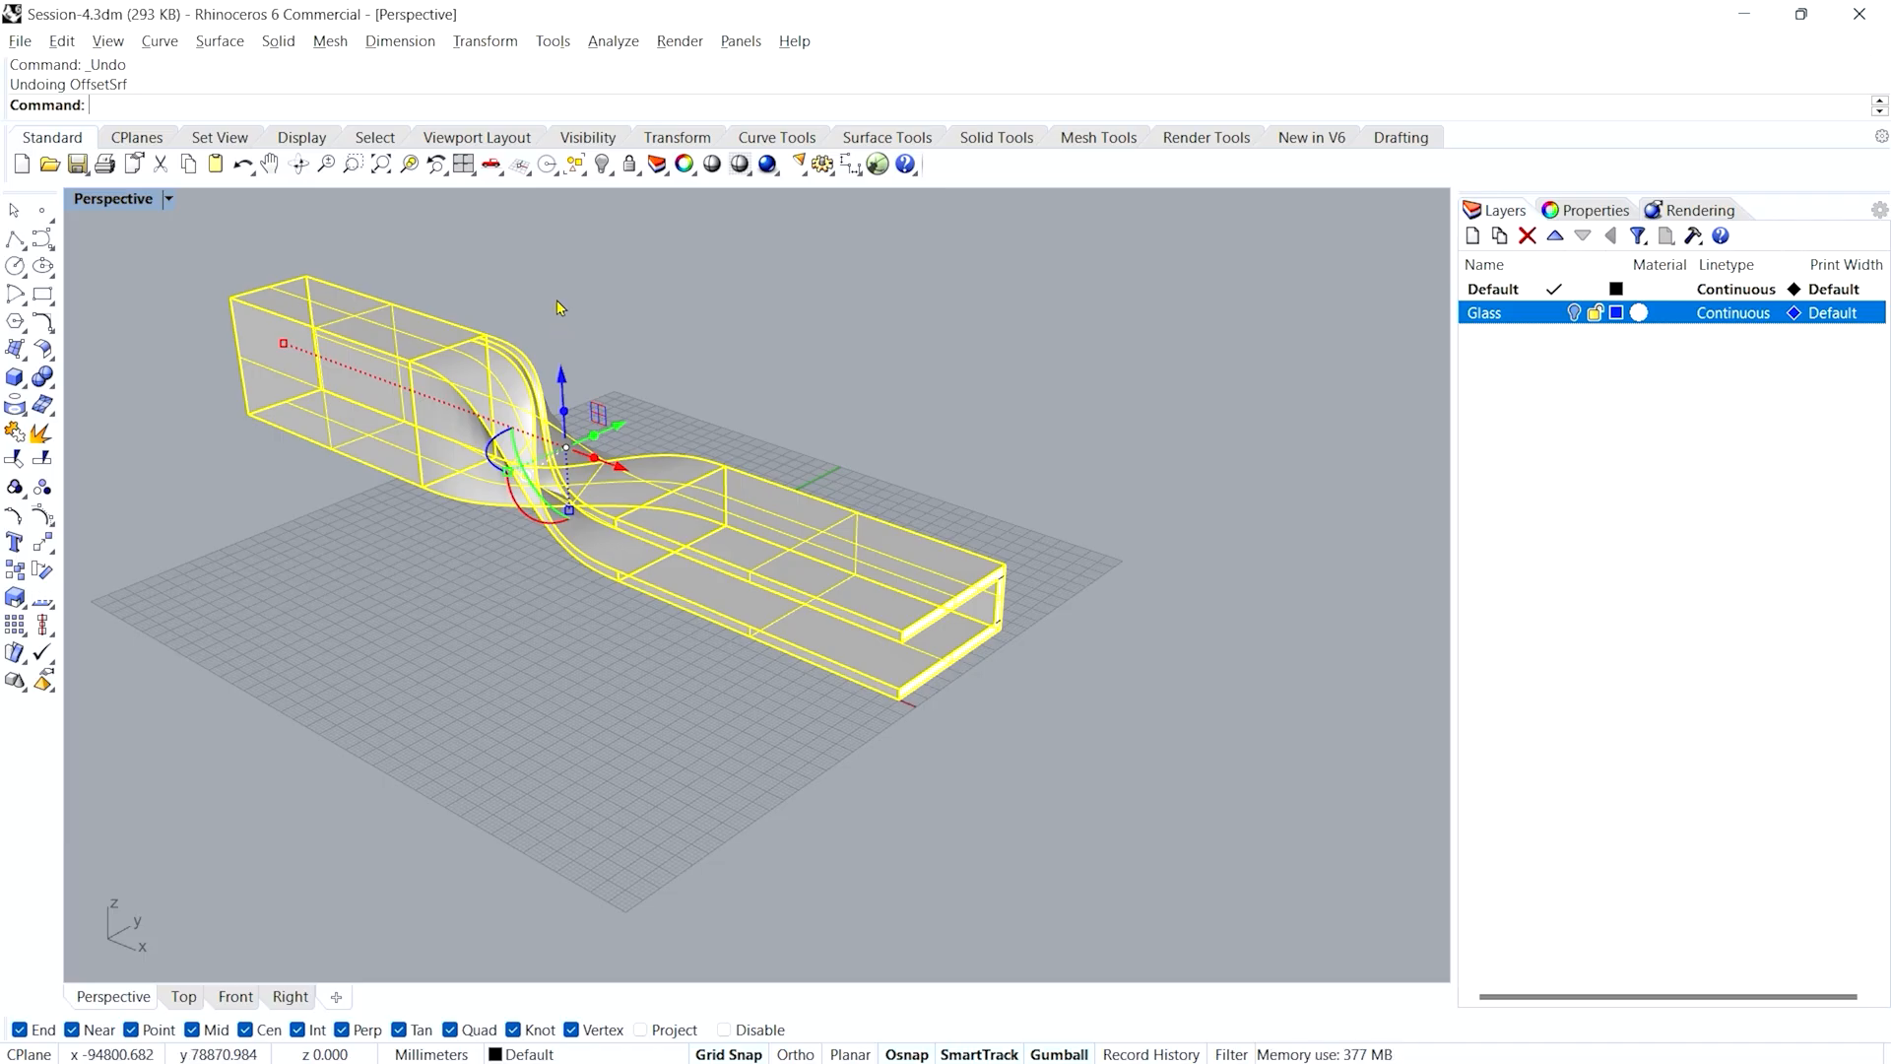
# - Offset the polysurface outward by 1.5 mm as a solid with OffsetSrf
pyautogui.write('Offset')
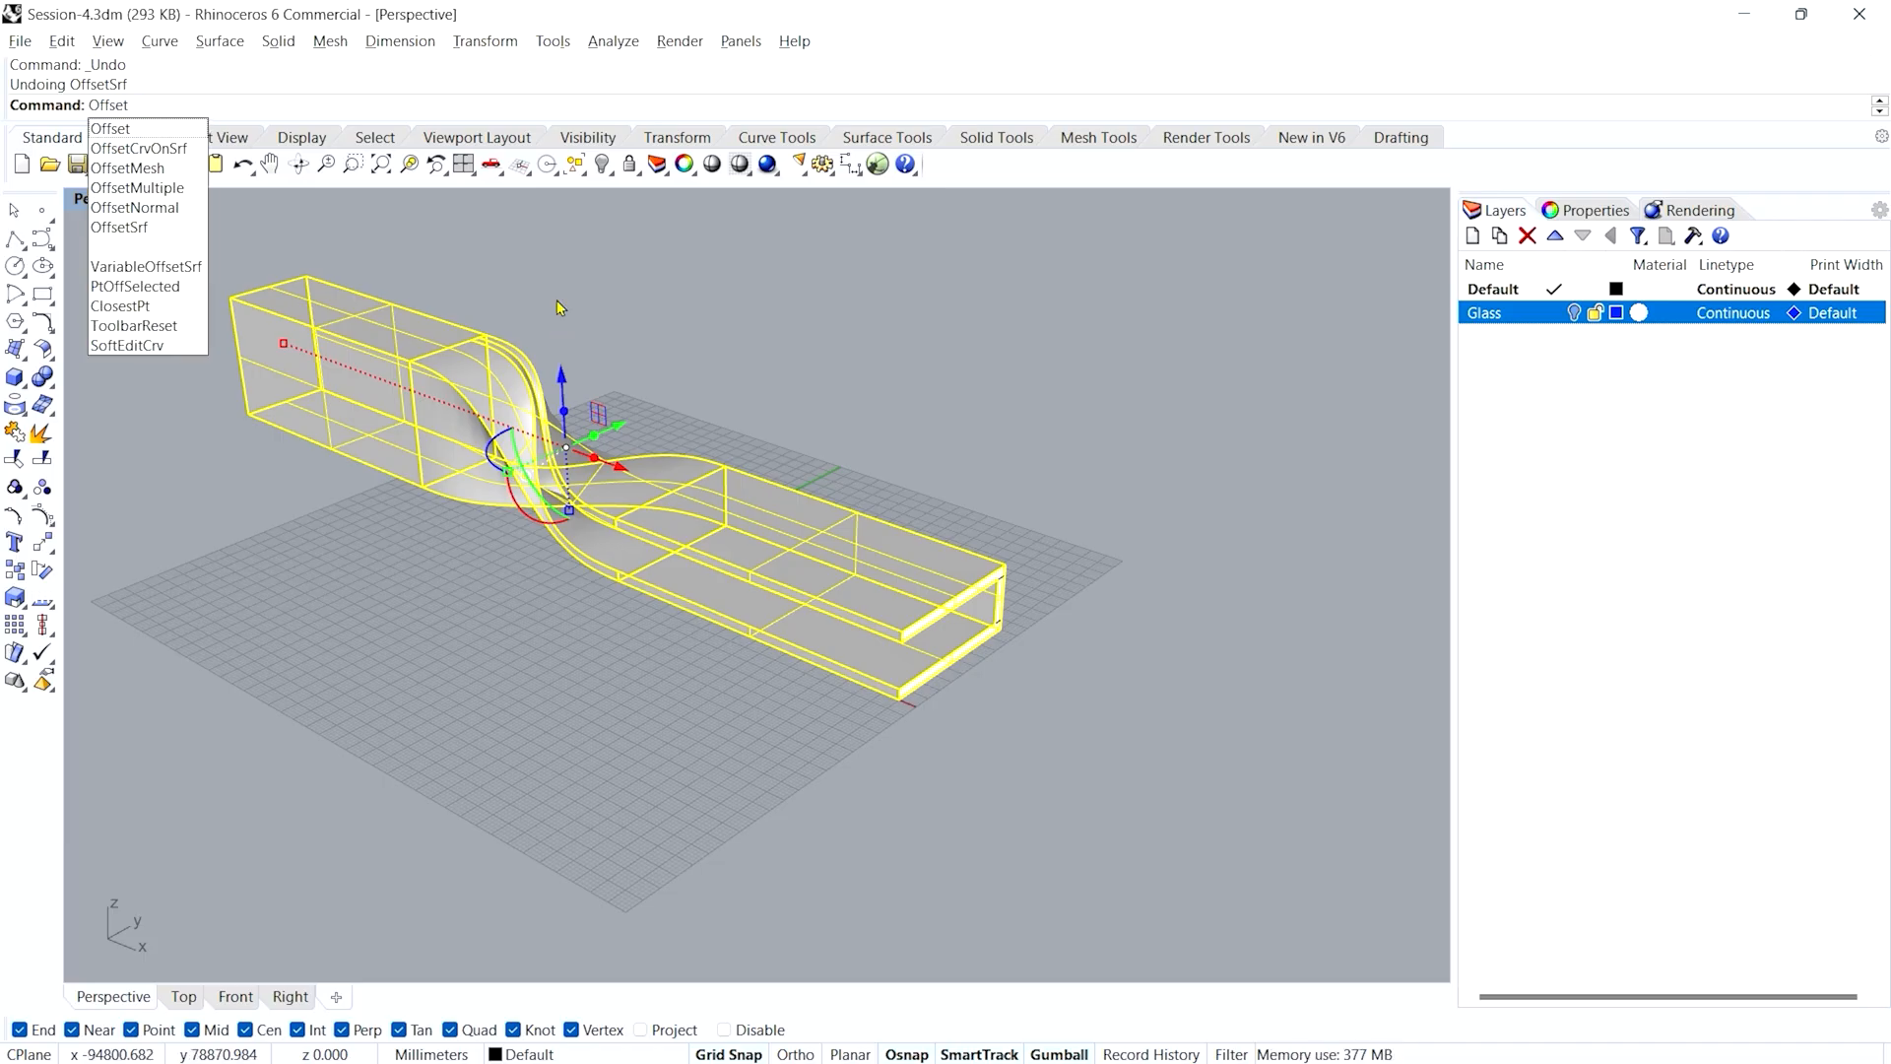
pyautogui.click(148, 227)
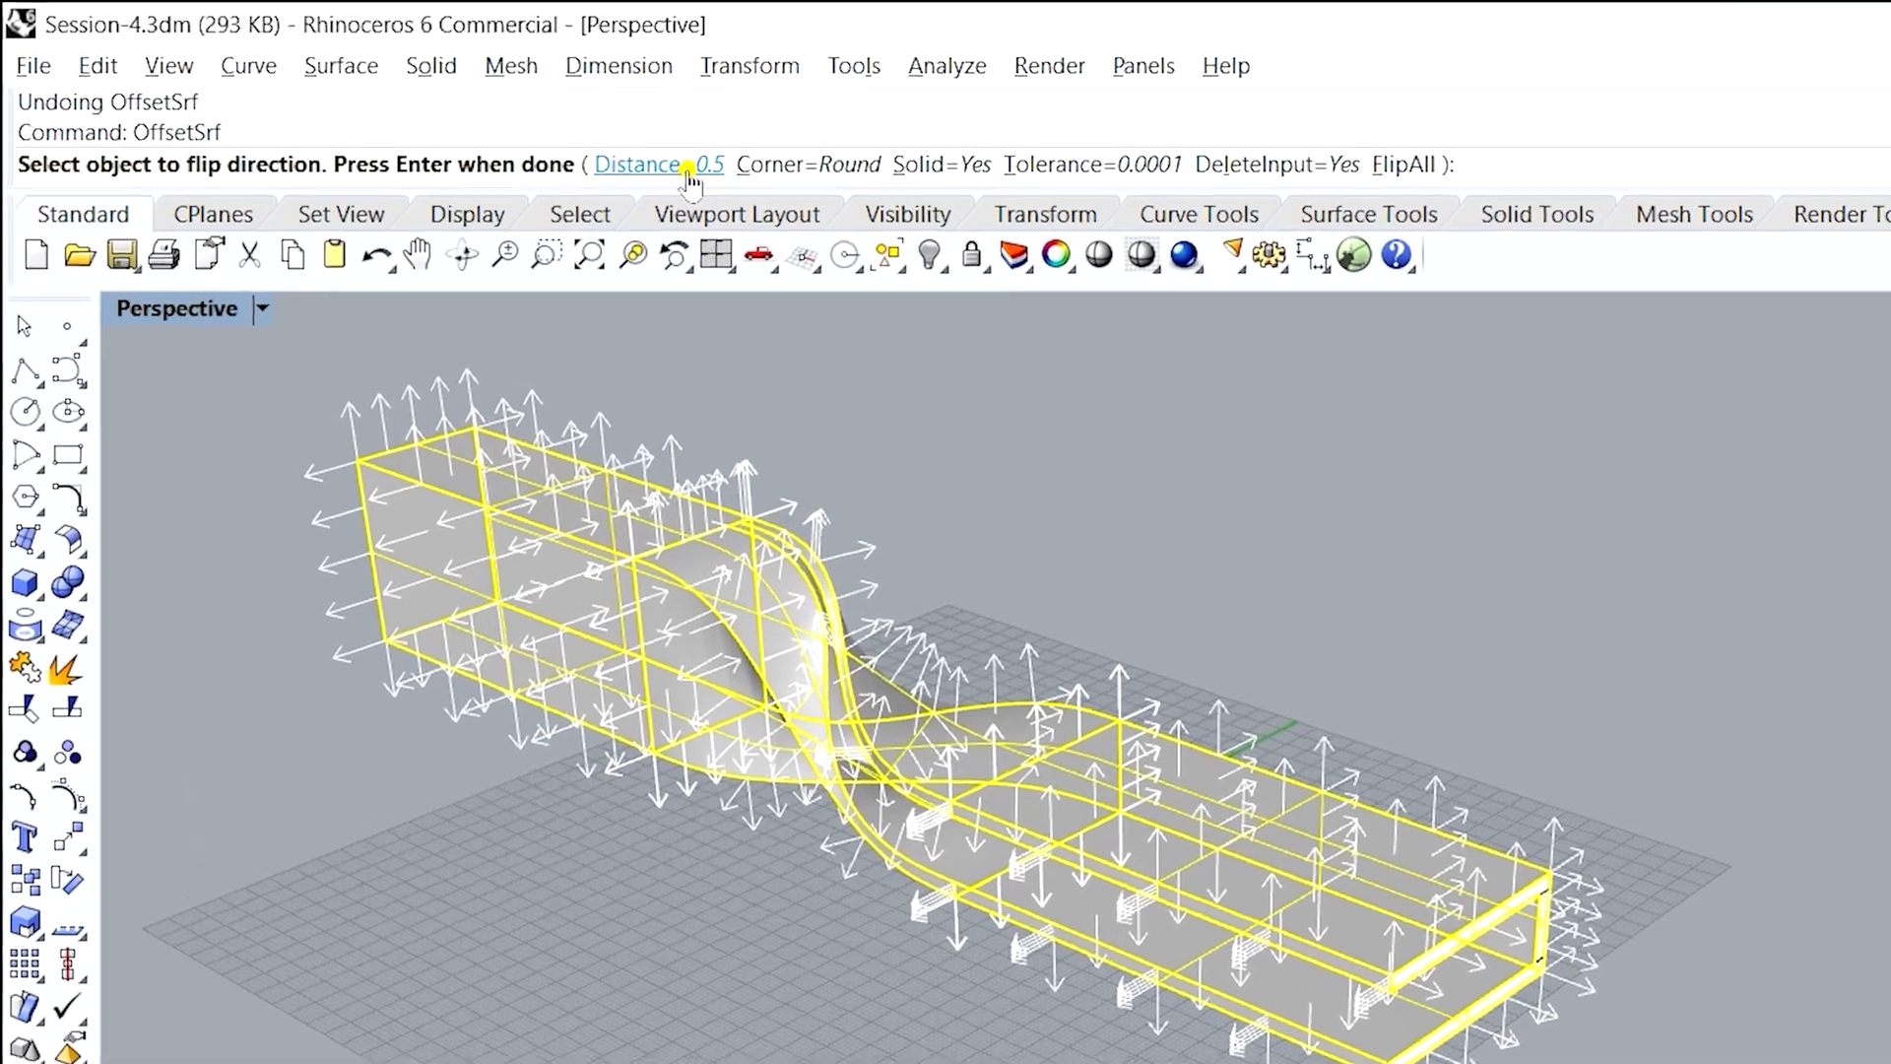
pyautogui.click(477, 118)
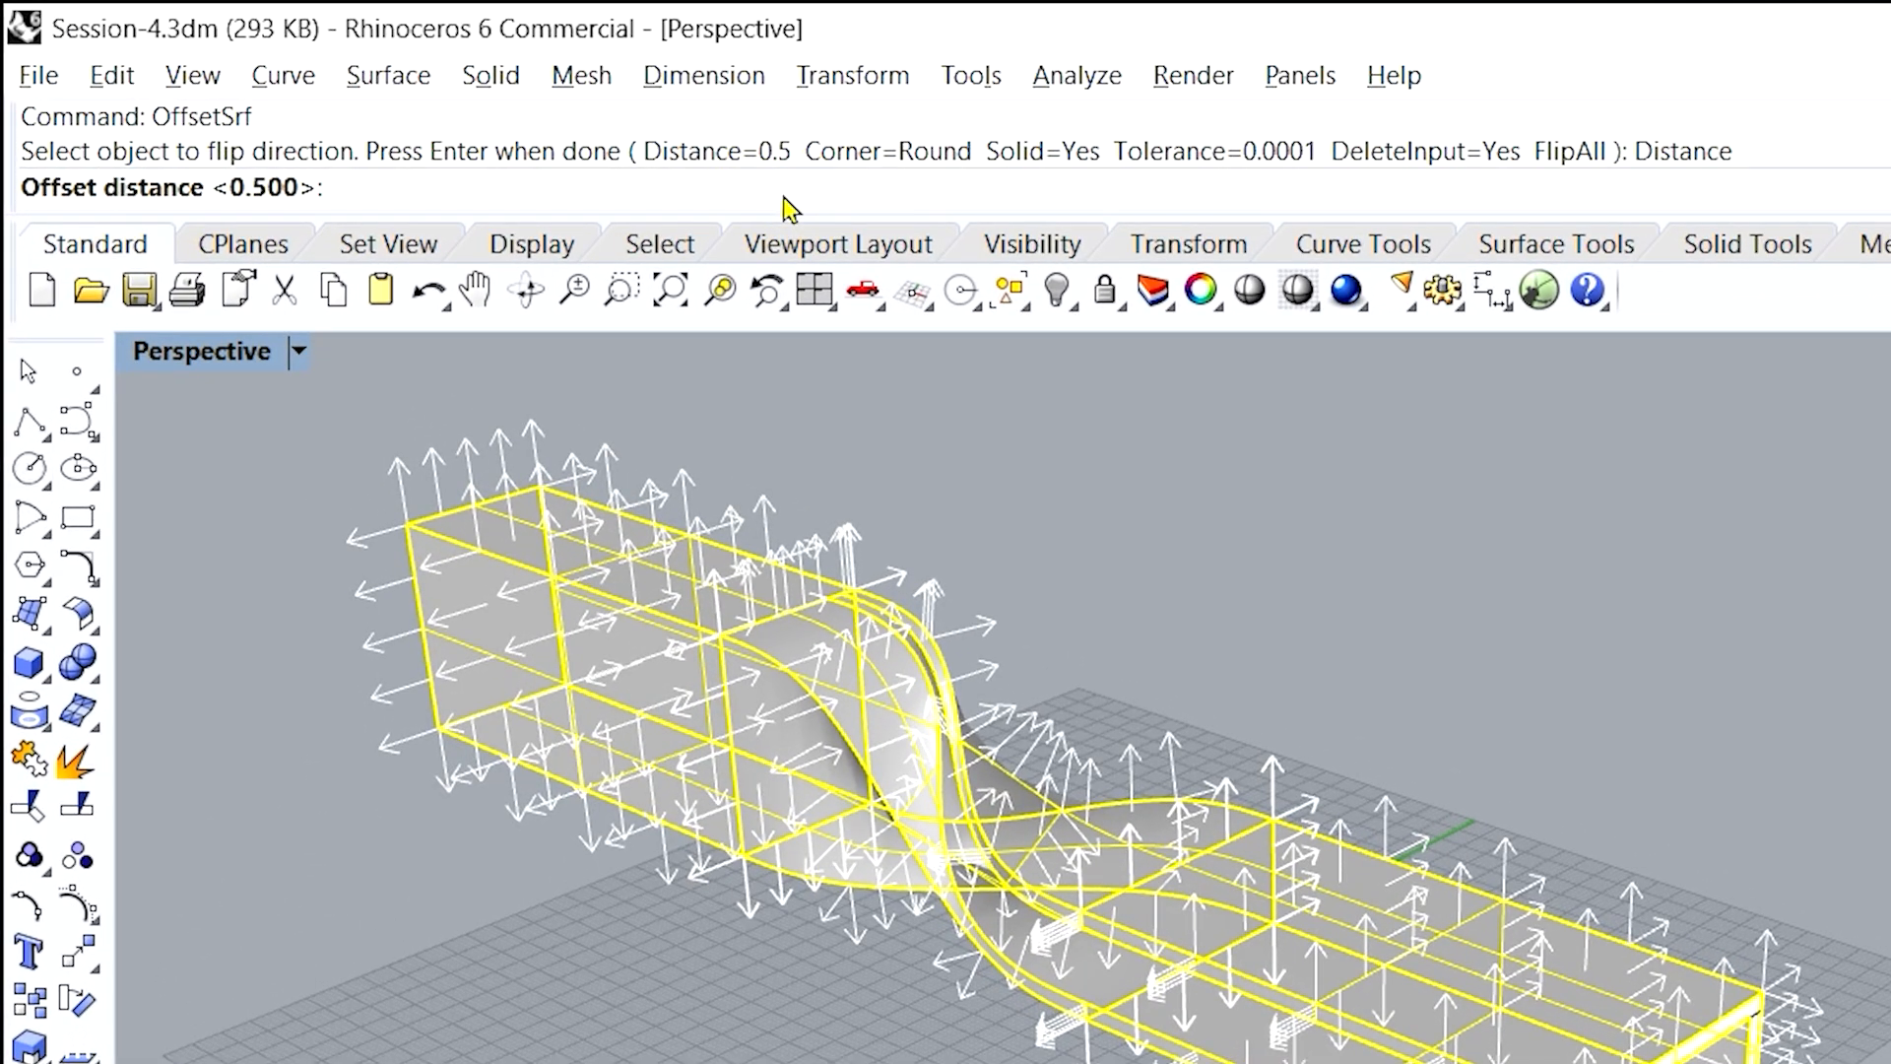
pyautogui.write('1')
pyautogui.press('Return')
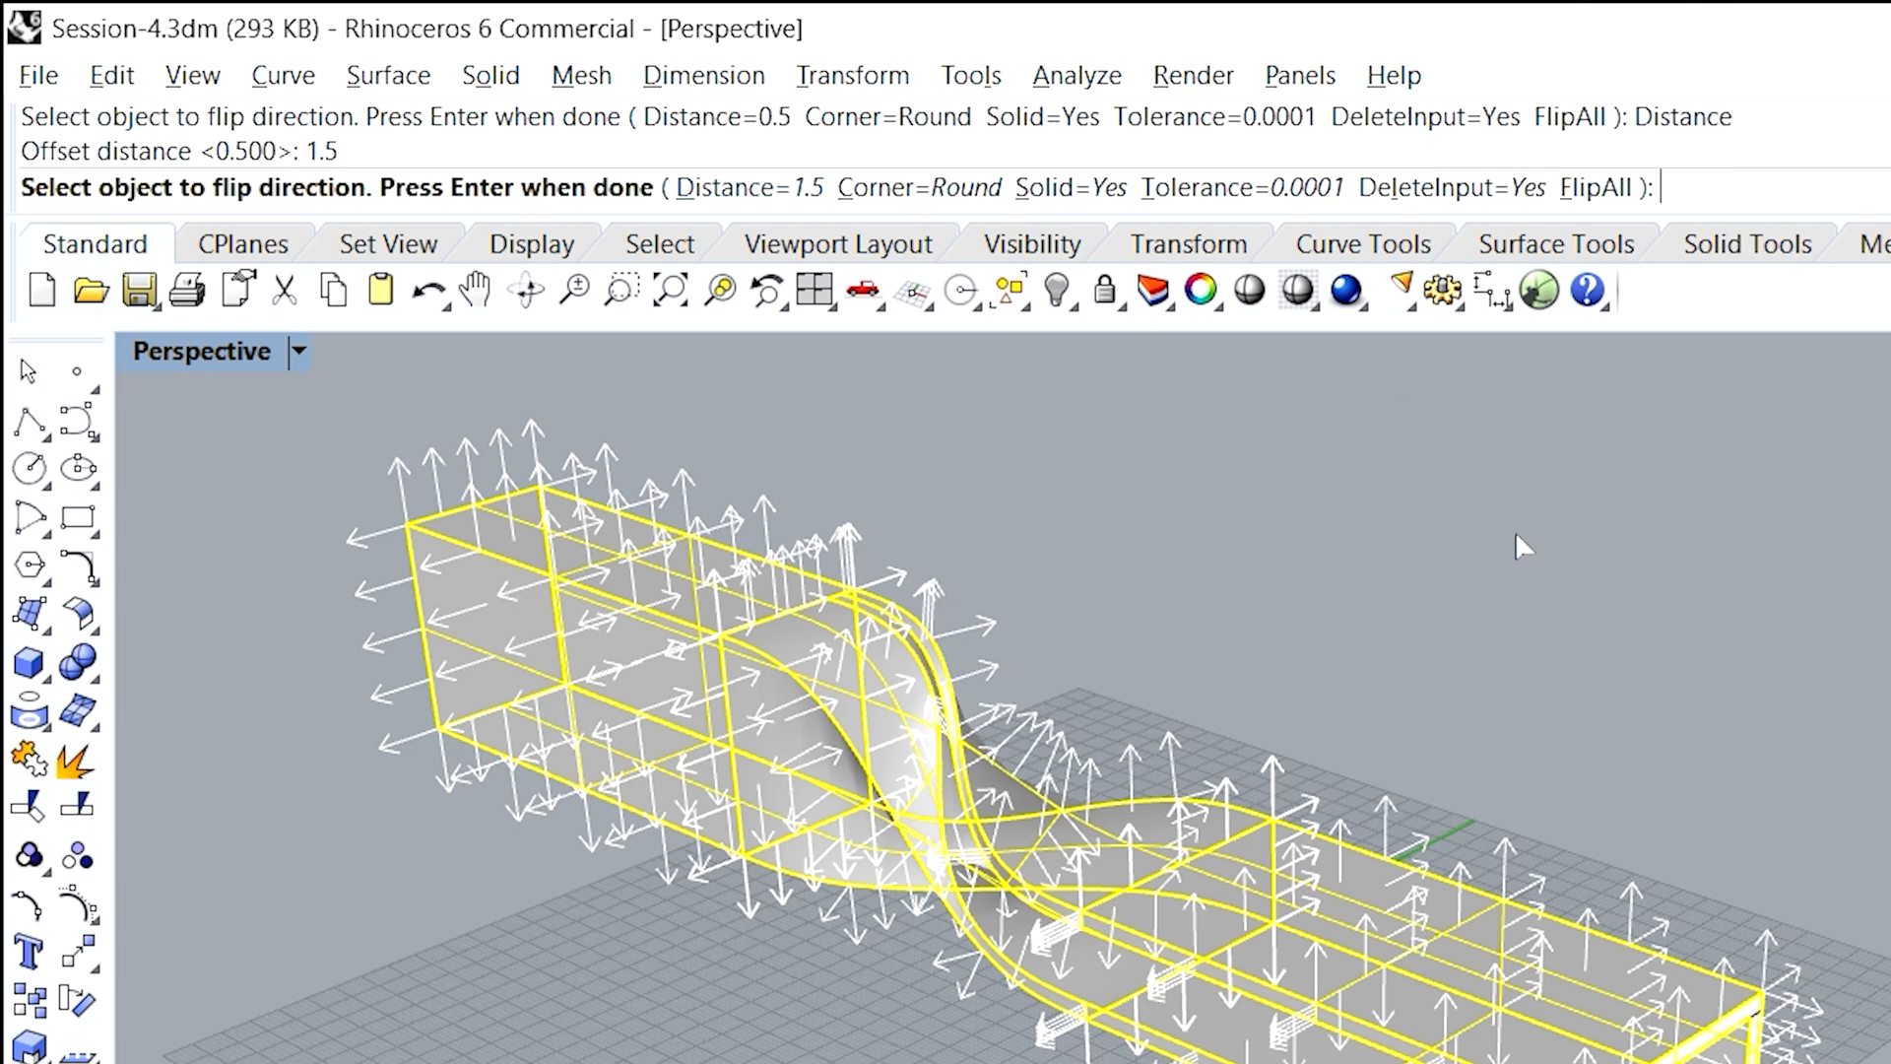
pyautogui.press('Return')
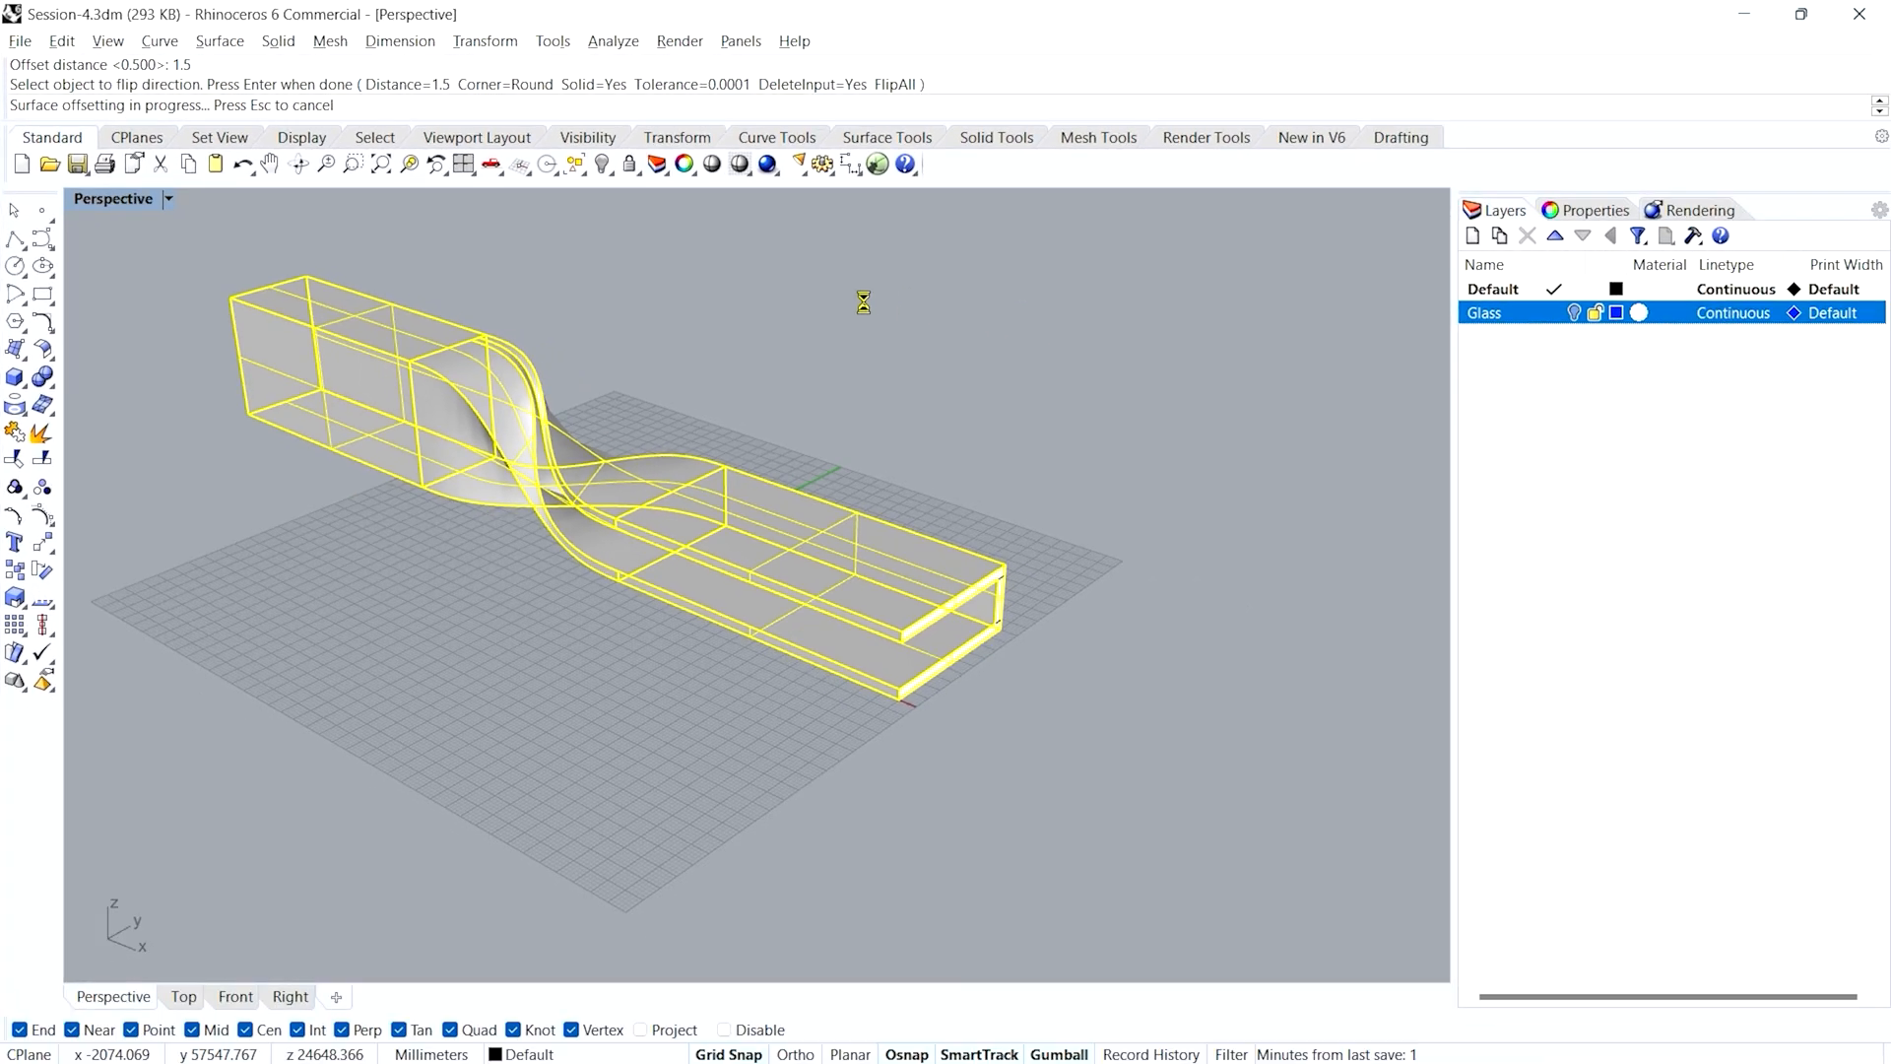
# - Check the wall thickness at the open end and undo the 1.5 mm surface offset
pyautogui.scroll(3, 924, 706)
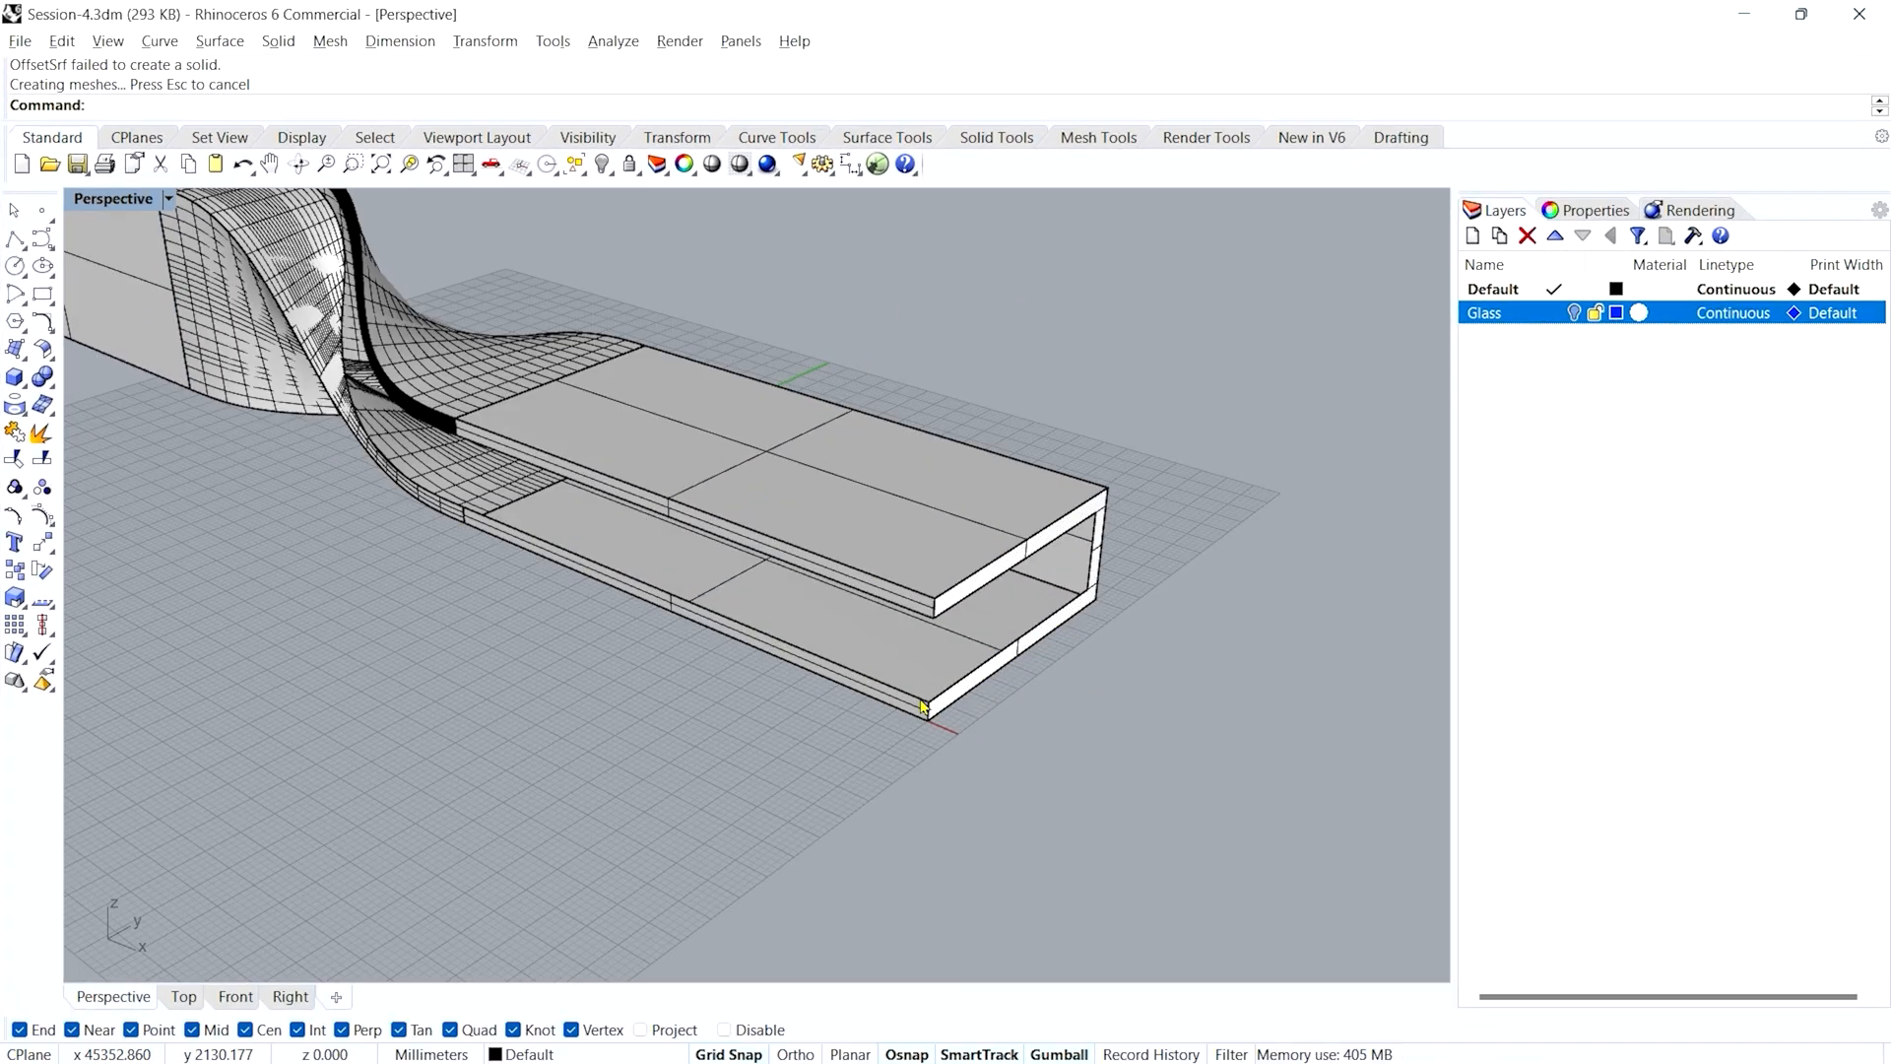
pyautogui.scroll(2, 923, 706)
pyautogui.scroll(-4, 930, 714)
pyautogui.hotkey('ctrl', 'z')
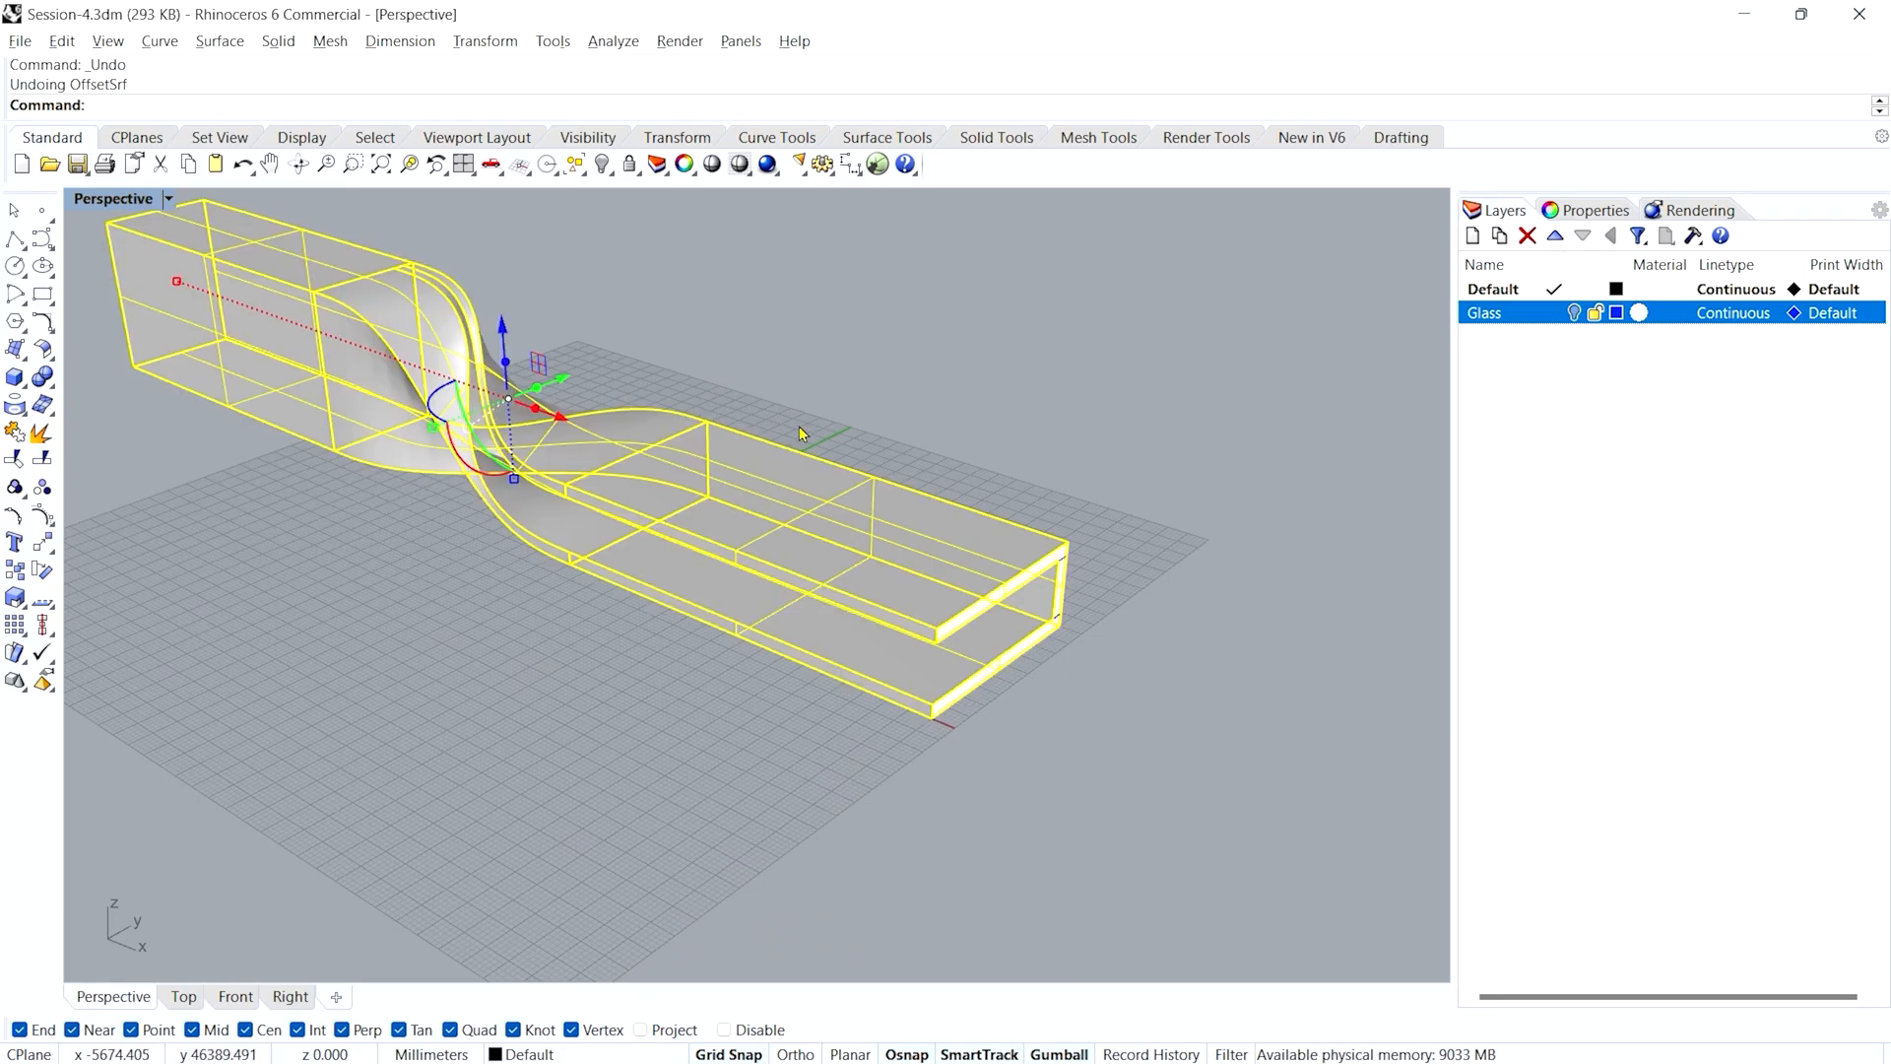
# - Offset the polysurface inward by 500 mm as a solid, with all directions flipped
pyautogui.press('Return')
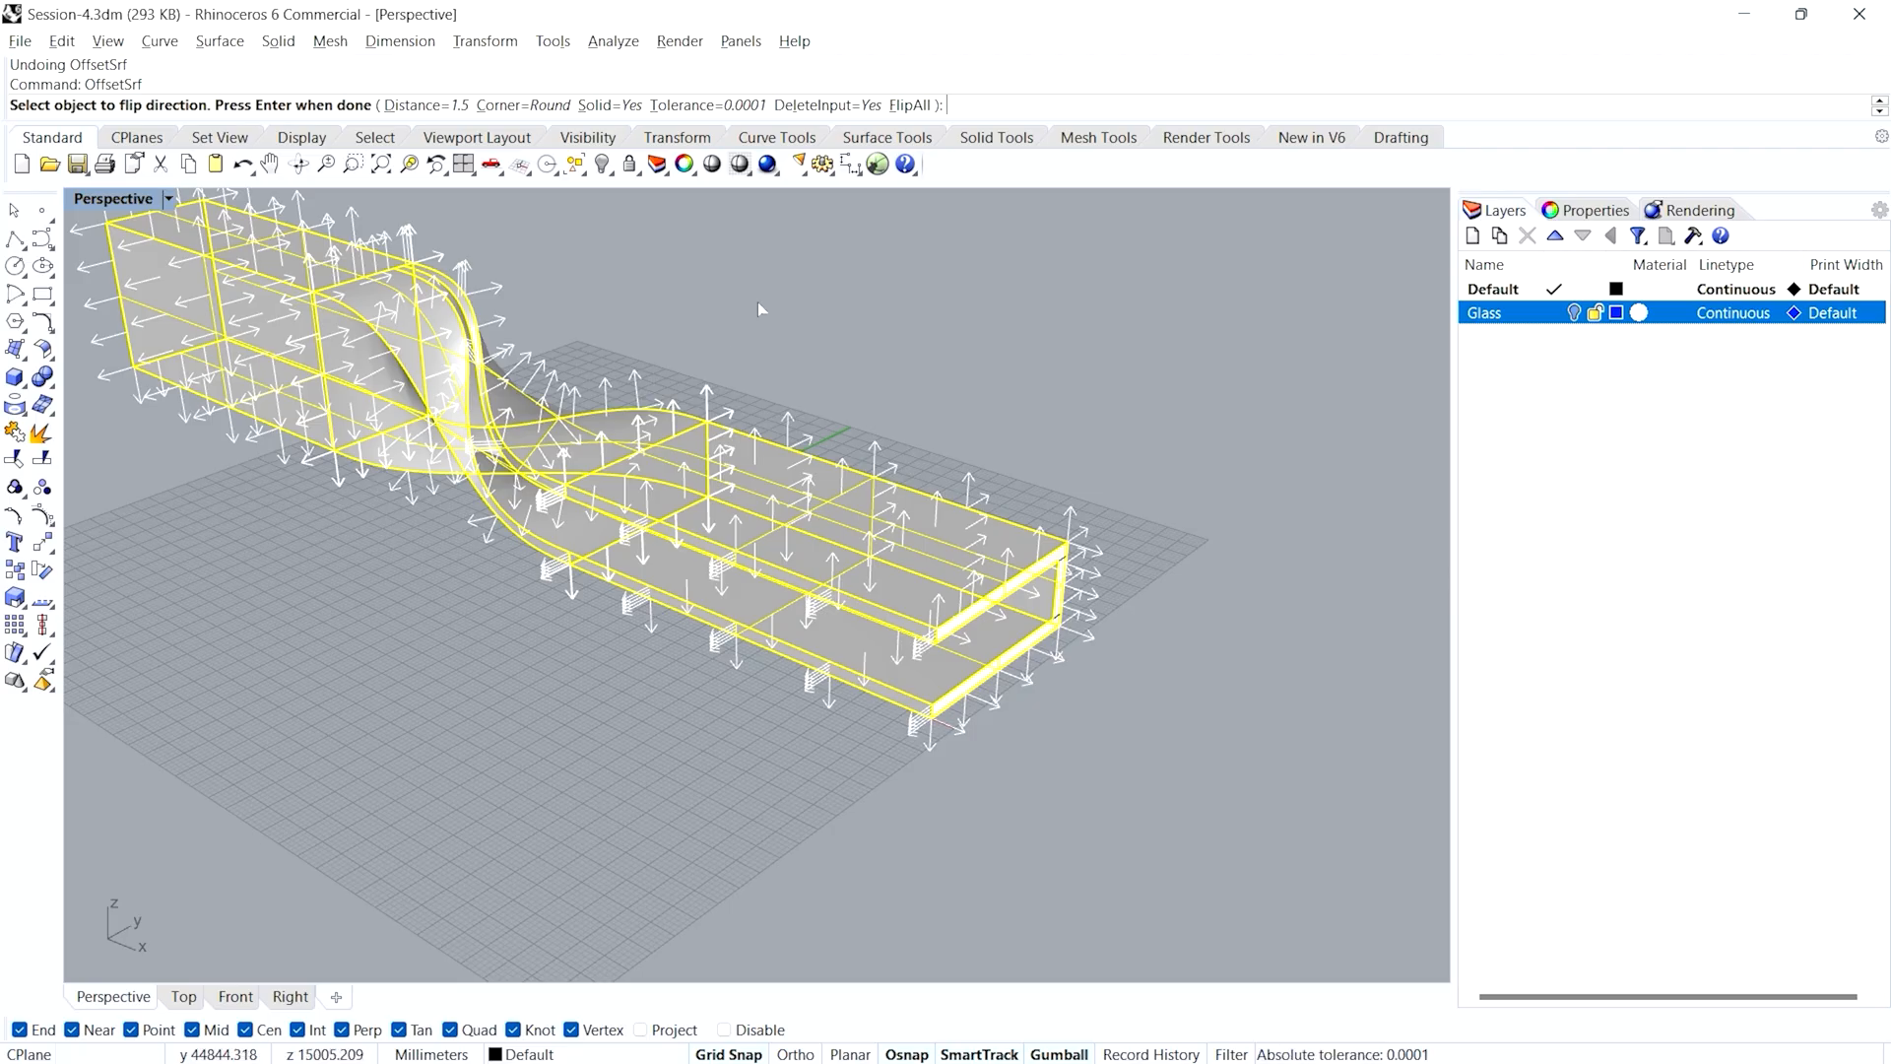
pyautogui.click(909, 105)
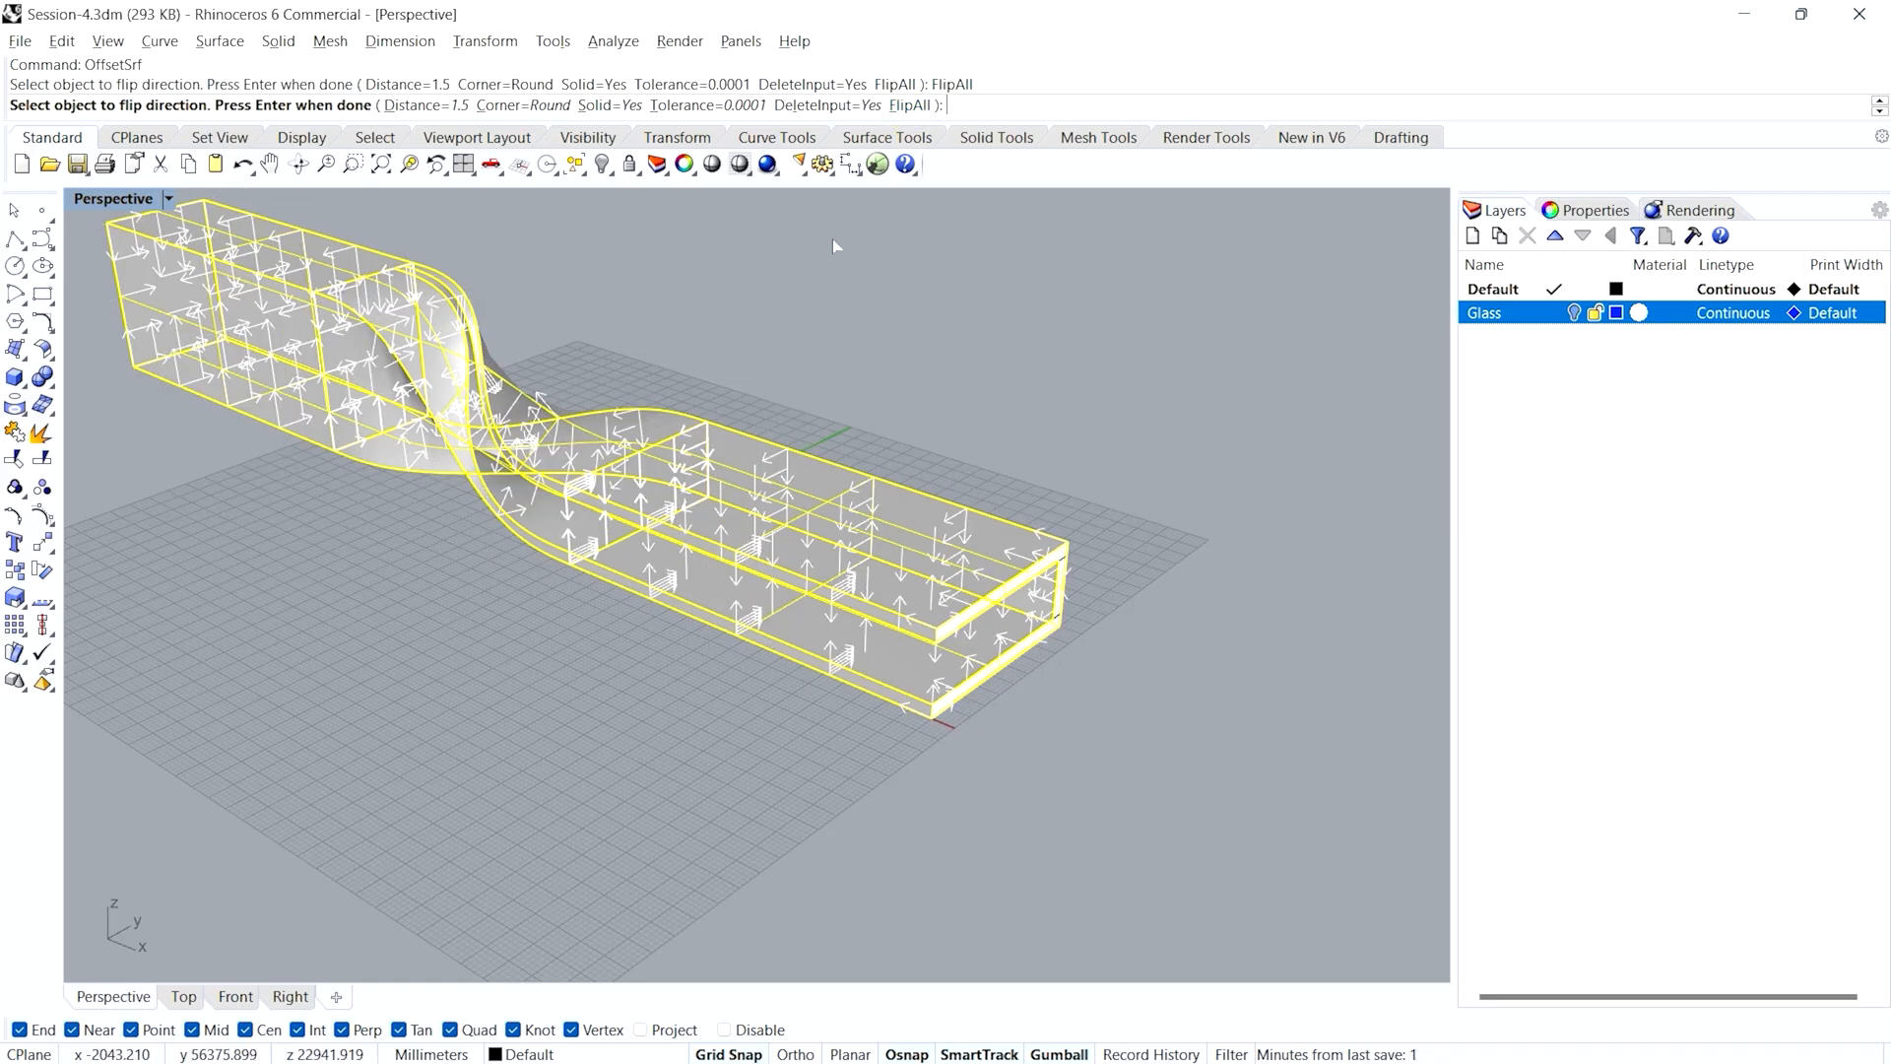
pyautogui.click(431, 106)
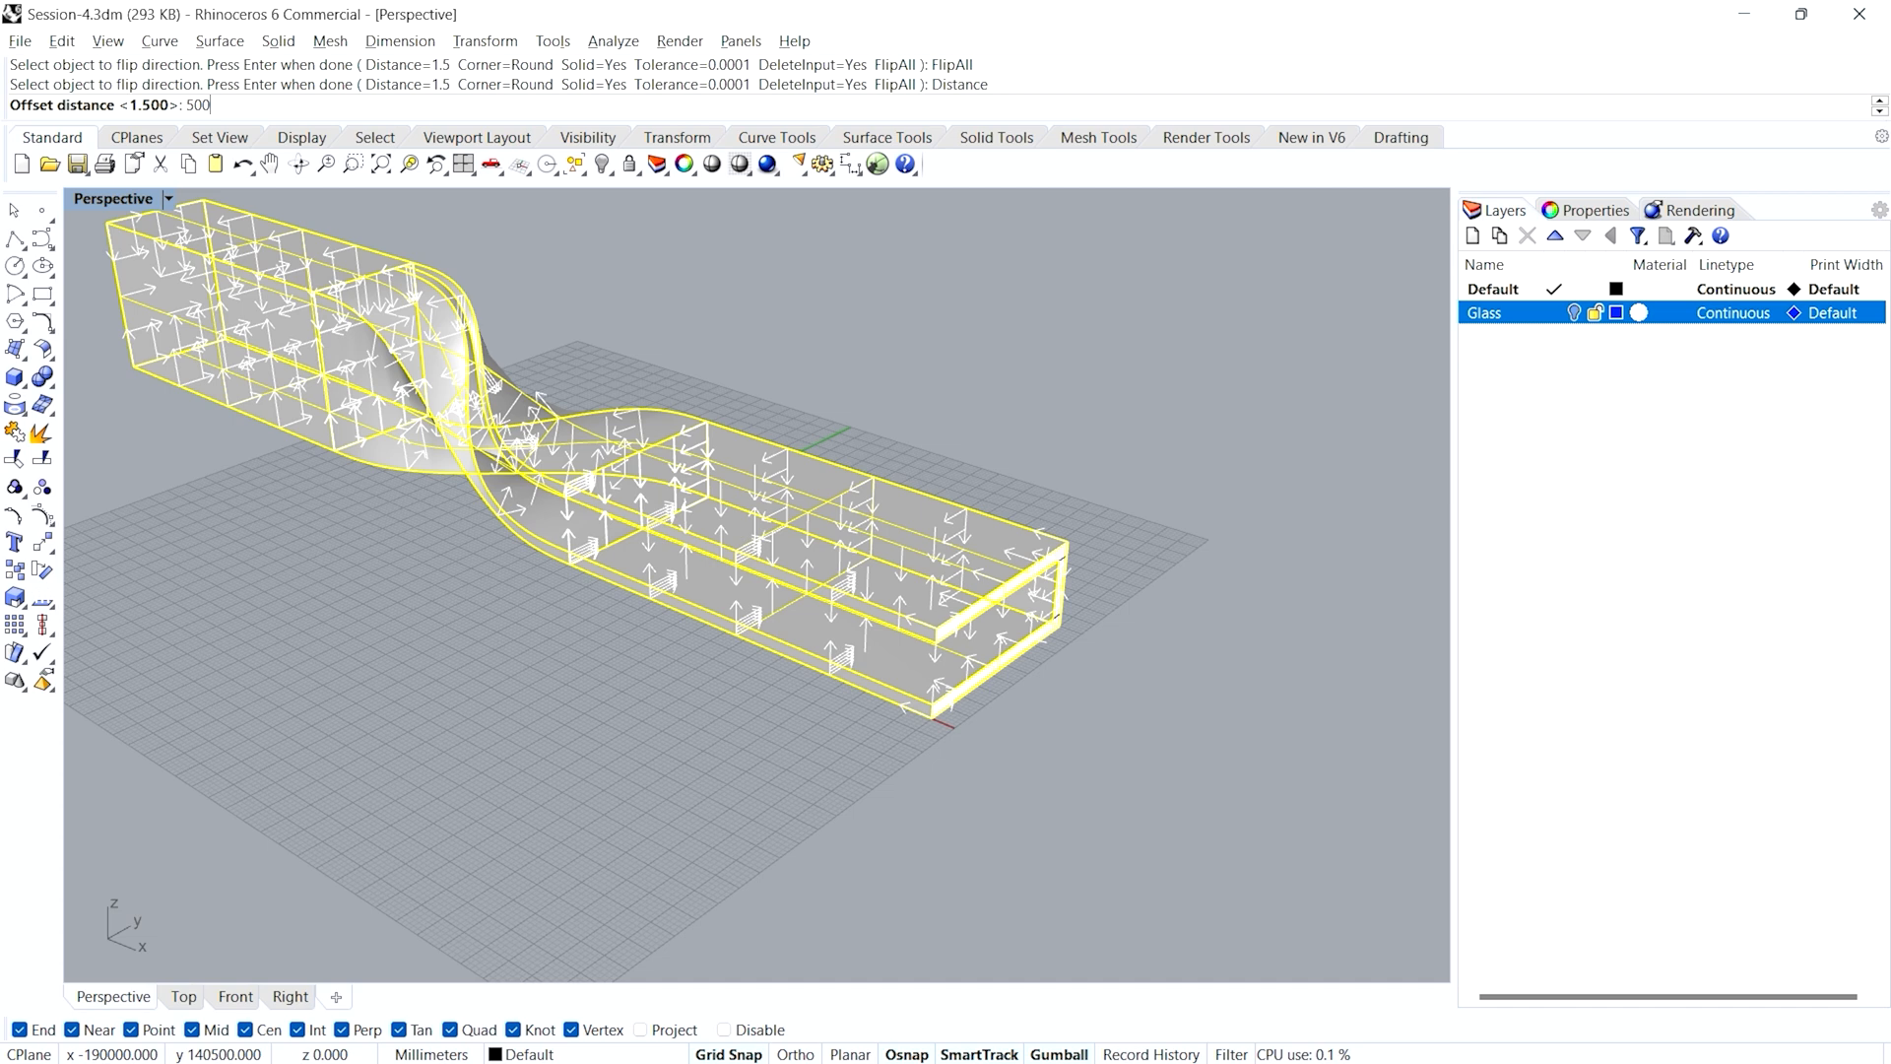
pyautogui.press('Return')
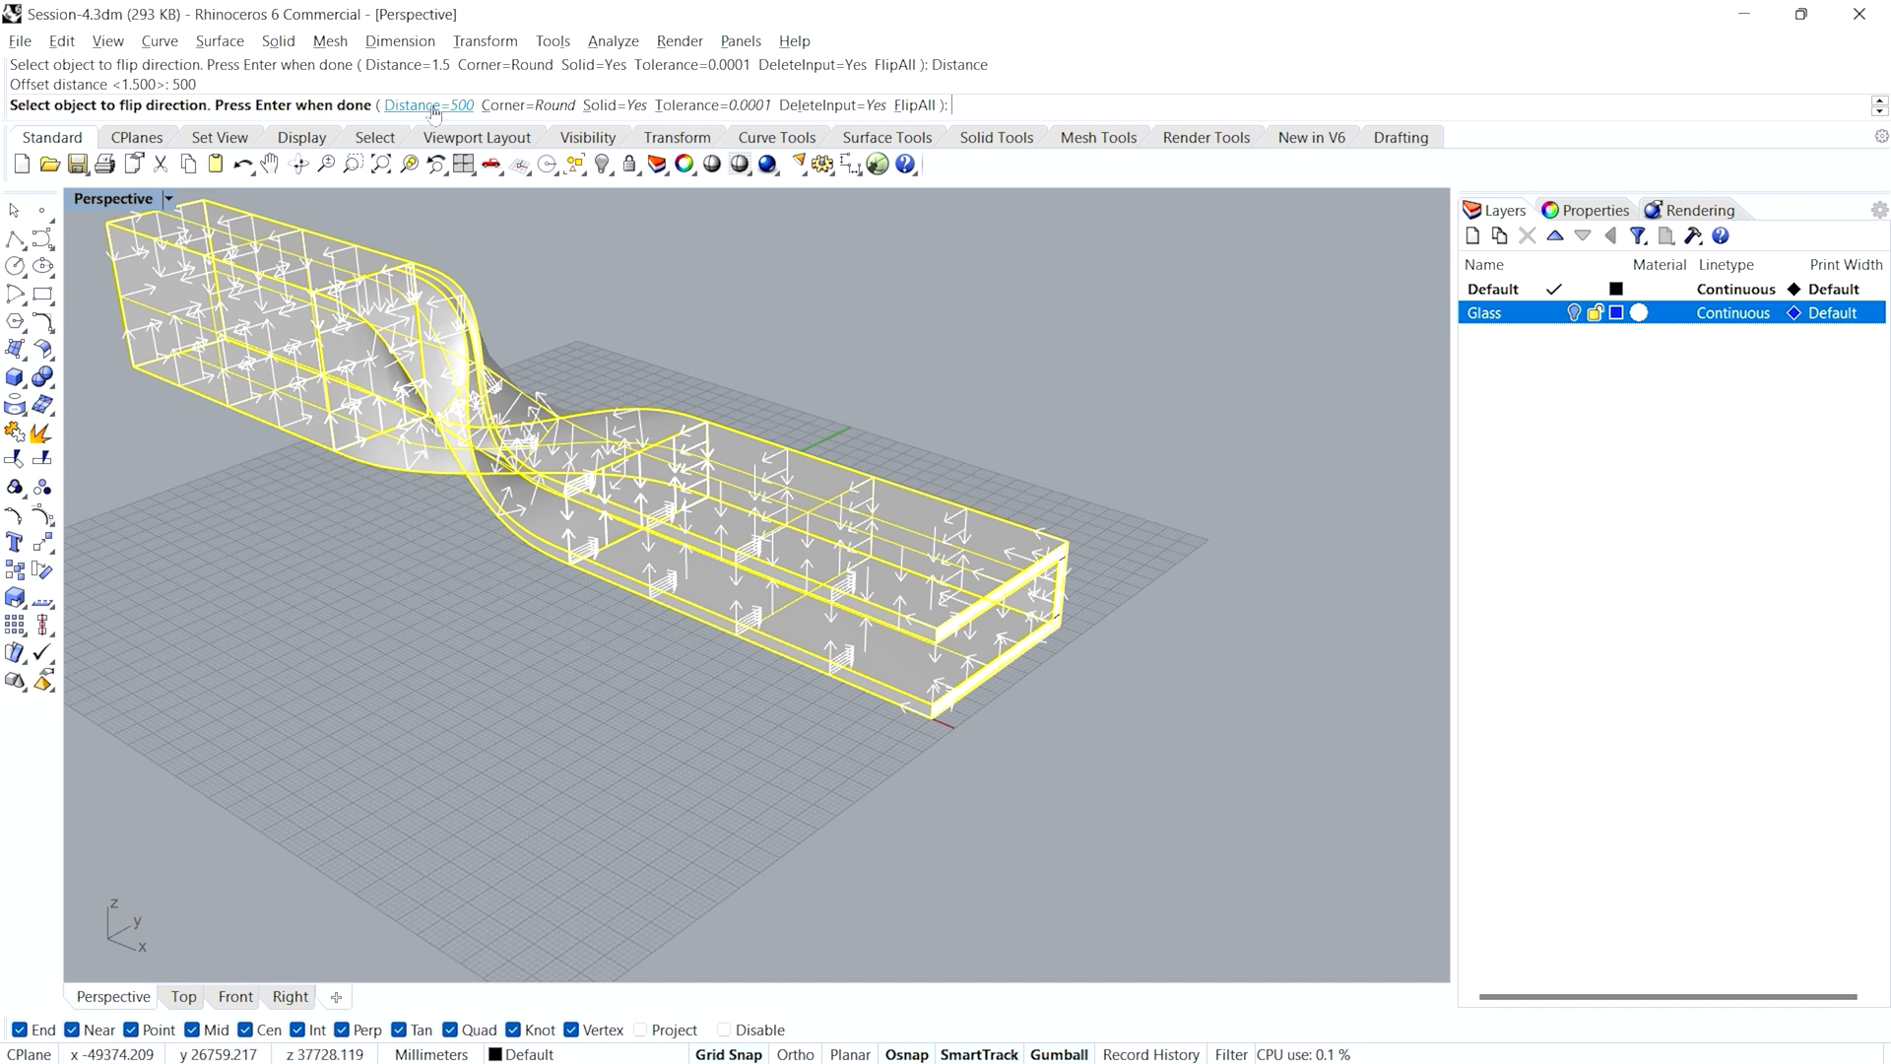
pyautogui.press('Return')
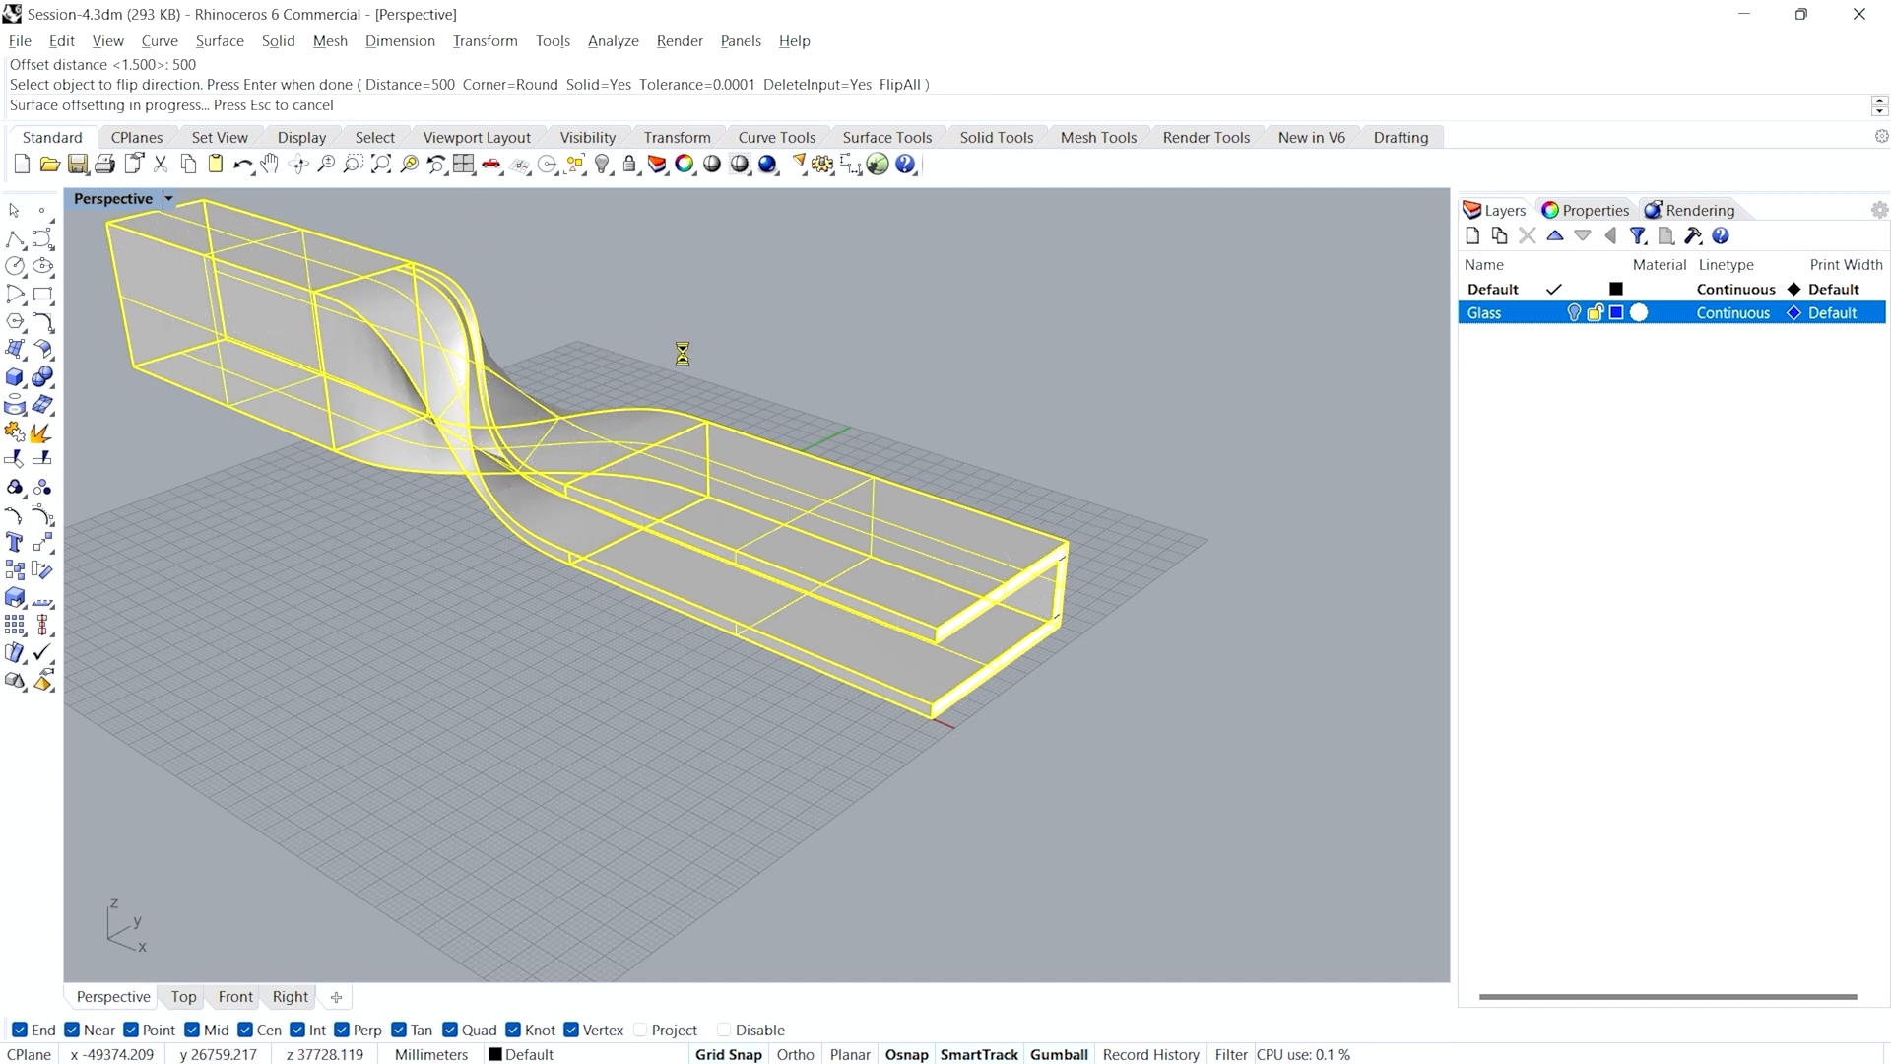
pyautogui.click(983, 434)
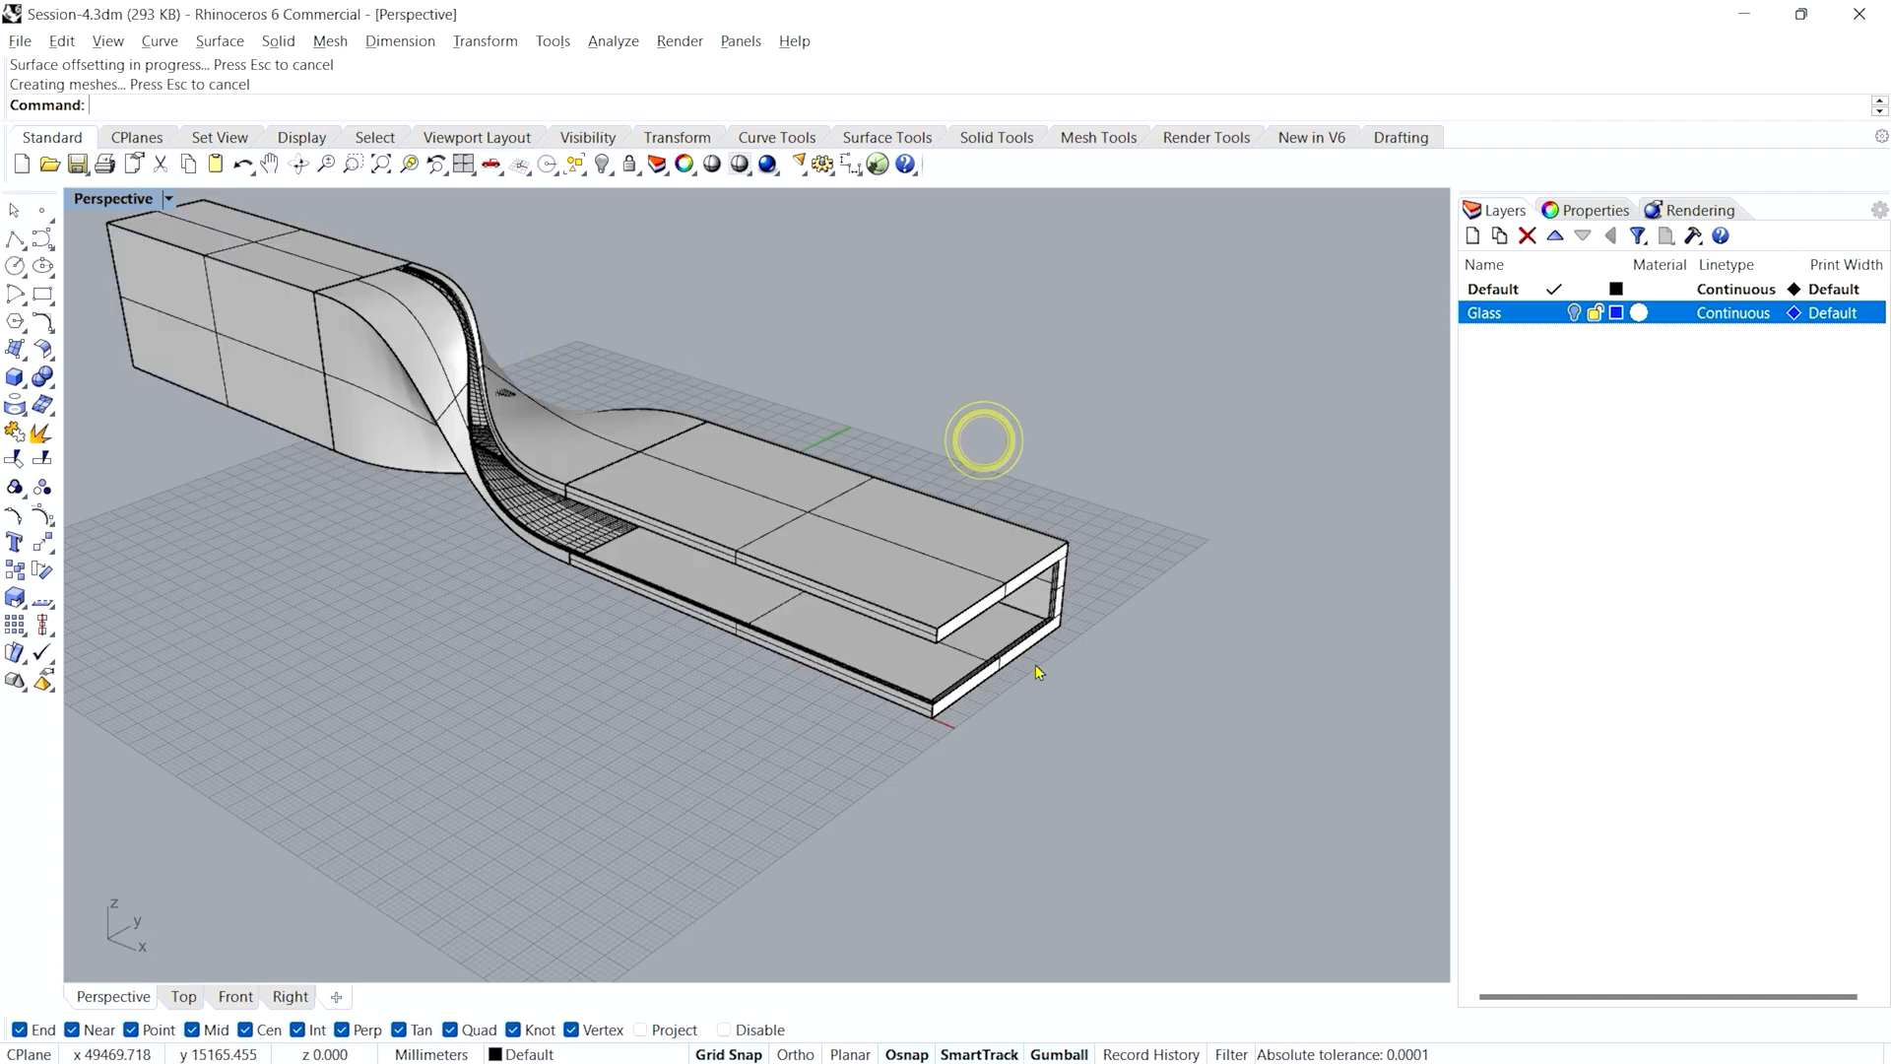
# - Examine the offset shell's thickness at the open end and save the file
pyautogui.scroll(5, 947, 702)
pyautogui.scroll(4, 896, 709)
pyautogui.moveTo(1112, 581); pyautogui.dragTo(1118, 623, button='right')
pyautogui.scroll(-5, 1000, 582)
pyautogui.scroll(3, 1002, 672)
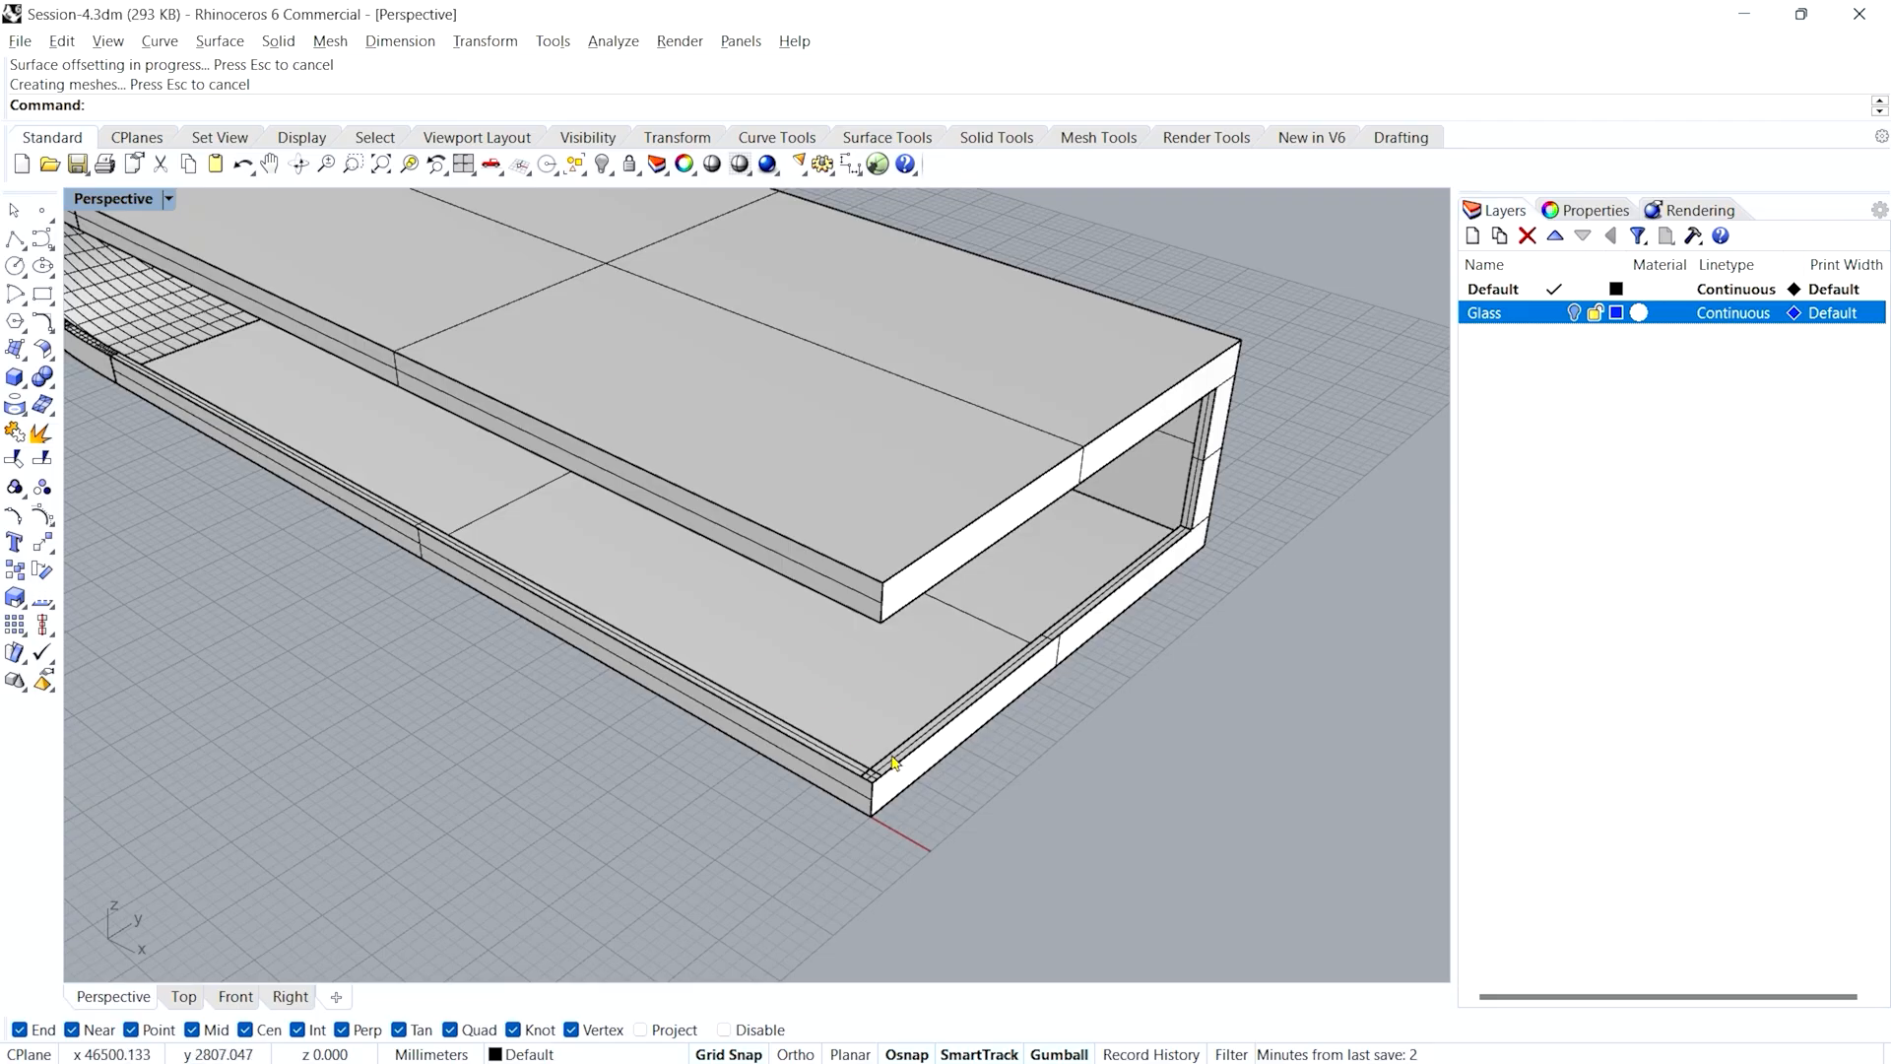
pyautogui.scroll(-2, 1034, 666)
pyautogui.scroll(-5, 777, 642)
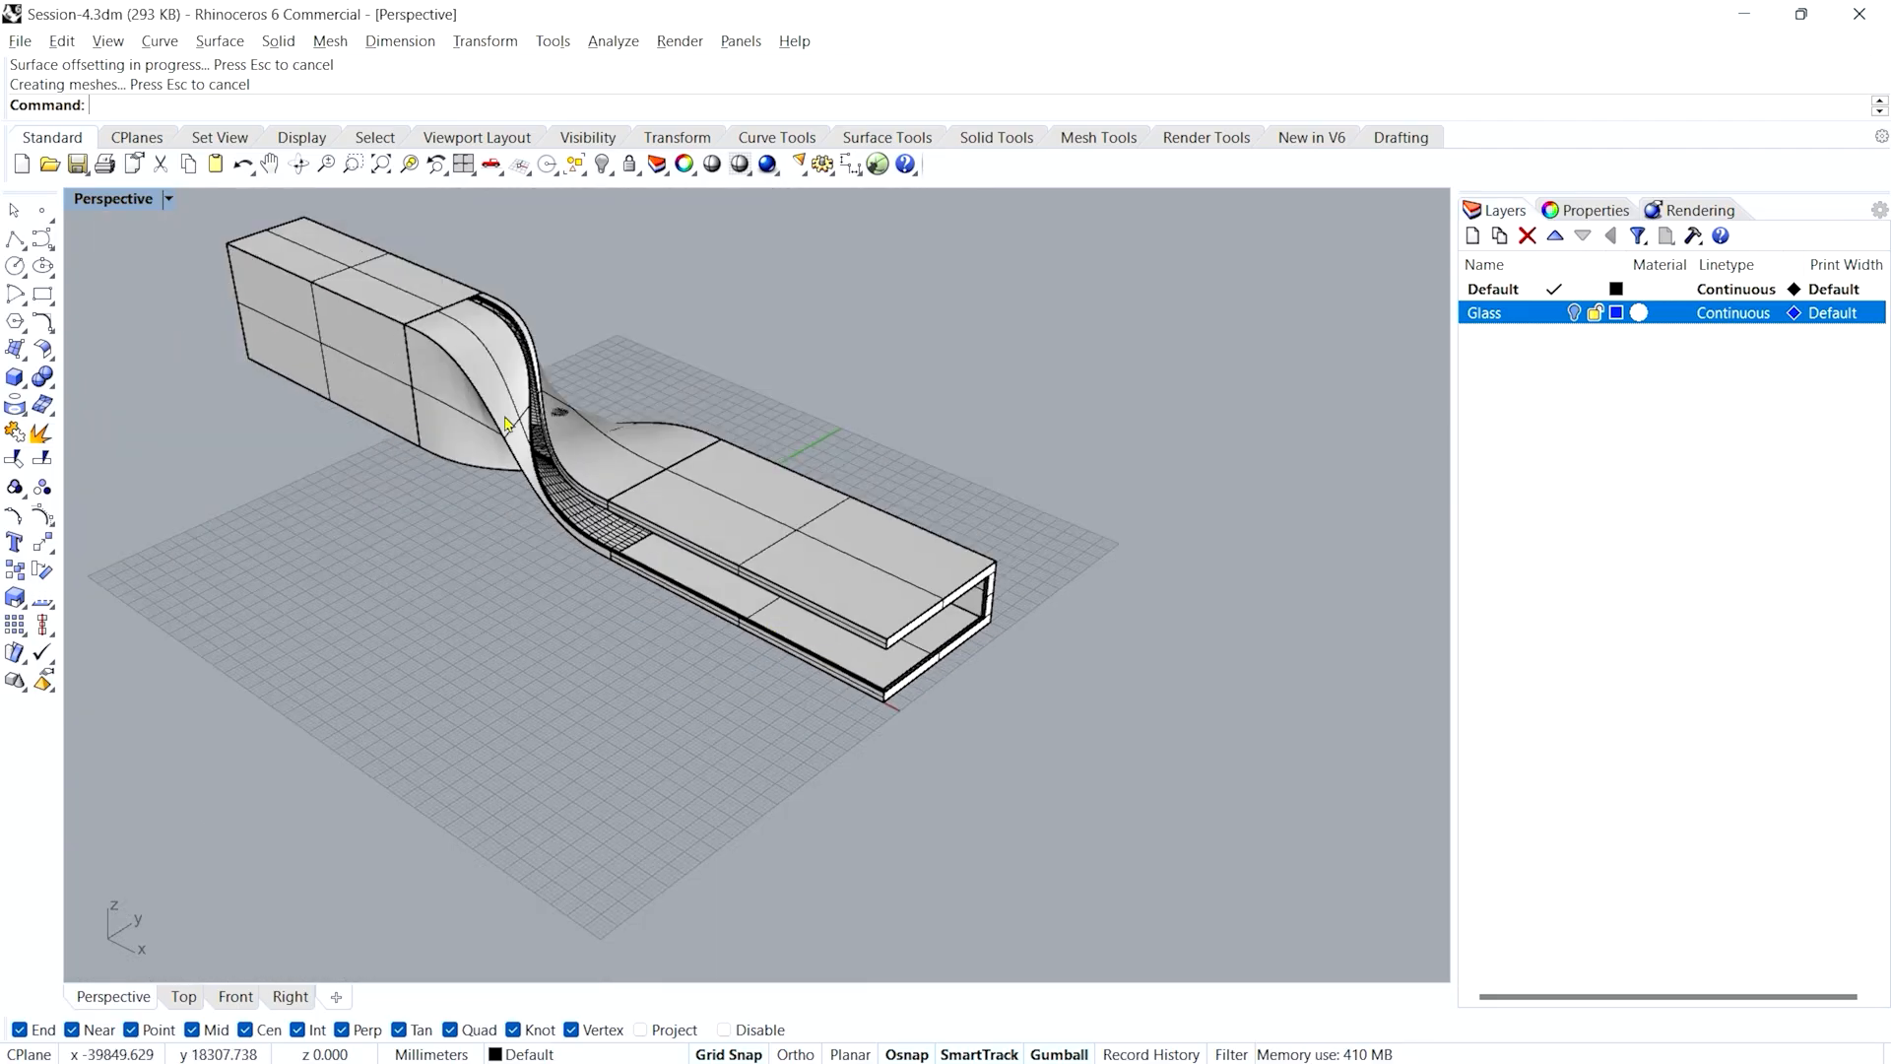
pyautogui.moveTo(709, 646); pyautogui.dragTo(842, 759, button='right')
pyautogui.scroll(2, 771, 709)
pyautogui.hotkey('ctrl', 's')
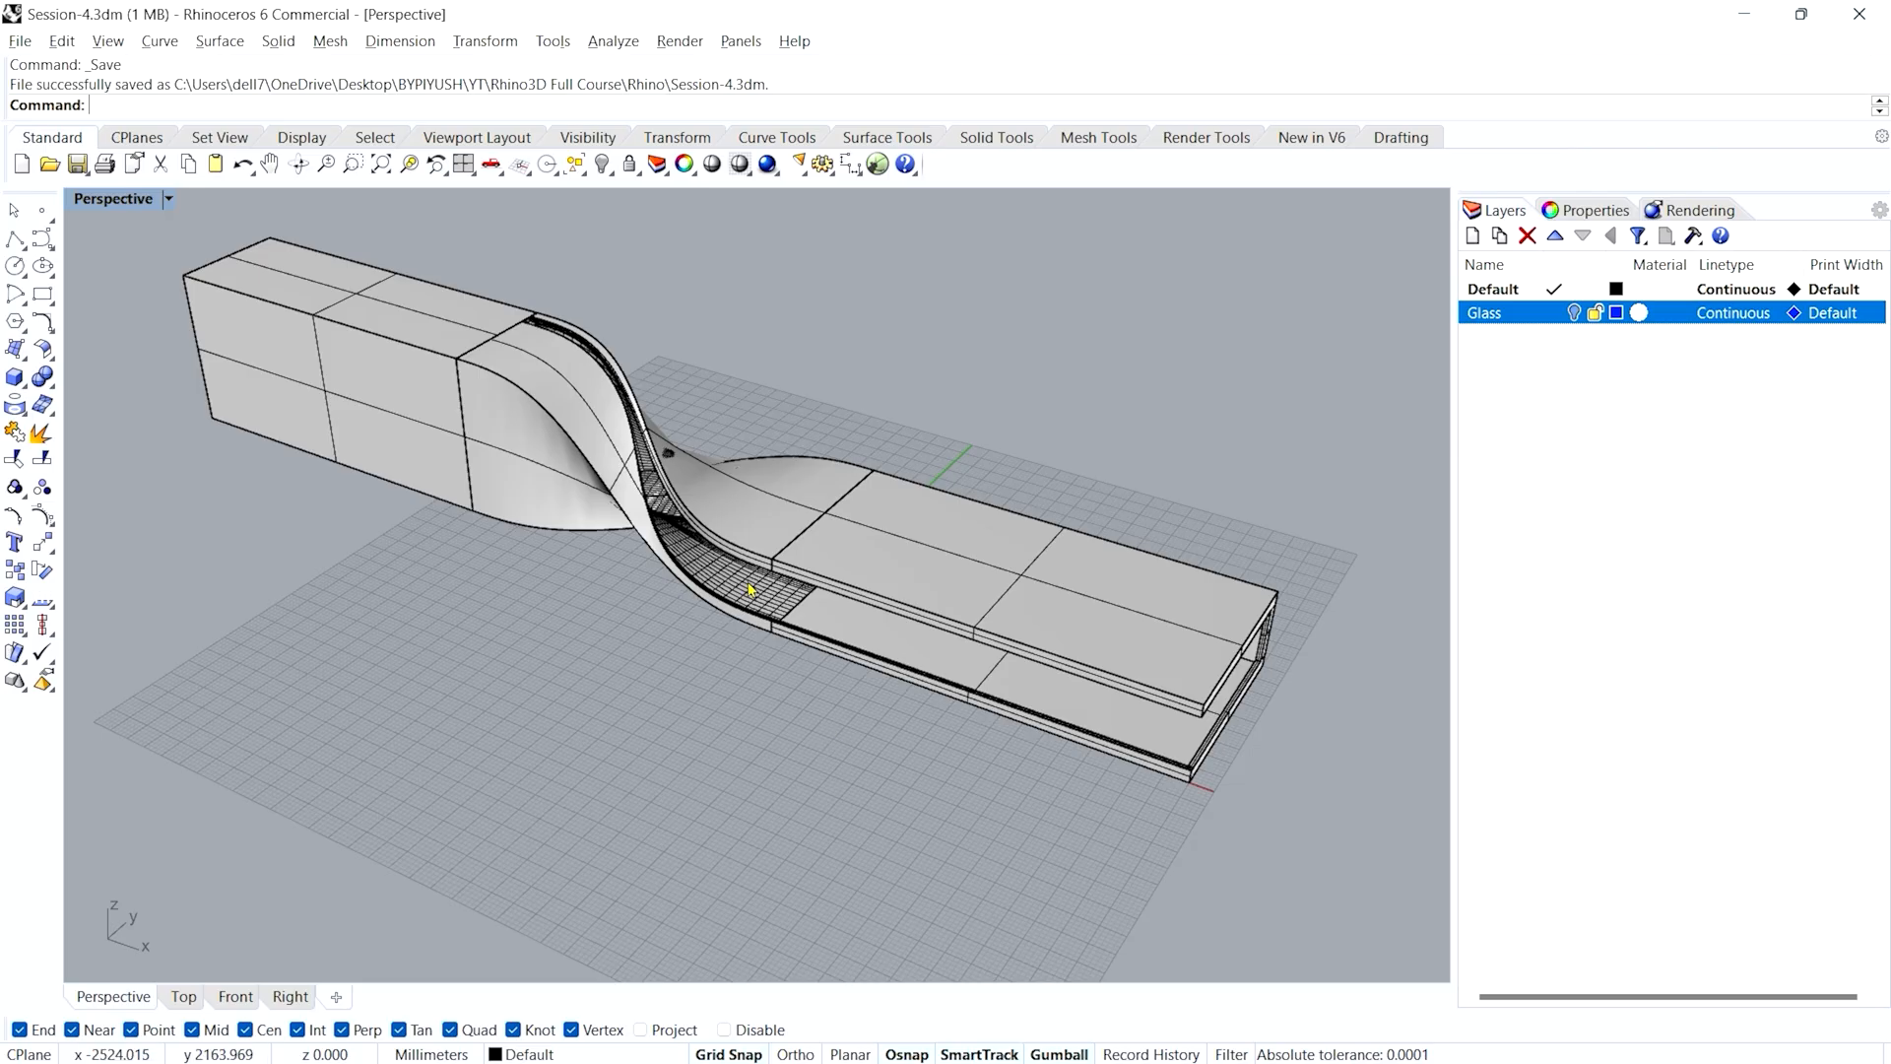
# - Set the document's render mesh quality to Smooth and slower and preview it on the twisted shell
pyautogui.moveTo(663, 538); pyautogui.dragTo(716, 554, button='right')
pyautogui.scroll(5, 716, 554)
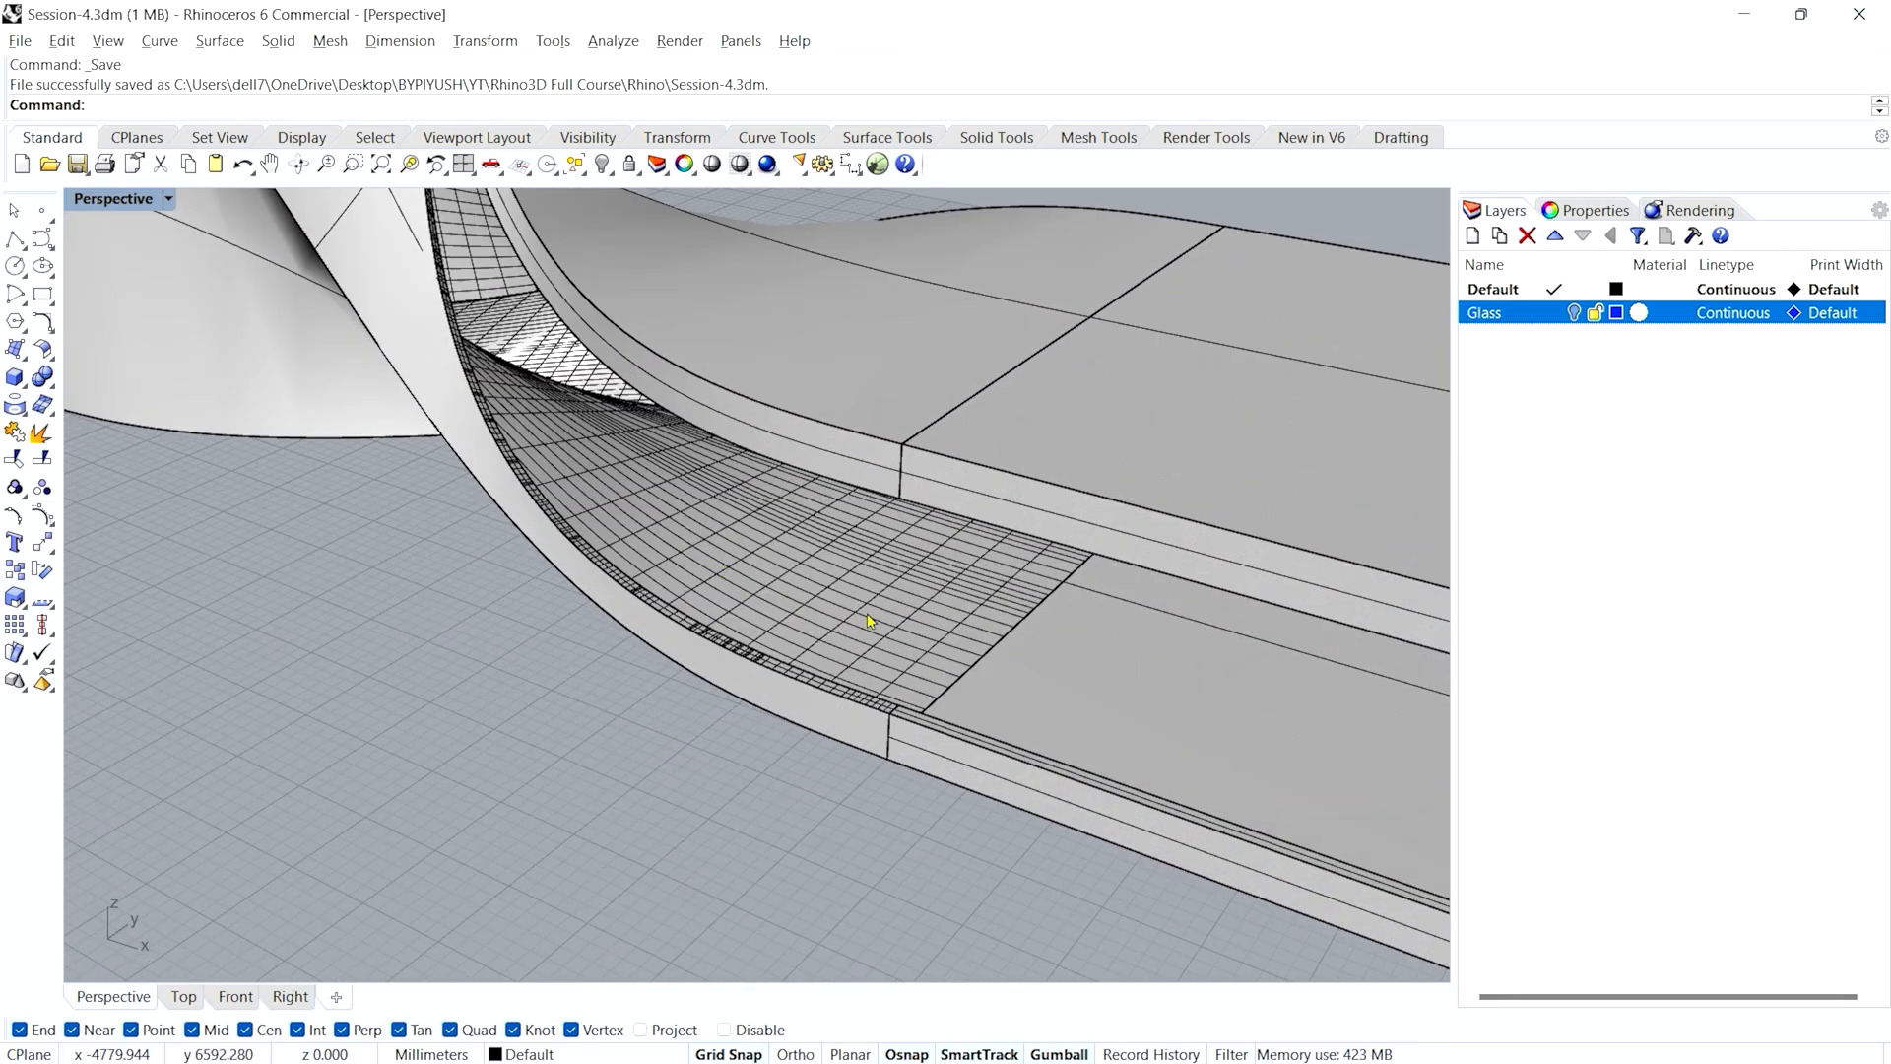
pyautogui.scroll(-3, 857, 565)
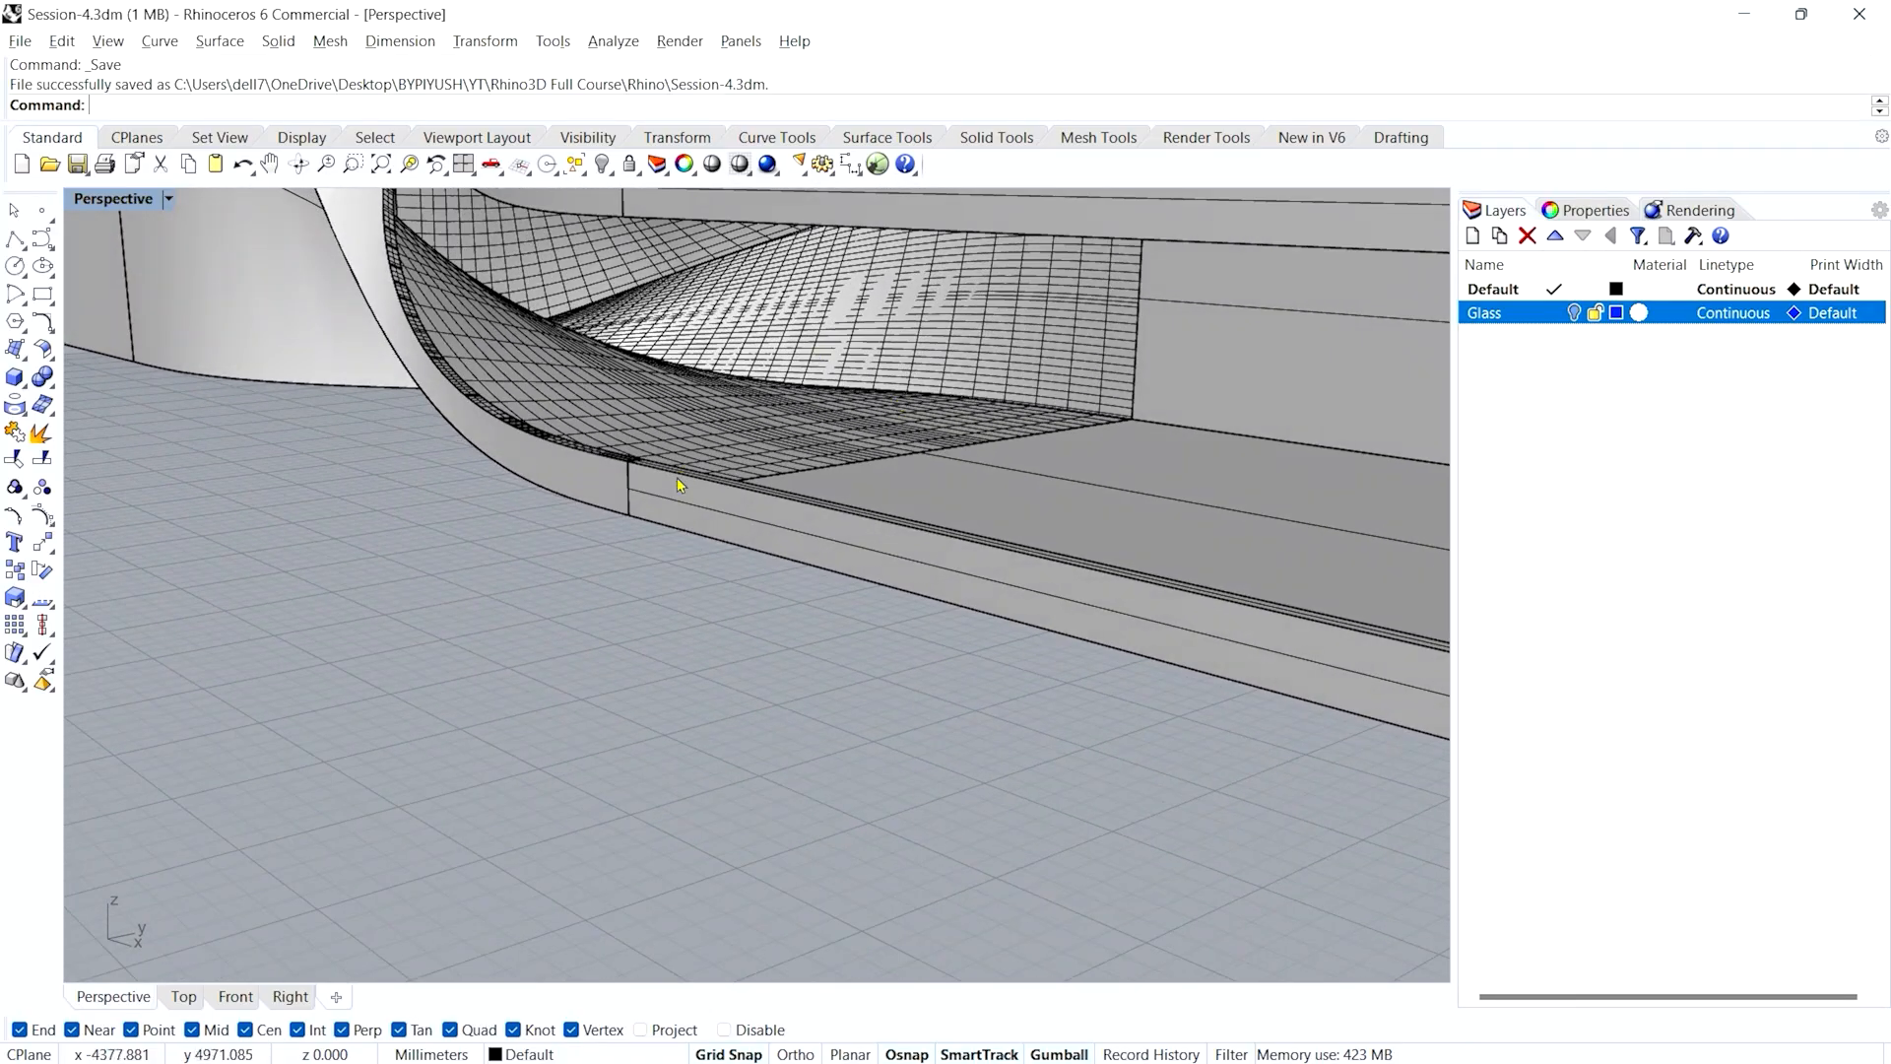
pyautogui.scroll(-2, 679, 468)
pyautogui.moveTo(641, 411); pyautogui.dragTo(704, 484, button='right')
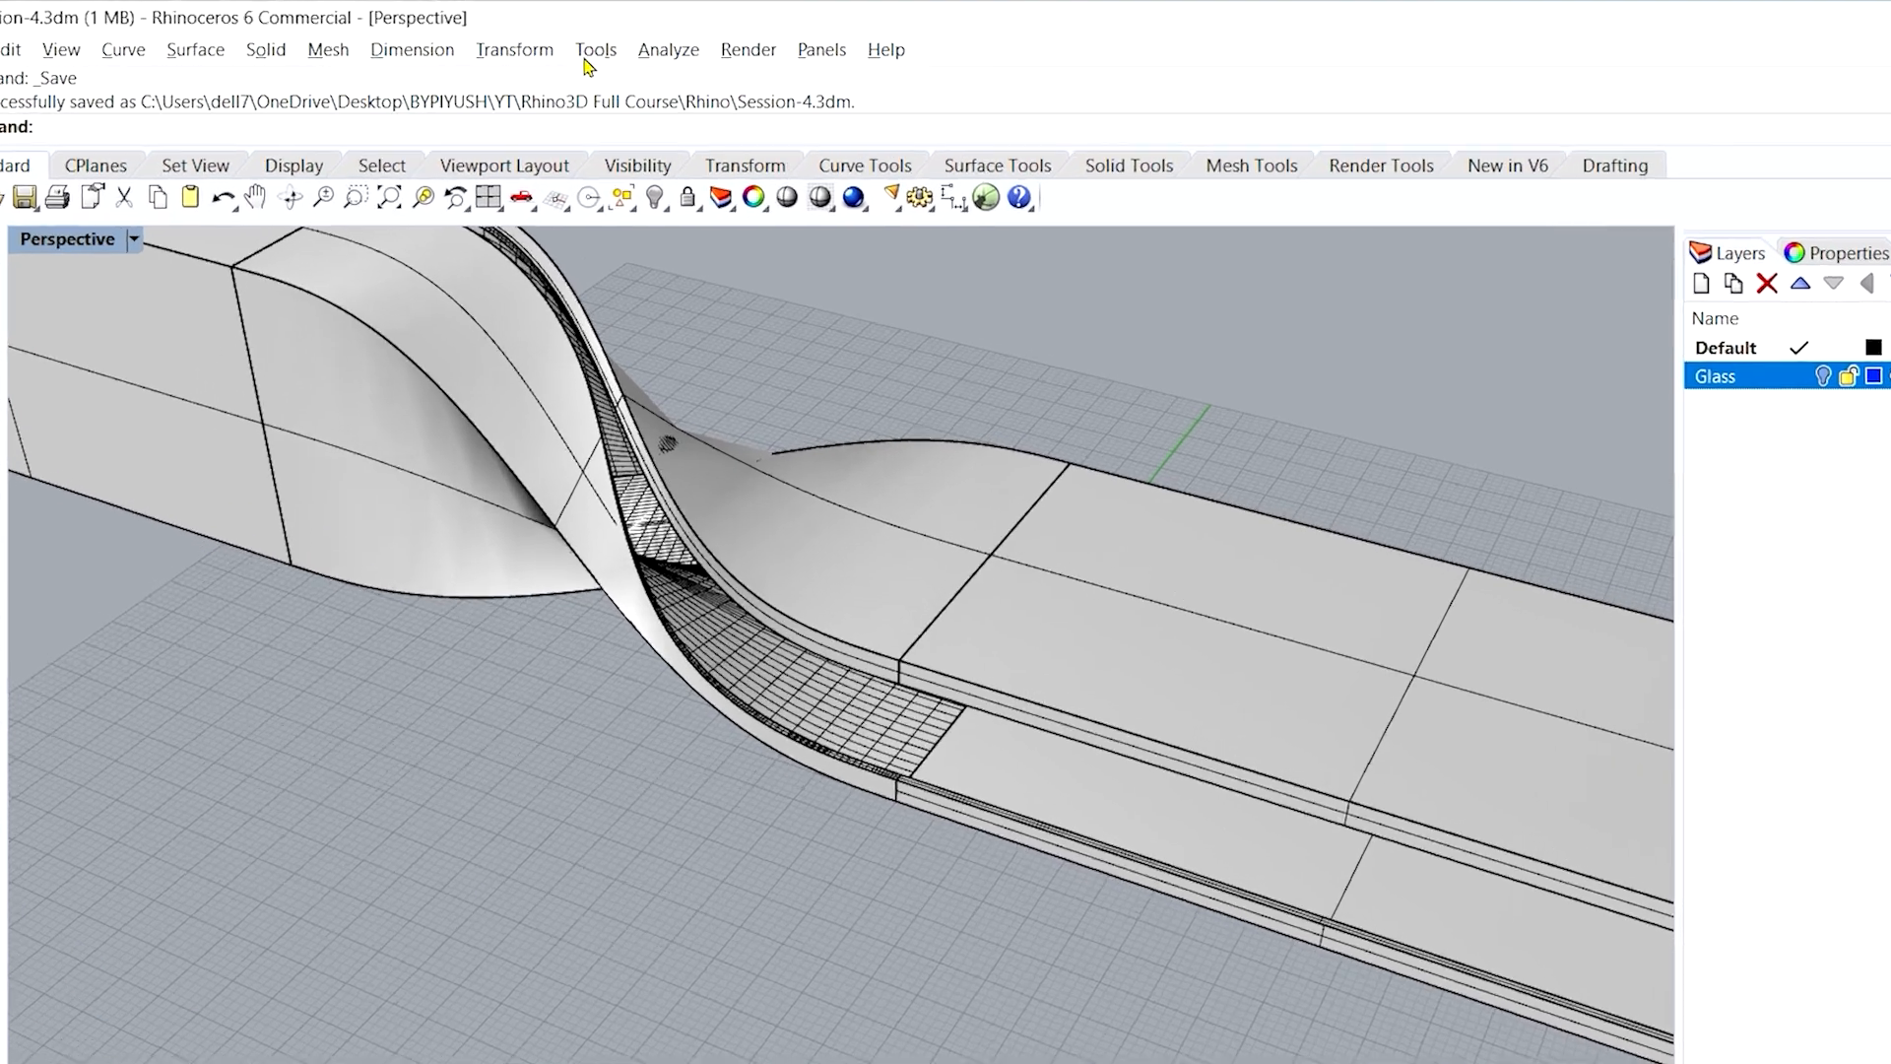
pyautogui.click(545, 41)
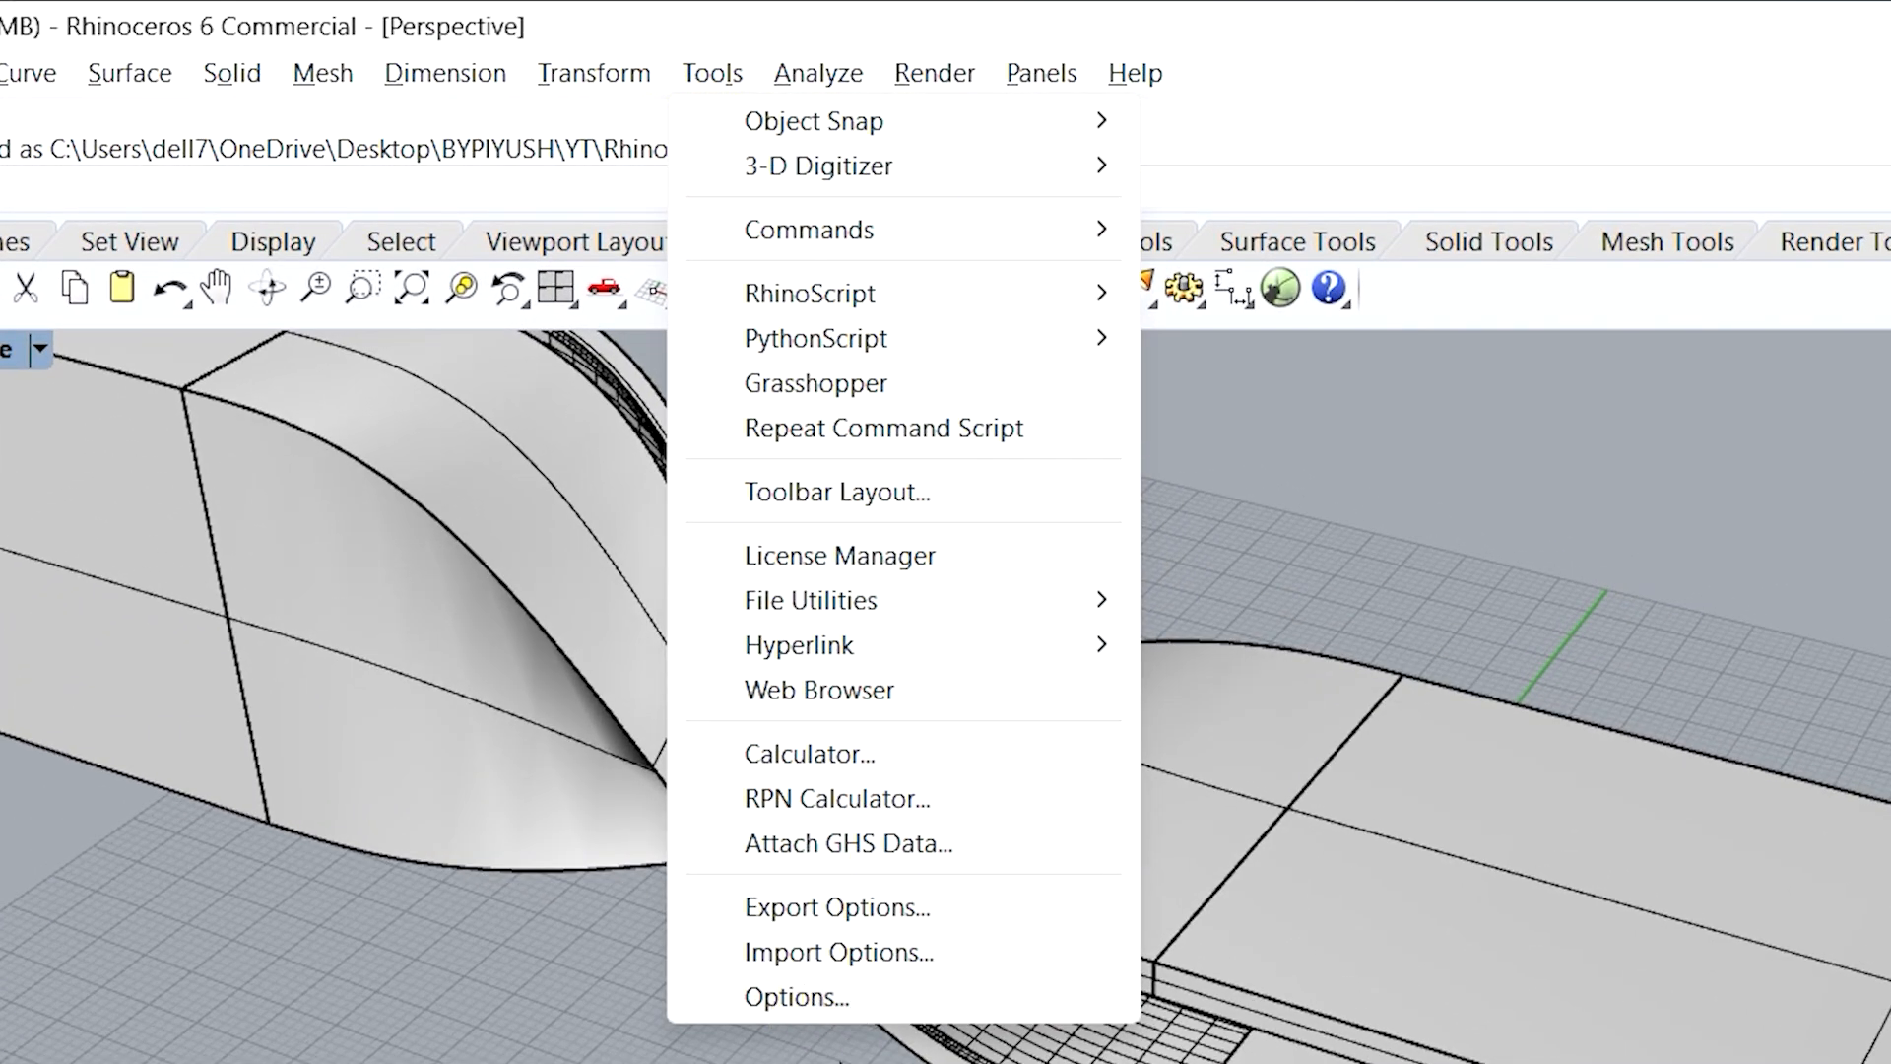
pyautogui.click(847, 1005)
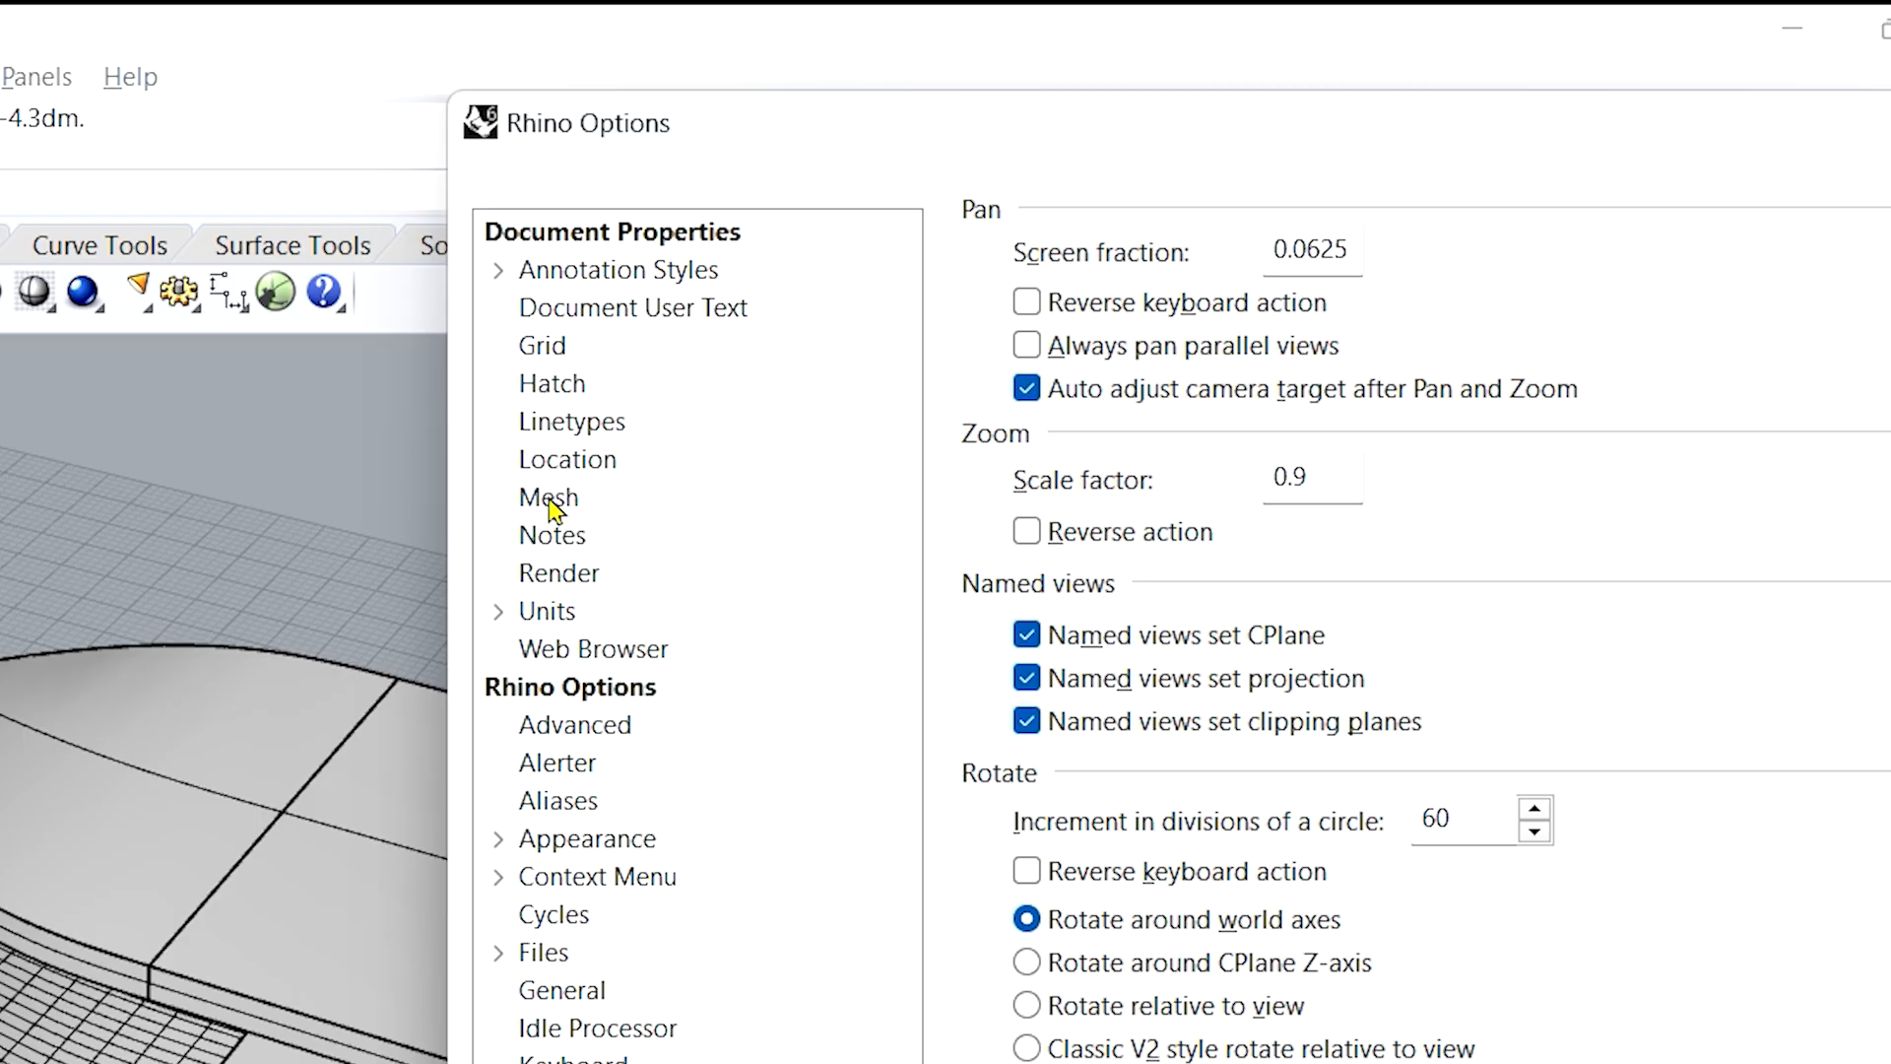
pyautogui.click(559, 500)
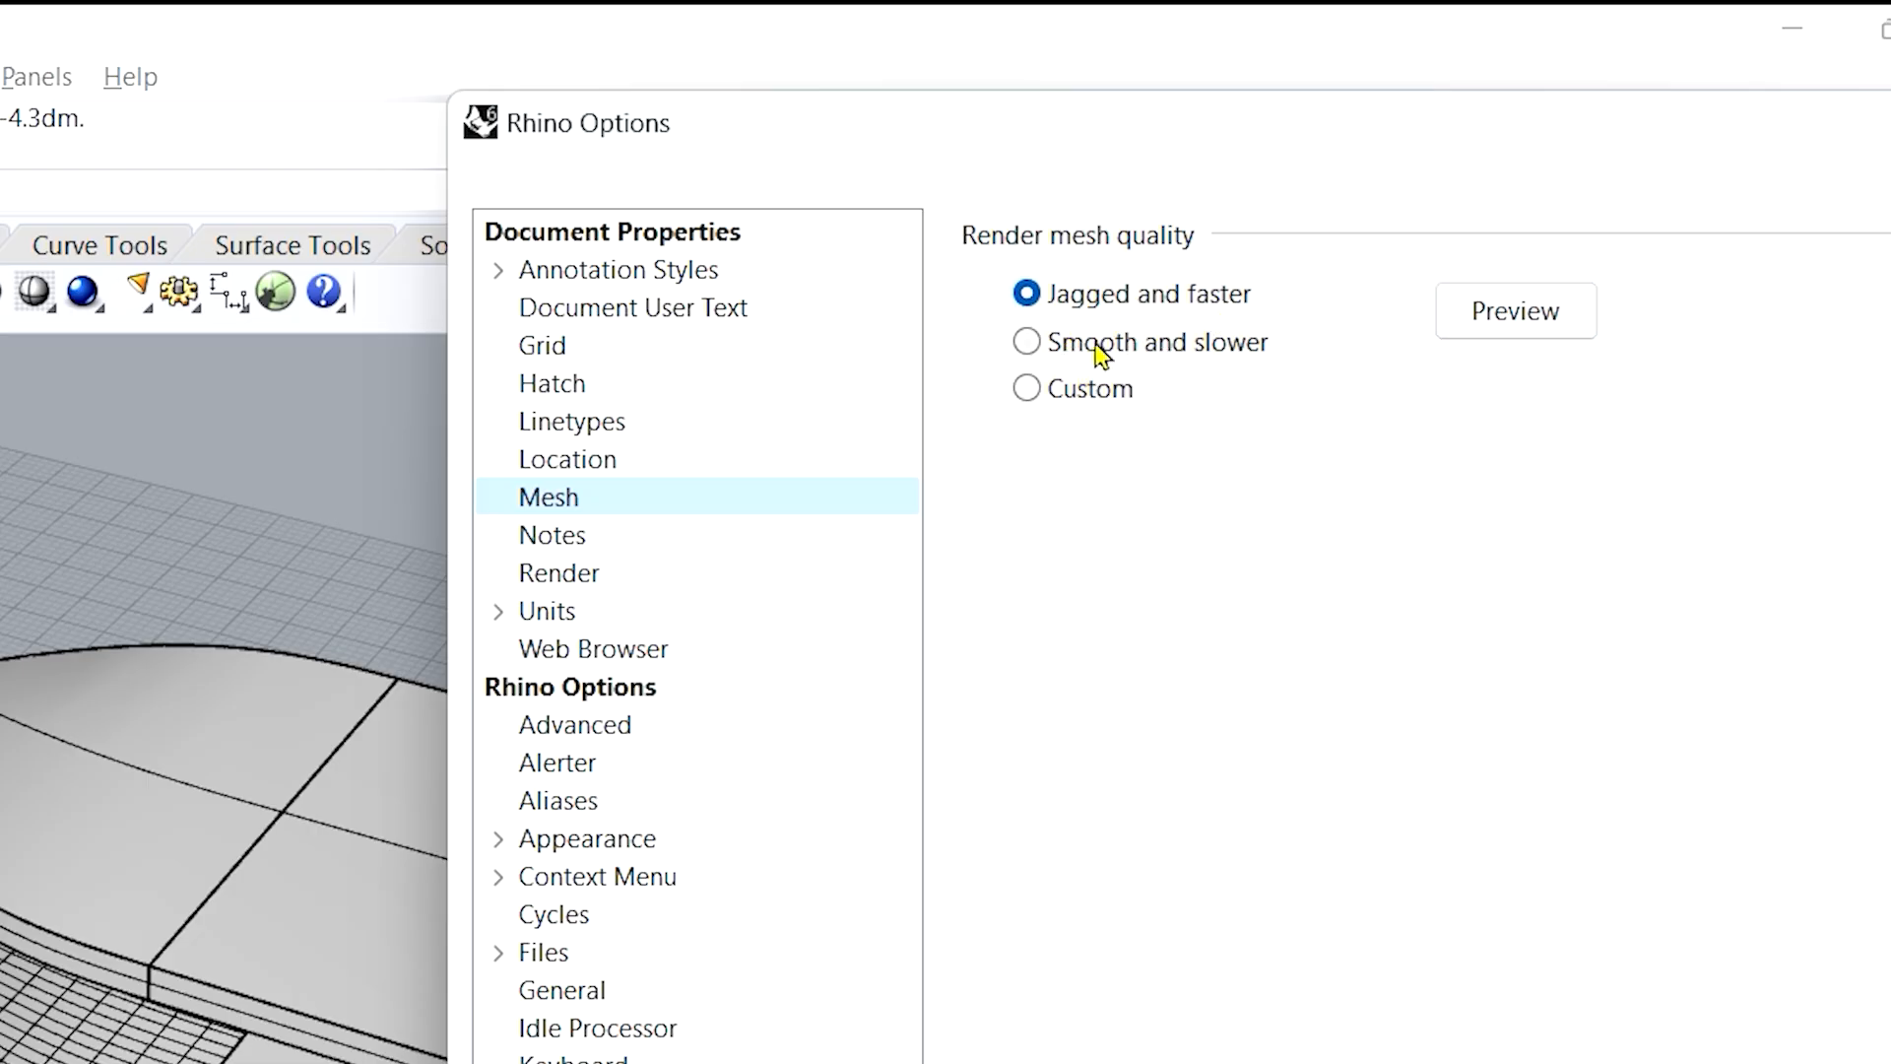
pyautogui.click(1138, 351)
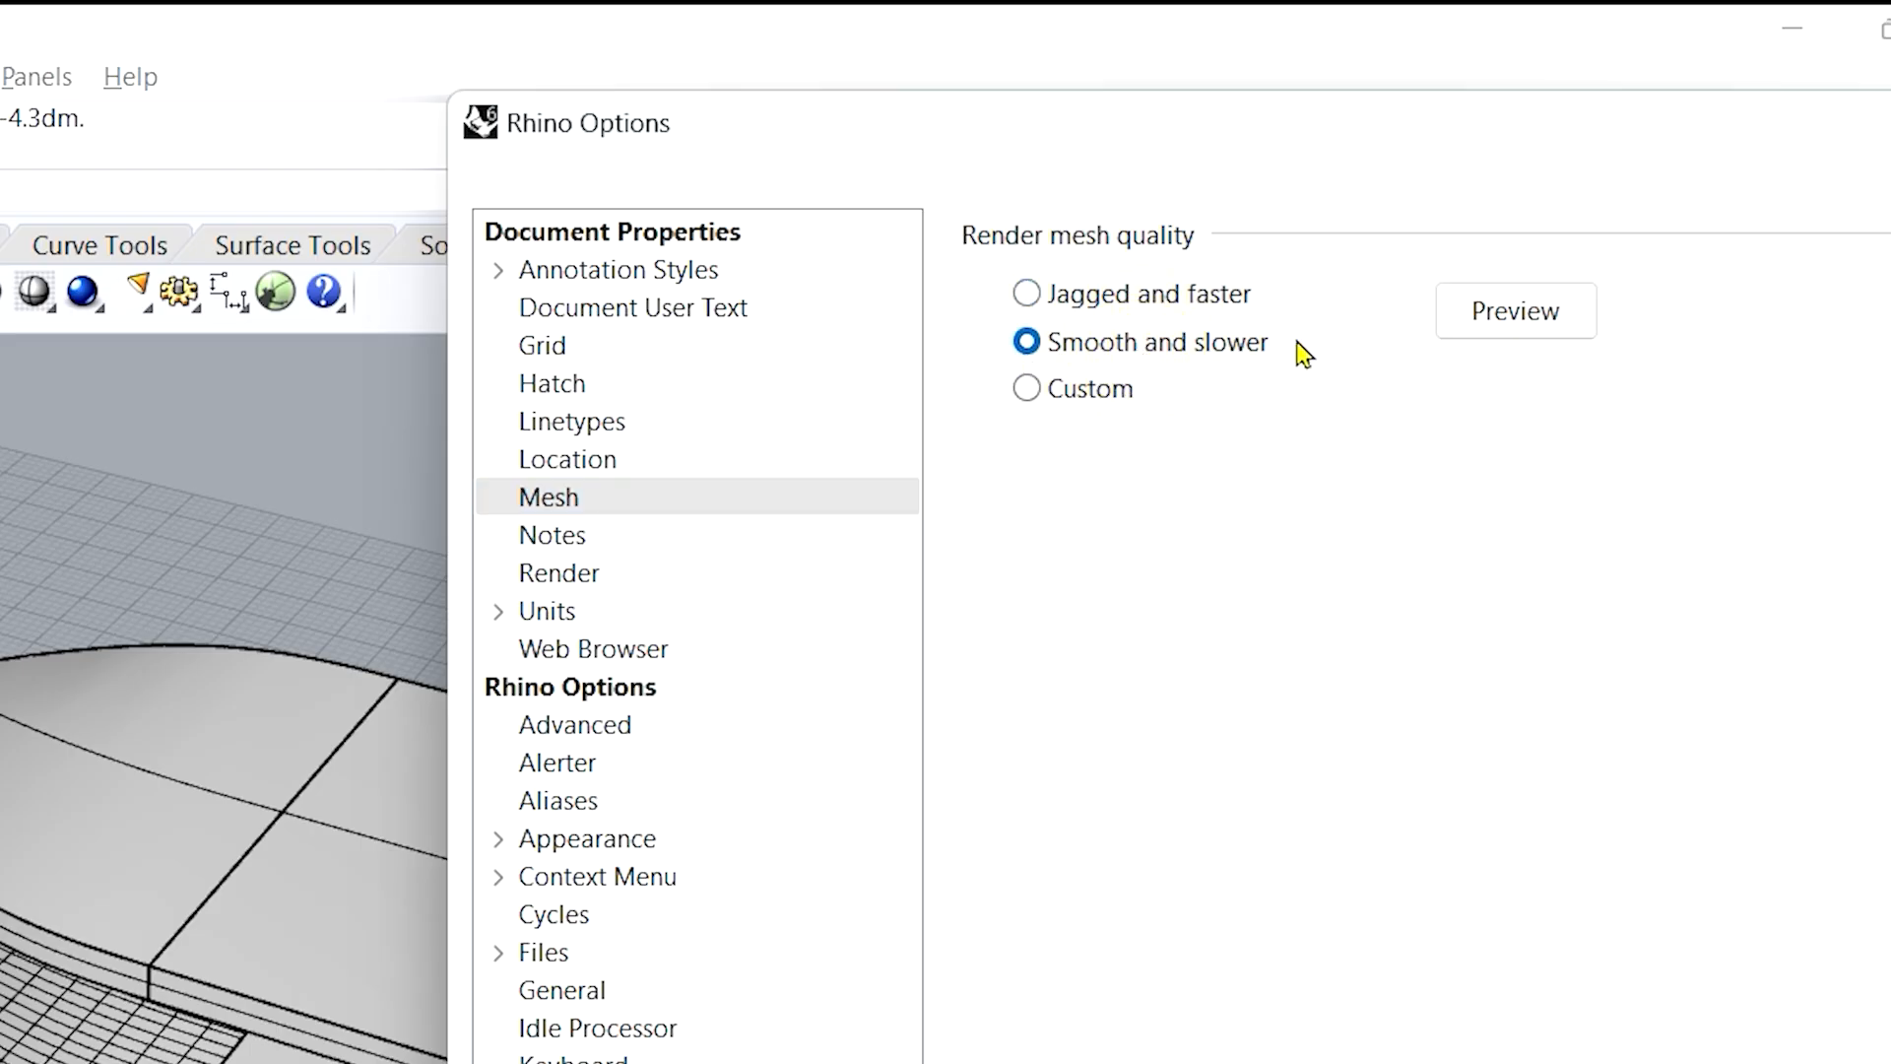
pyautogui.click(1517, 311)
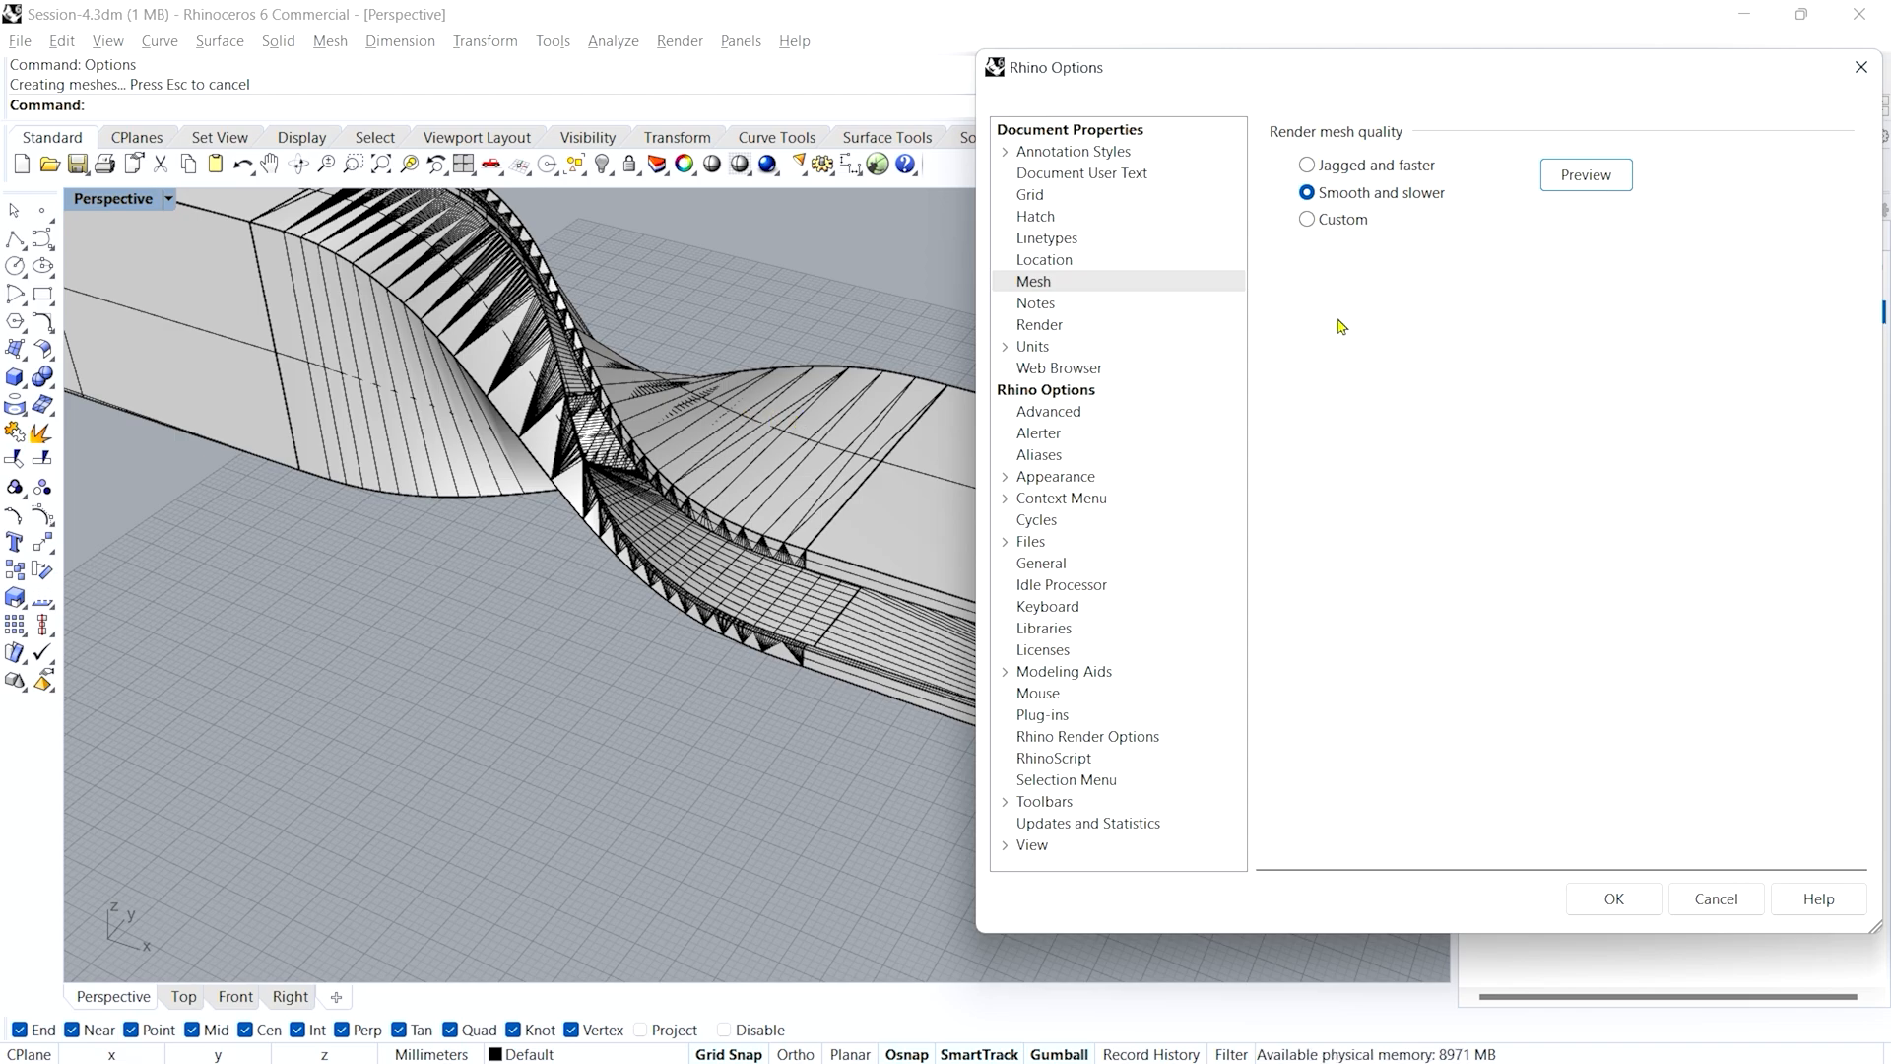
# - Return the render mesh quality to Jagged and faster, preview it, and close the options
pyautogui.click(1349, 166)
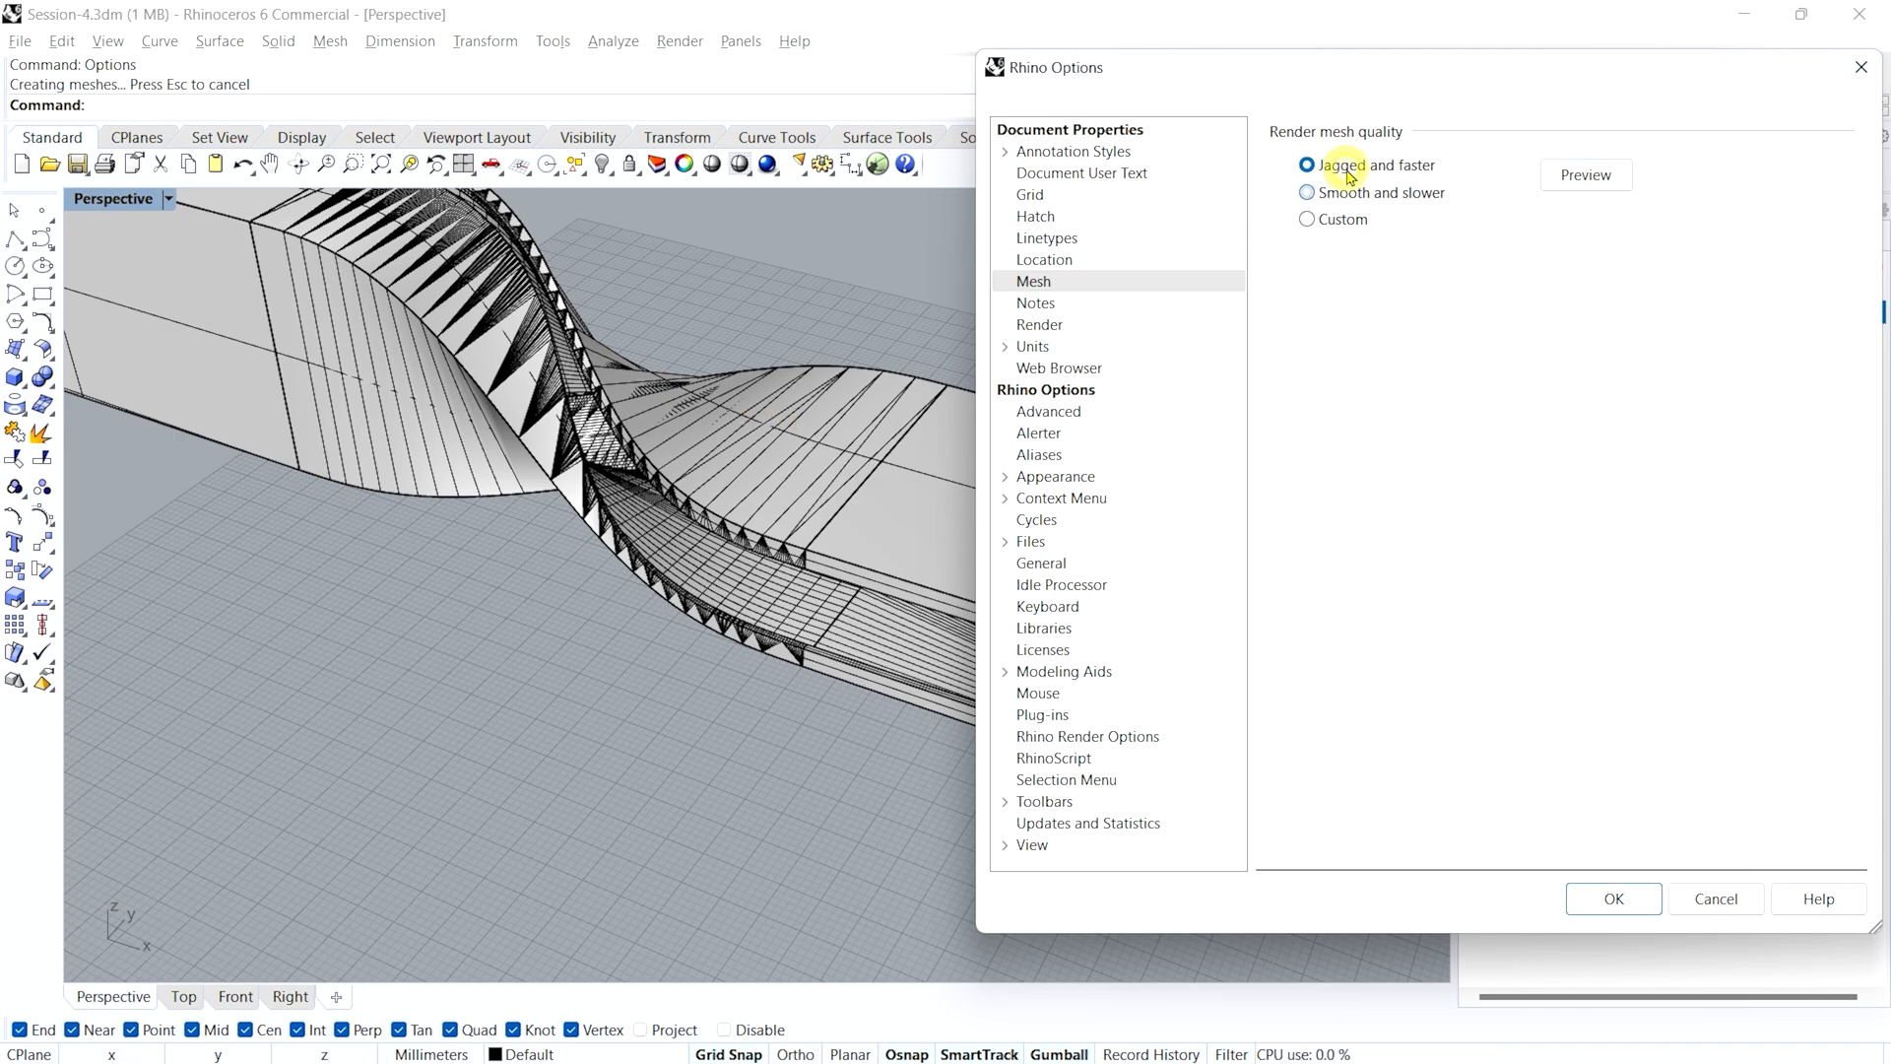
pyautogui.click(1586, 174)
pyautogui.press('Escape')
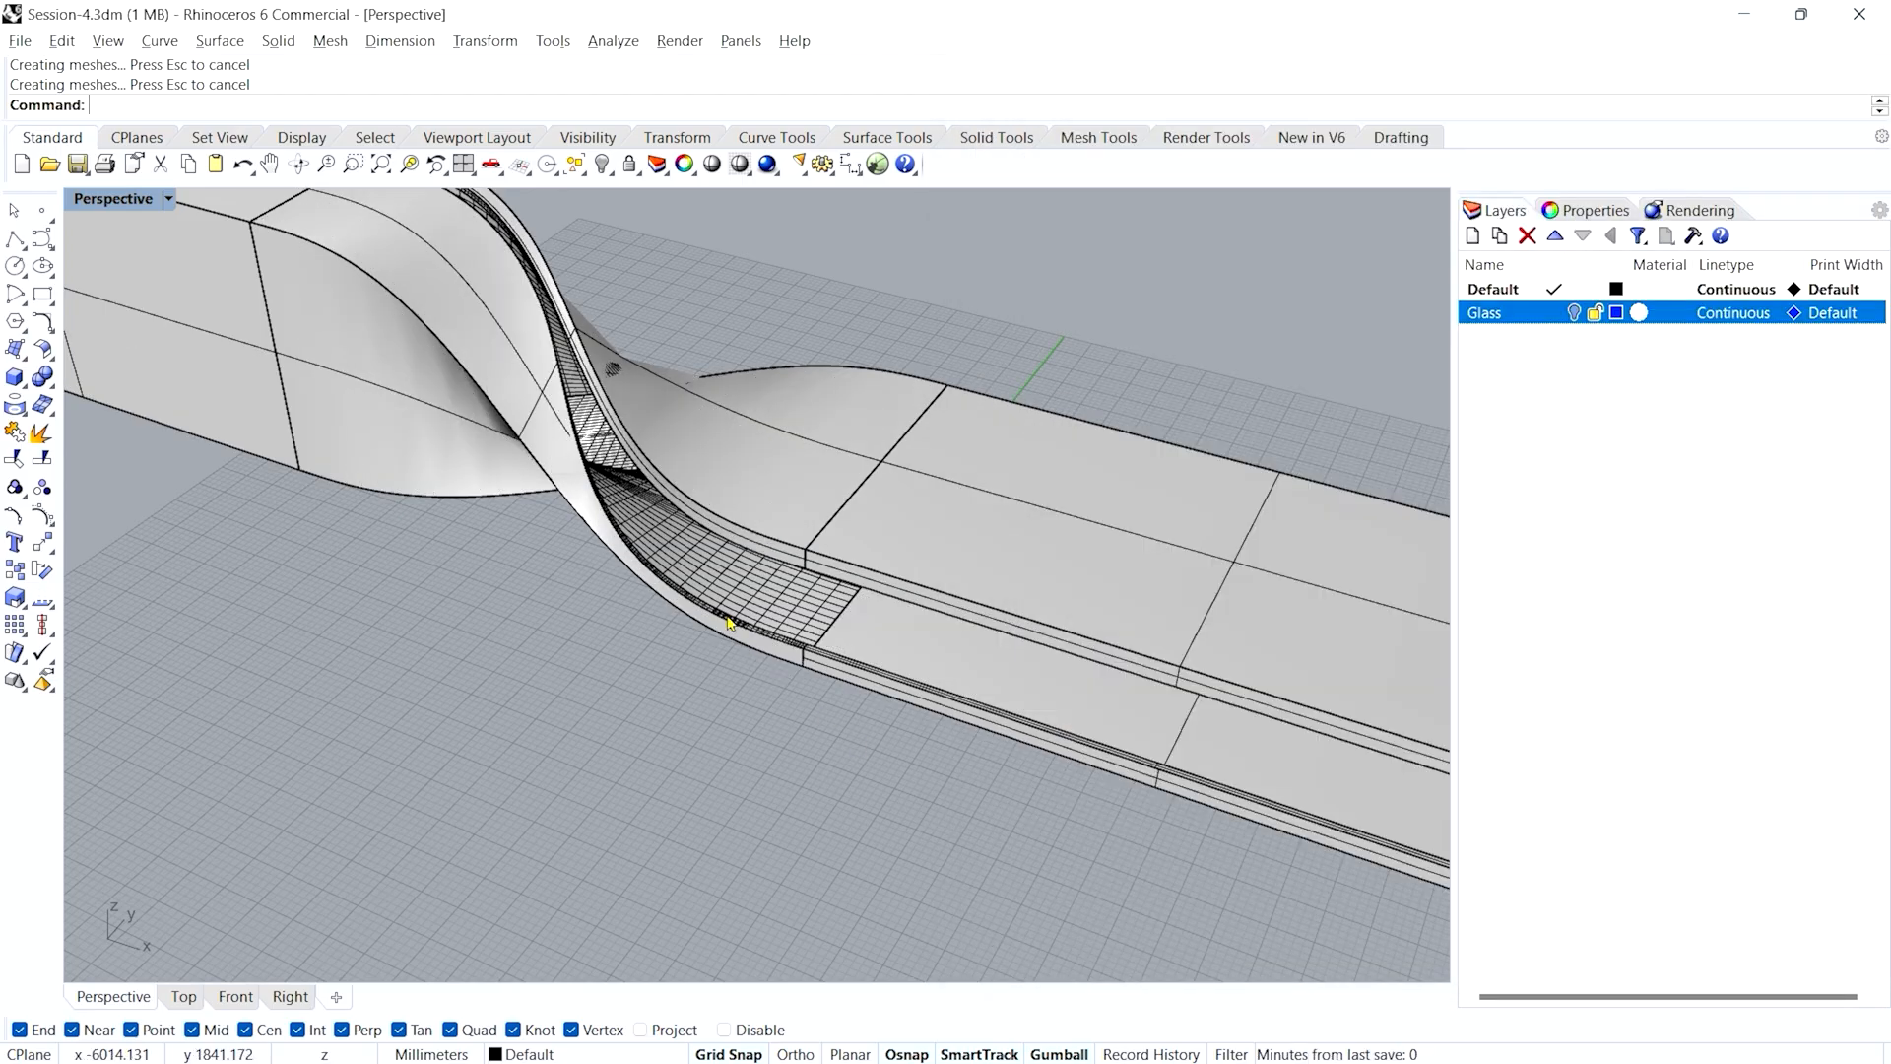
# - Review the whole twisted shell from several distances and save the file
pyautogui.moveTo(726, 696); pyautogui.dragTo(672, 599, button='right')
pyautogui.scroll(-10, 670, 596)
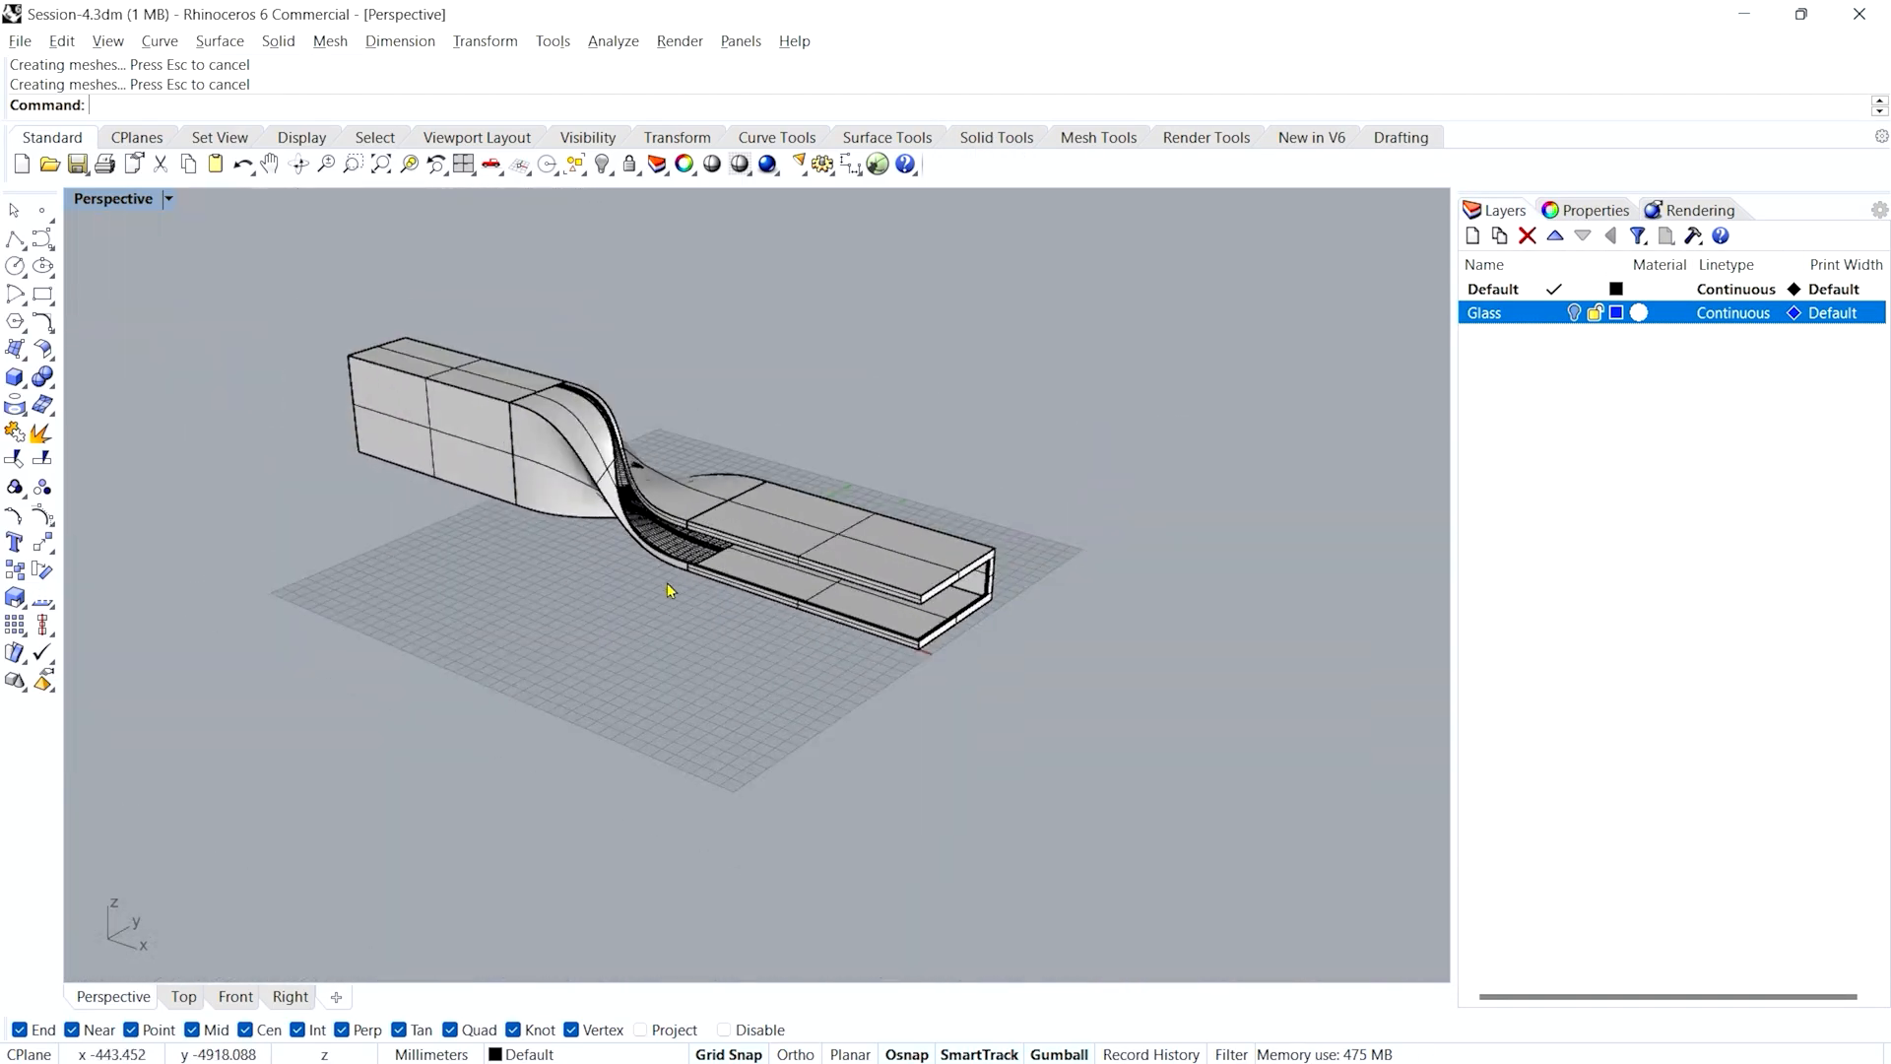
pyautogui.scroll(7, 667, 567)
pyautogui.moveTo(771, 636); pyautogui.dragTo(774, 712, button='right')
pyautogui.scroll(-3, 746, 687)
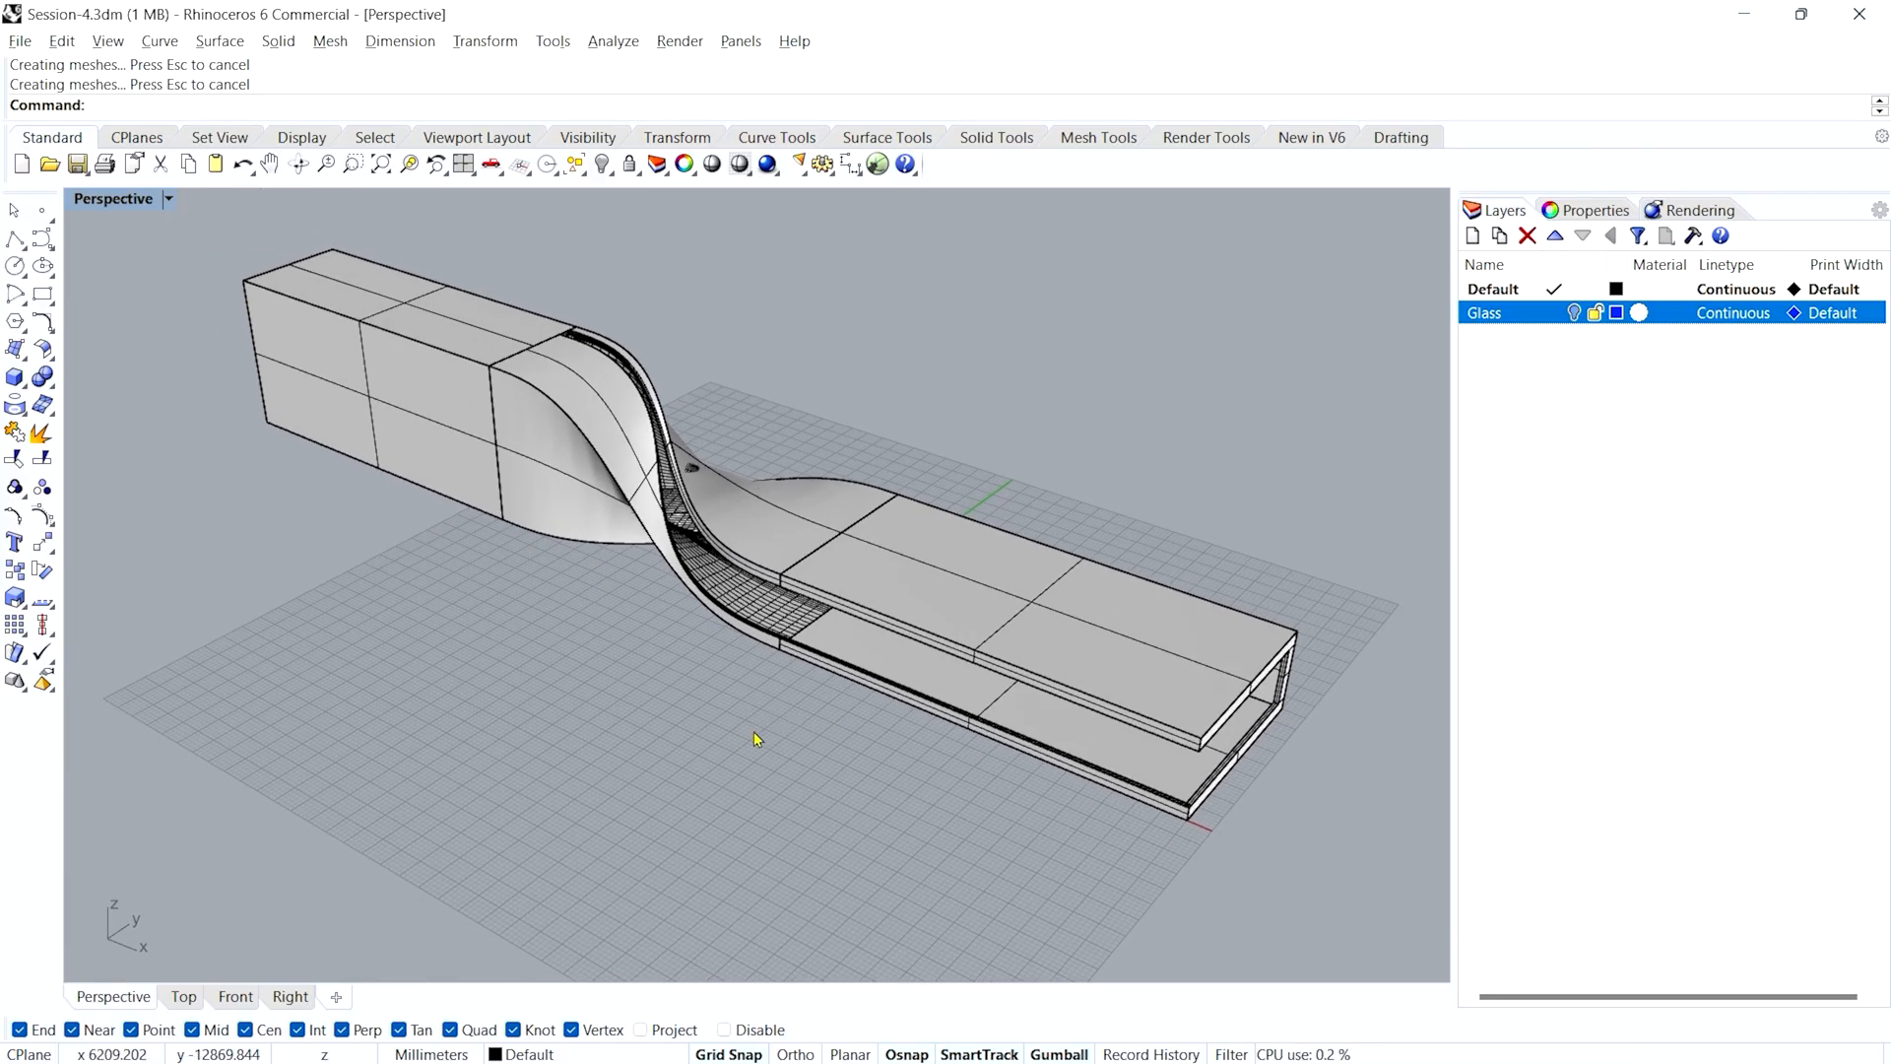
pyautogui.hotkey('ctrl', 's')
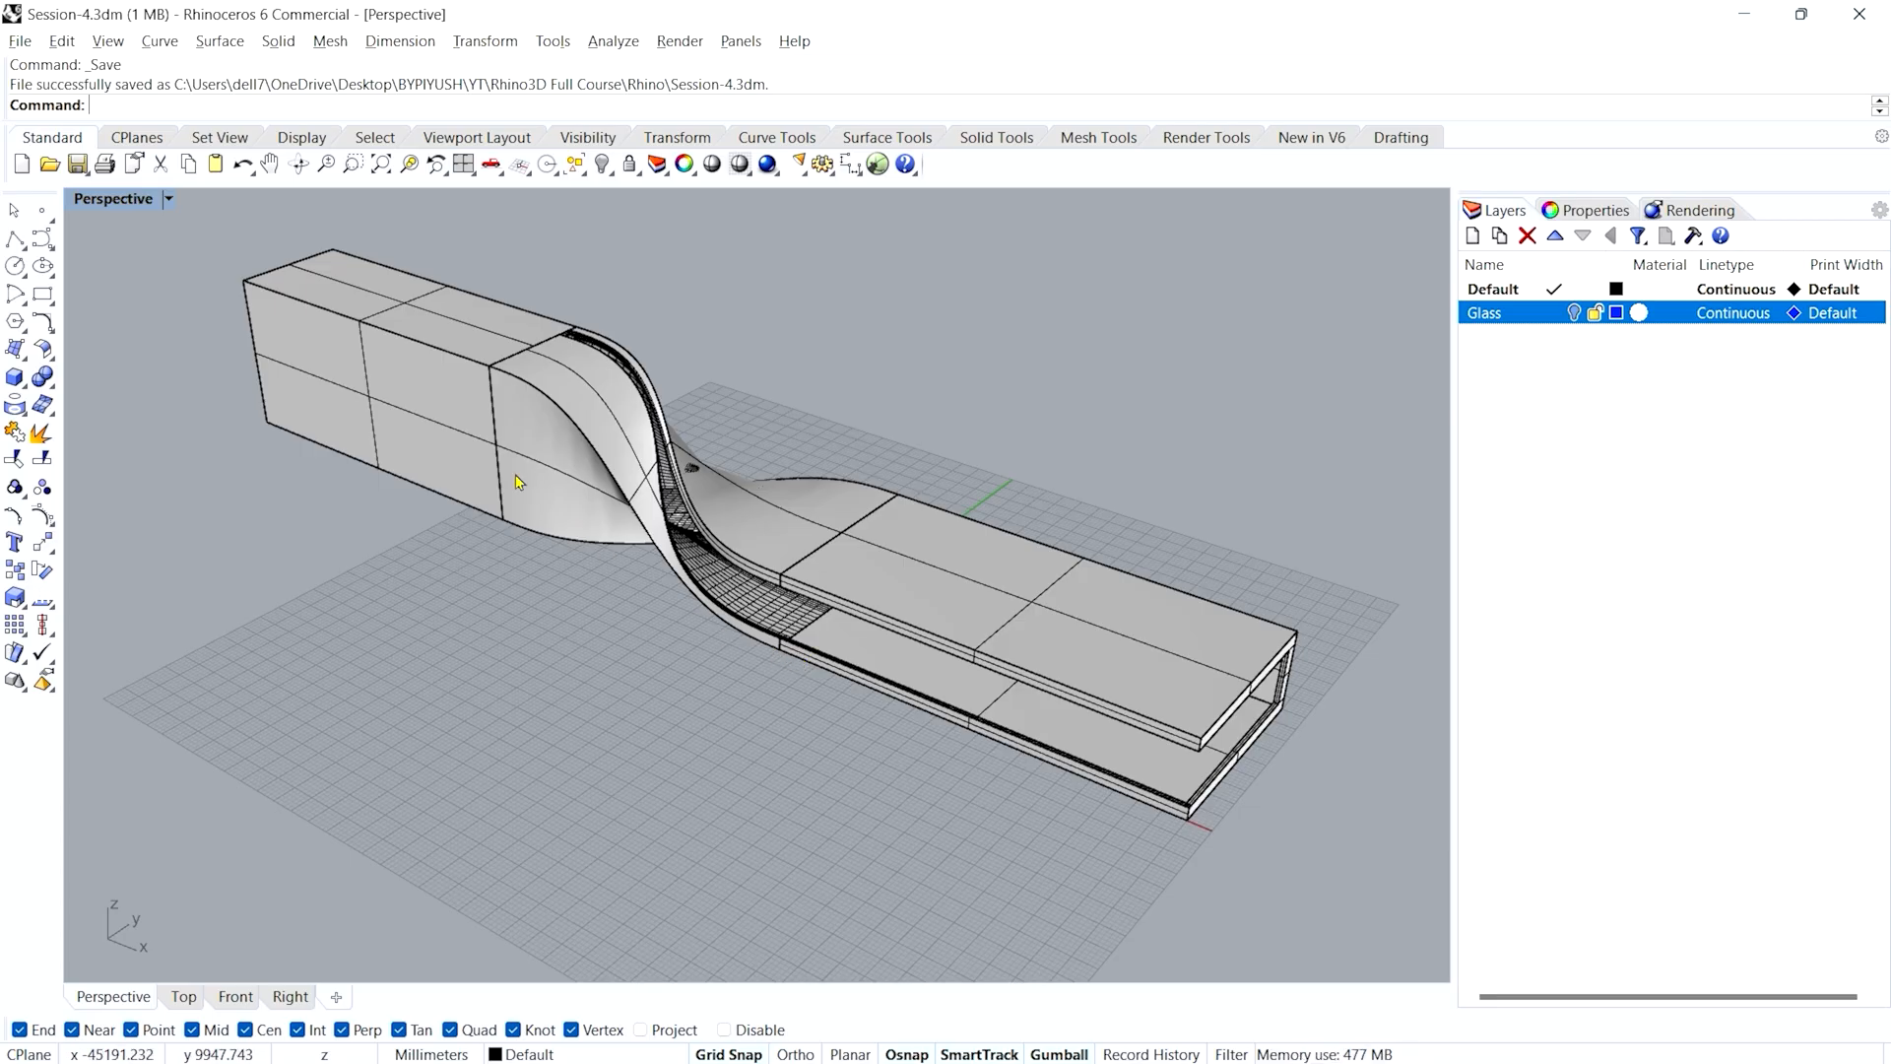
# - Examine the closed box end and the twisted section of the shell in the Perspective and Front views
pyautogui.scroll(5, 238, 285)
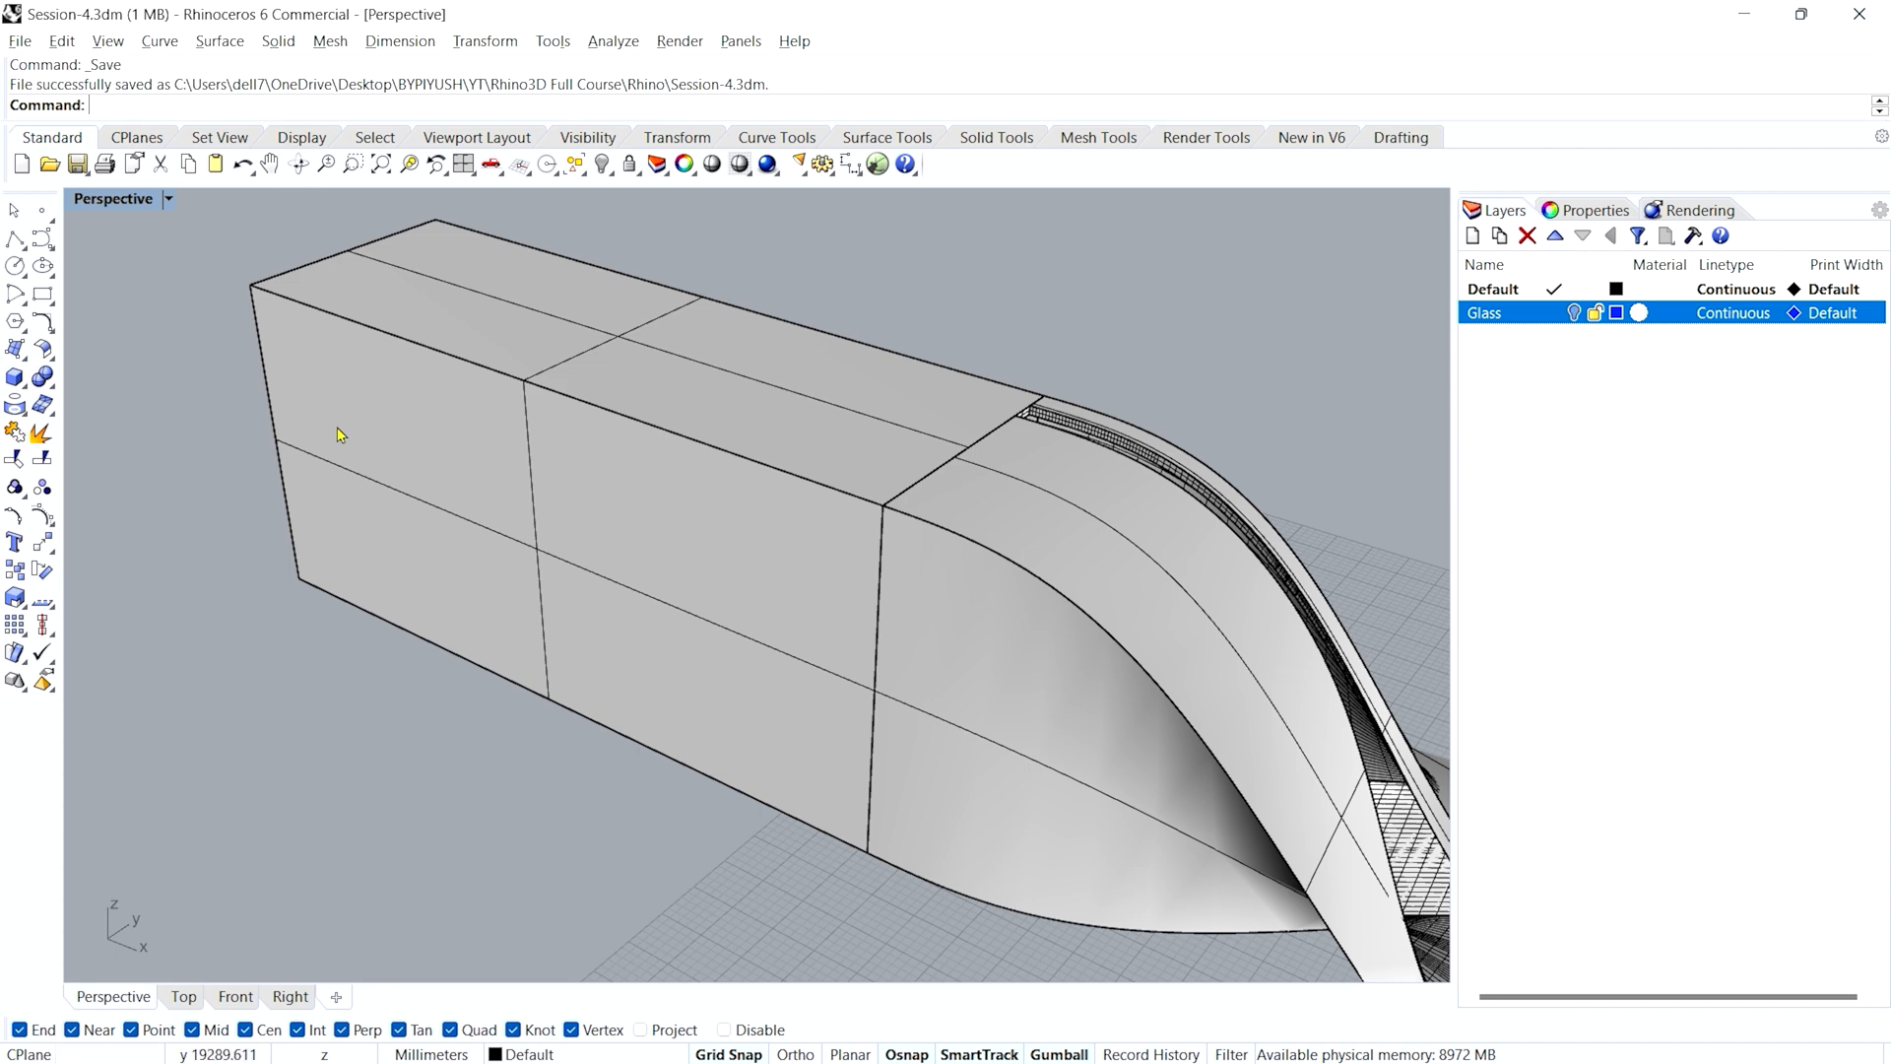
pyautogui.scroll(-4, 353, 441)
pyautogui.scroll(4, 516, 456)
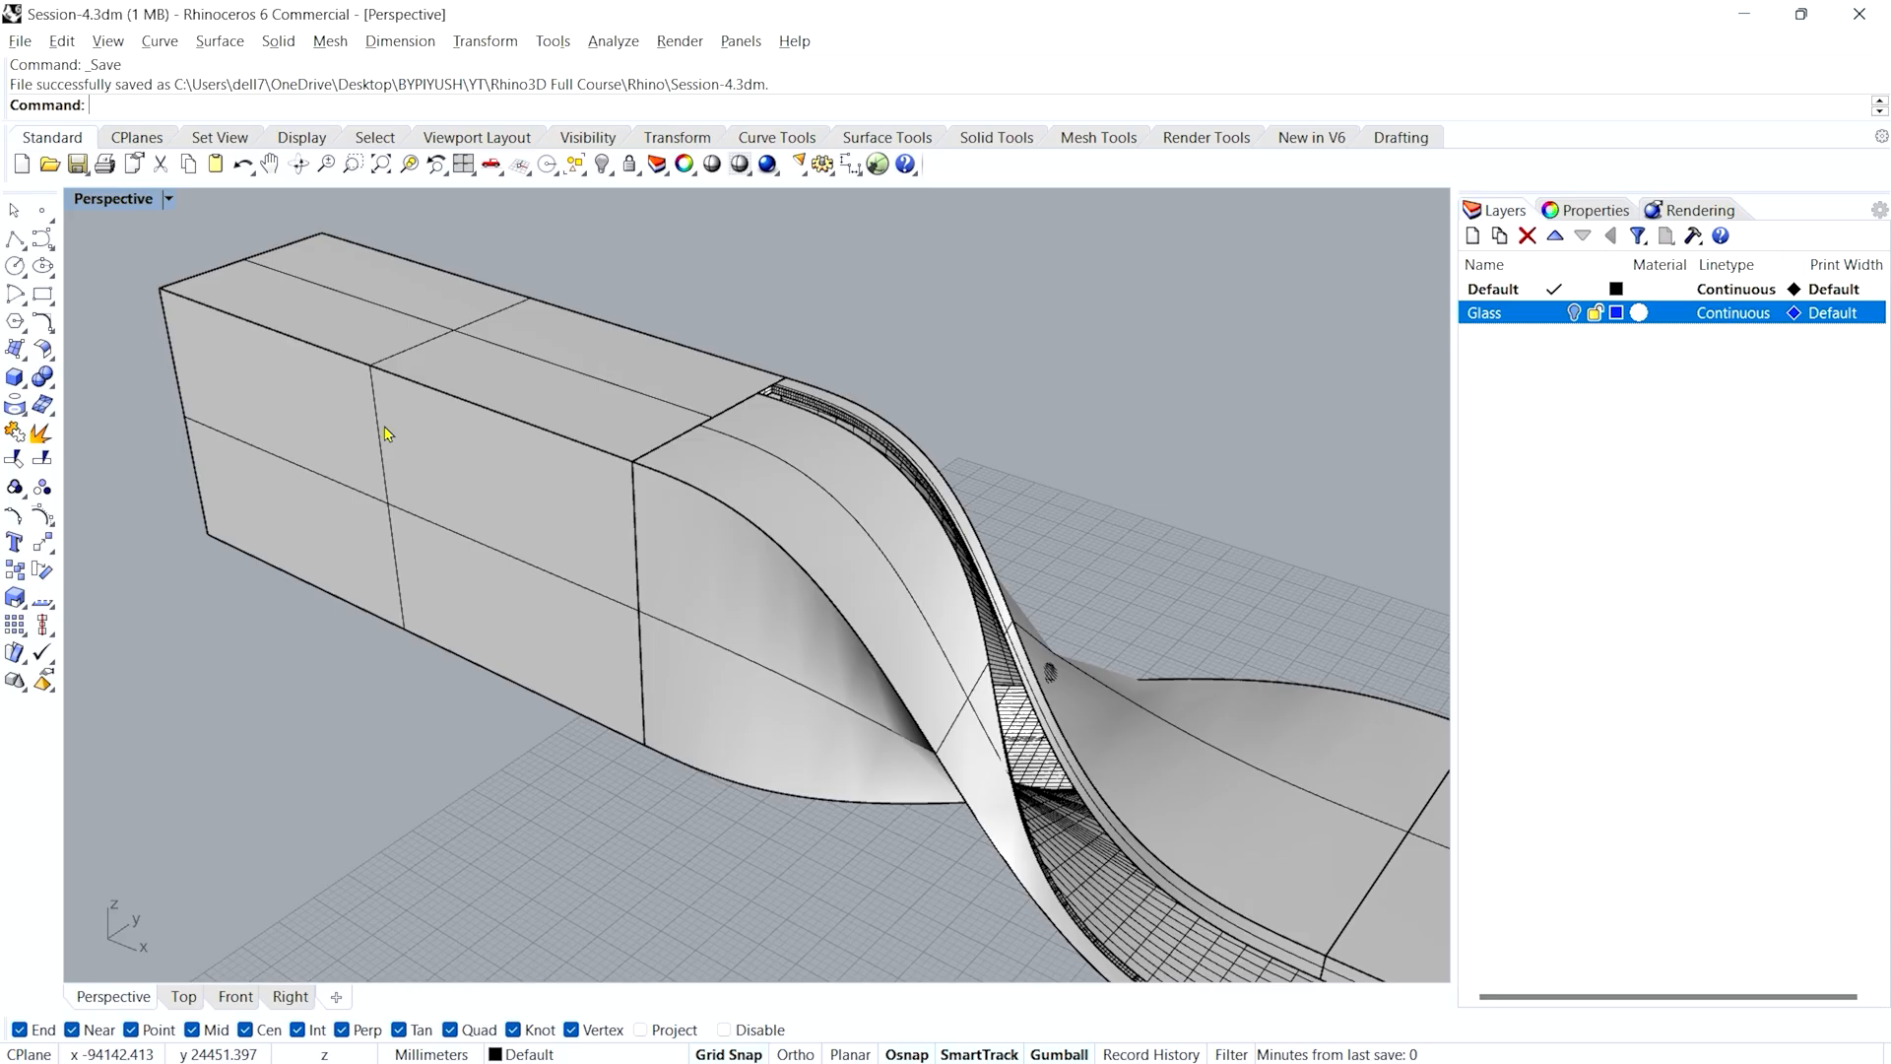
pyautogui.scroll(-5, 387, 438)
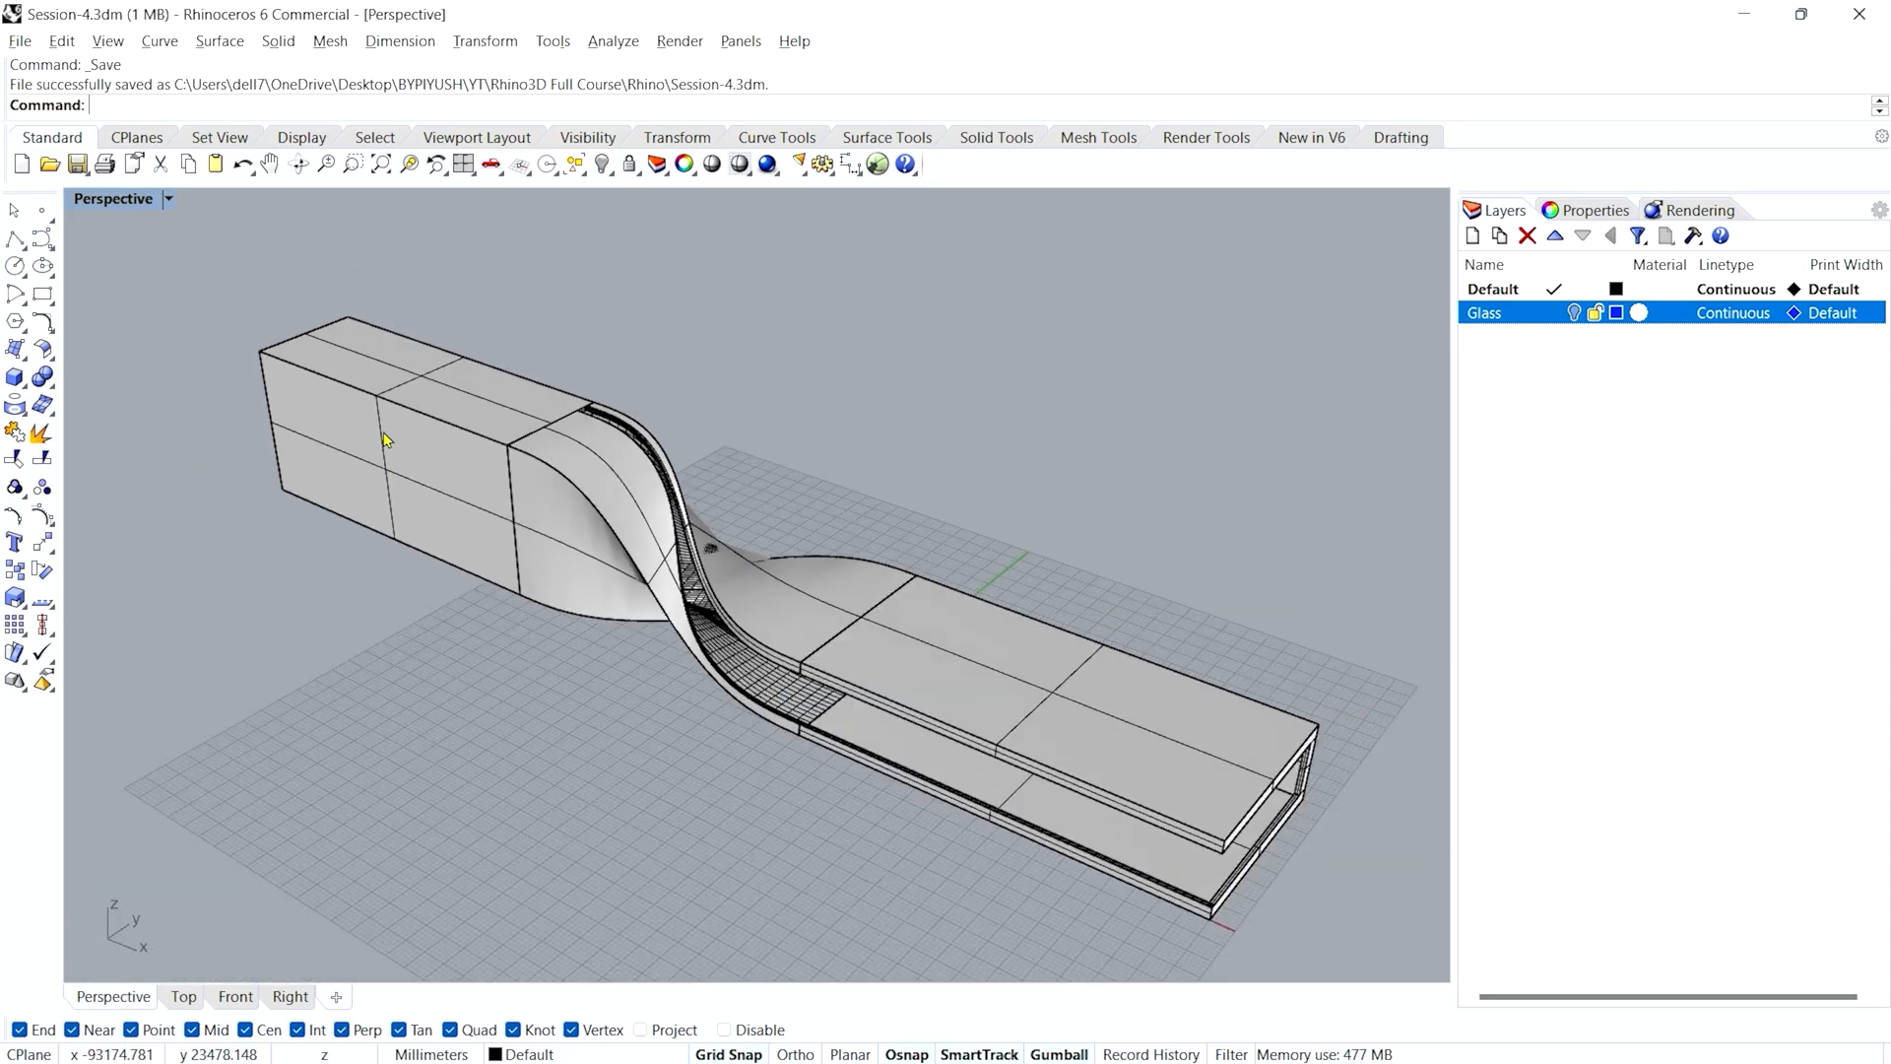
pyautogui.scroll(2, 760, 705)
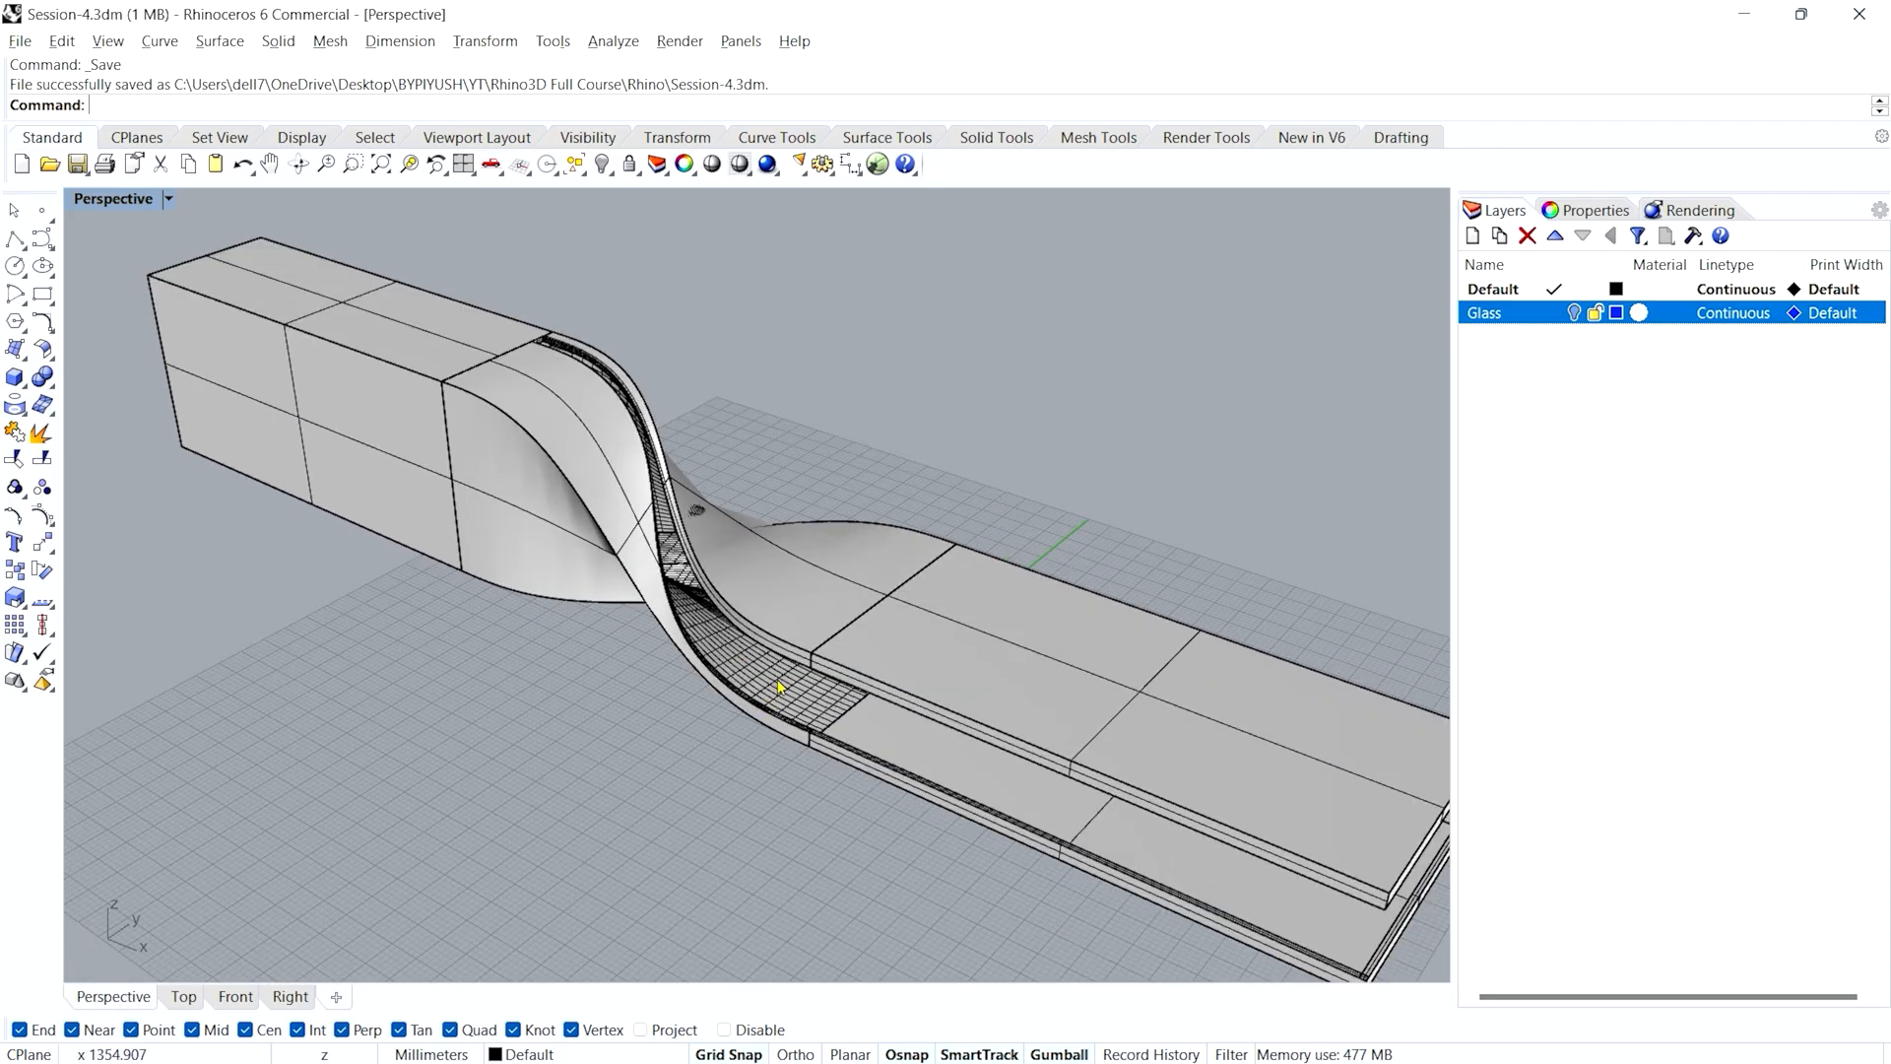
pyautogui.scroll(-4, 718, 726)
pyautogui.moveTo(718, 726); pyautogui.dragTo(690, 668, button='right')
pyautogui.scroll(2, 643, 627)
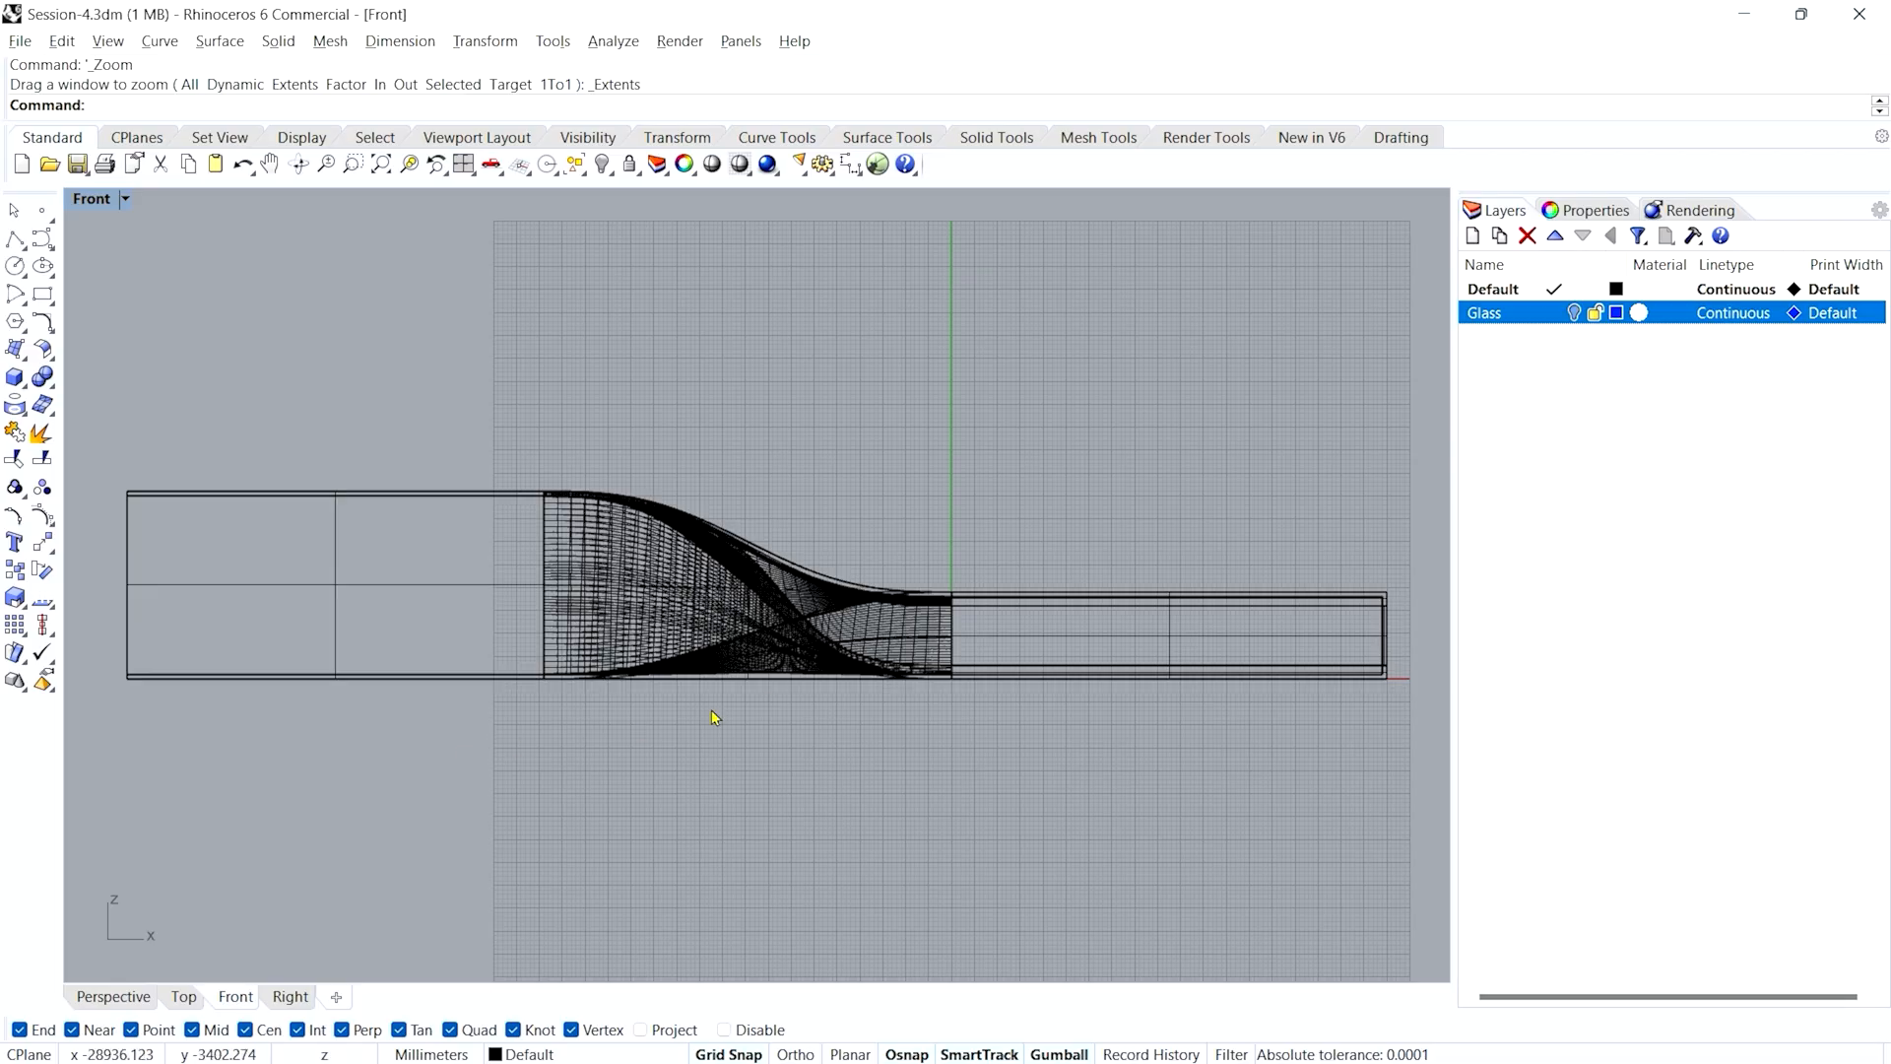
pyautogui.scroll(-4, 352, 589)
pyautogui.scroll(4, 481, 644)
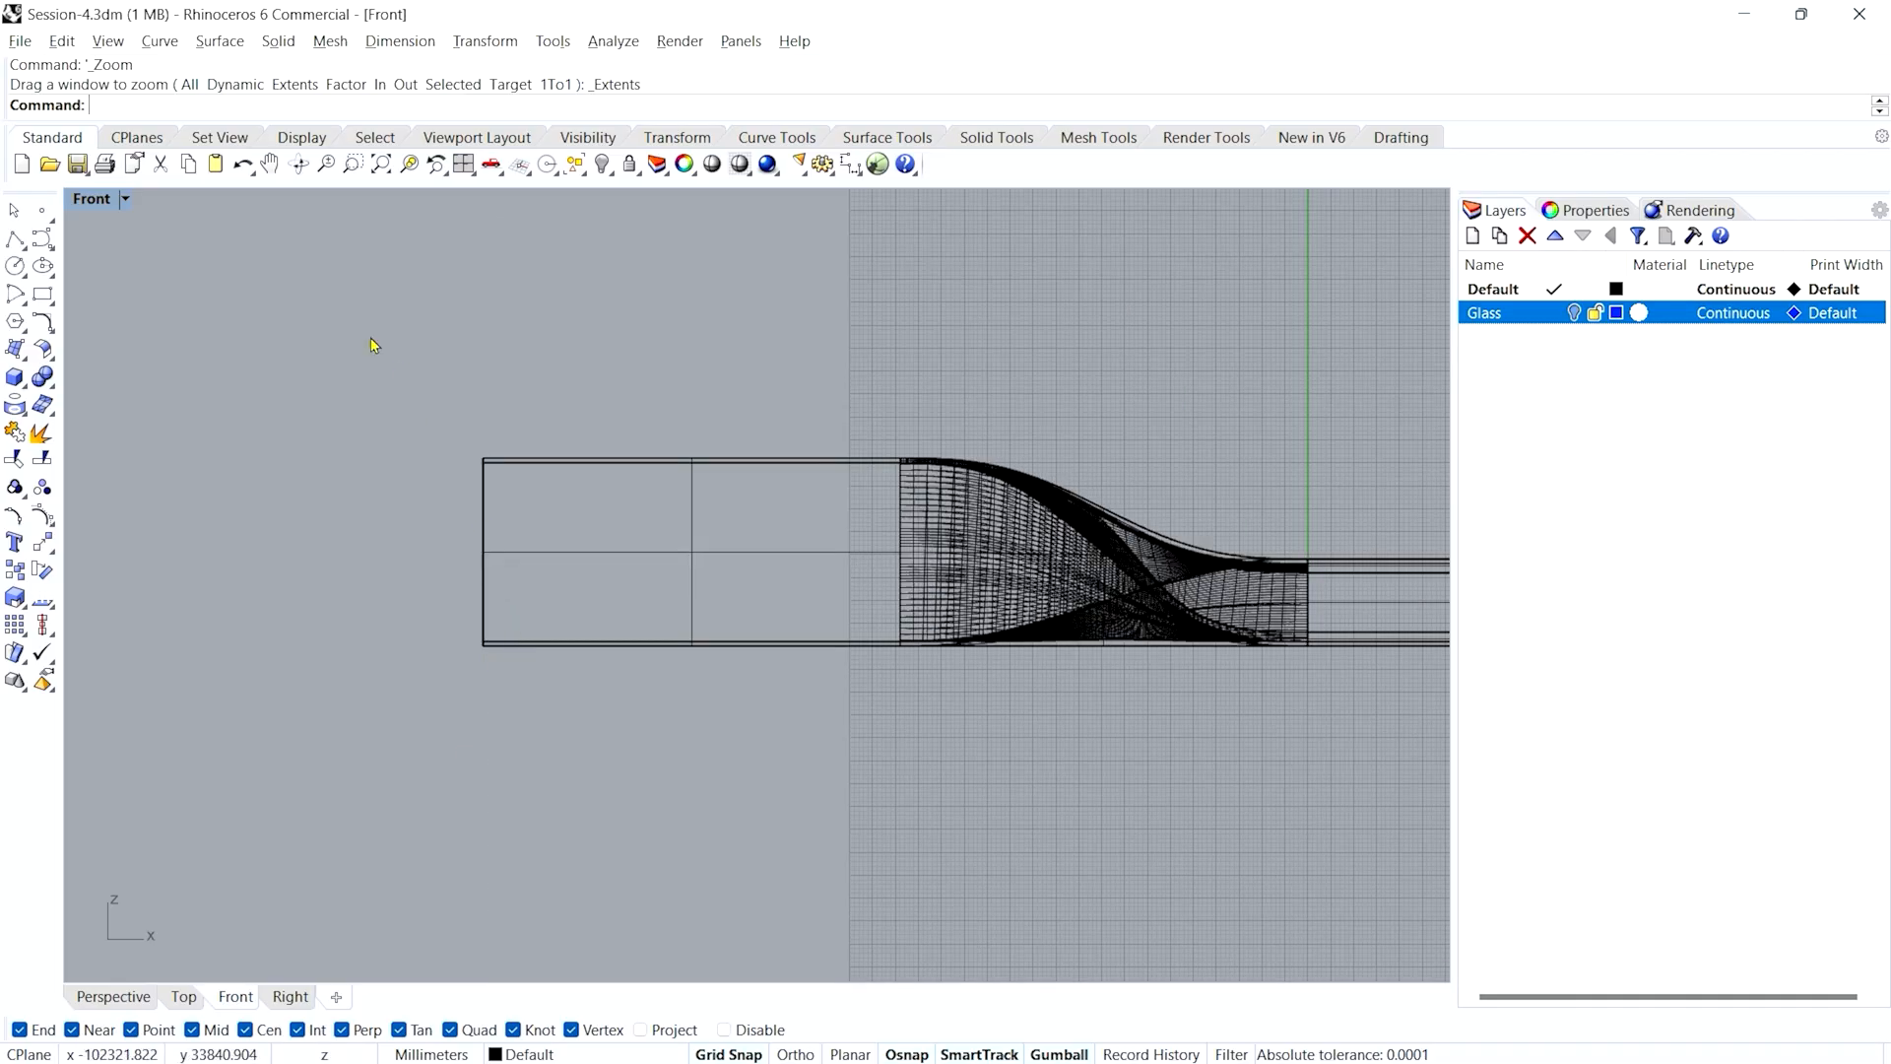
# - Open the help page for the Contour command and read its steps, command-line options and the related Section command
pyautogui.write('Contour')
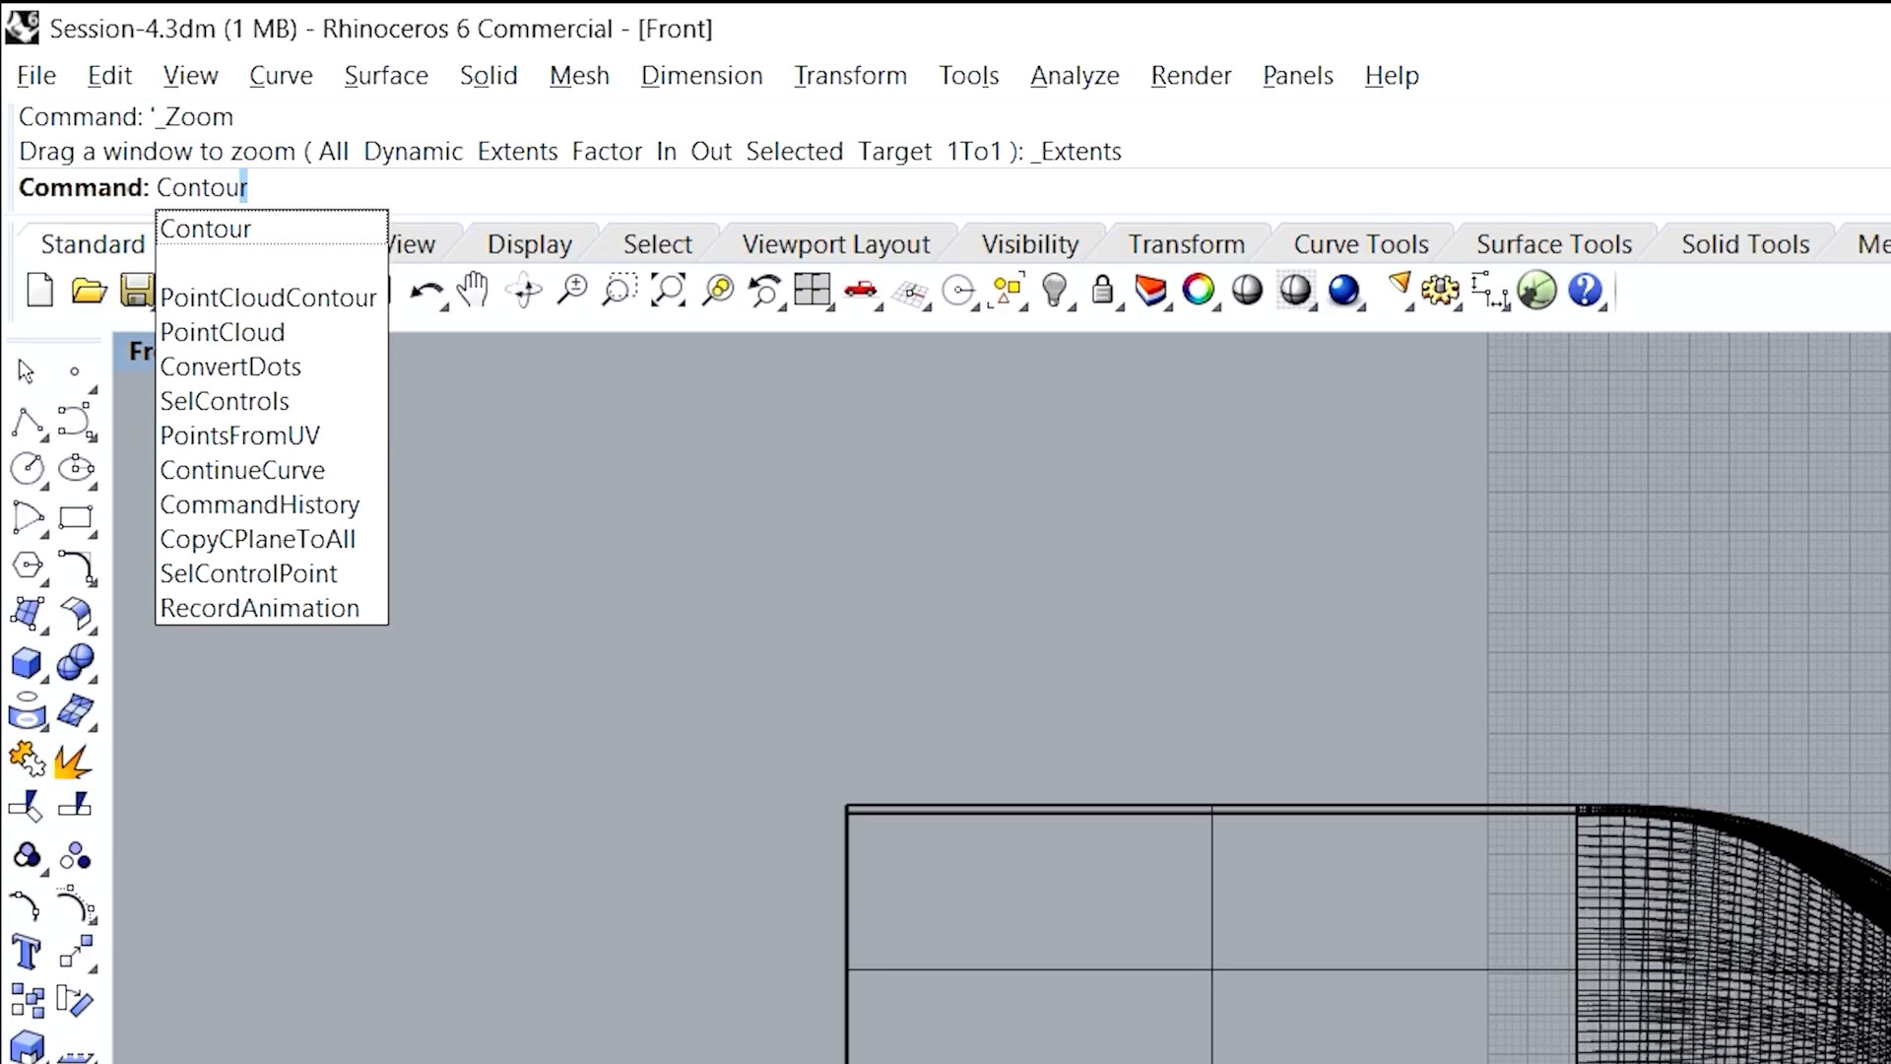
pyautogui.click(239, 238)
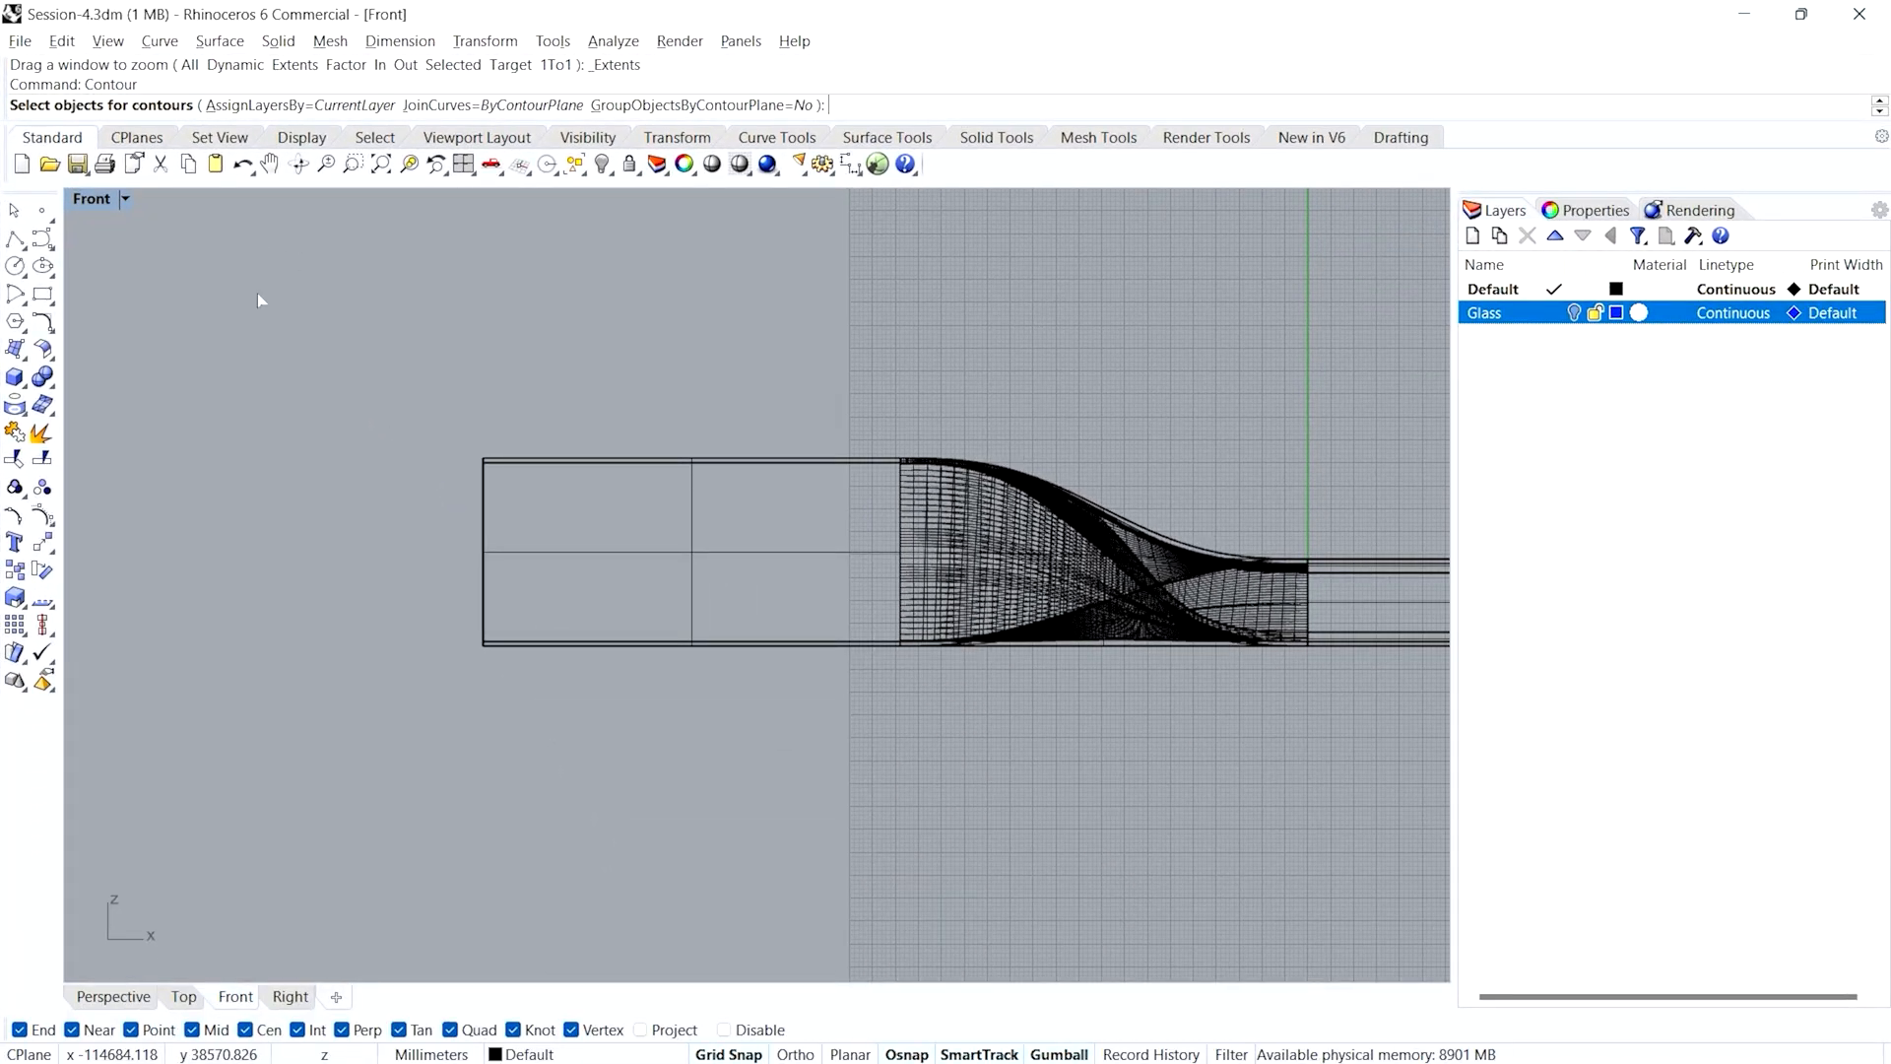
pyautogui.press('F1')
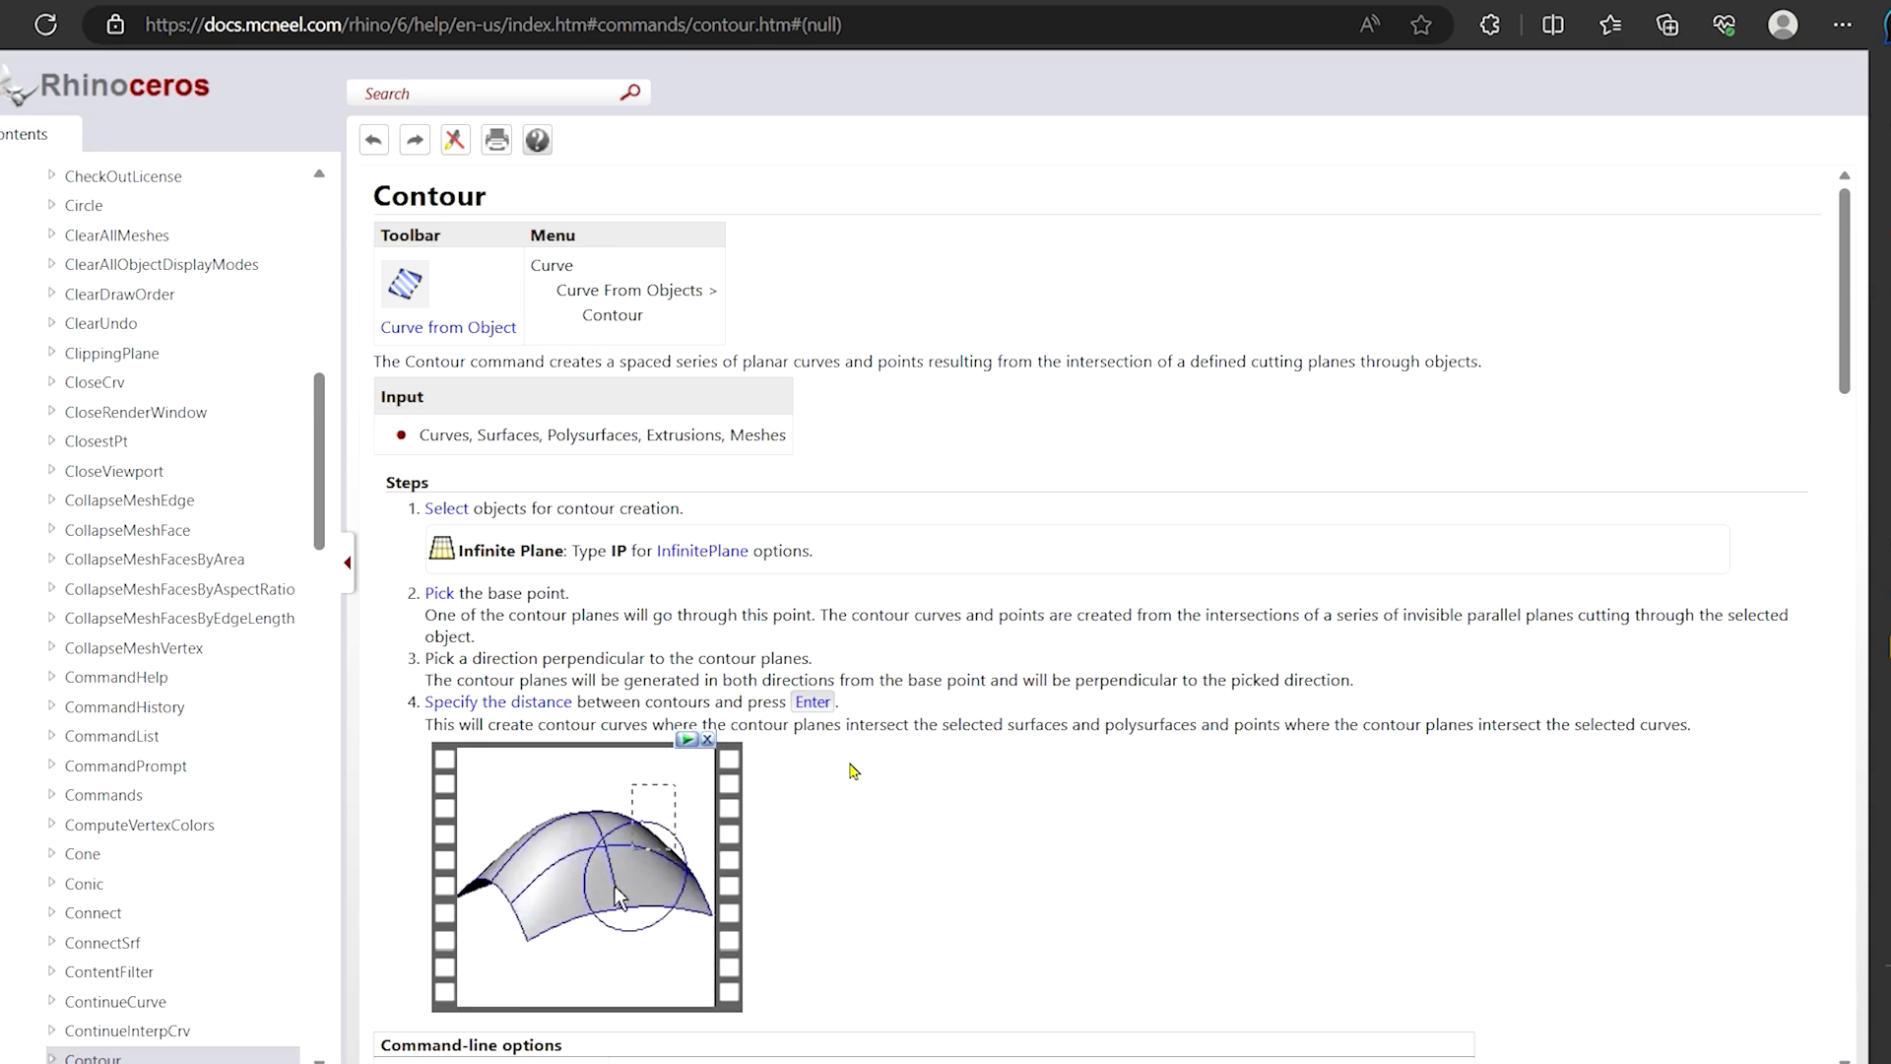
pyautogui.scroll(-3, 709, 788)
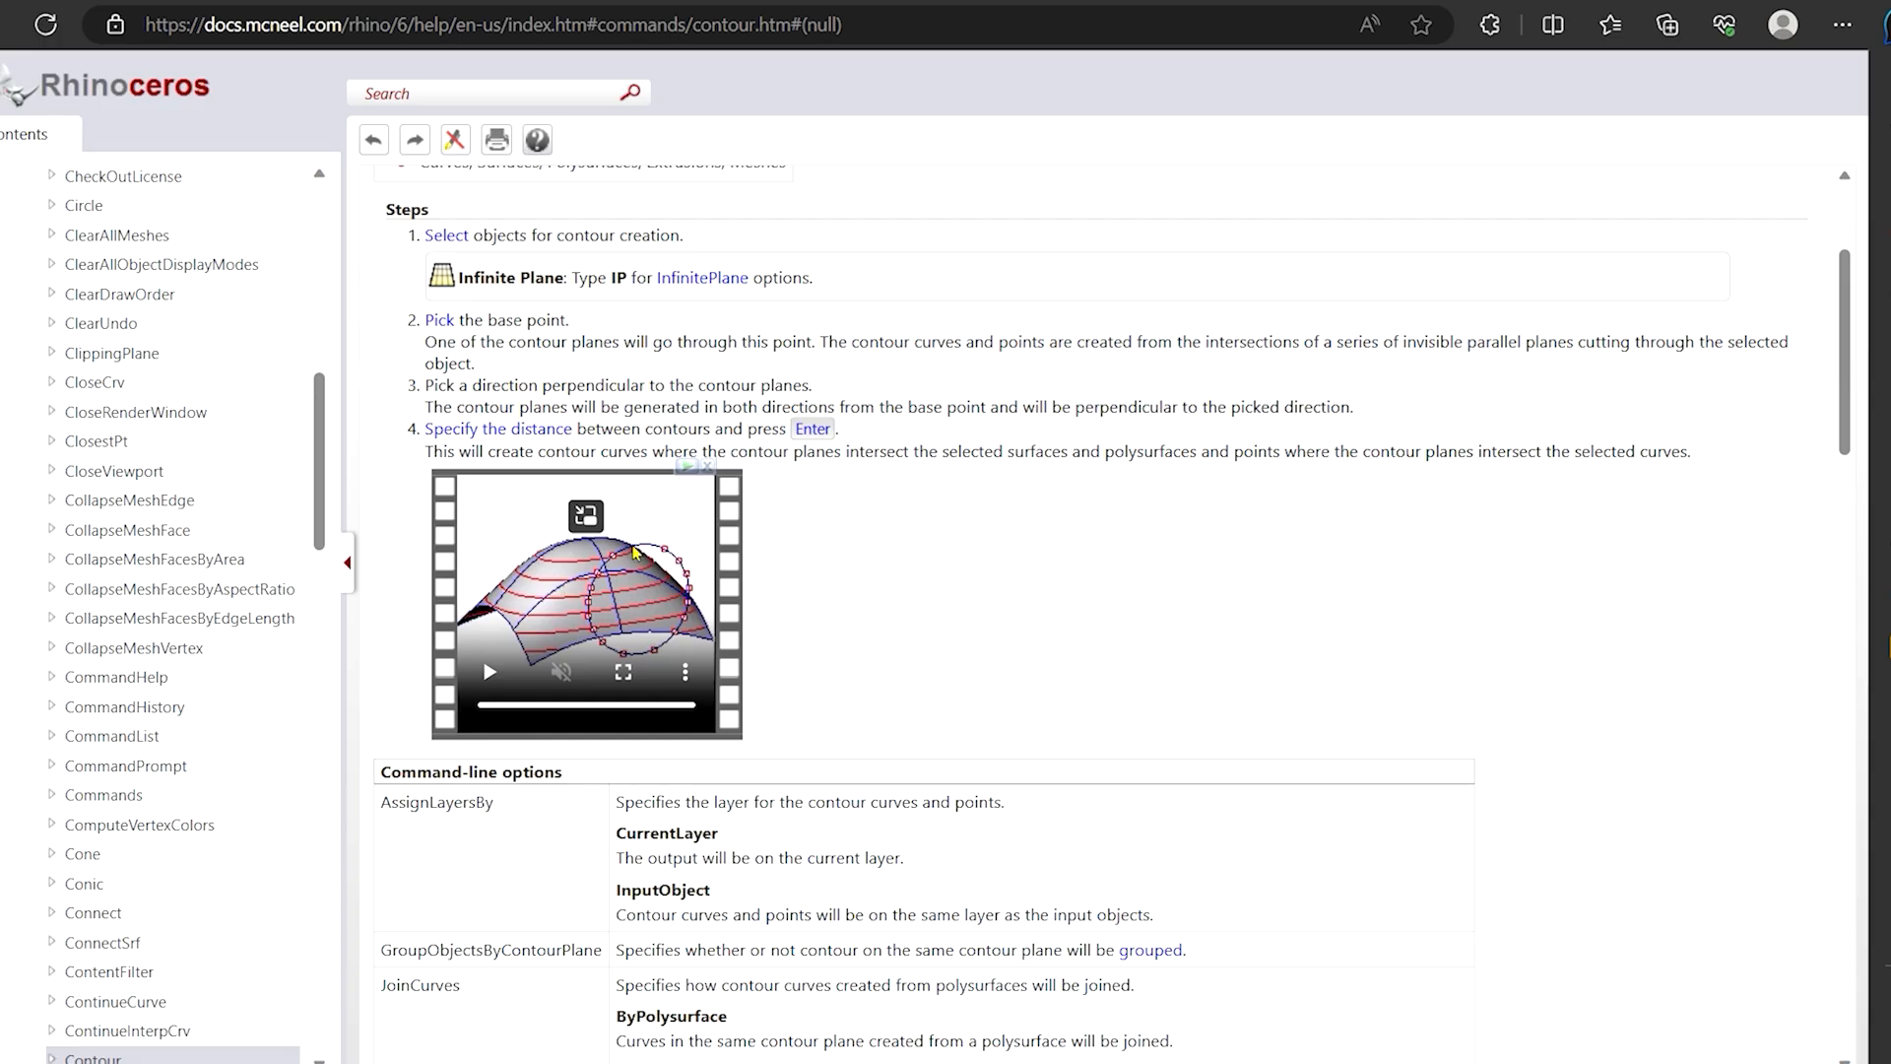
pyautogui.scroll(-5, 569, 593)
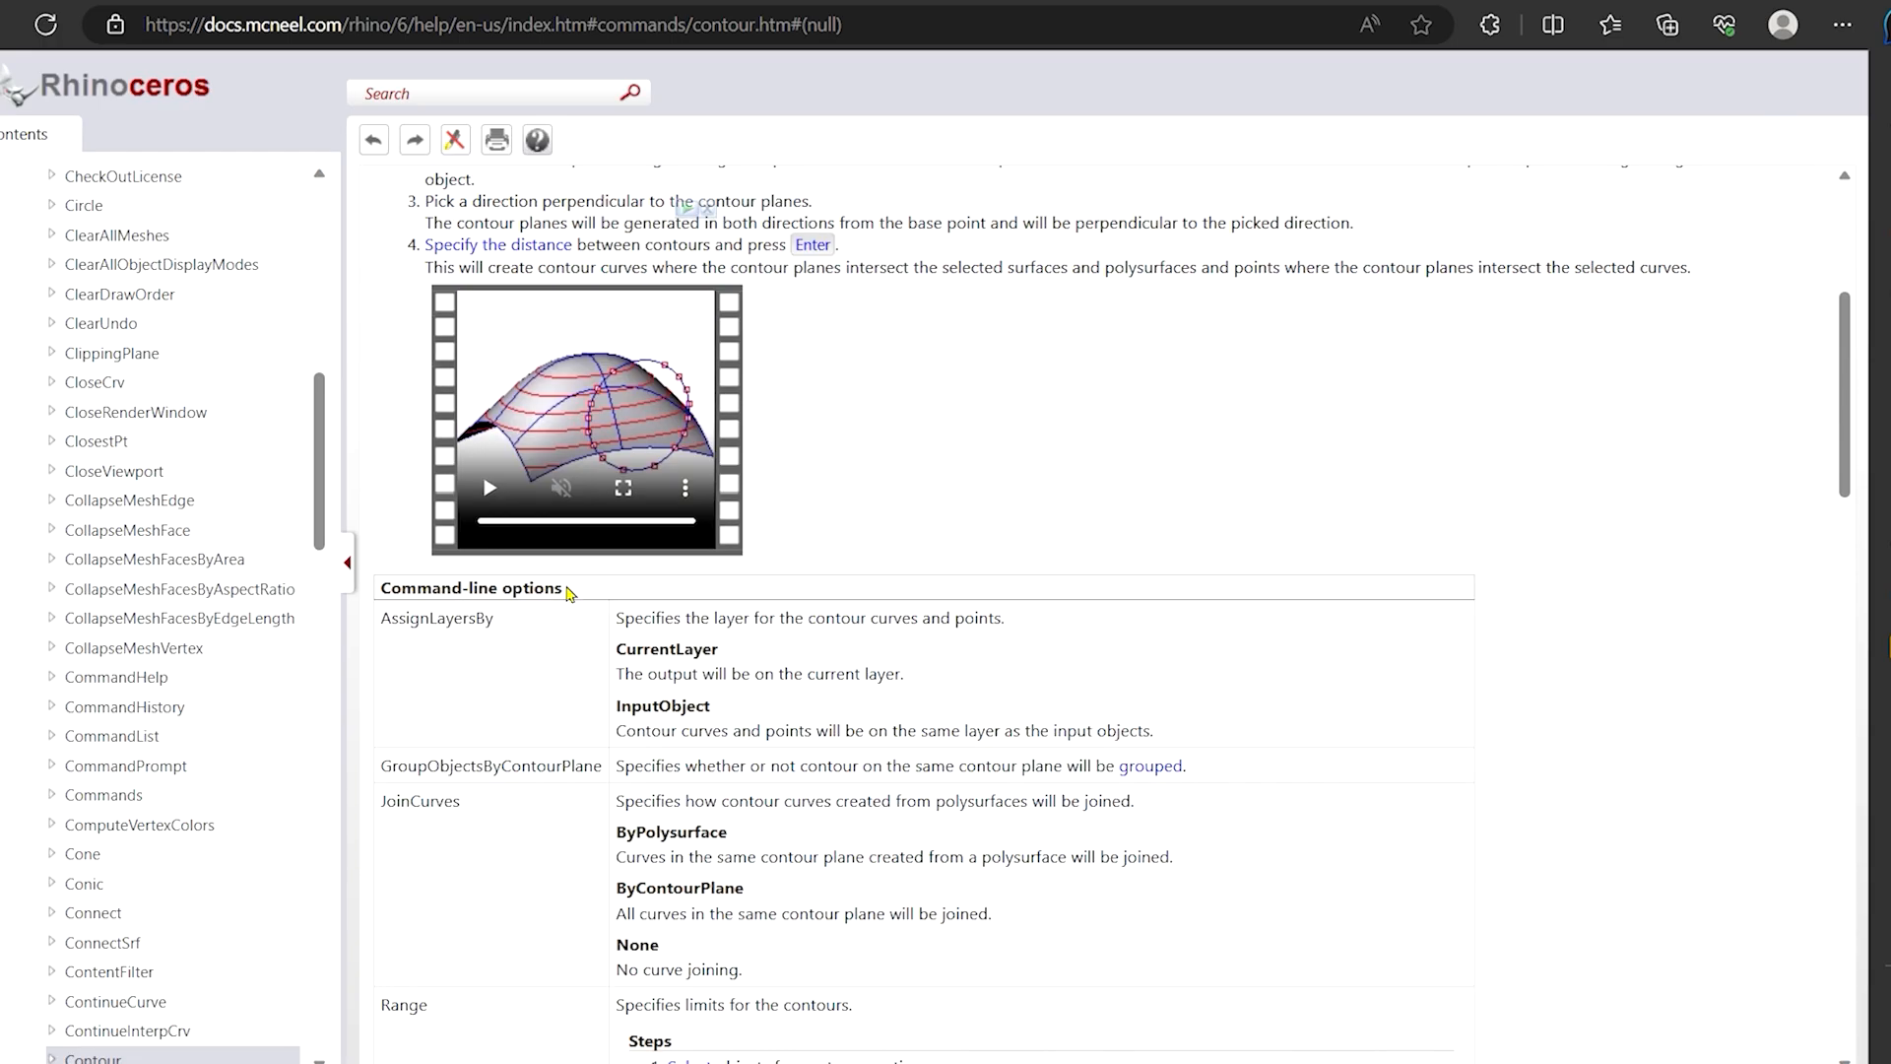
pyautogui.scroll(-10, 569, 593)
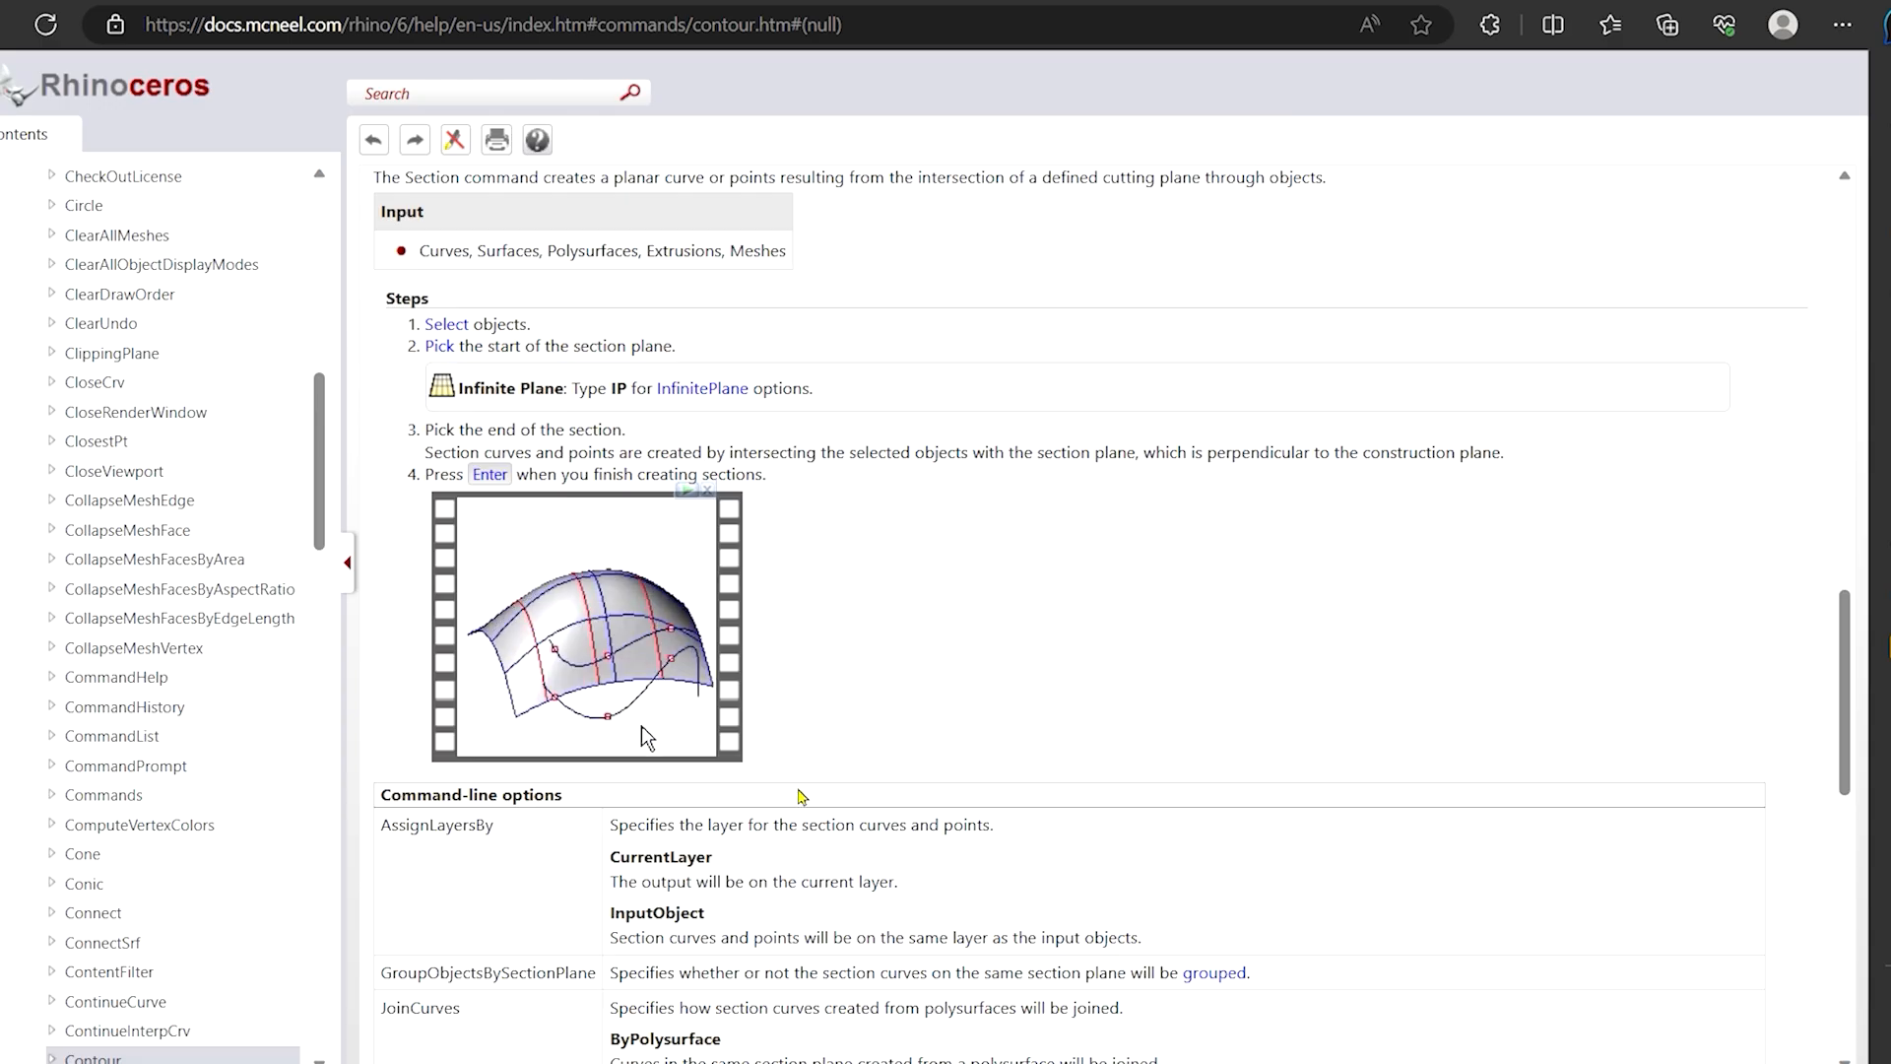
pyautogui.scroll(-2, 840, 733)
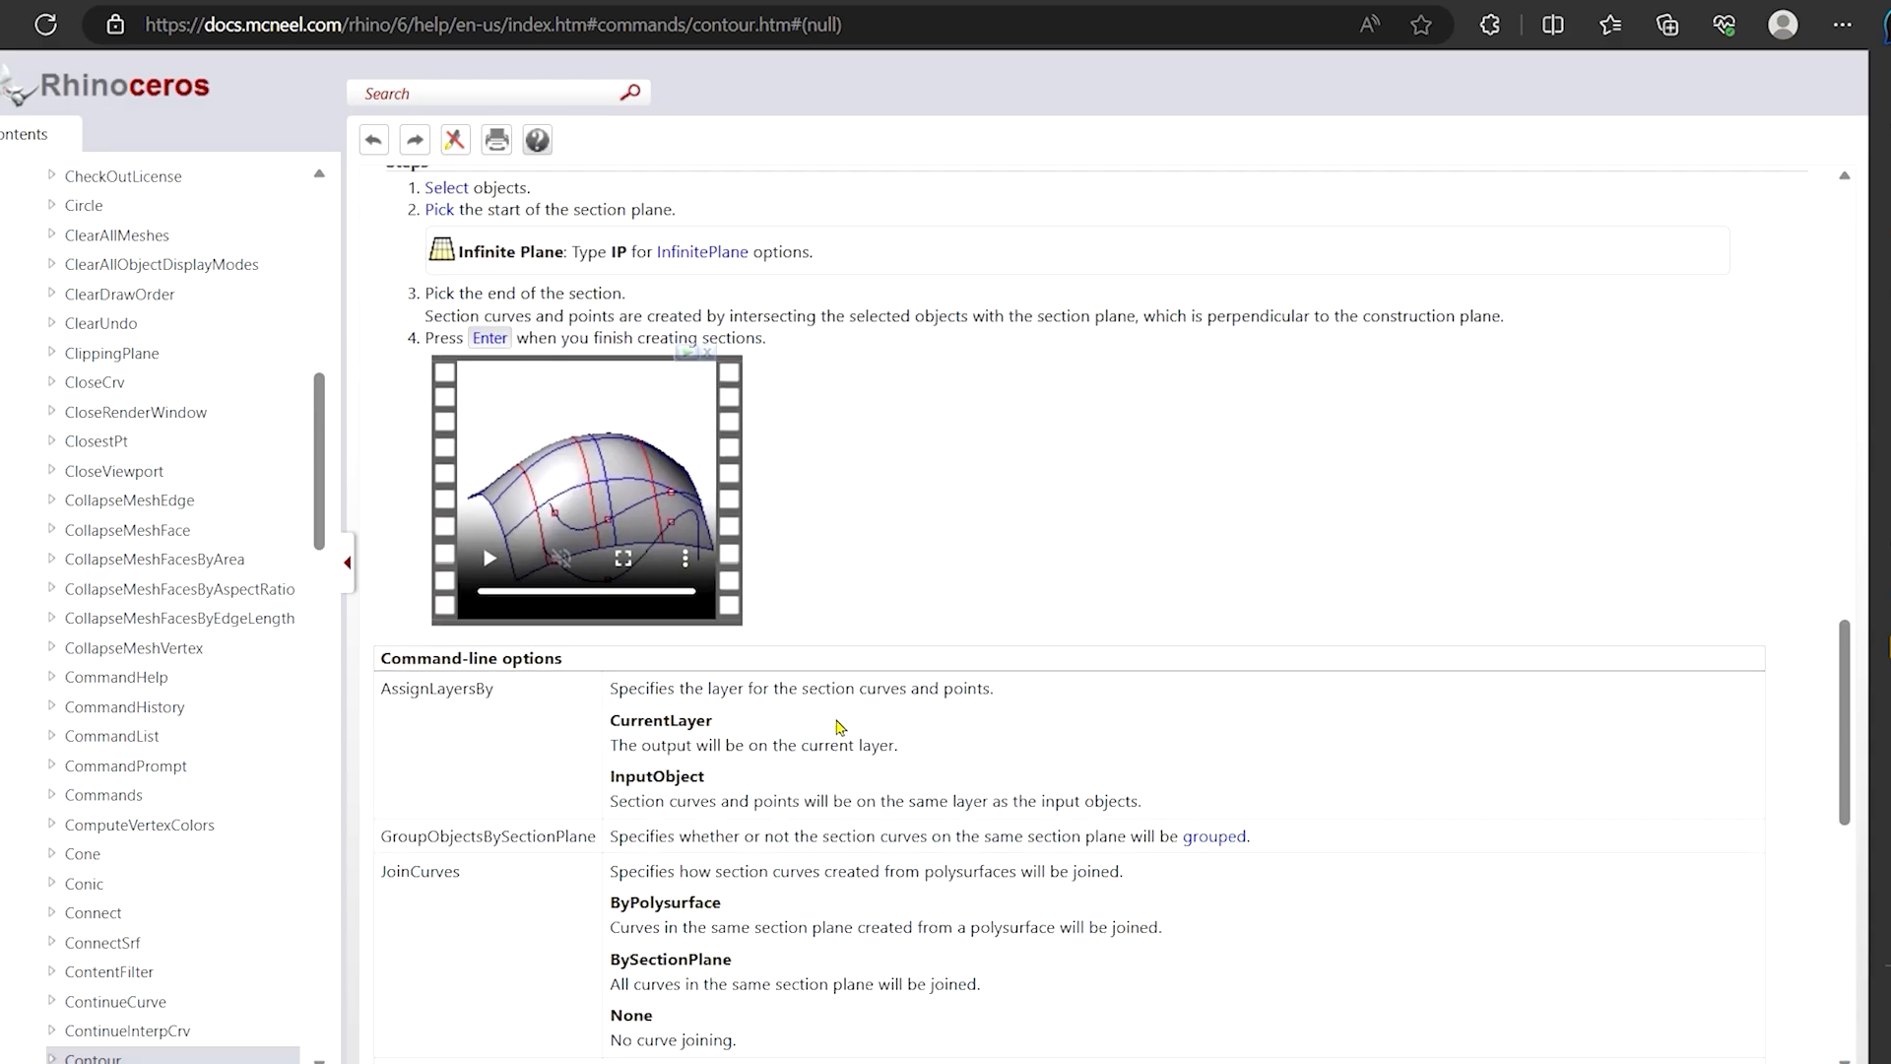
pyautogui.scroll(15, 840, 680)
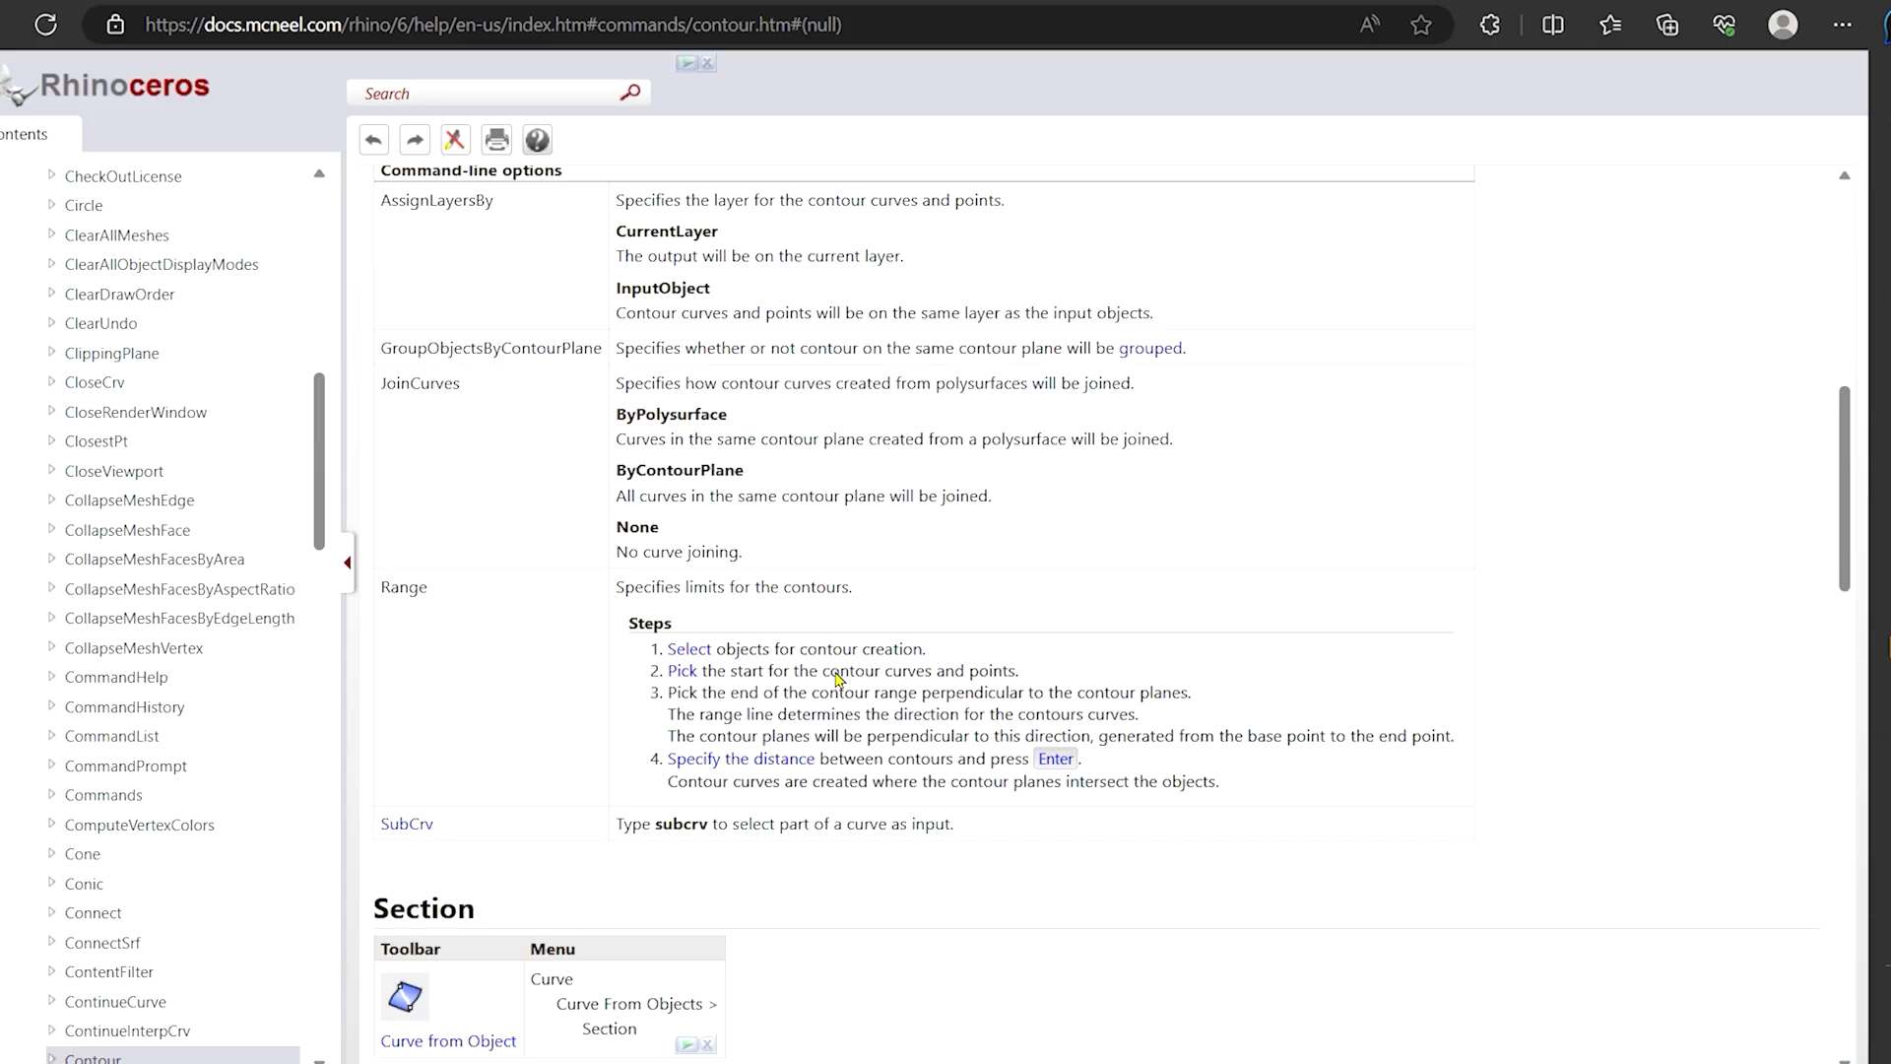
pyautogui.hotkey('alt', 'Tab')
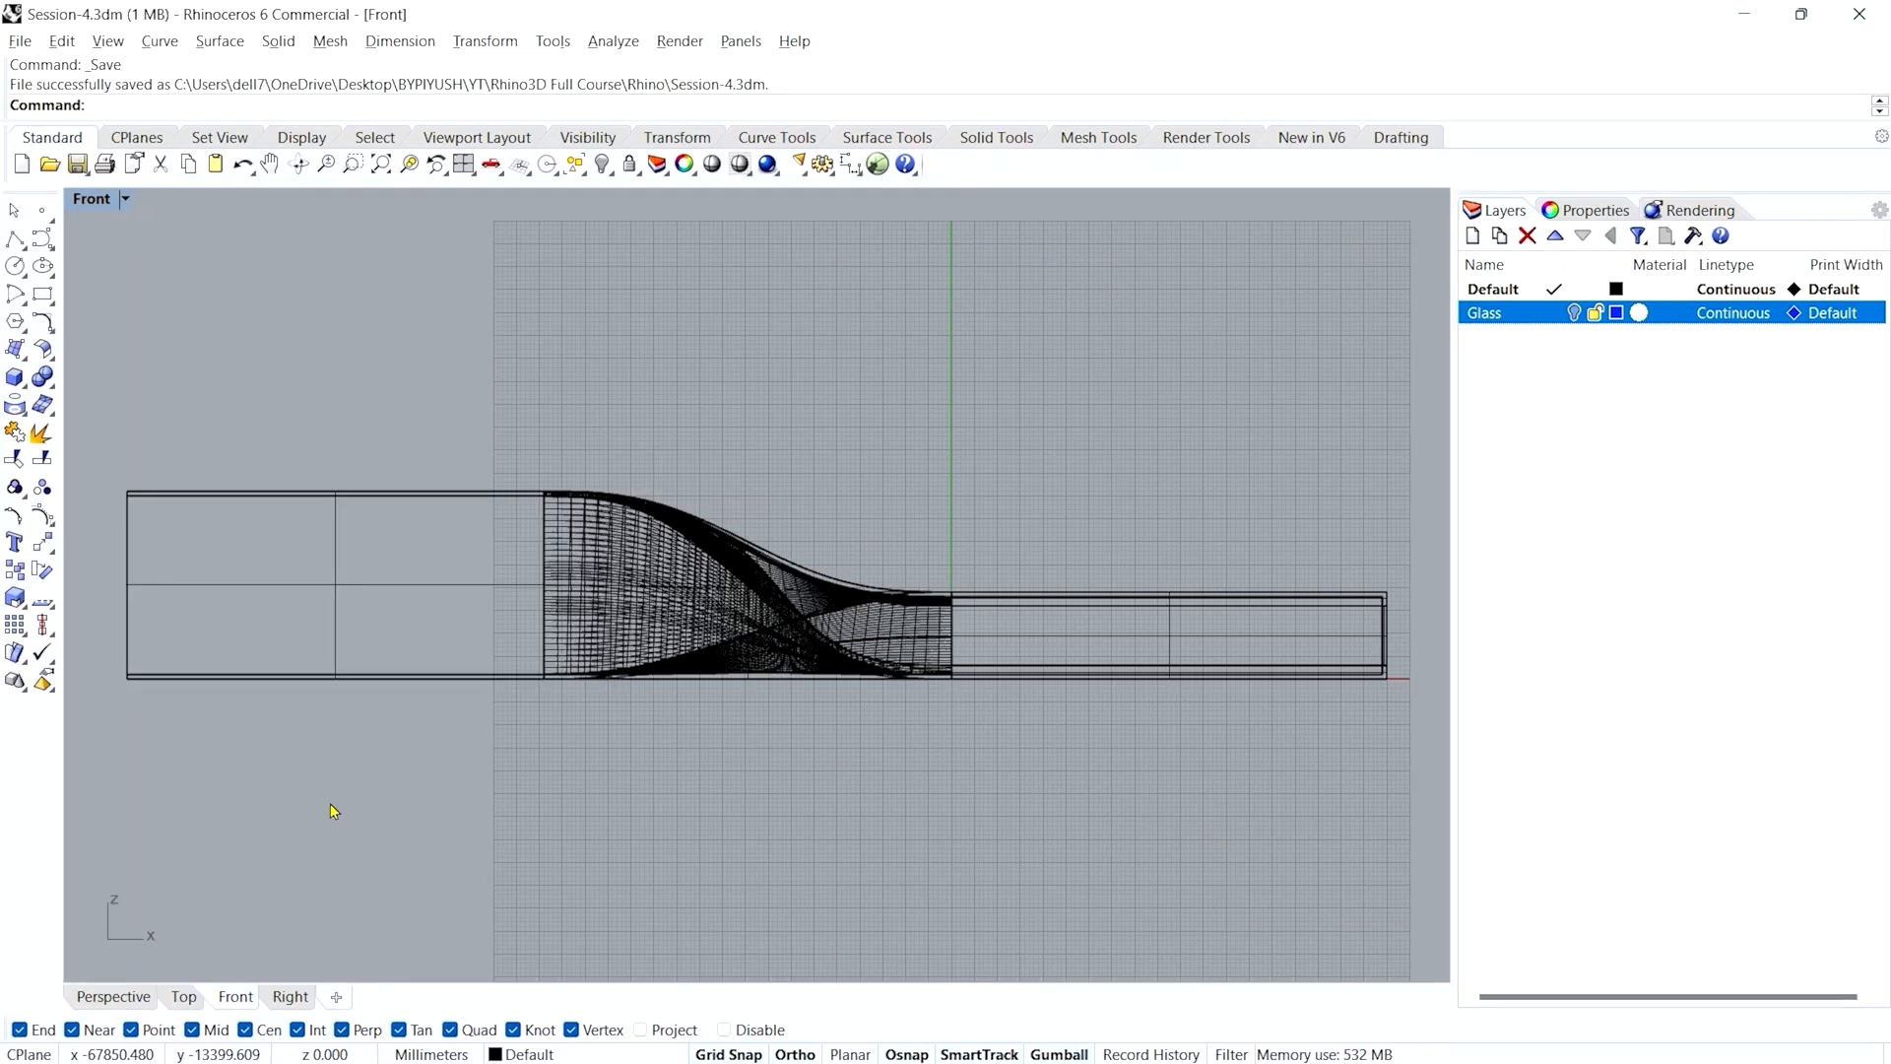
# - Start Contour on the twisted shell in the Front view and place the contour plane base point at the box end's lower corner
pyautogui.write('Contour')
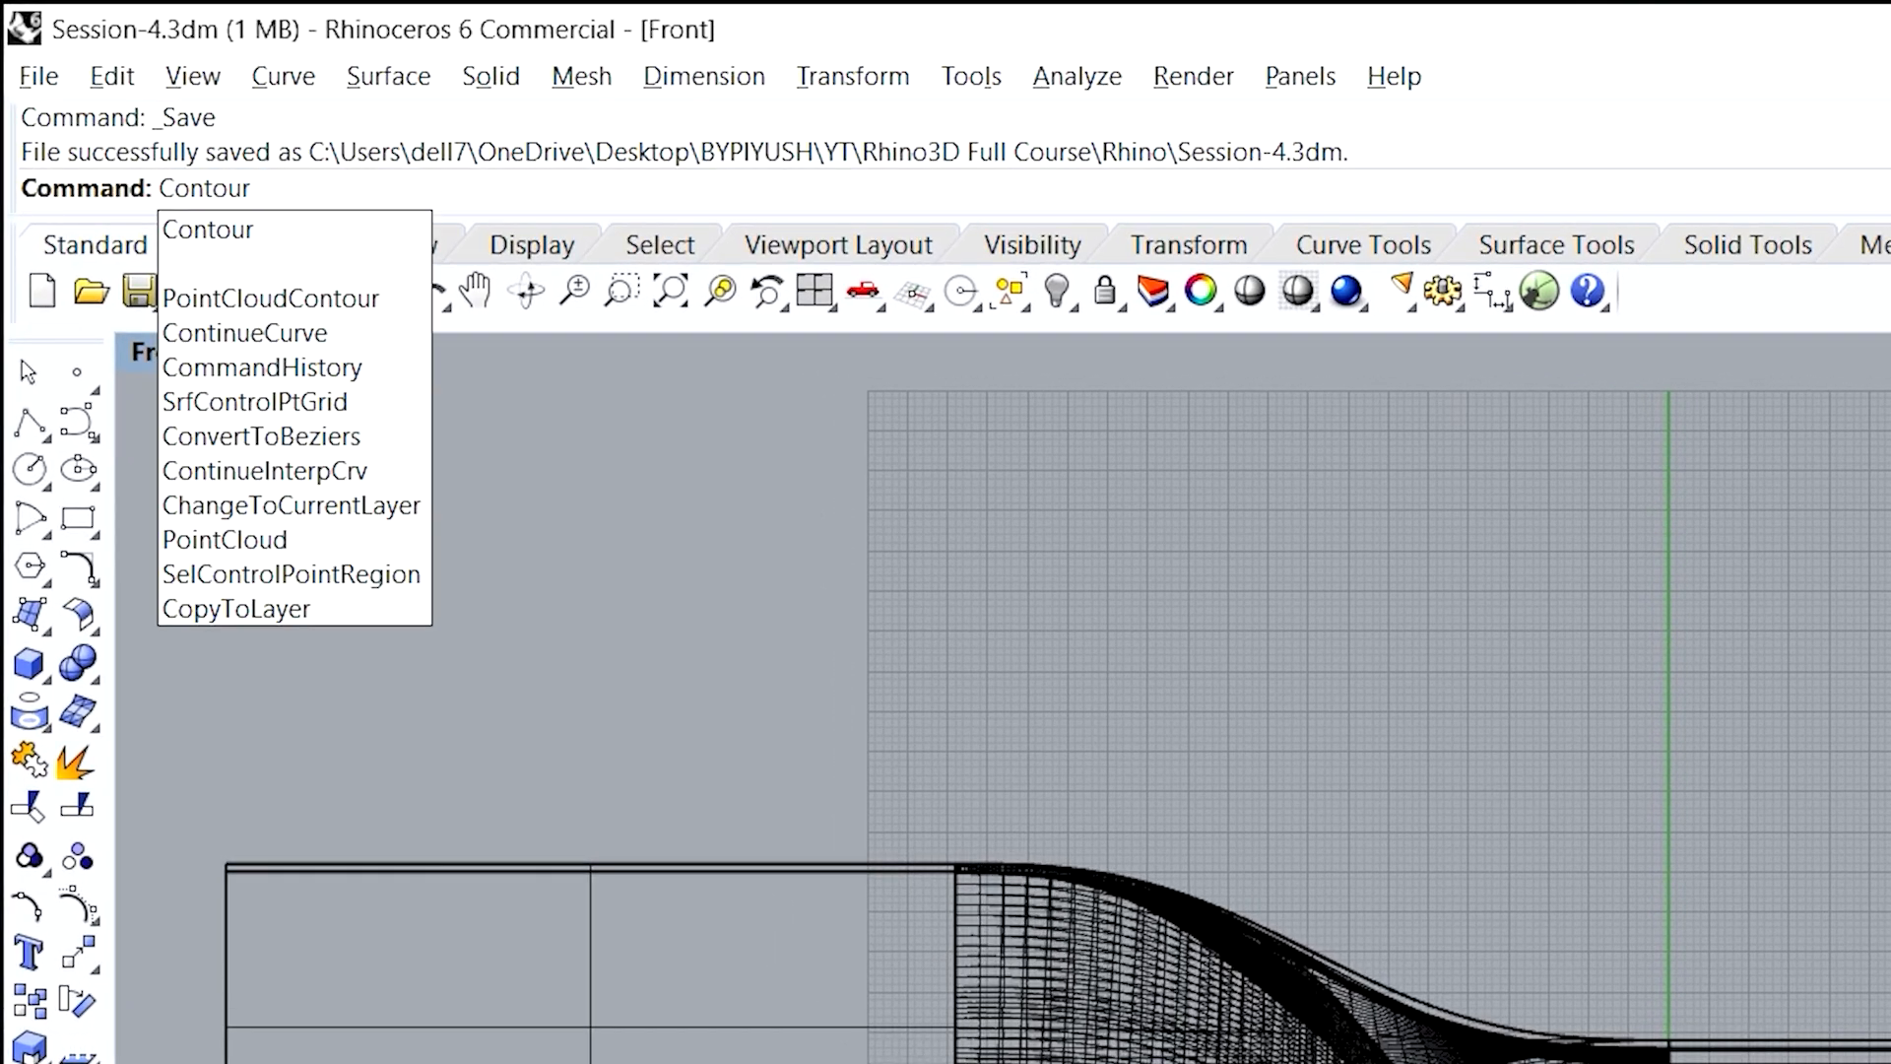
pyautogui.press('Return')
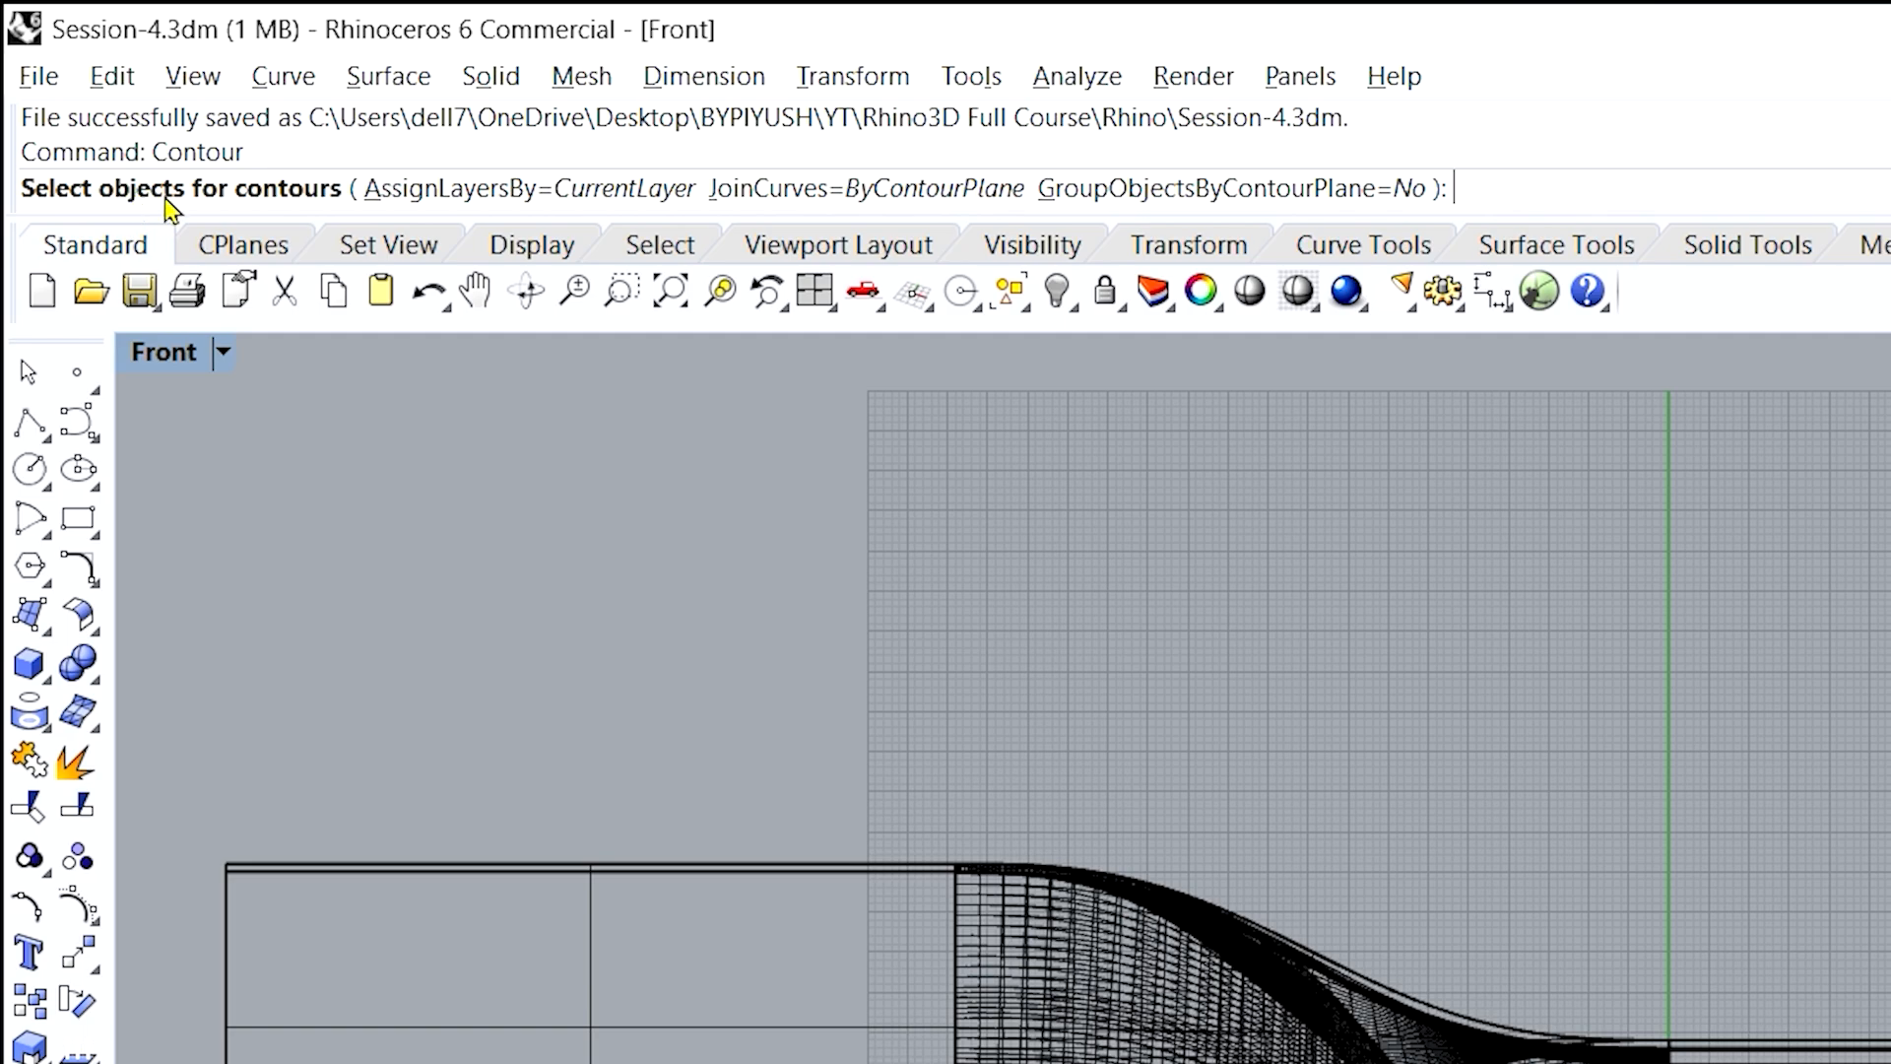
pyautogui.click(380, 866)
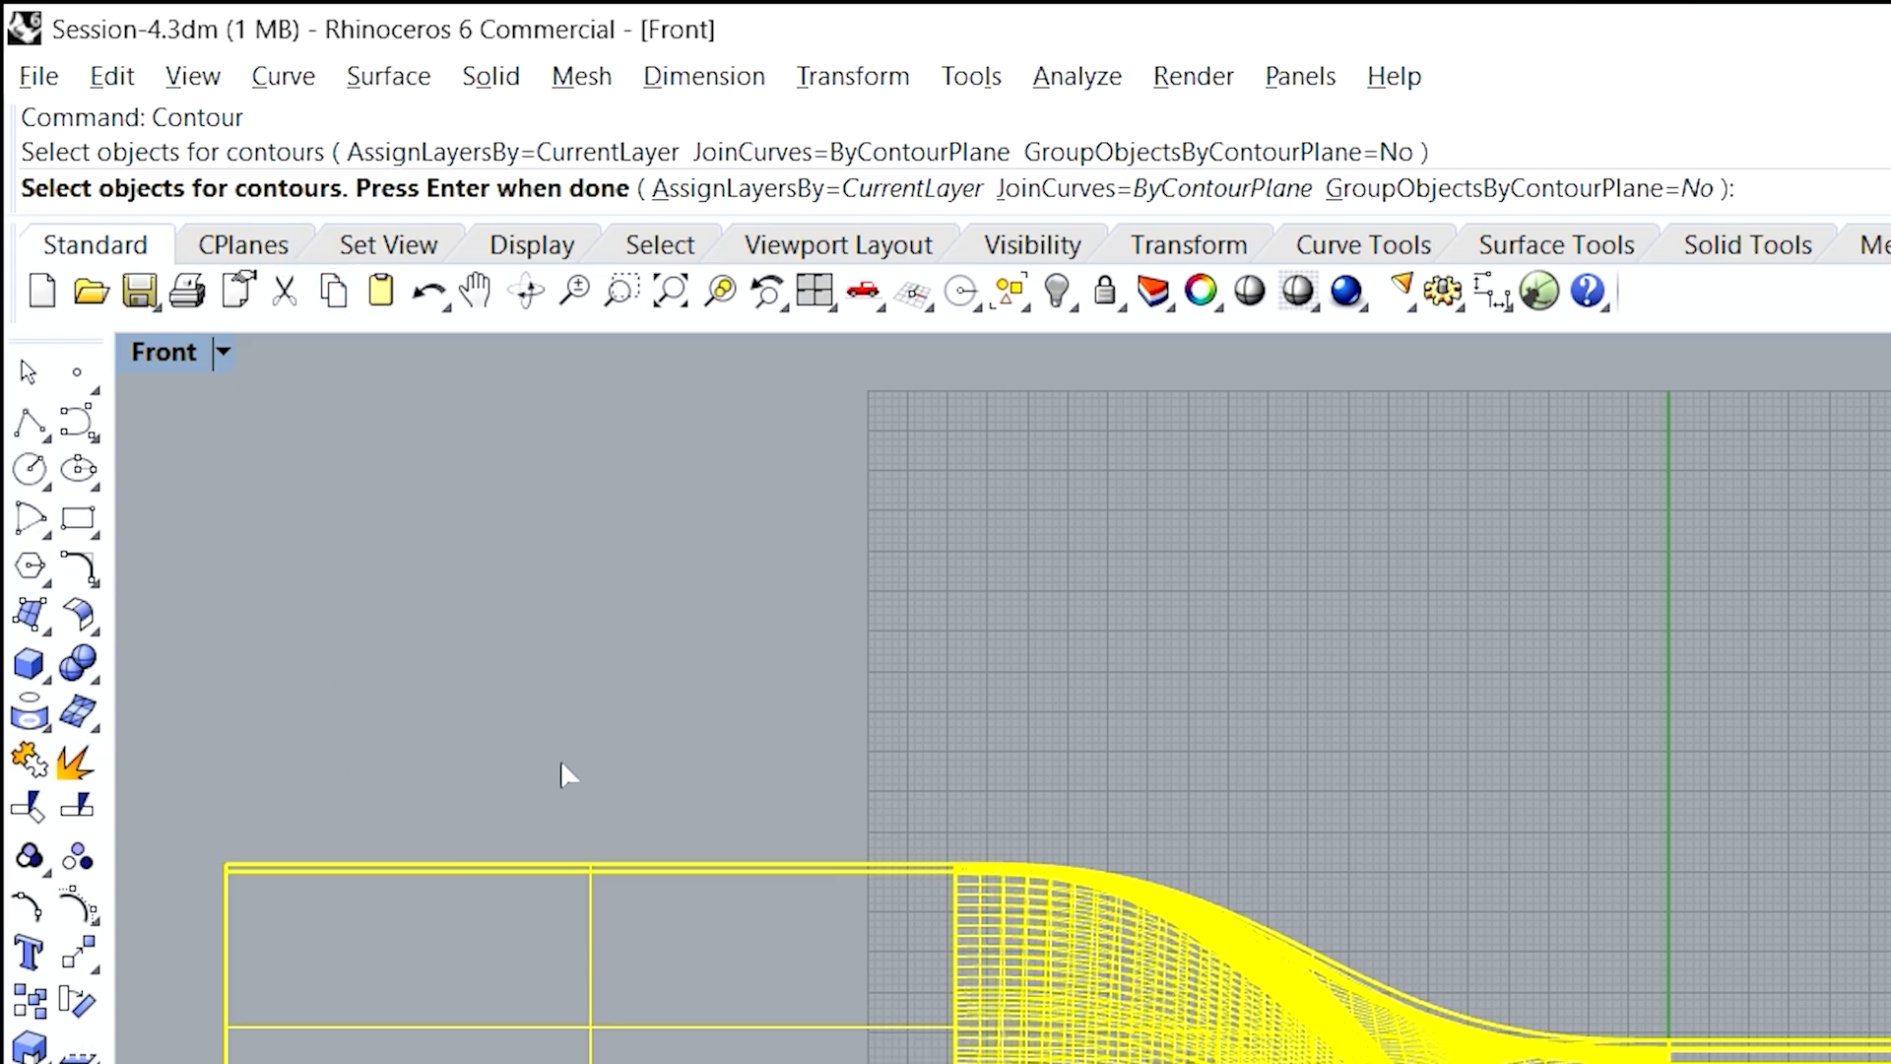
pyautogui.press('Return')
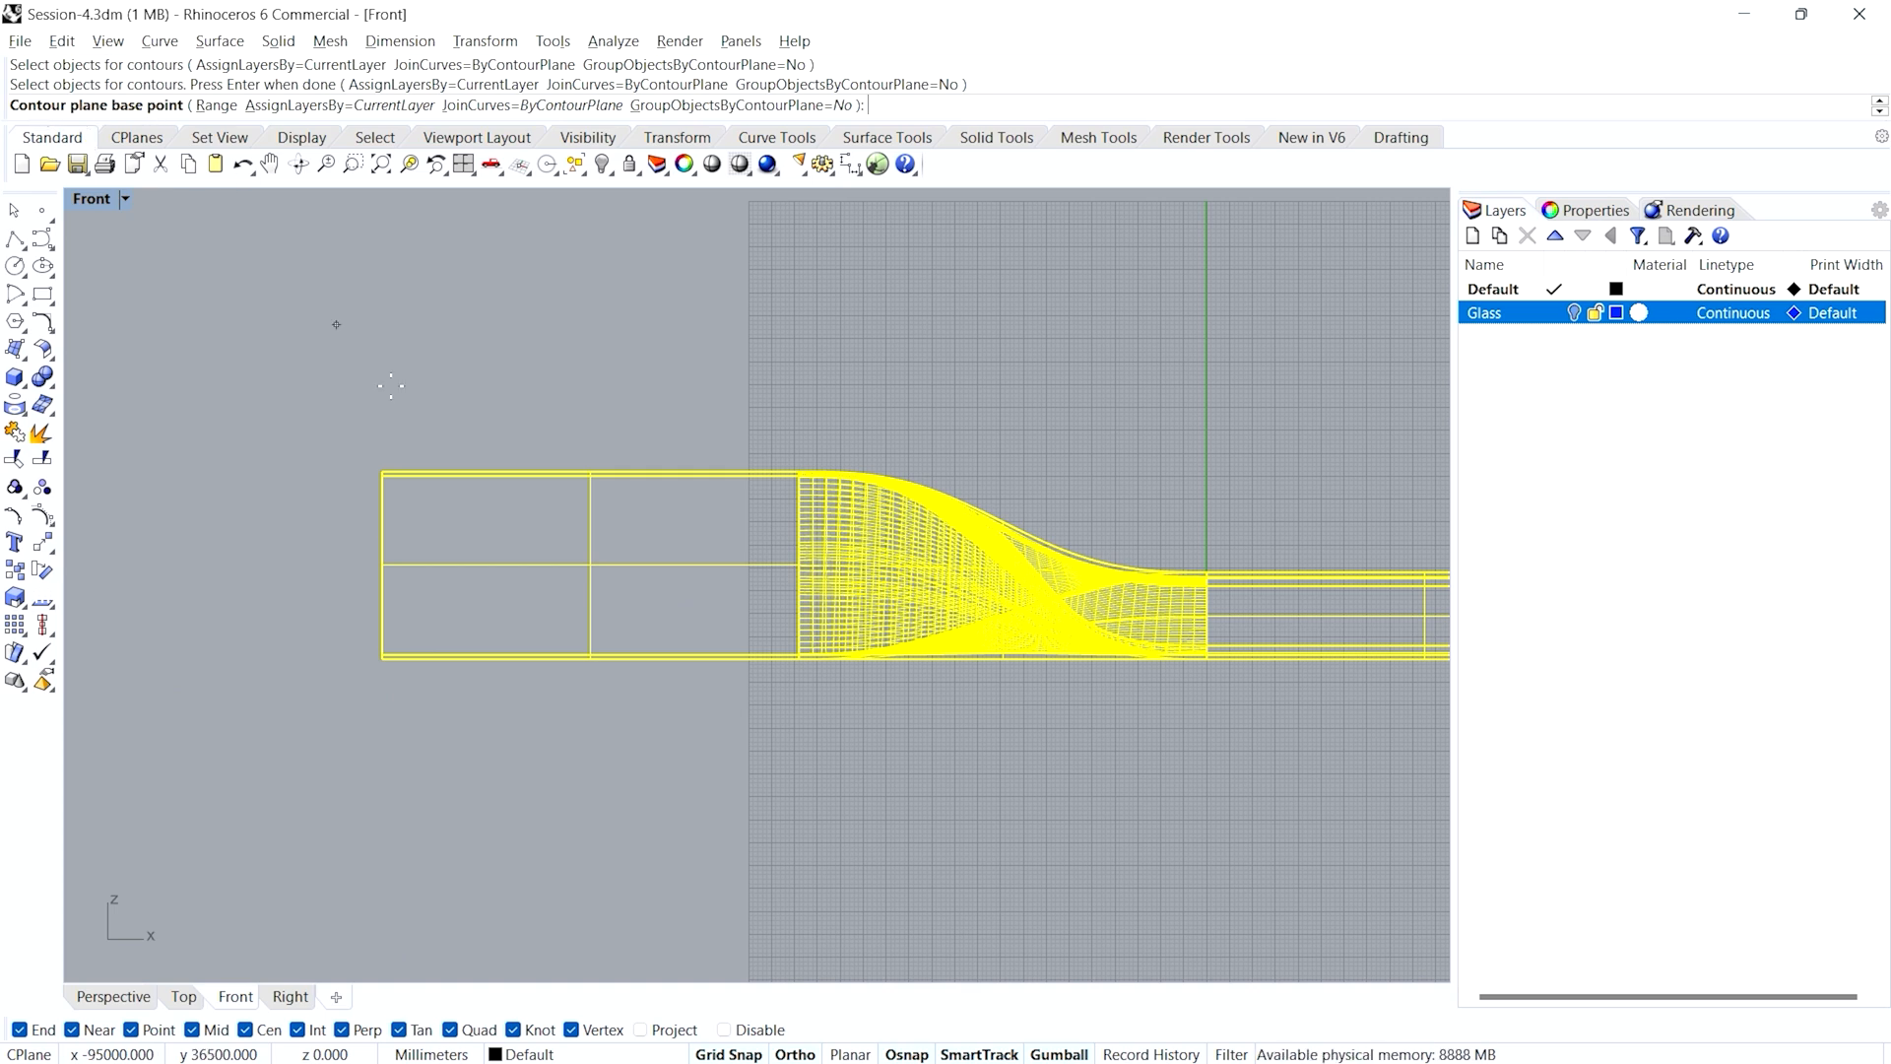
pyautogui.scroll(2, 379, 662)
pyautogui.click(367, 662)
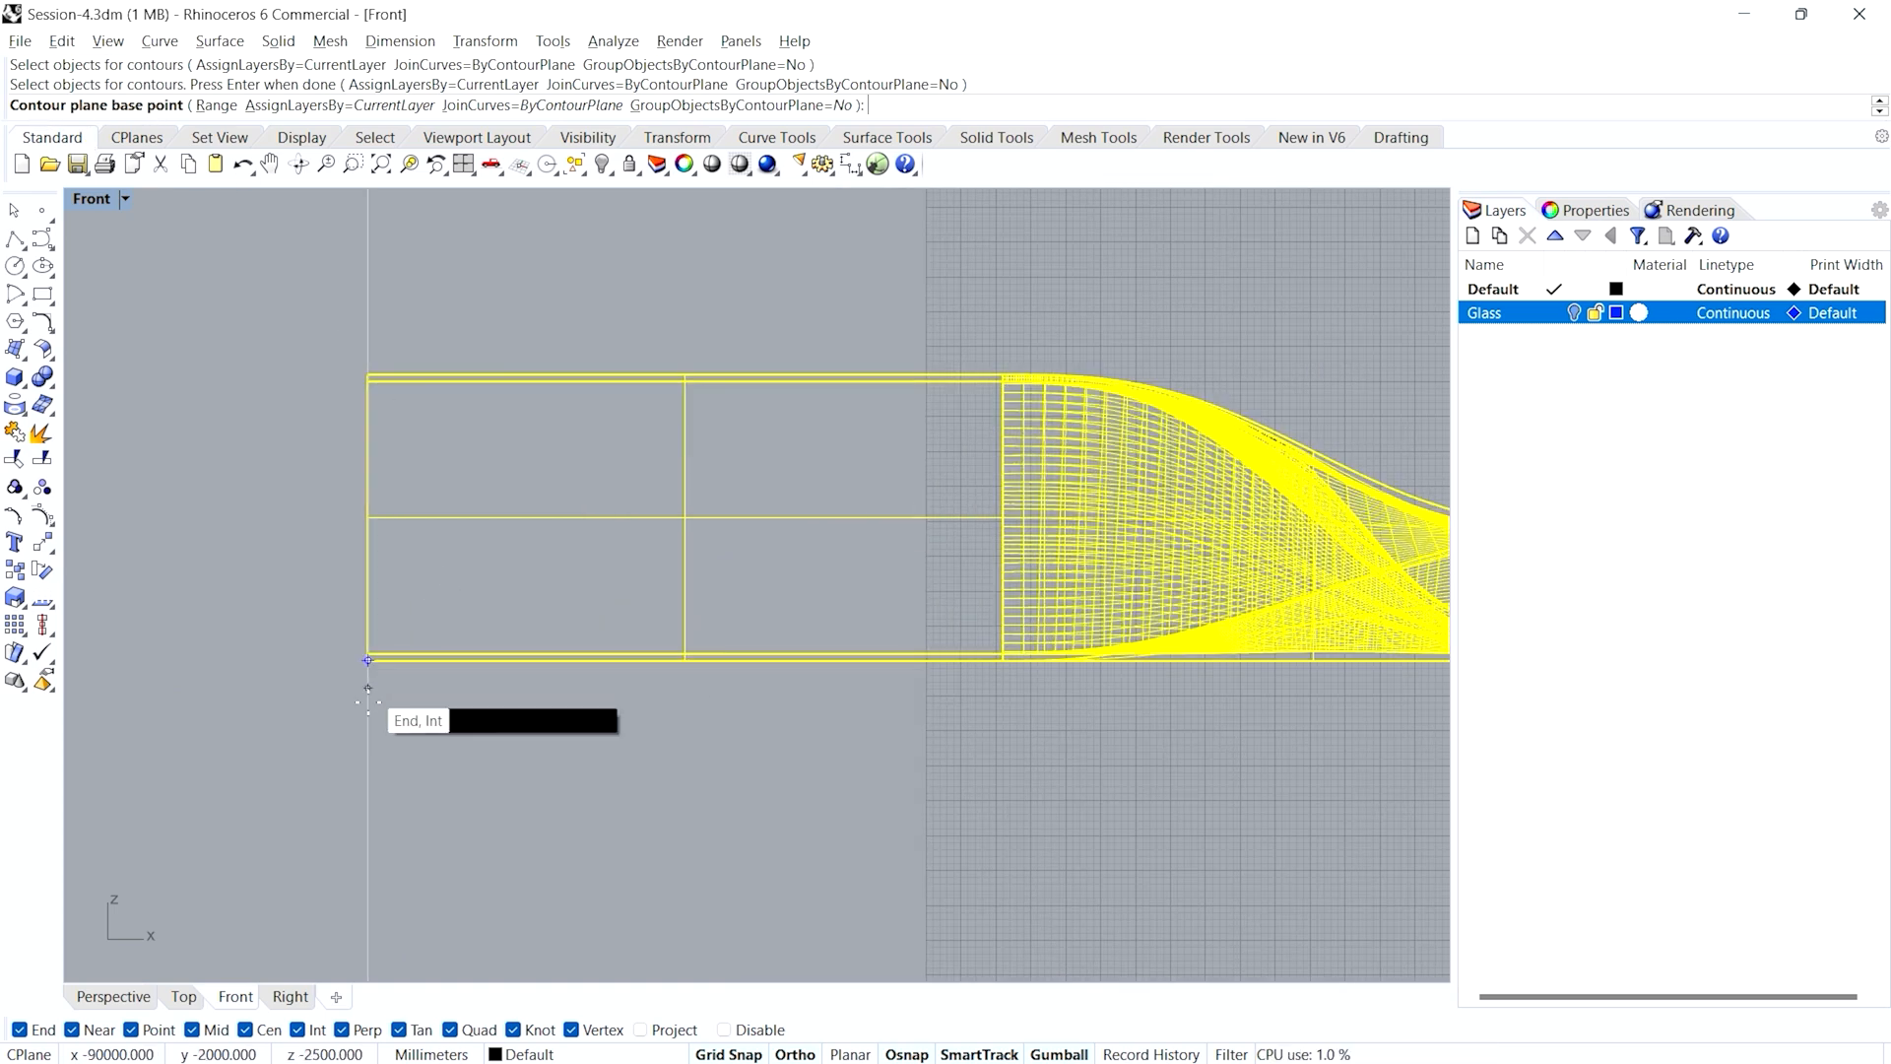
pyautogui.click(368, 716)
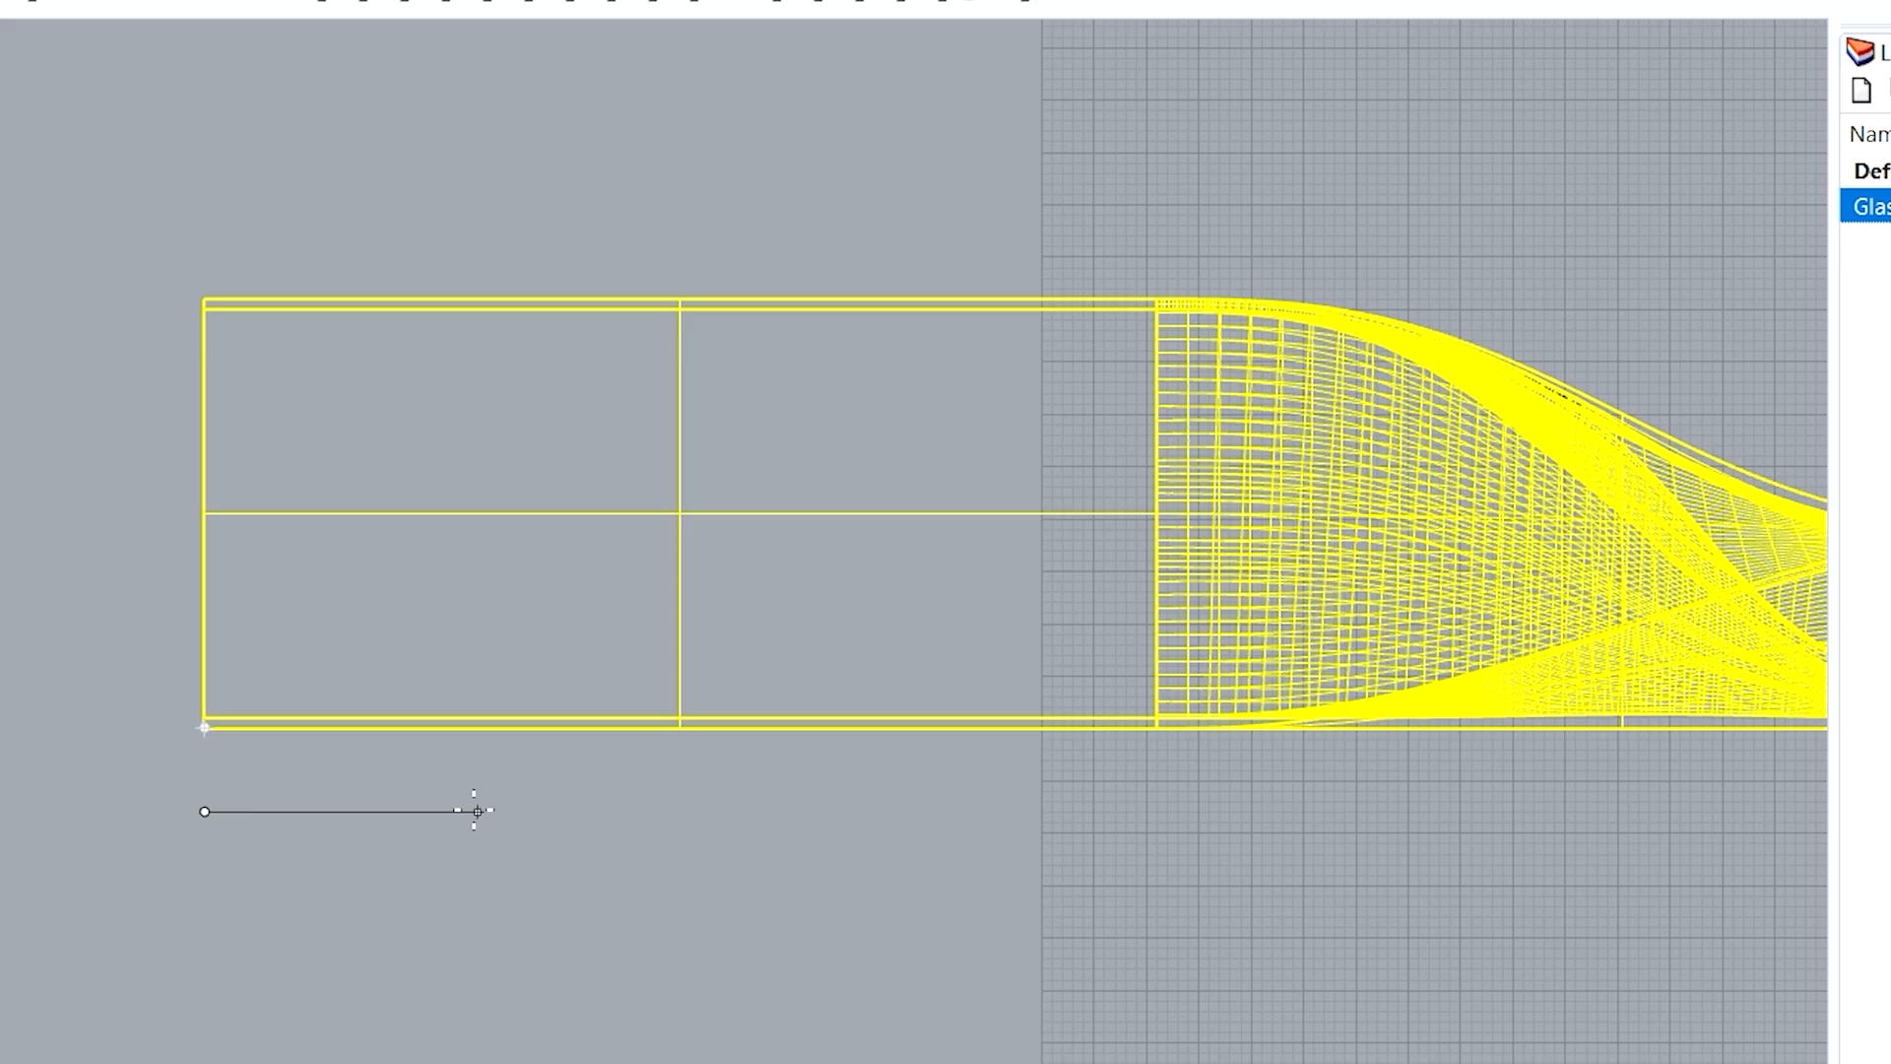
# - Set the contour direction horizontally along the shell's length in the Front view, using a distance of 800 mm
pyautogui.hotkey('ctrl', 'F4')
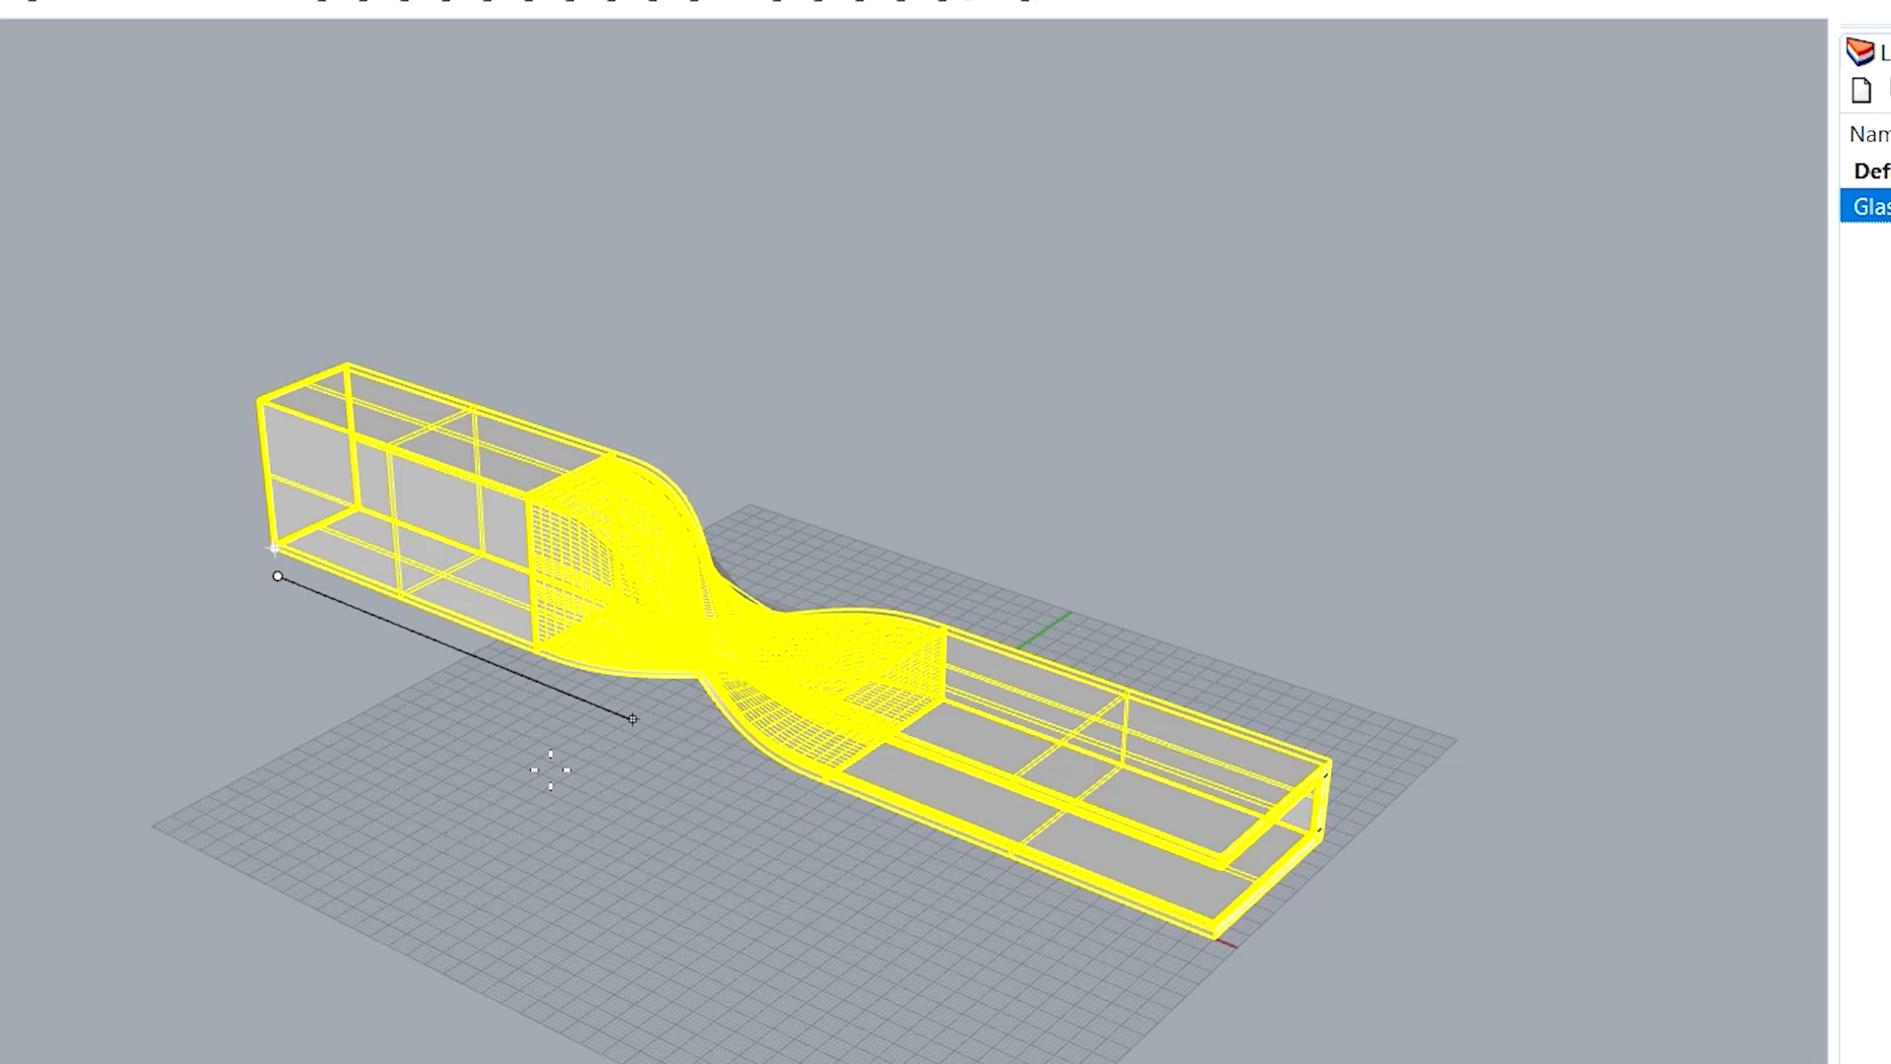
pyautogui.scroll(4, 332, 630)
pyautogui.scroll(2, 332, 630)
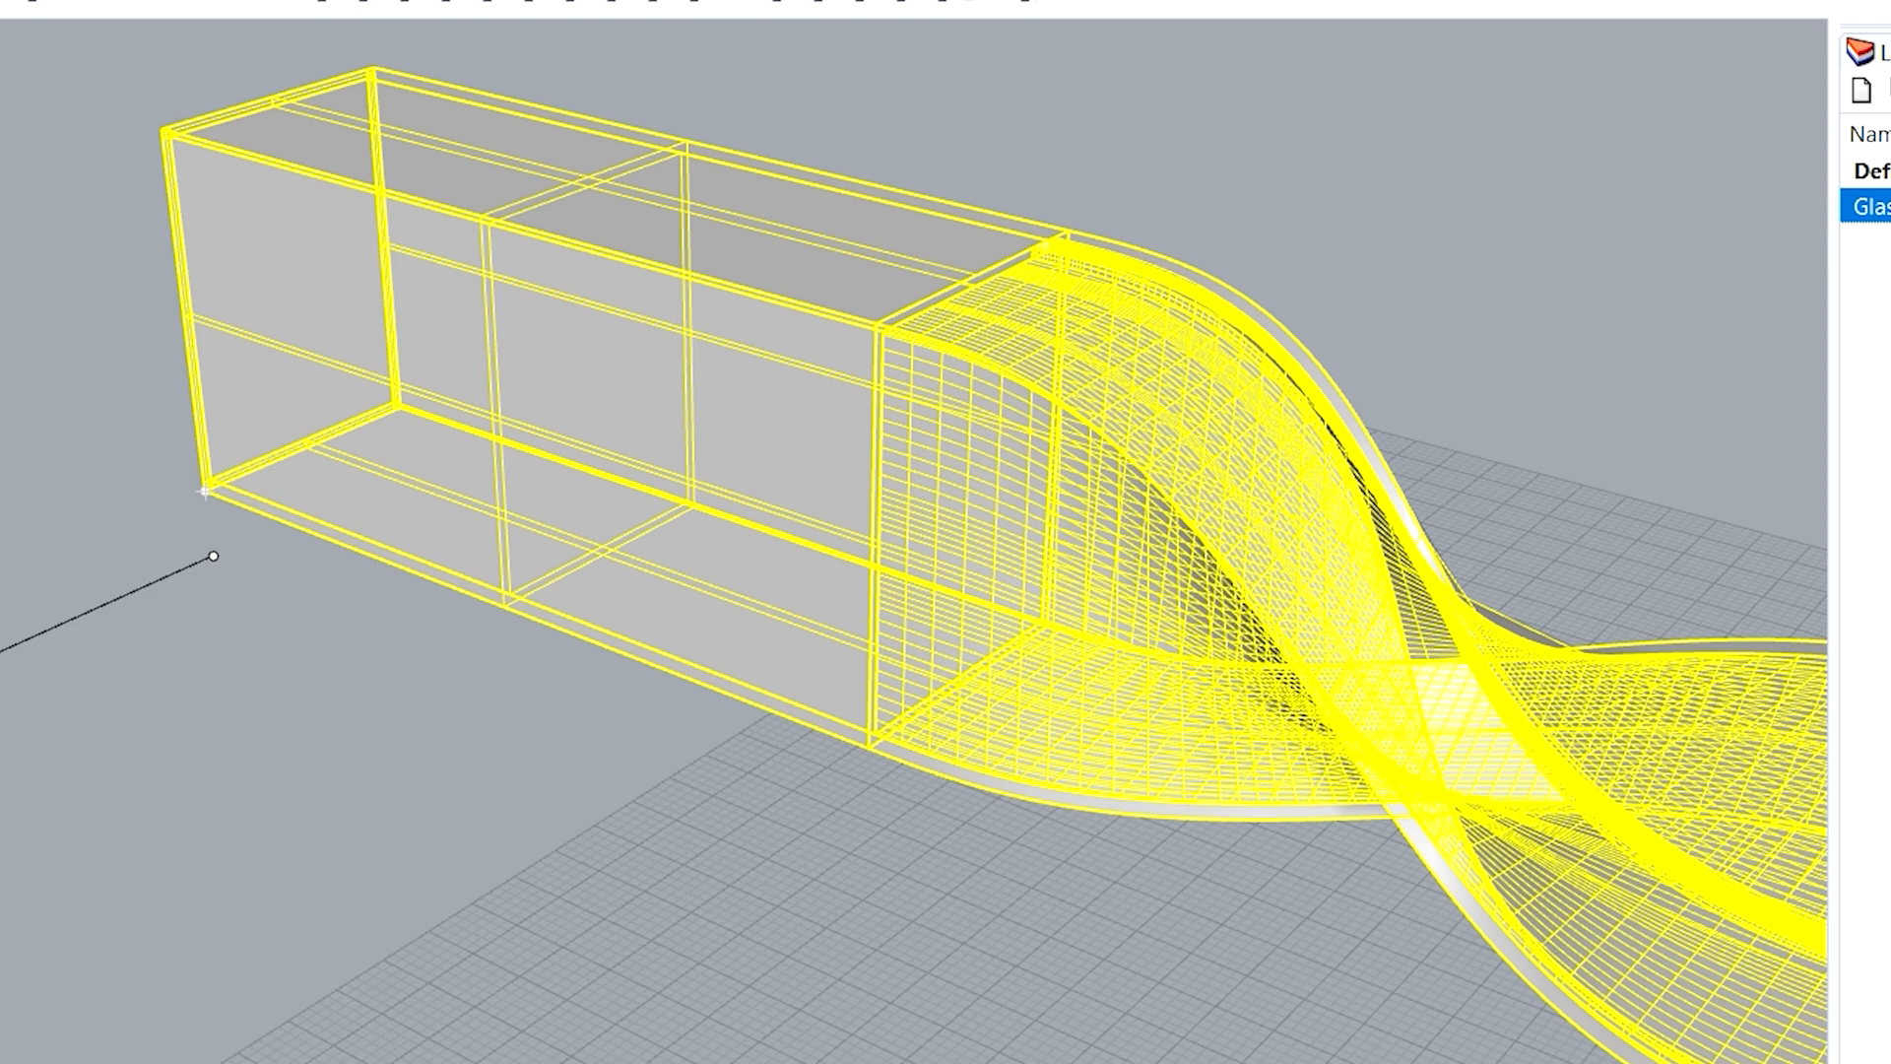
pyautogui.hotkey('ctrl', 'F2')
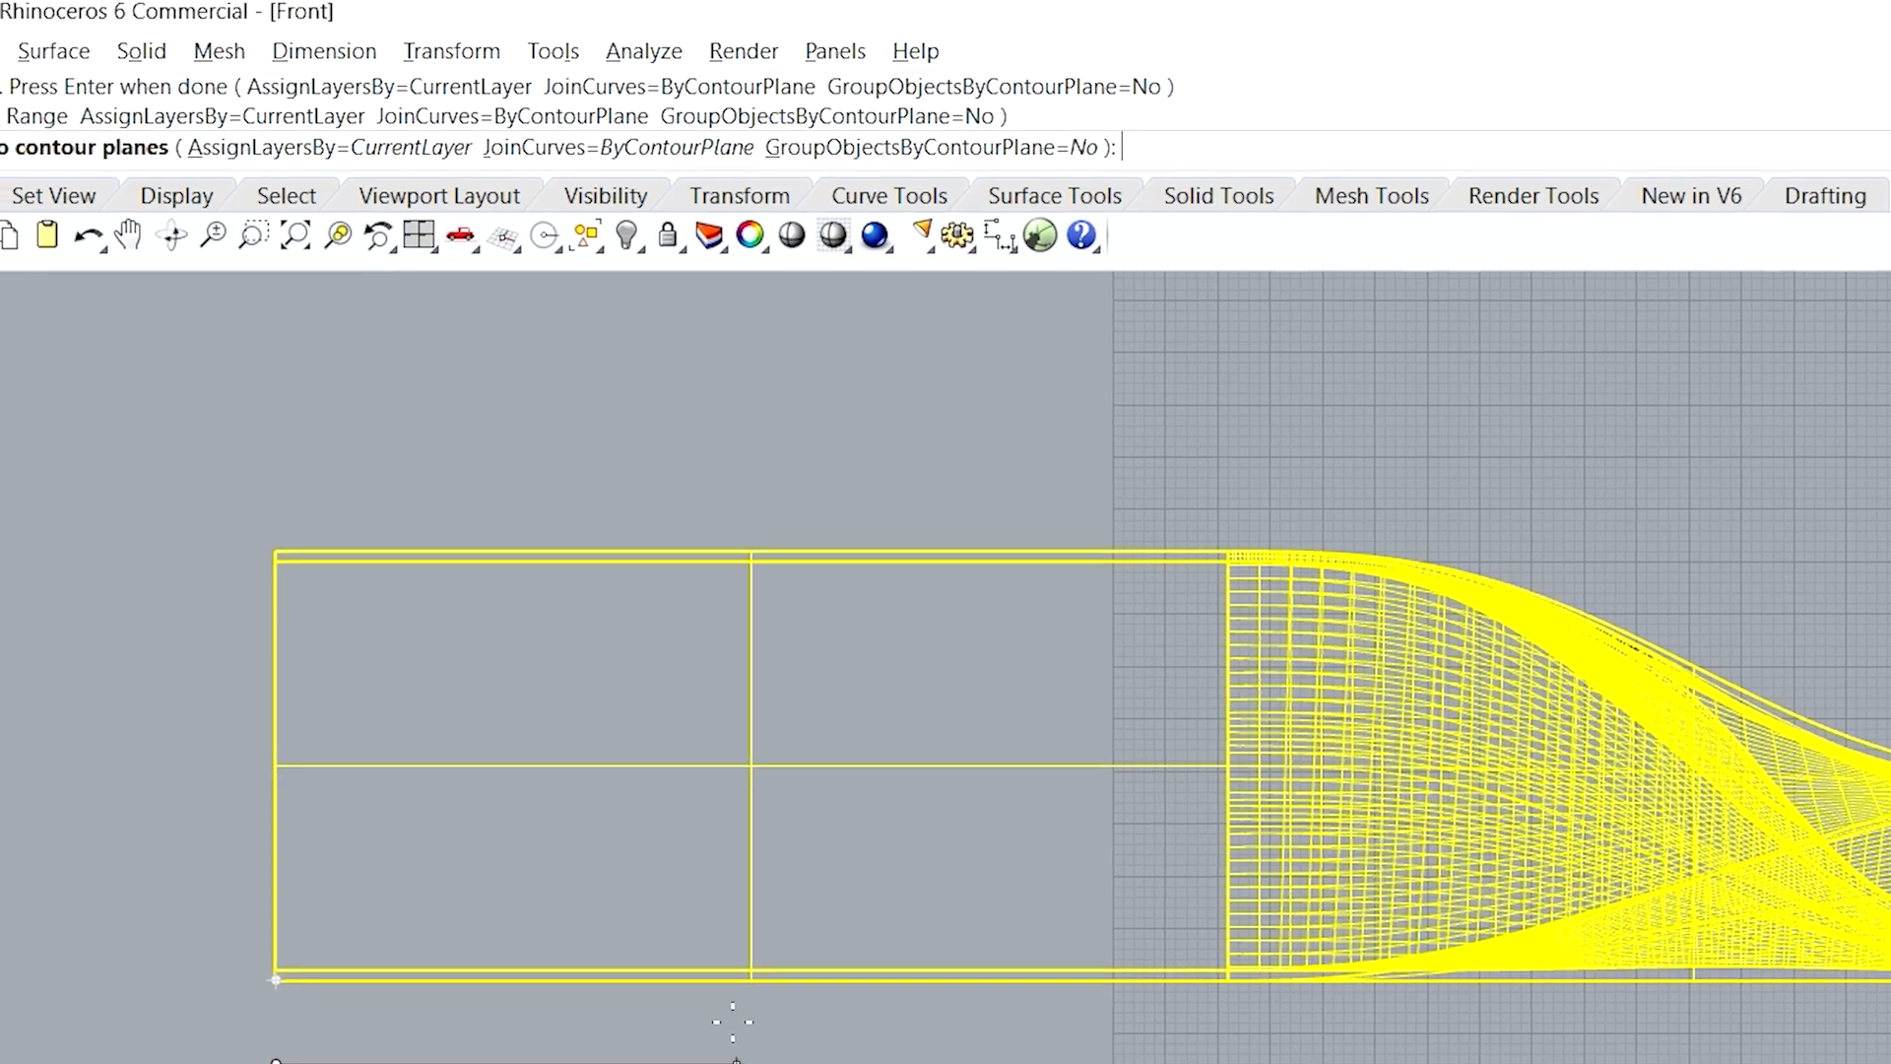
pyautogui.write('8')
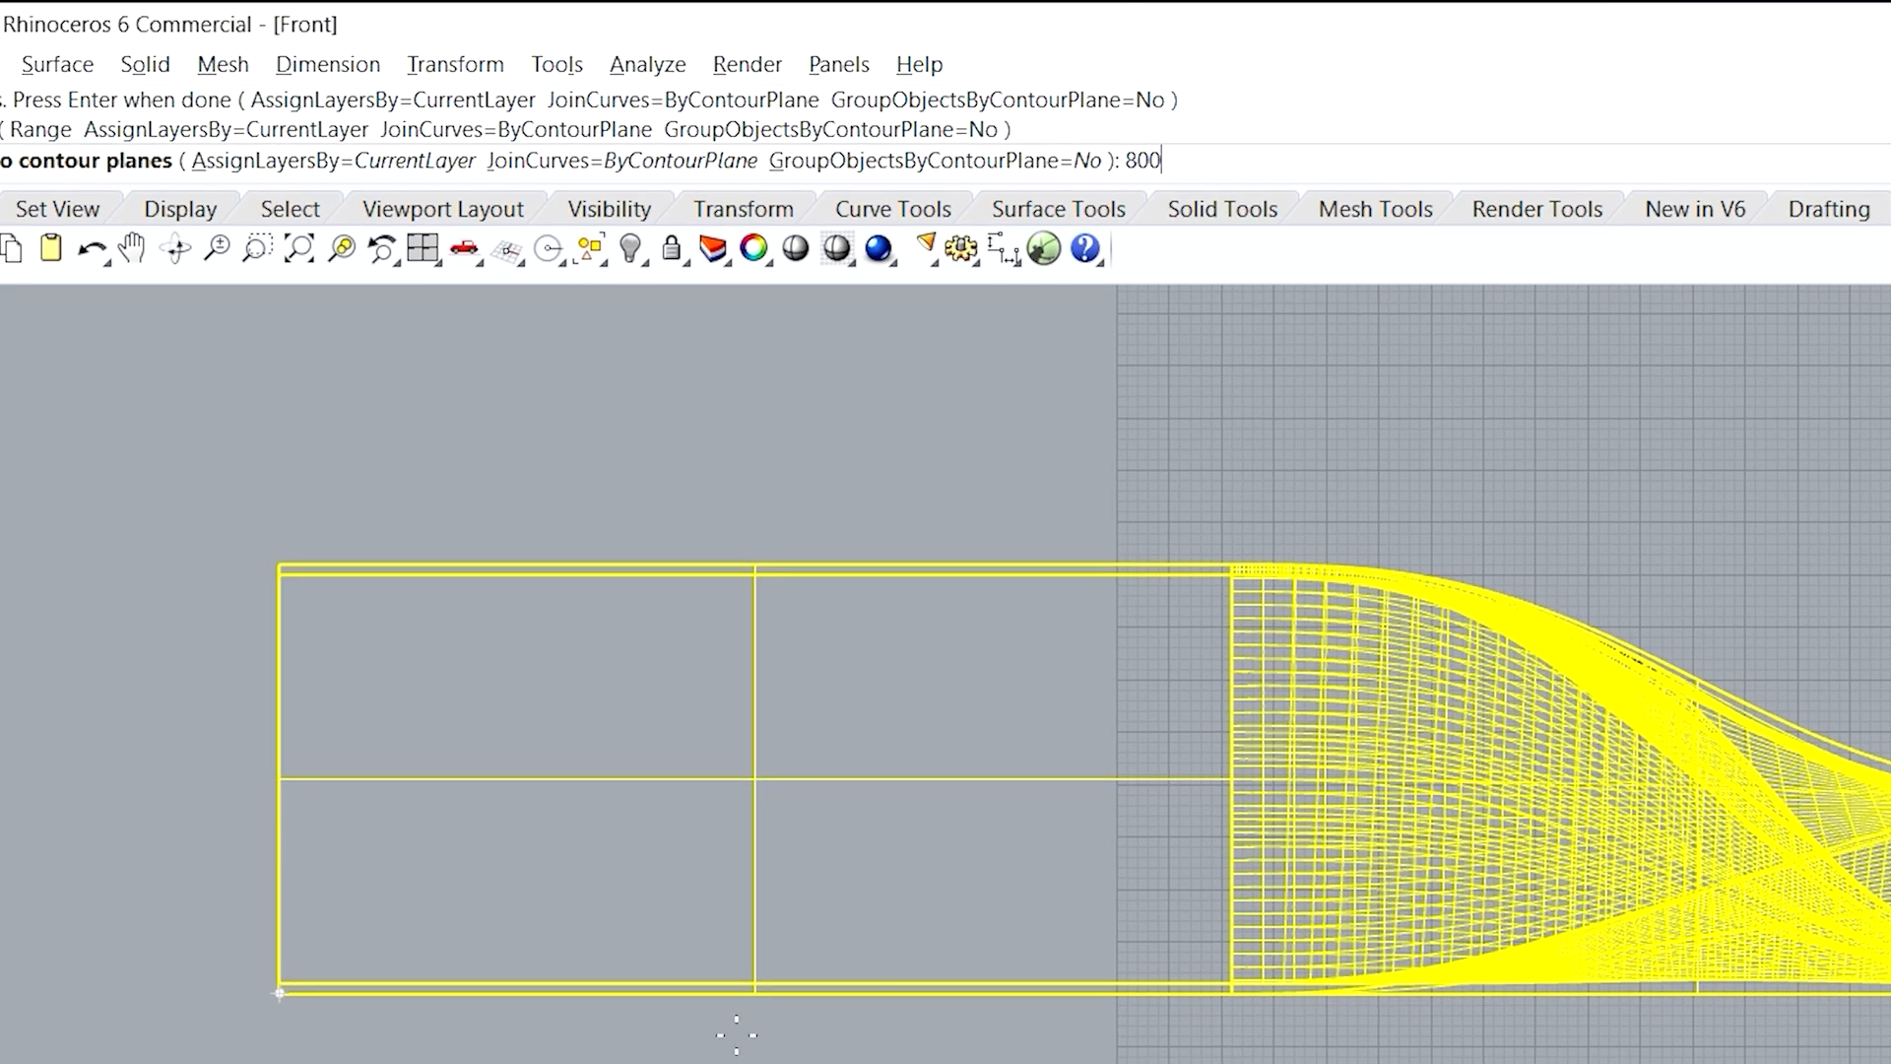
pyautogui.write('00')
pyautogui.press('Return')
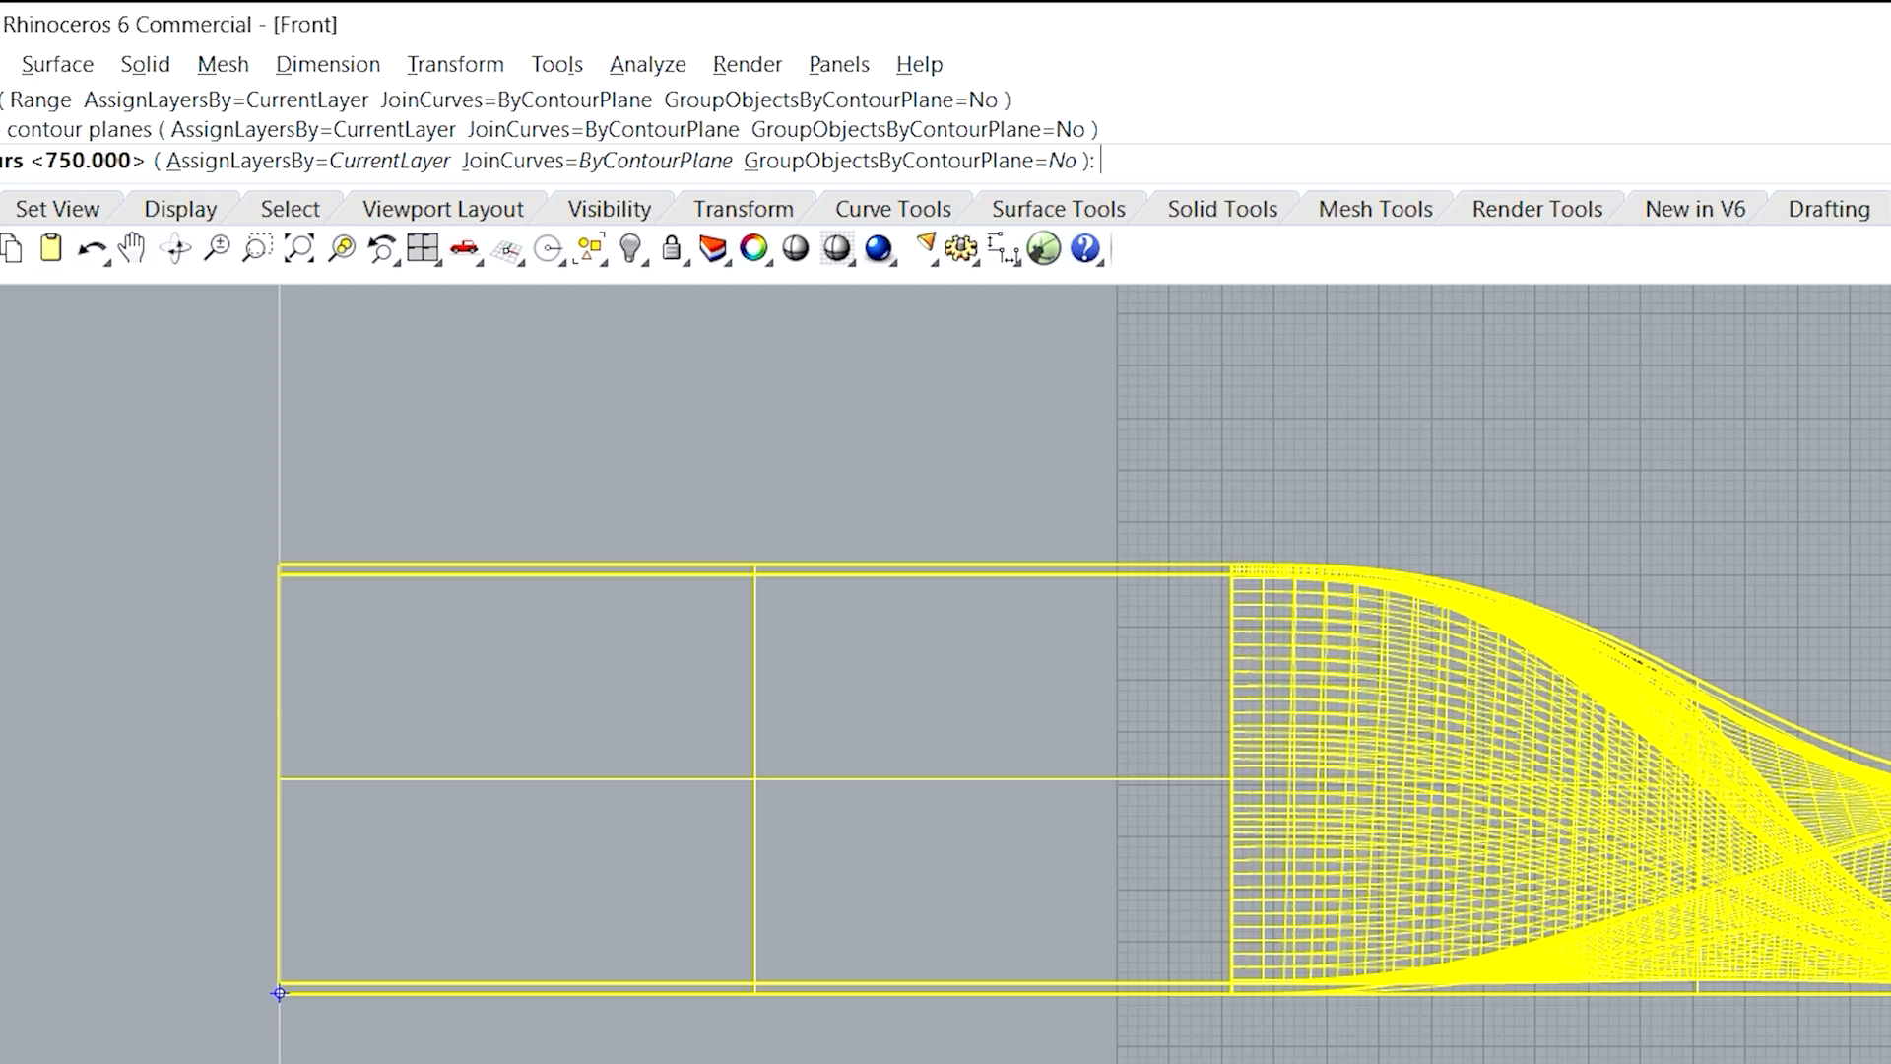
# - Define the contour spacing as 800 mm from the box end's lower corner and generate the contours
pyautogui.click(279, 992)
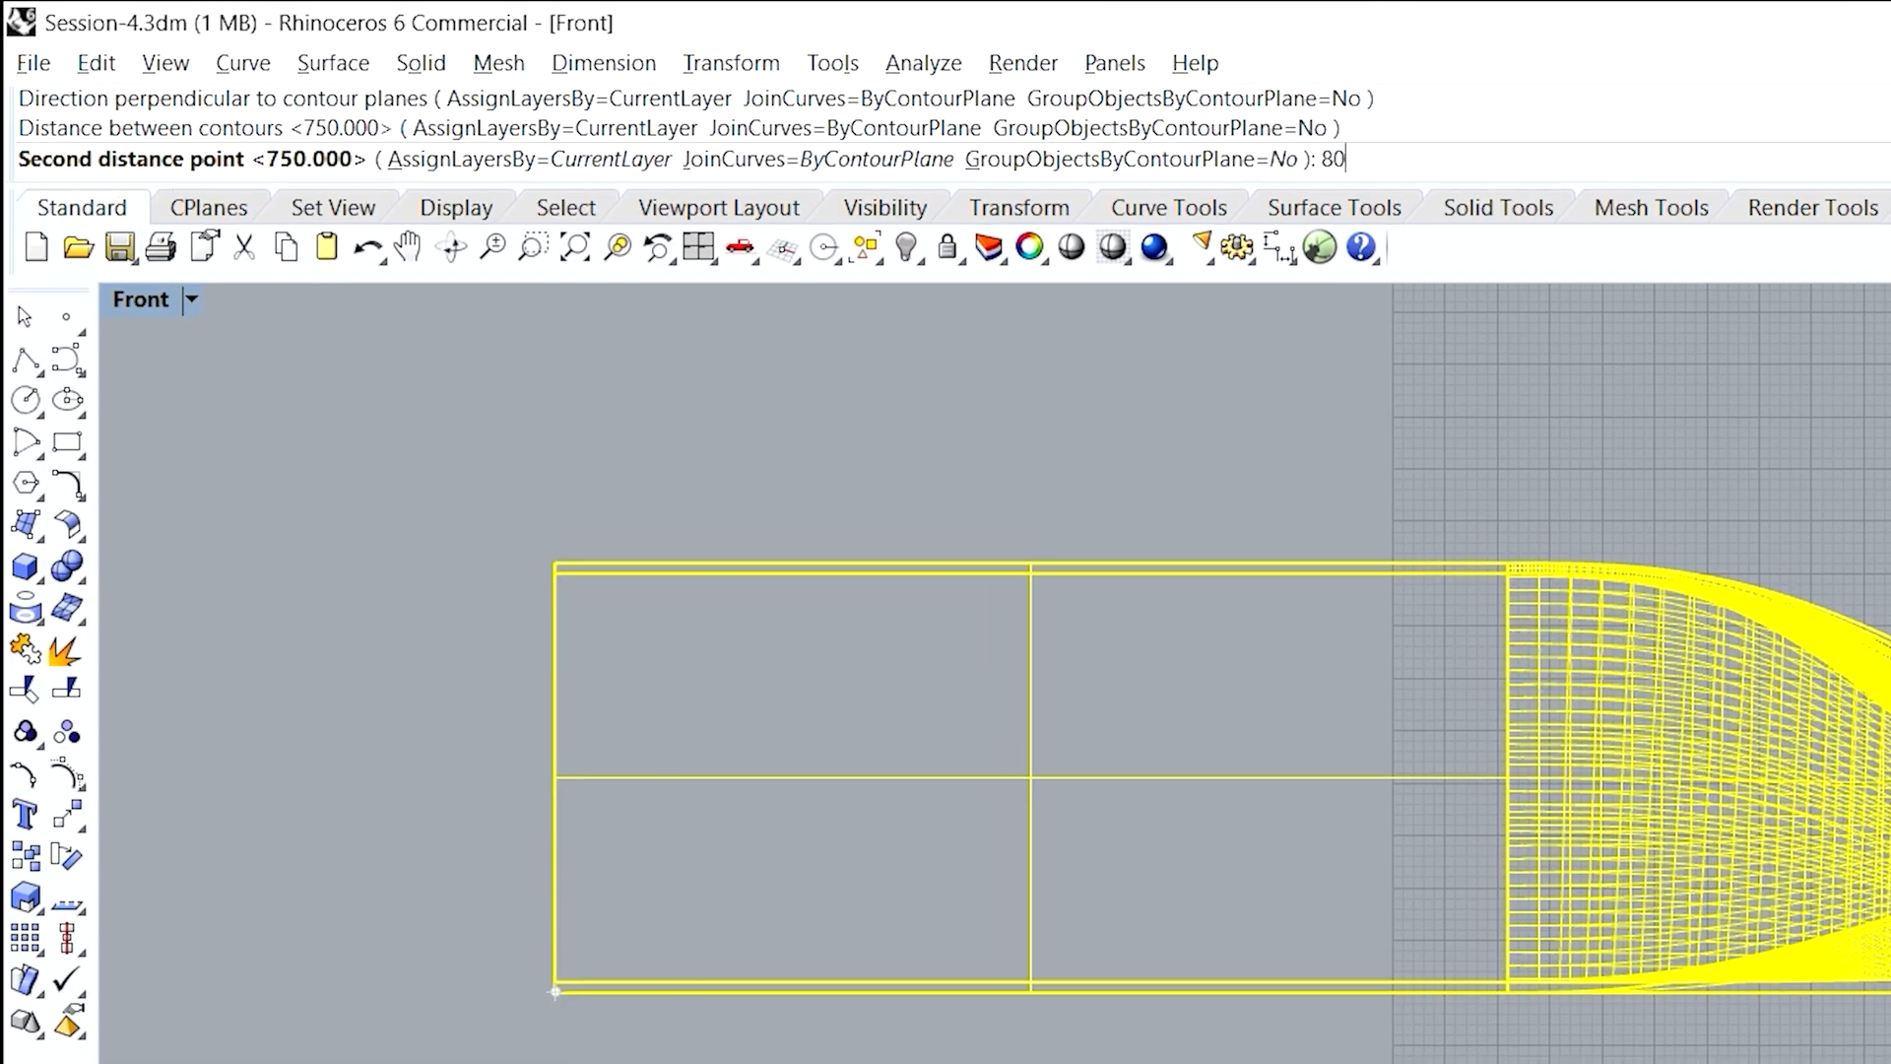
pyautogui.write('800')
pyautogui.press('Return')
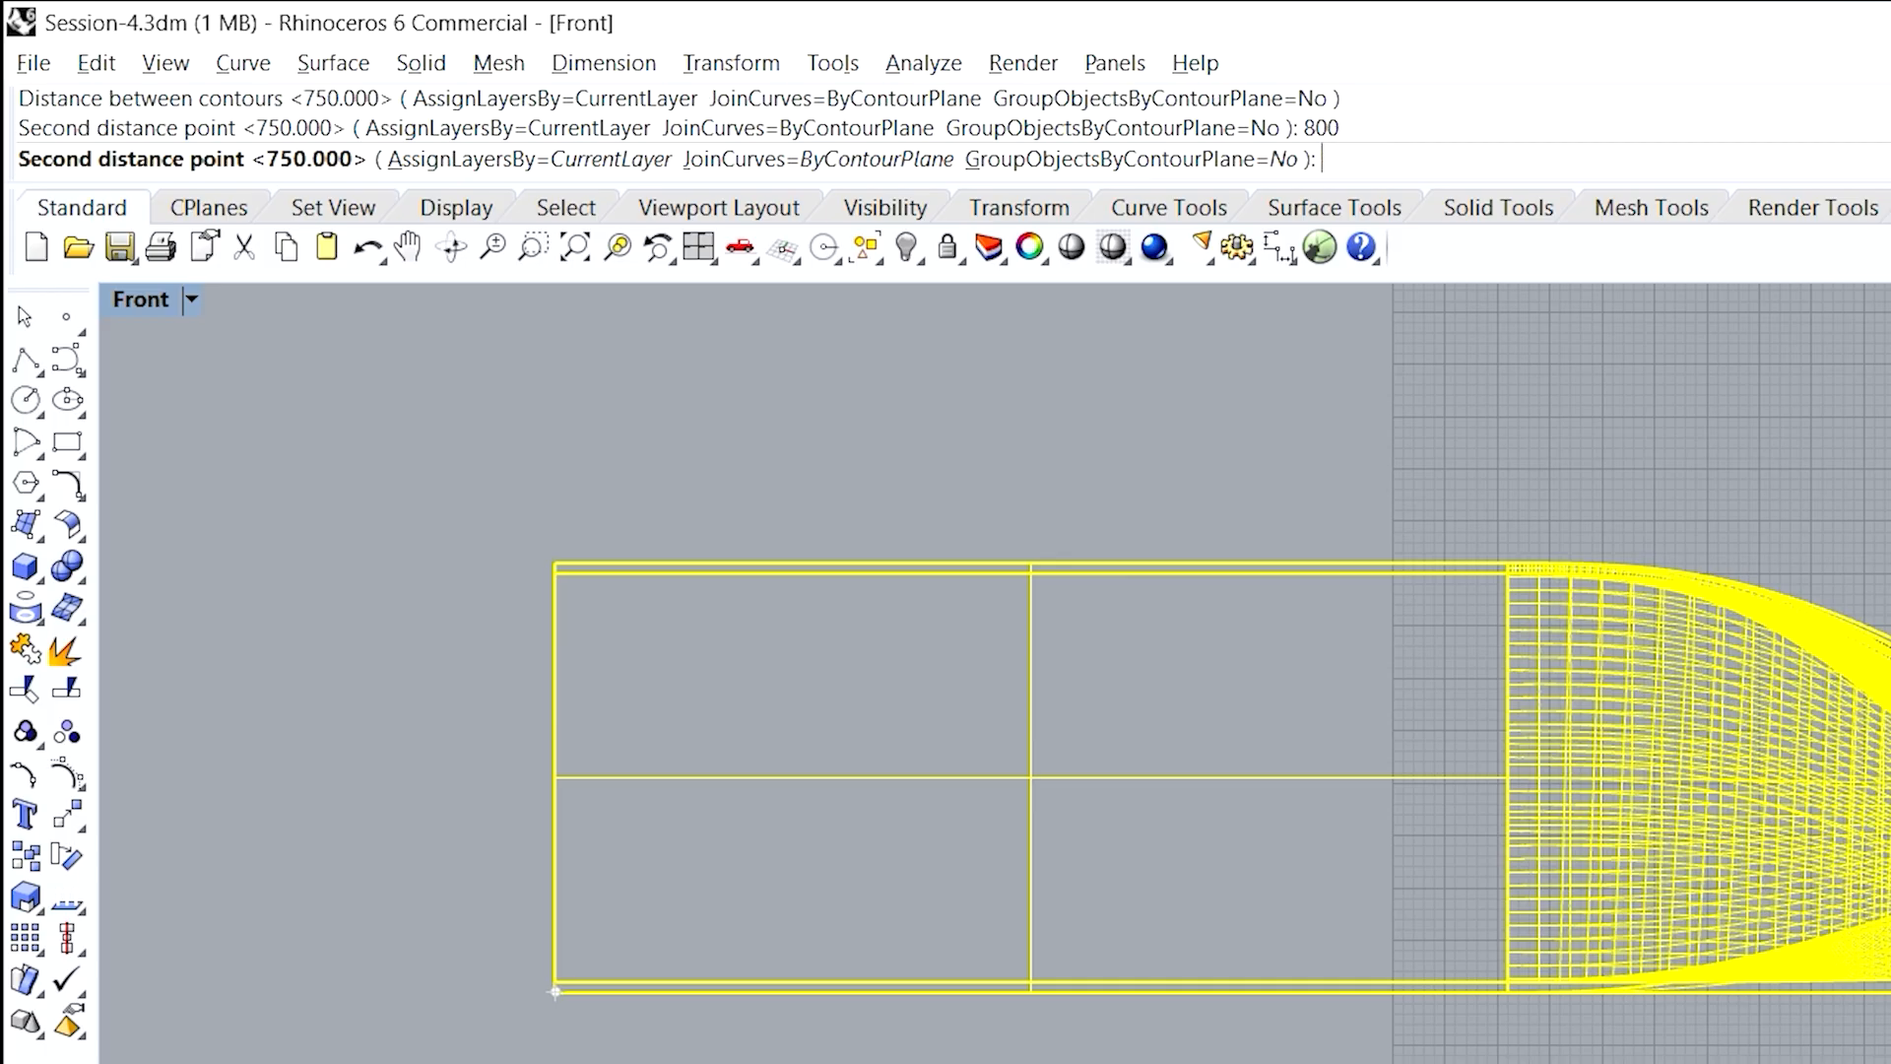
pyautogui.press('Return')
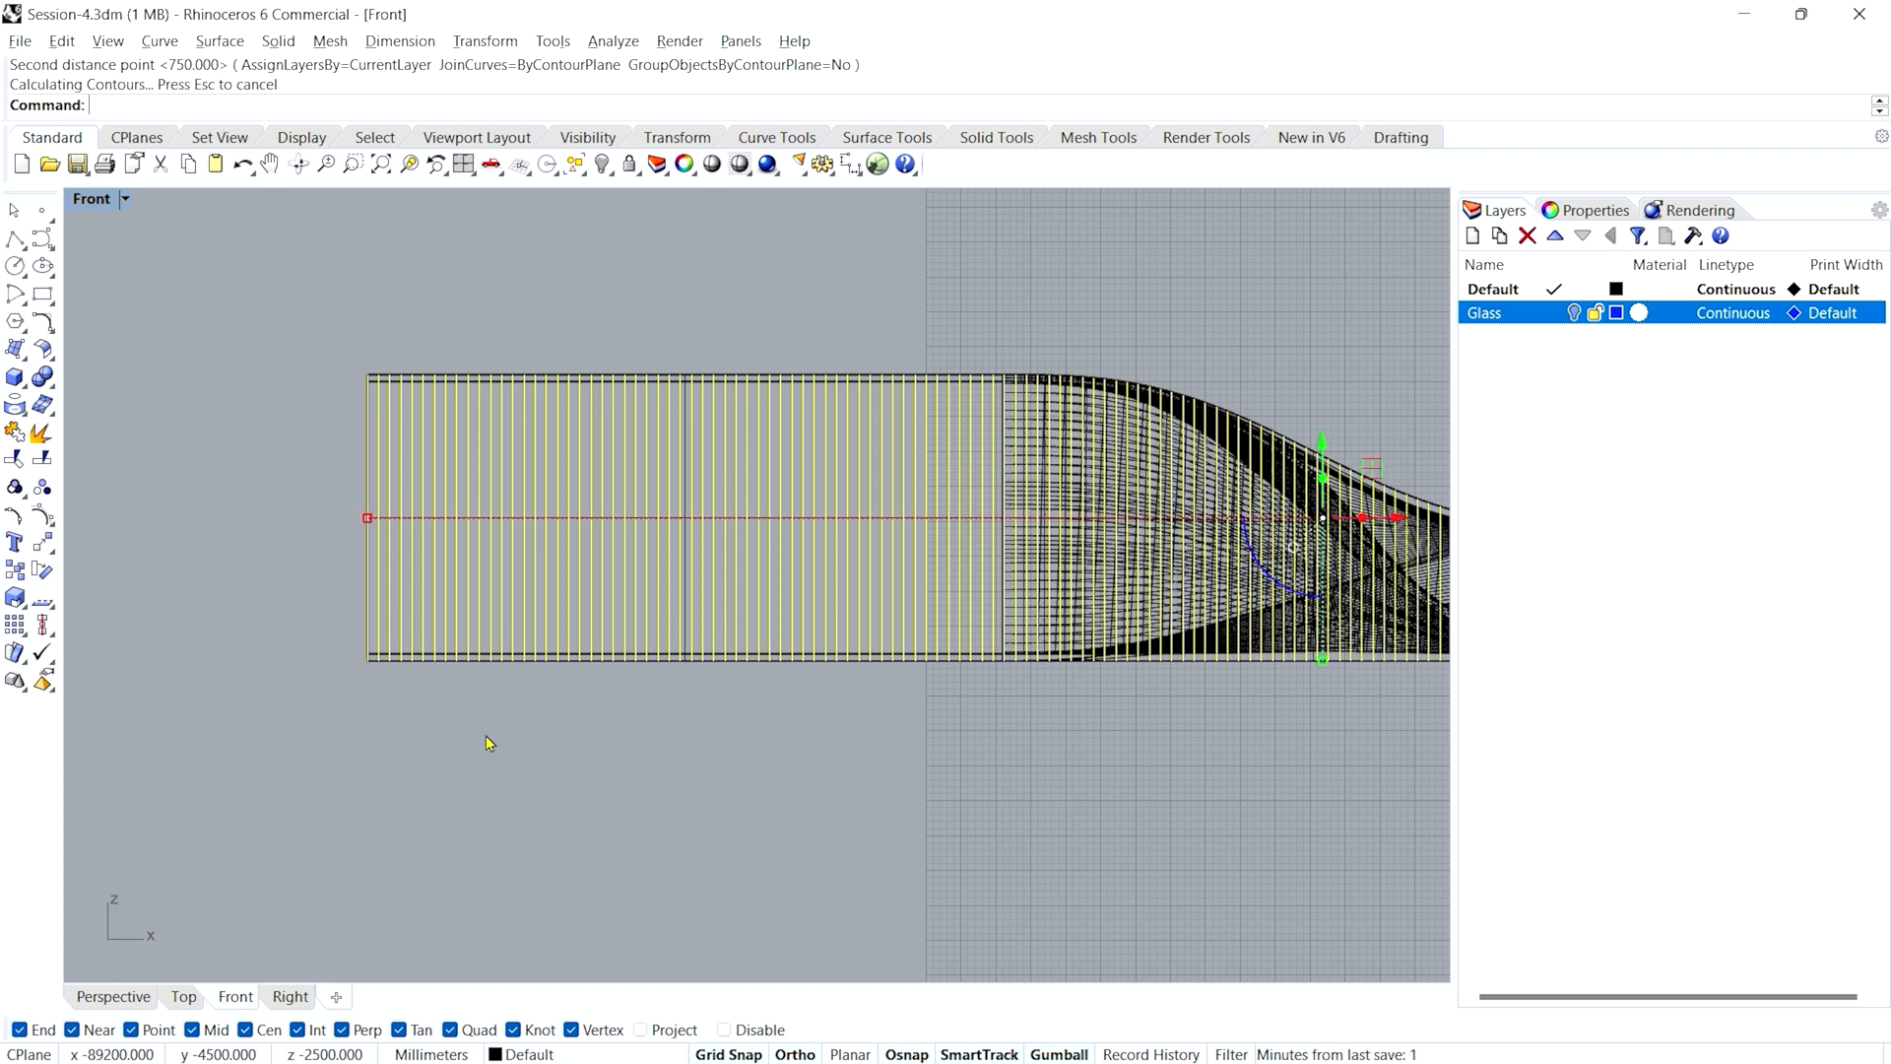
# - Move the contour curves sideways along Y in the Perspective view, clear of the shell
pyautogui.scroll(-5, 486, 745)
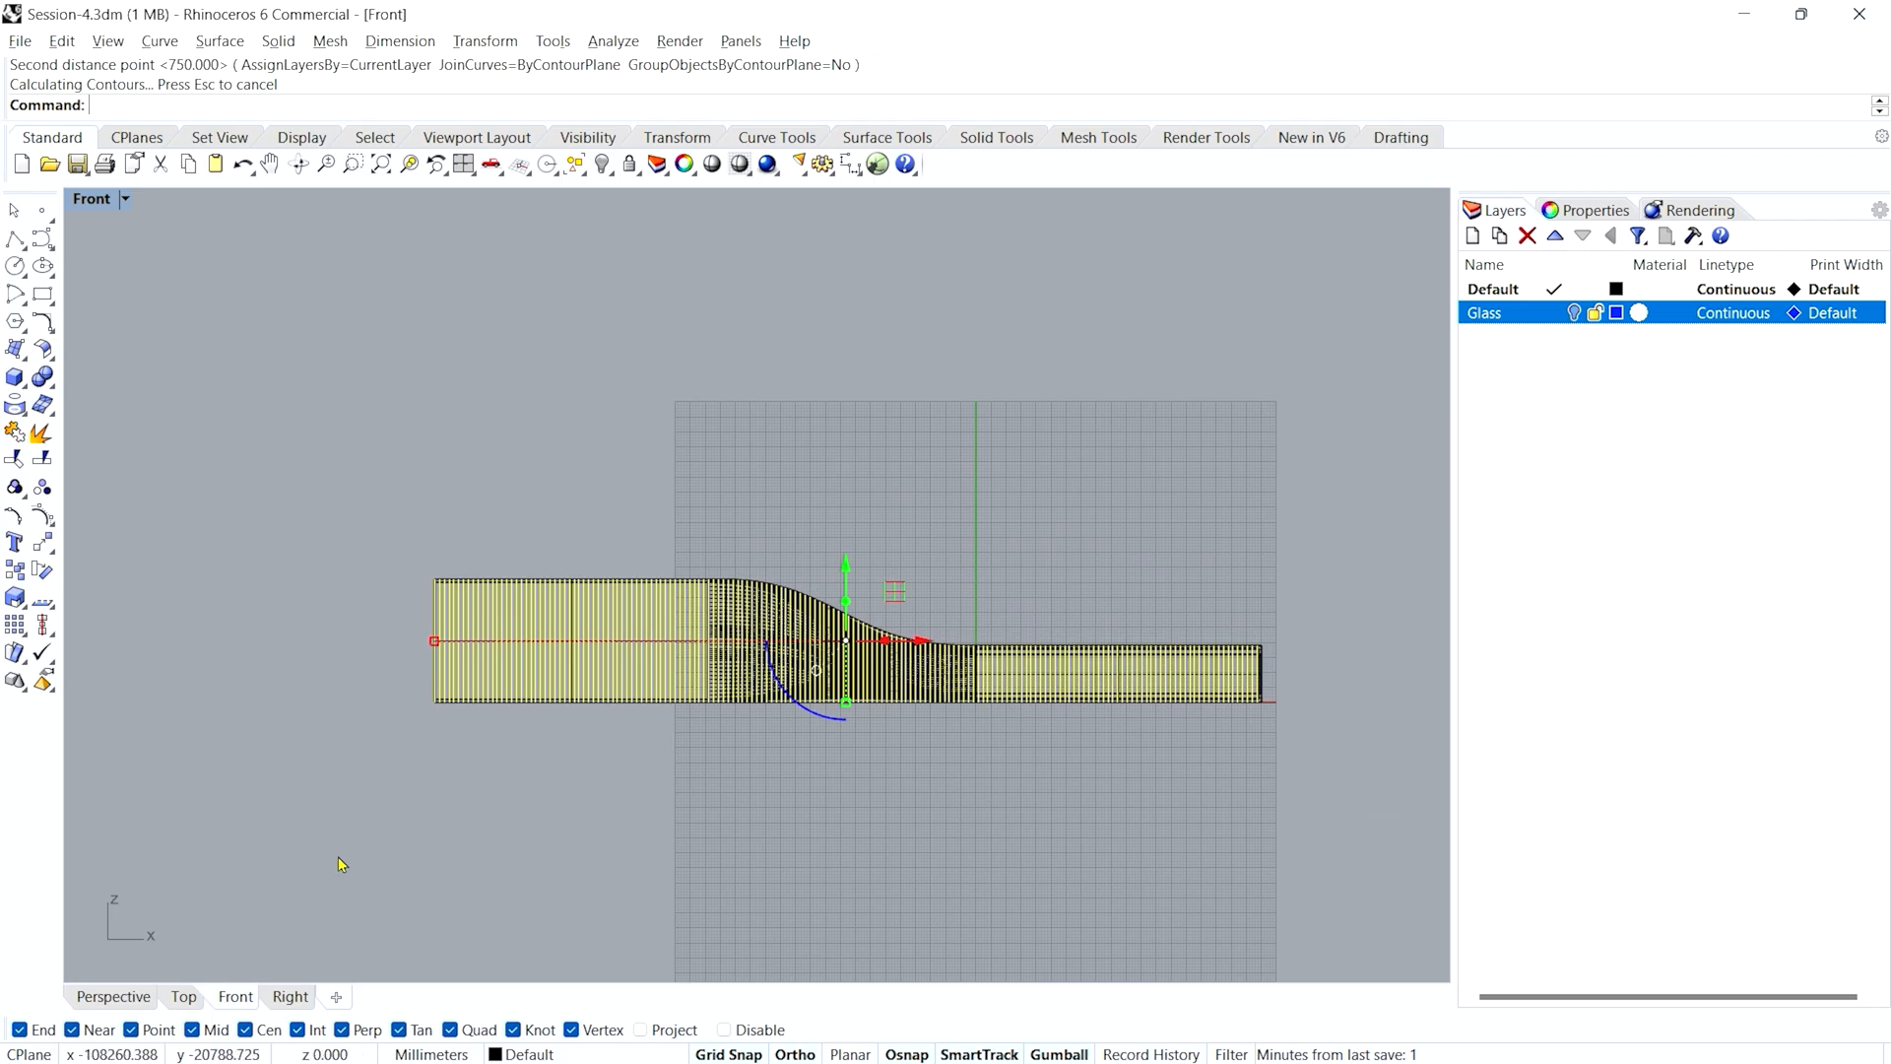
pyautogui.click(133, 998)
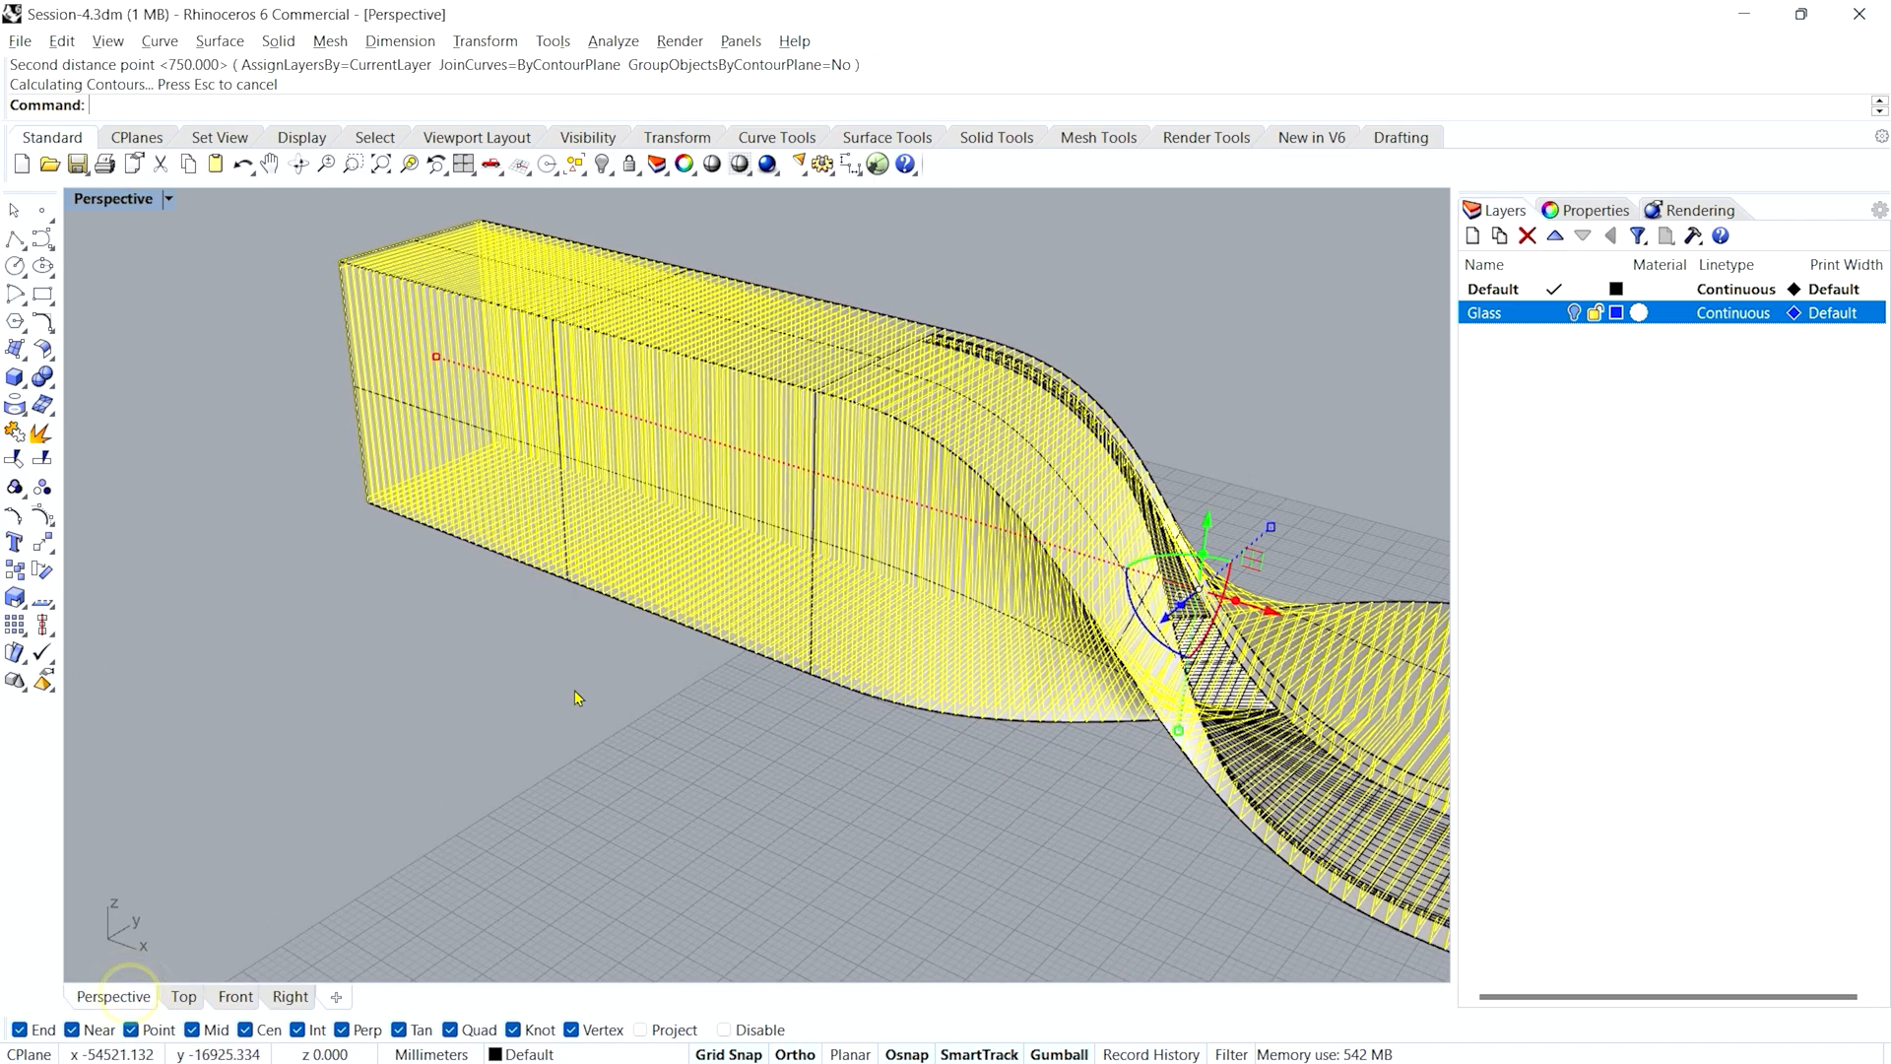
pyautogui.scroll(-5, 718, 641)
pyautogui.scroll(3, 830, 730)
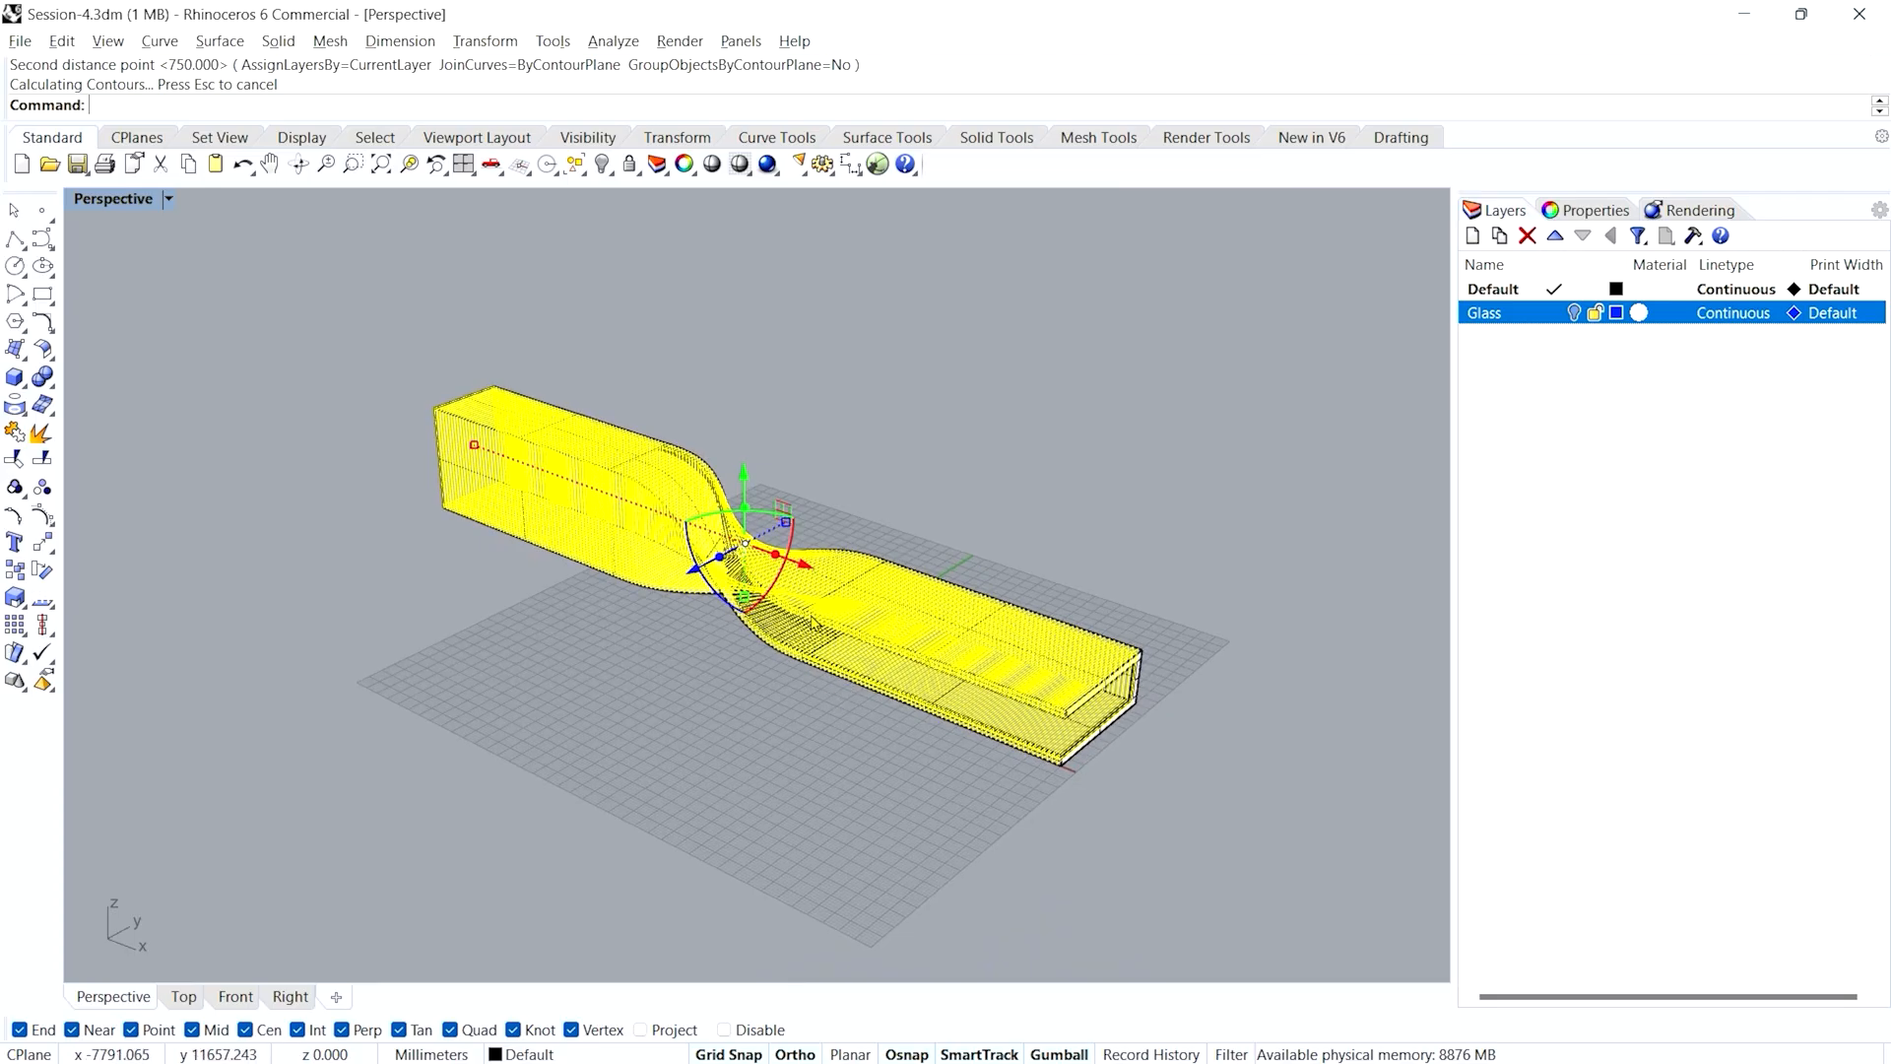
pyautogui.moveTo(701, 608); pyautogui.dragTo(517, 656)
pyautogui.click(801, 413)
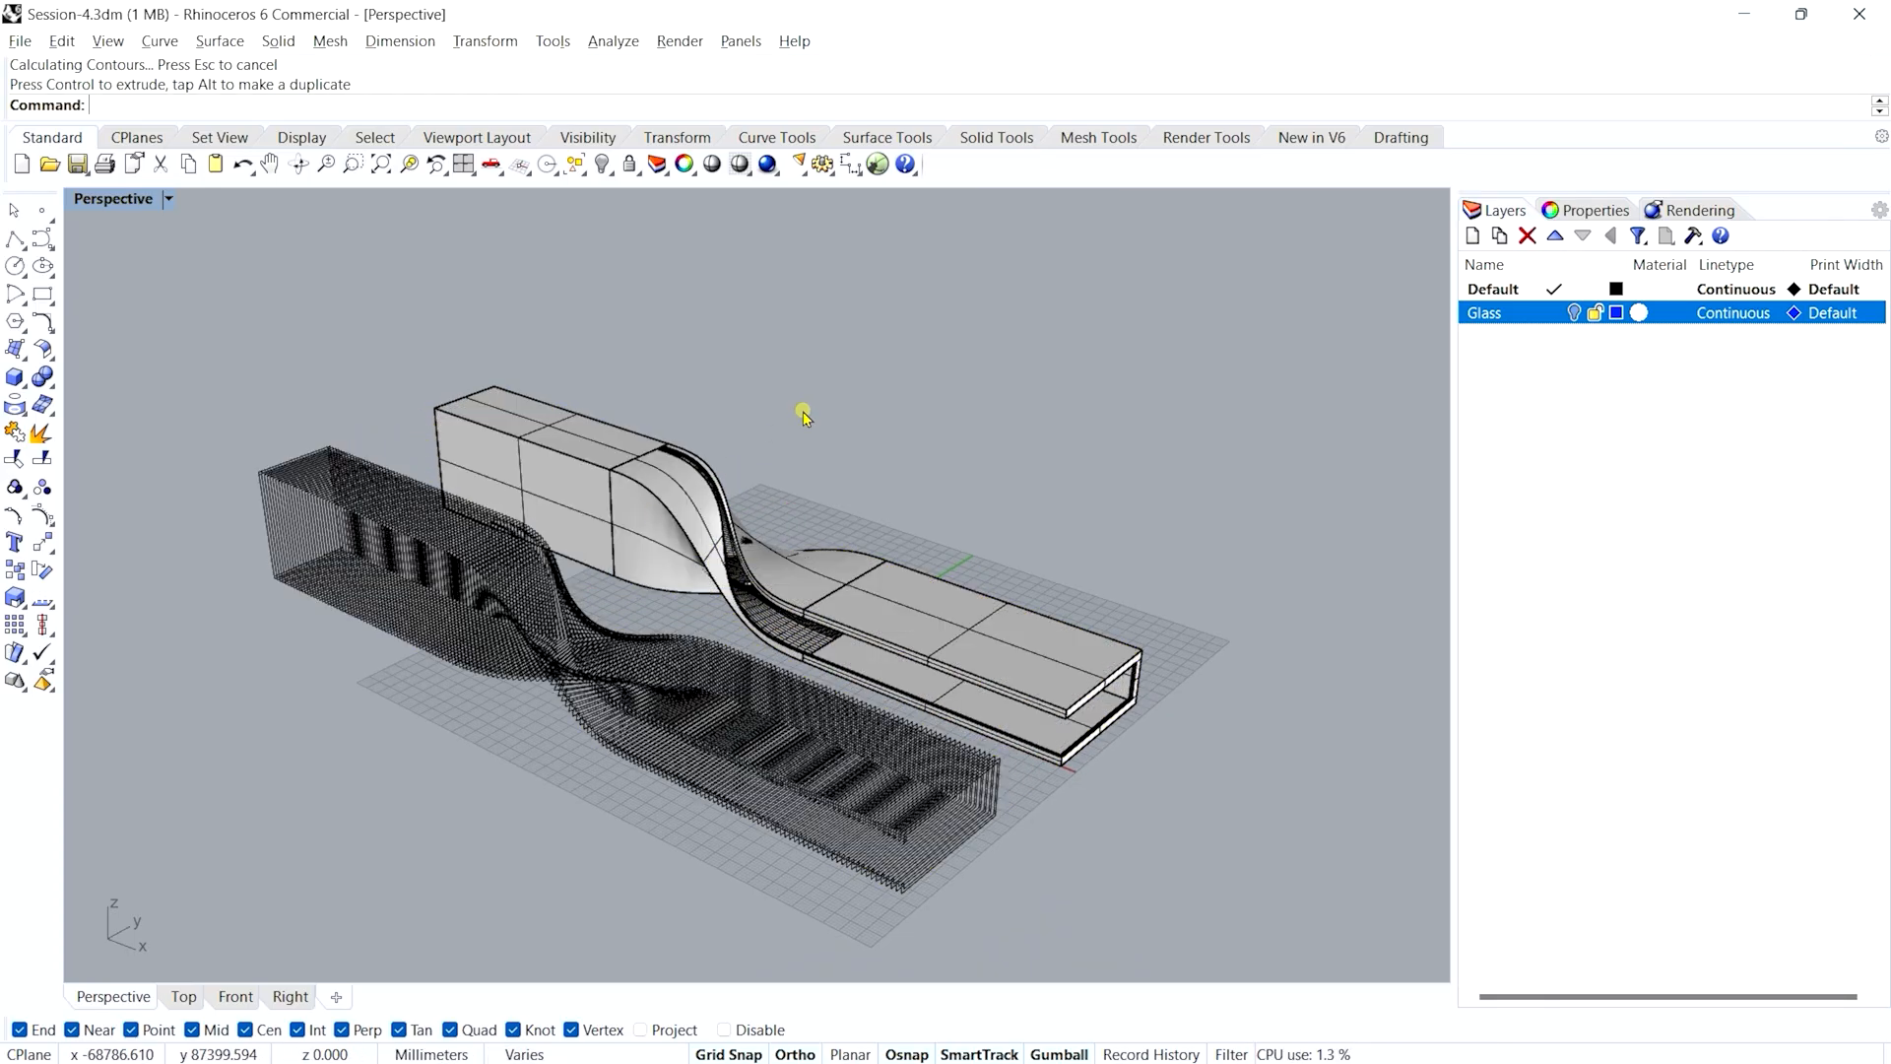
# - Examine the separated contour curves up close and undo their move off the shell
pyautogui.scroll(5, 916, 839)
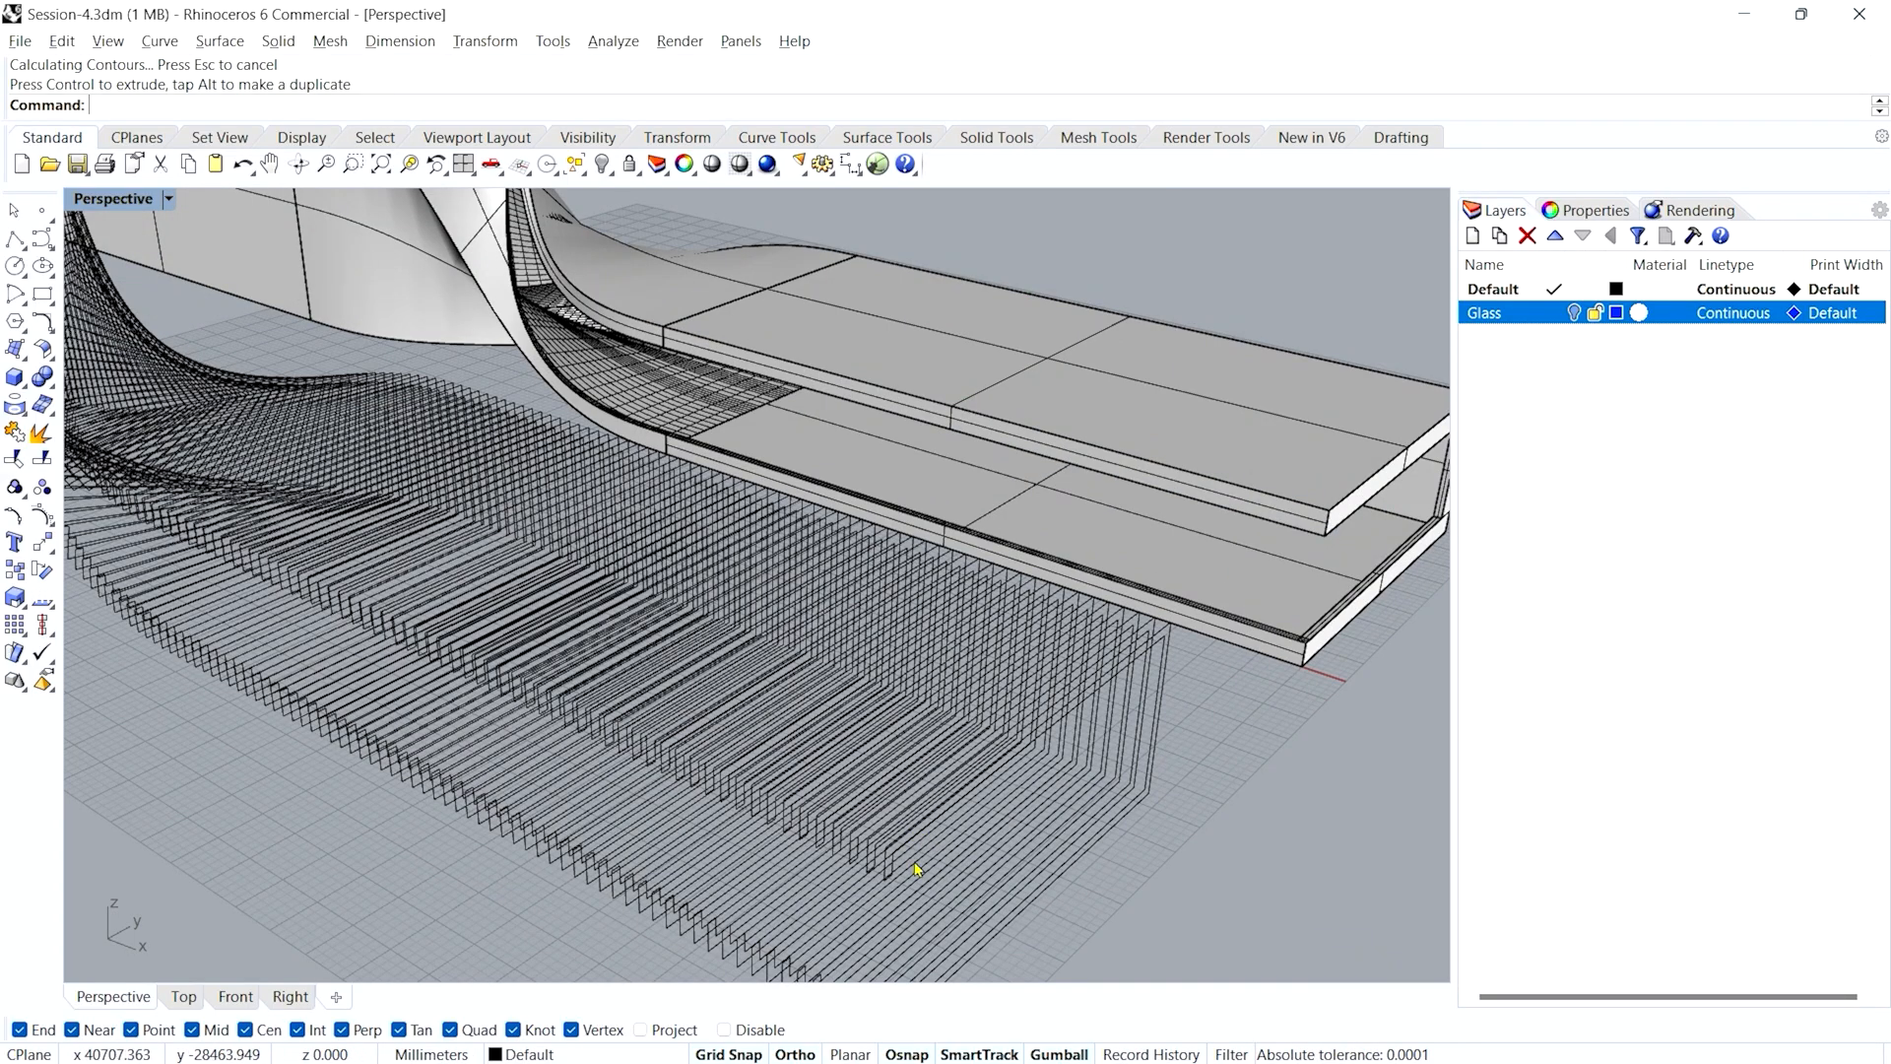
pyautogui.scroll(5, 1047, 752)
pyautogui.scroll(-5, 1074, 722)
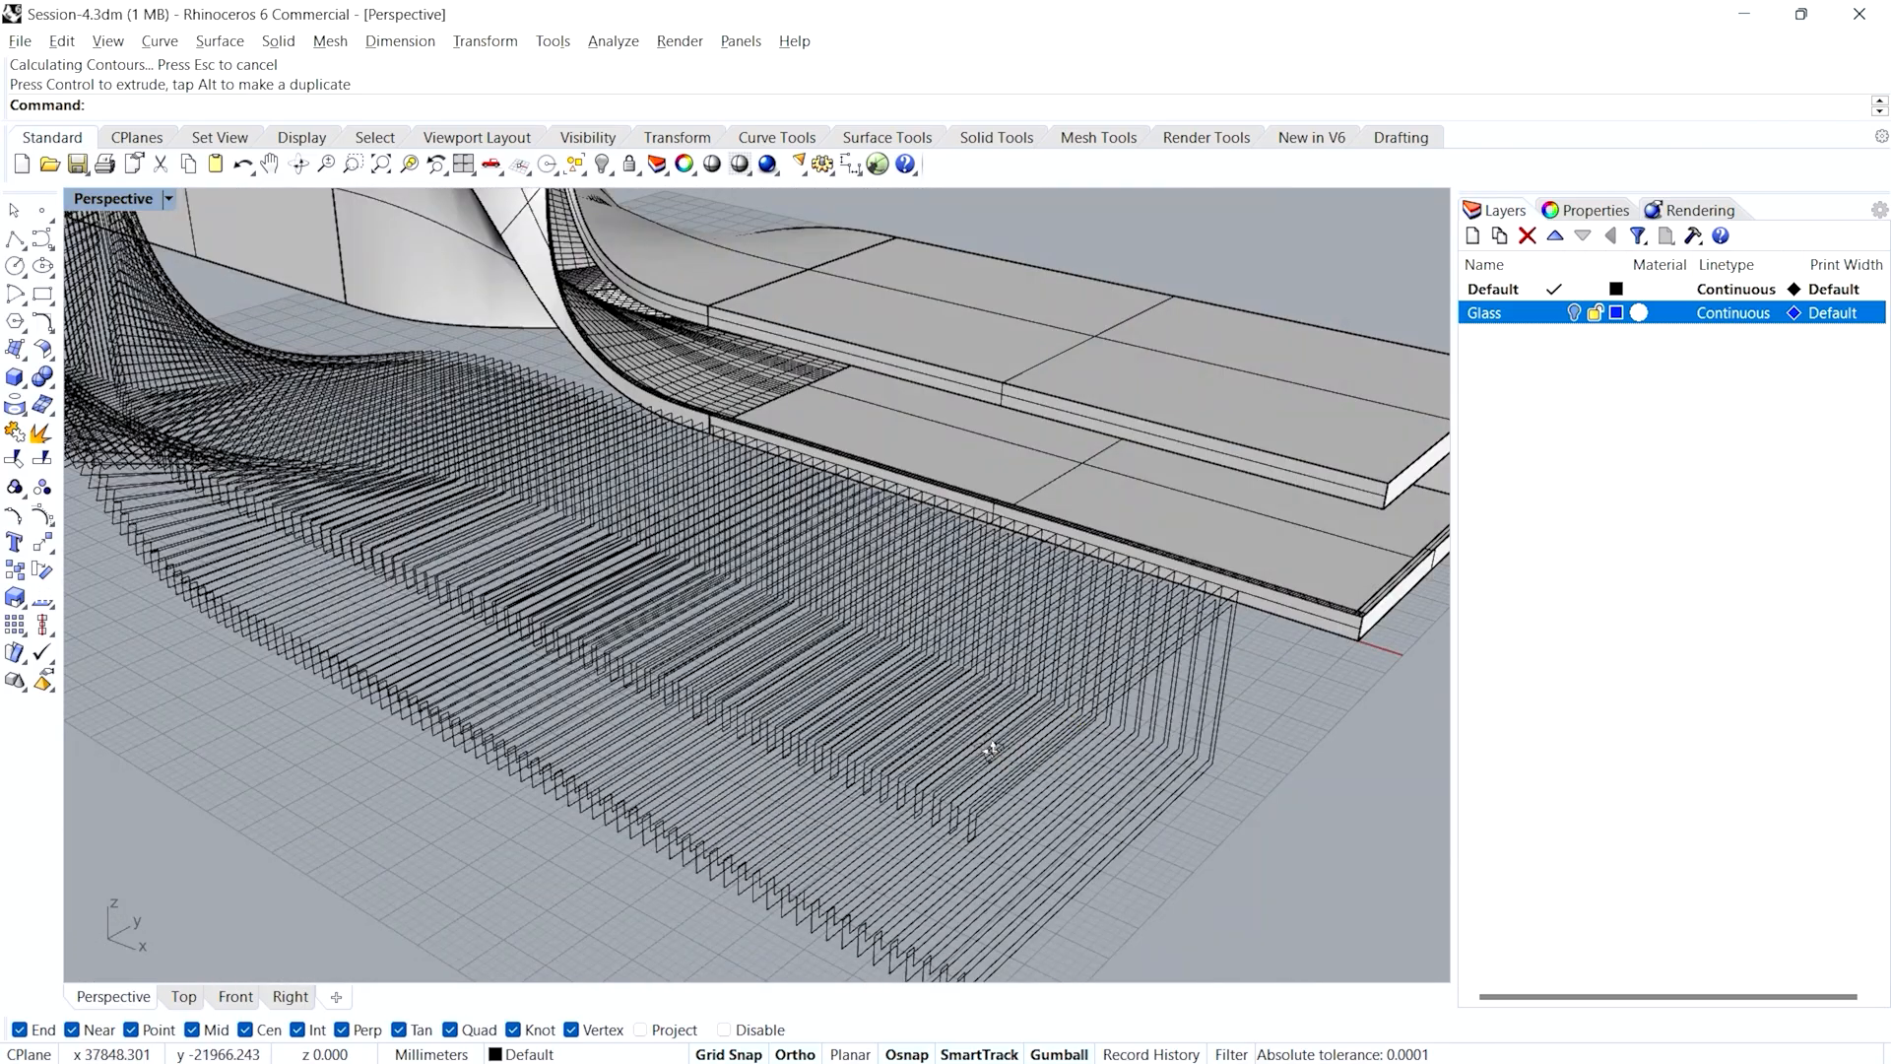
pyautogui.scroll(5, 886, 700)
pyautogui.scroll(-7, 928, 729)
pyautogui.scroll(-7, 817, 680)
pyautogui.moveTo(700, 652); pyautogui.dragTo(757, 684, button='right')
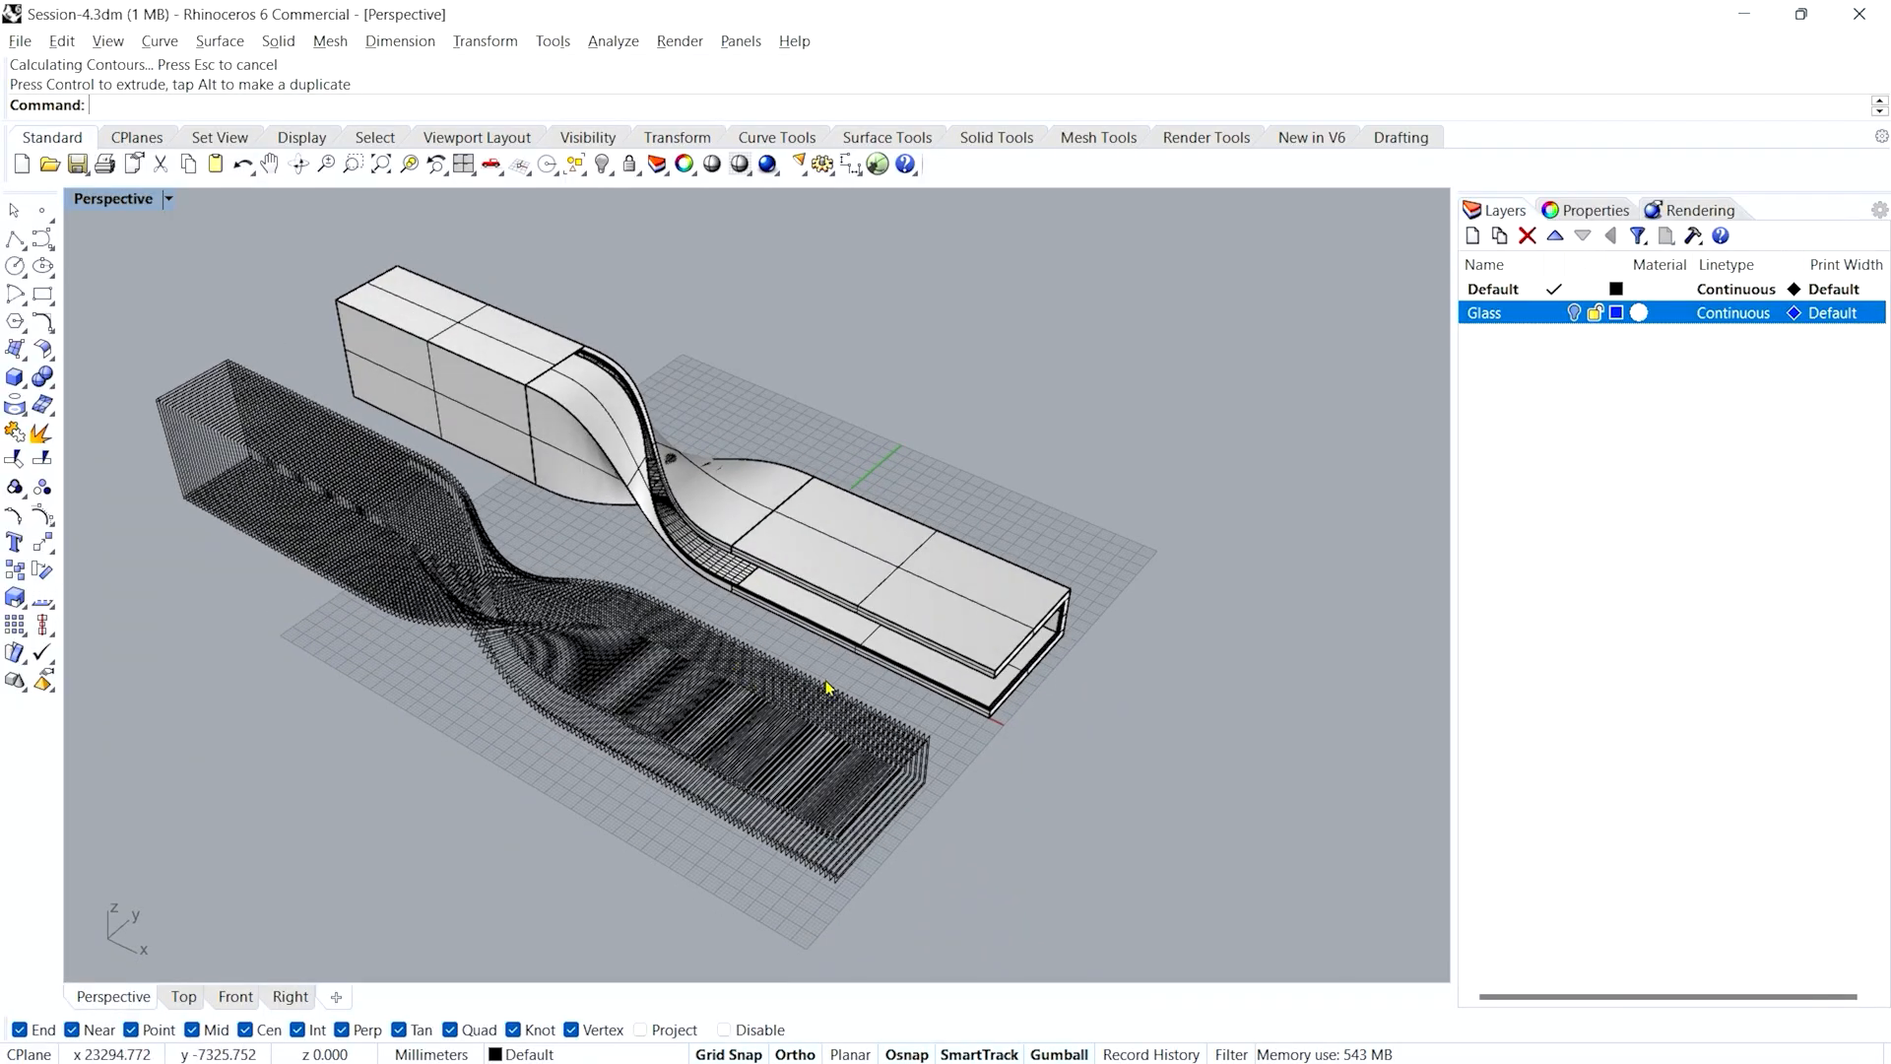
pyautogui.hotkey('ctrl', 'z')
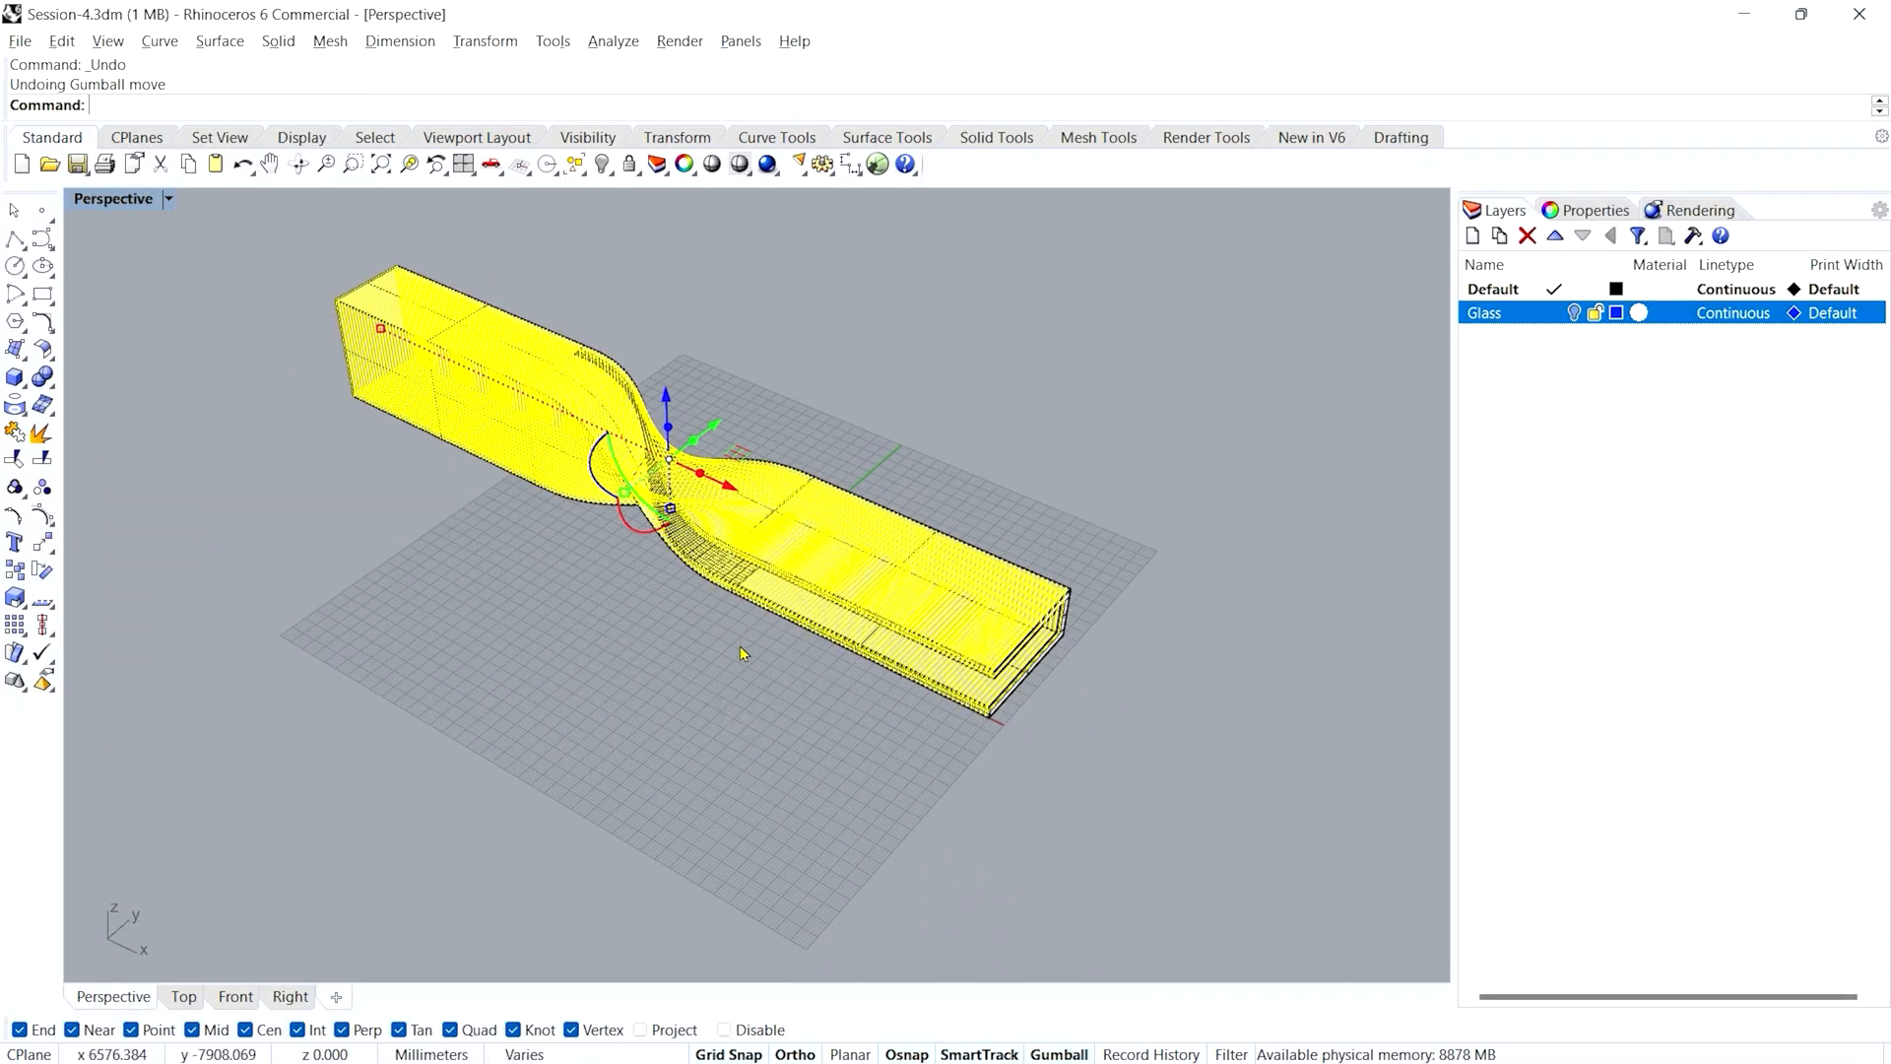
pyautogui.hotkey('ctrl', 'y')
pyautogui.hotkey('ctrl', 'z')
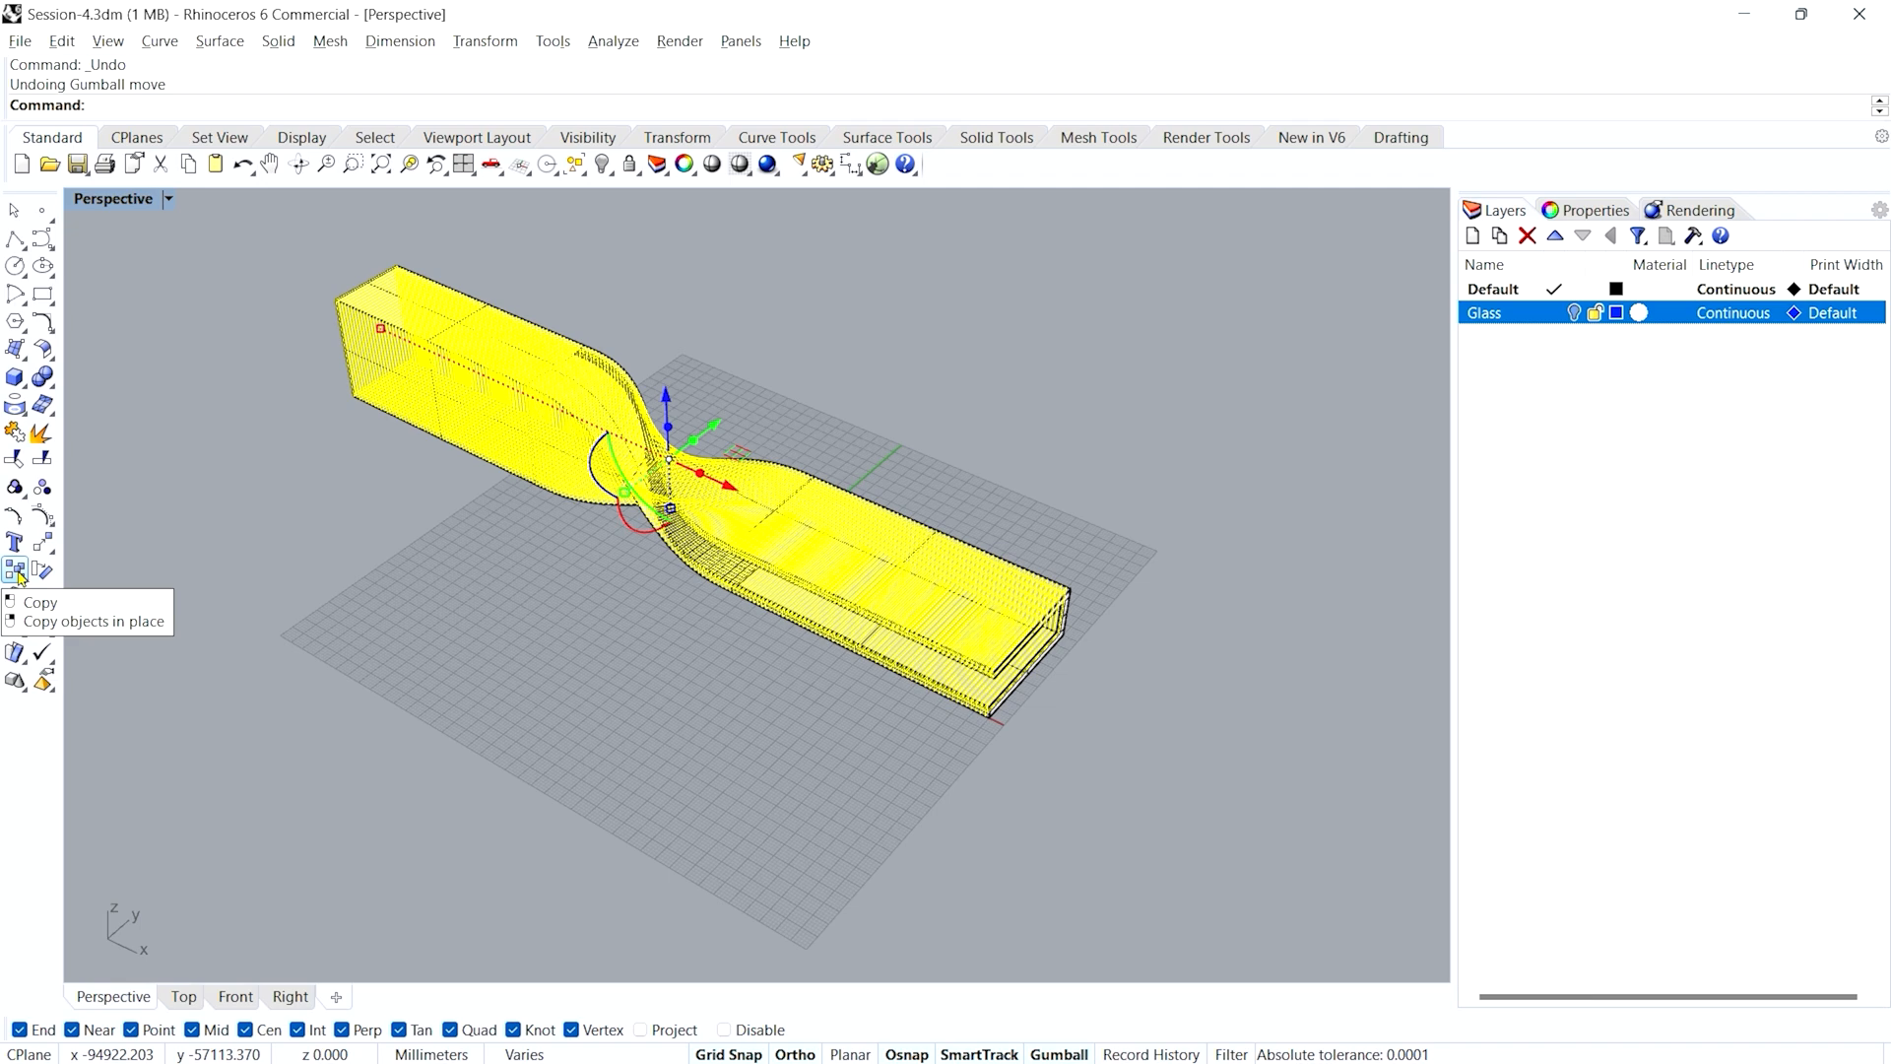
# - Copy the contour curves from the end of the Y axis to a point sideways along Y, clear of the shell
pyautogui.click(16, 570)
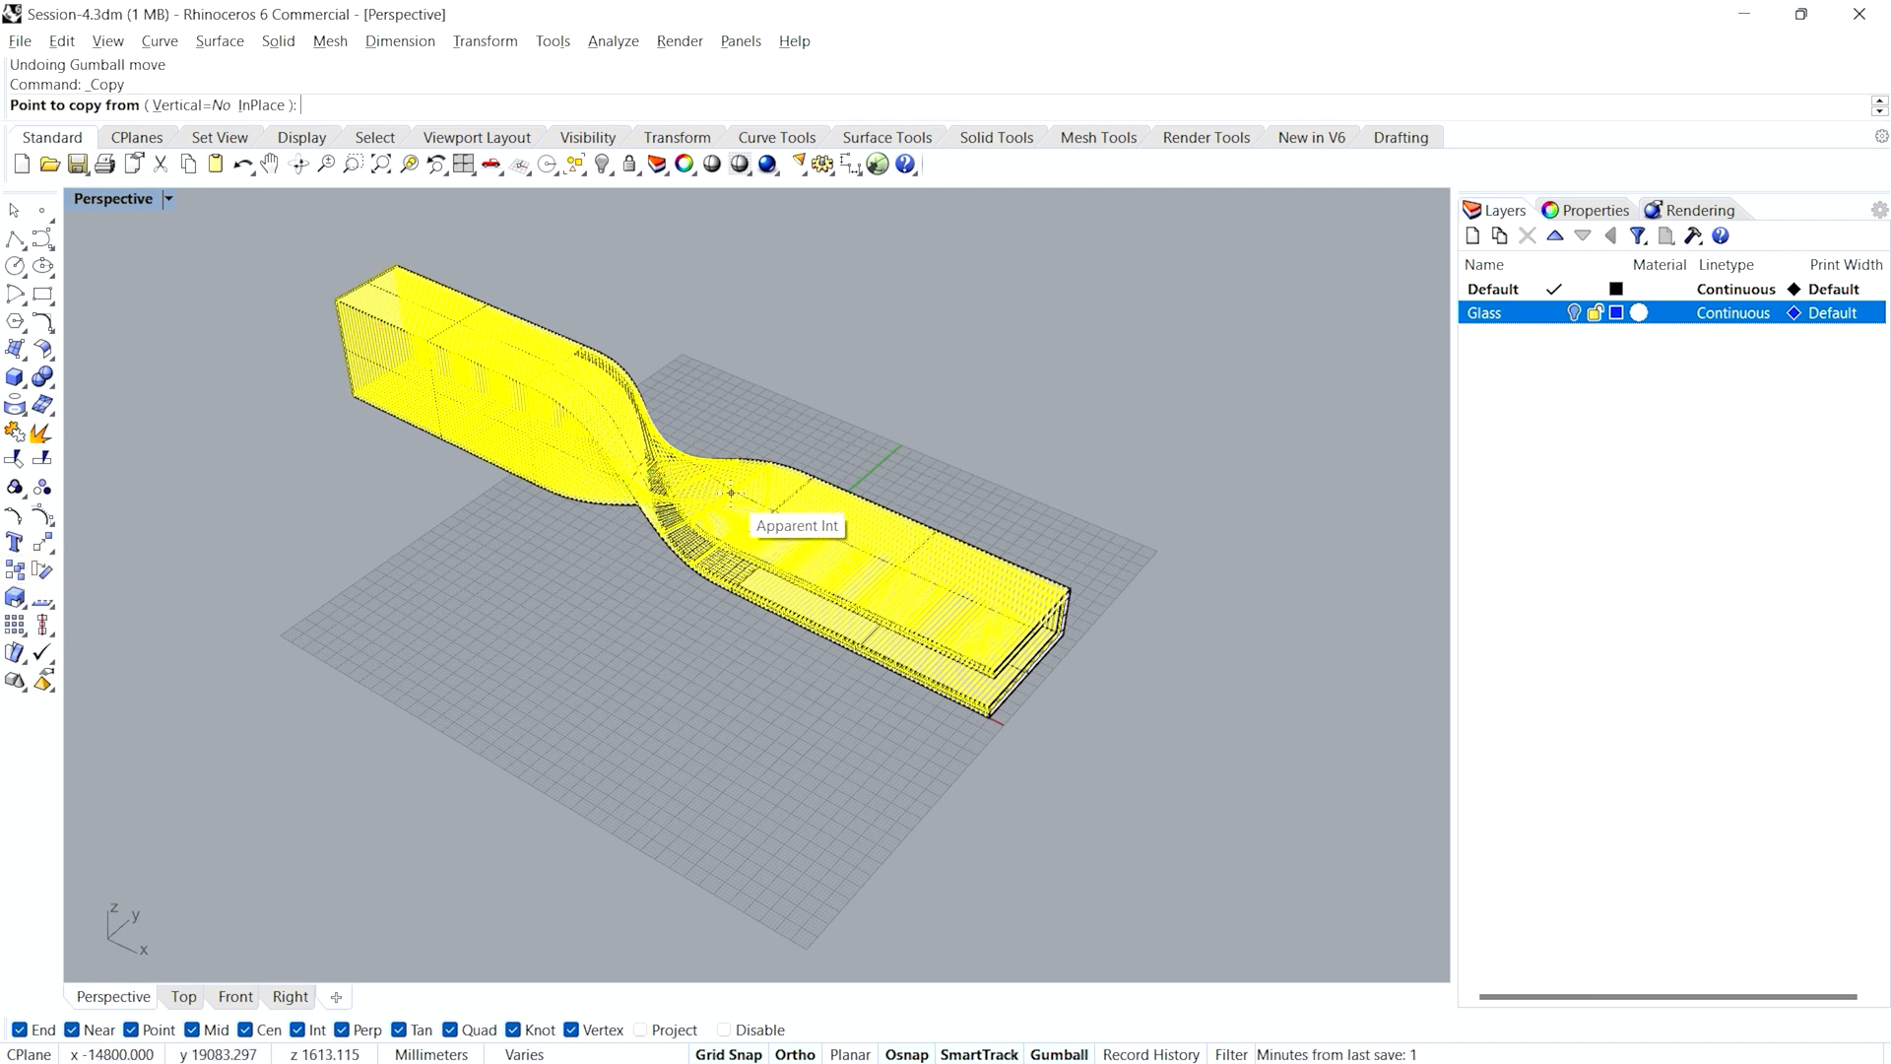
pyautogui.click(902, 444)
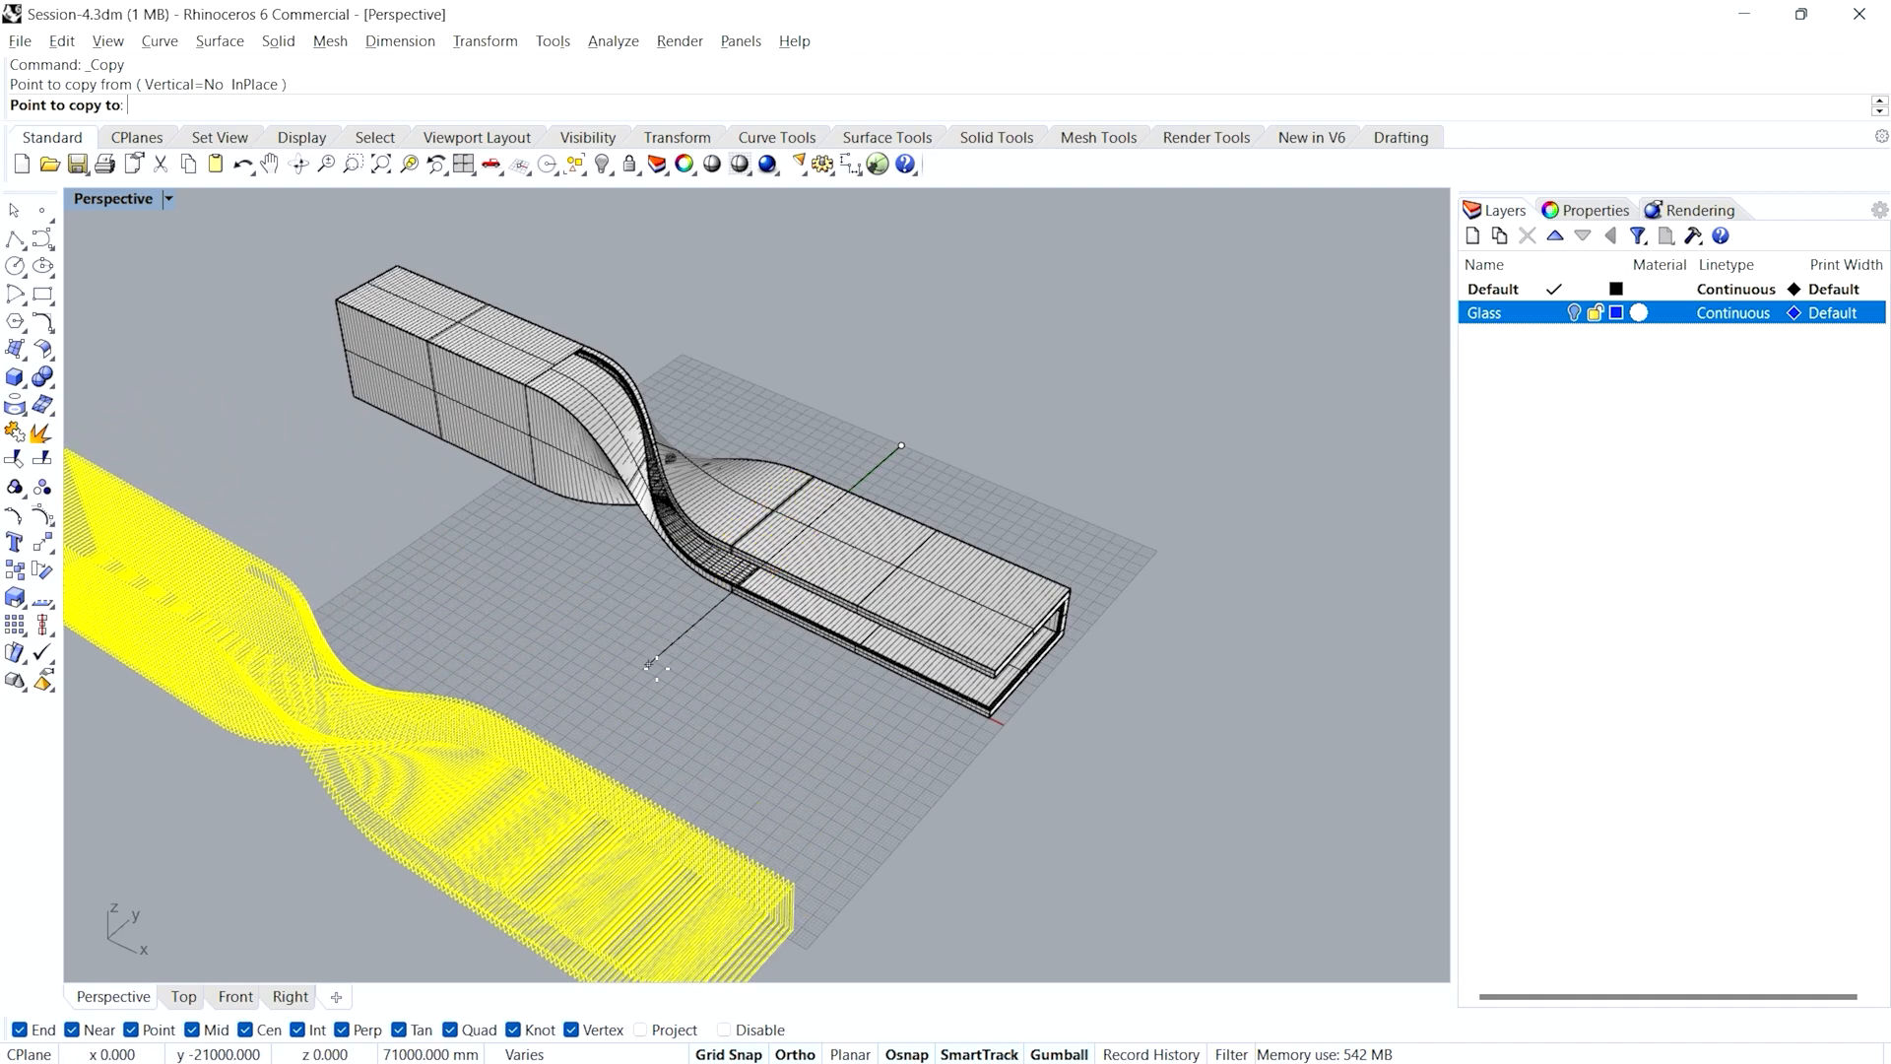
pyautogui.click(701, 656)
pyautogui.press('Return')
pyautogui.click(702, 655)
# - Select the shell together with its original contour curves in the Top view and hide them, keeping the copied contours
pyautogui.scroll(-4, 800, 642)
pyautogui.moveTo(455, 308); pyautogui.dragTo(1071, 715)
pyautogui.moveTo(1055, 661); pyautogui.dragTo(936, 694, button='right')
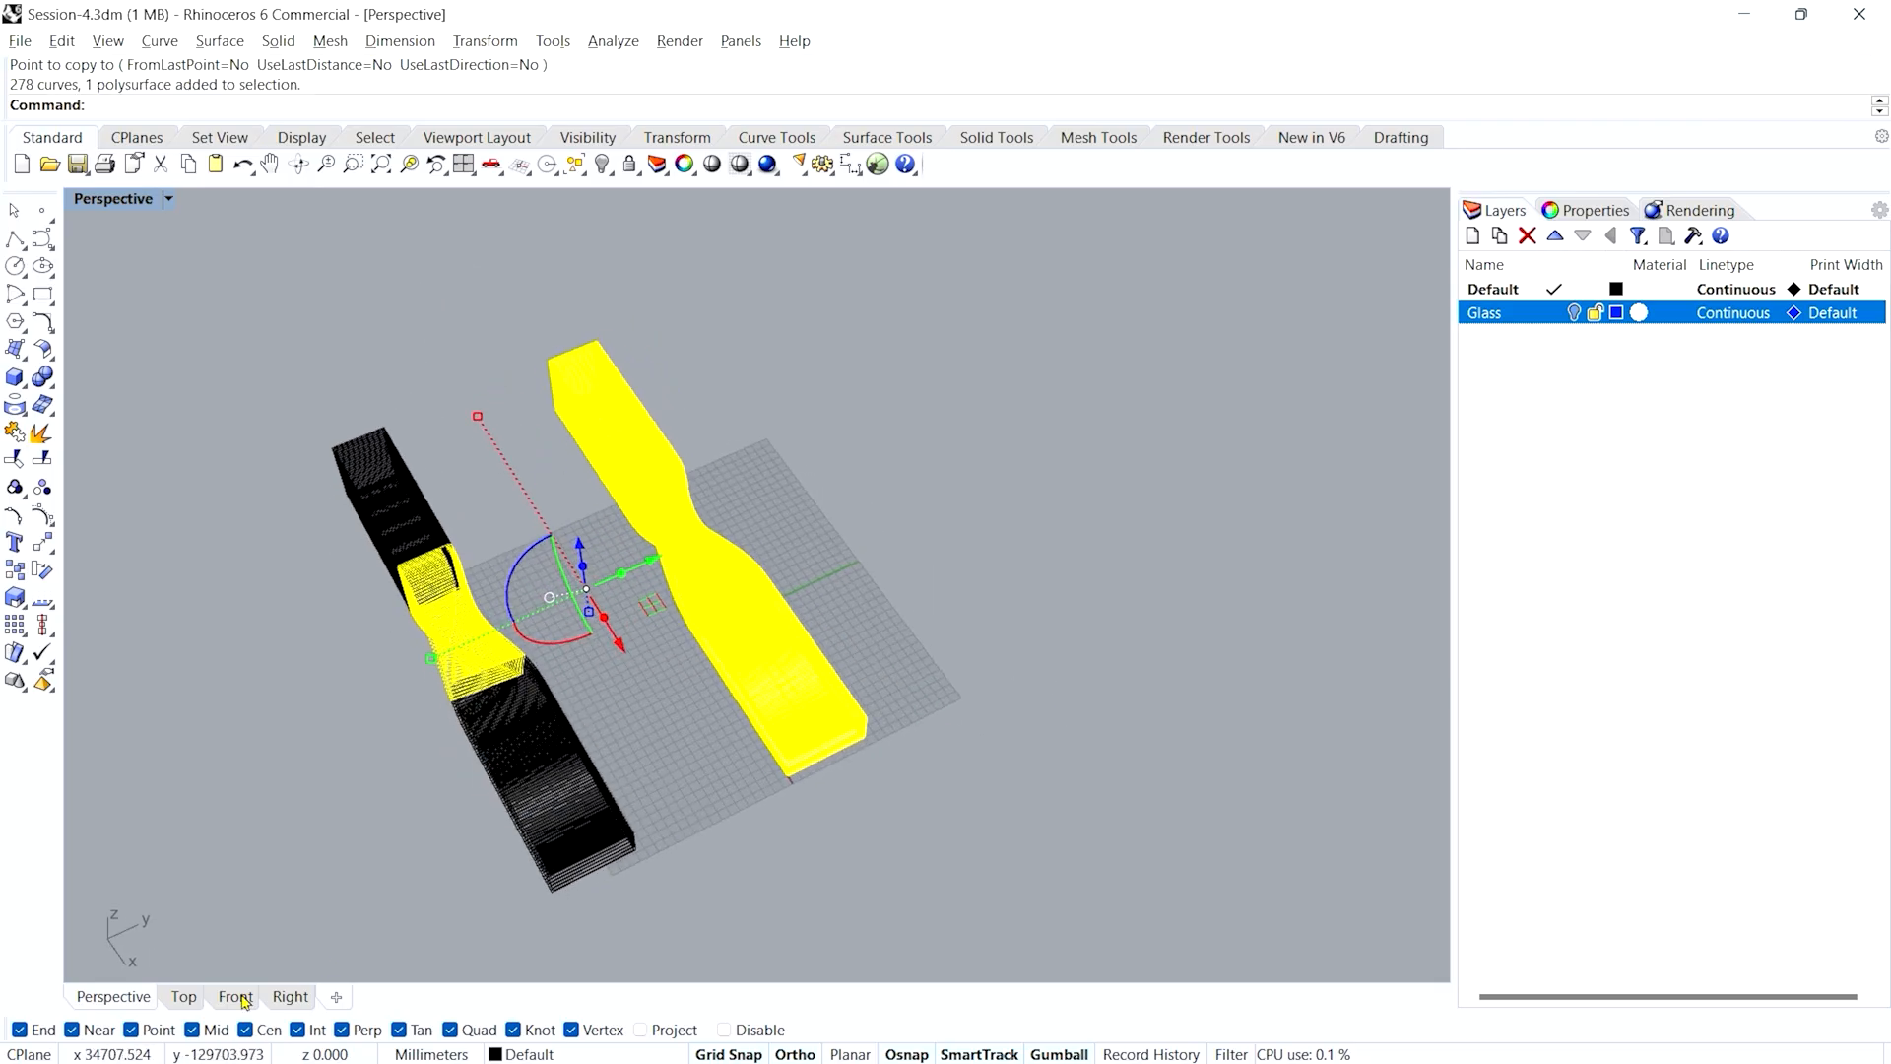
pyautogui.click(183, 996)
pyautogui.scroll(-6, 396, 495)
pyautogui.click(291, 422)
pyautogui.moveTo(220, 414); pyautogui.dragTo(1094, 665)
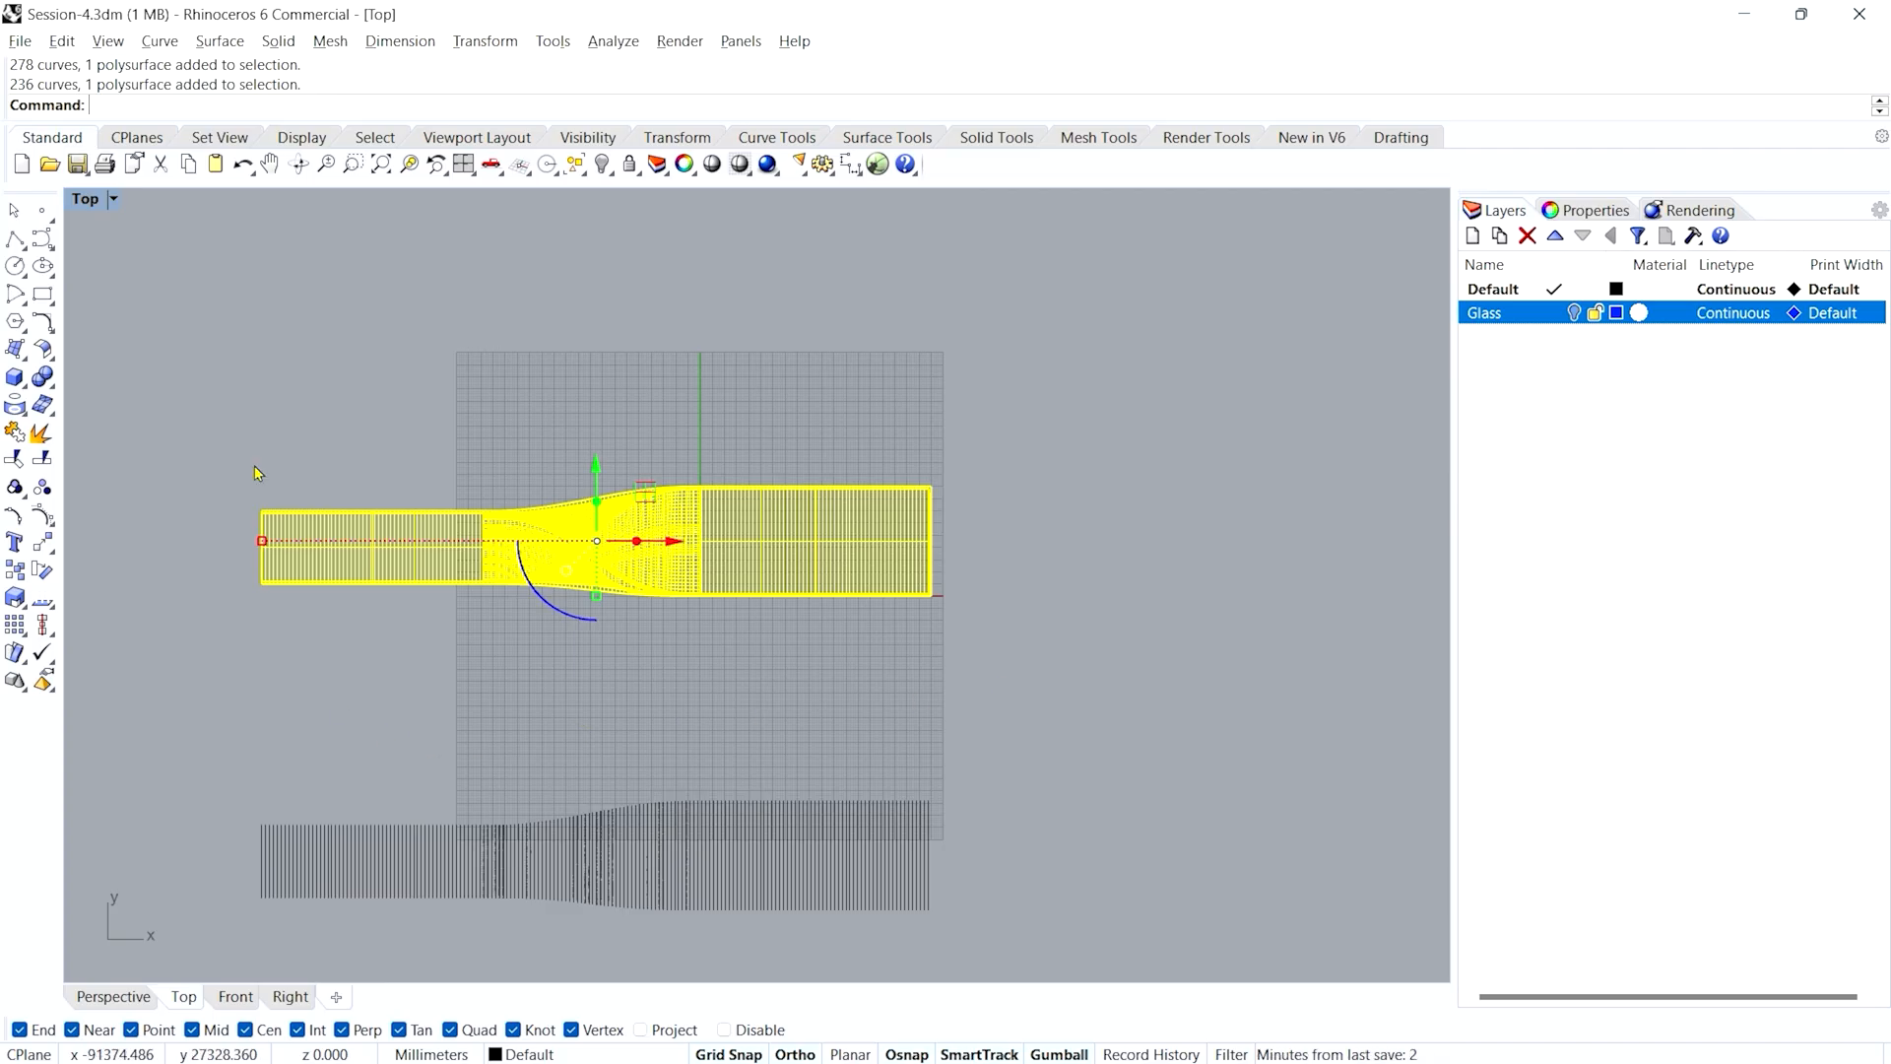
pyautogui.click(114, 996)
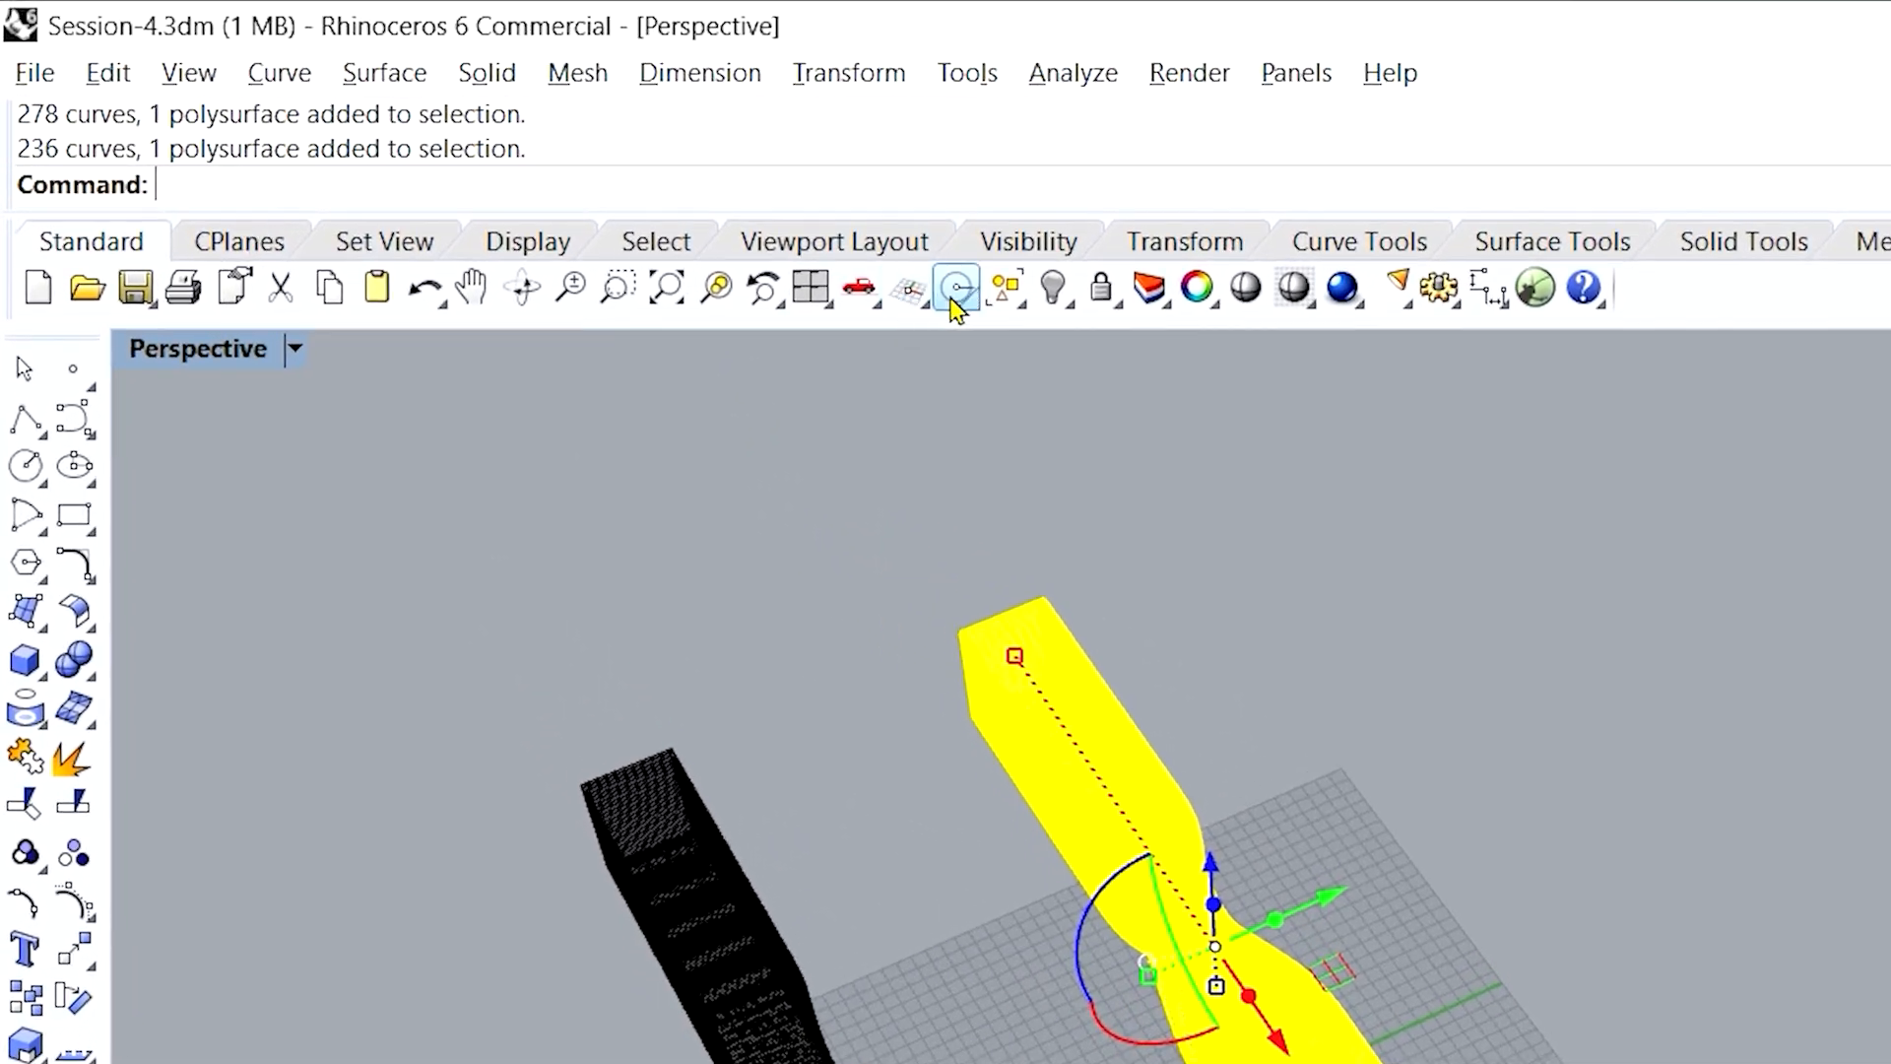
pyautogui.click(931, 254)
pyautogui.moveTo(441, 617); pyautogui.dragTo(548, 713)
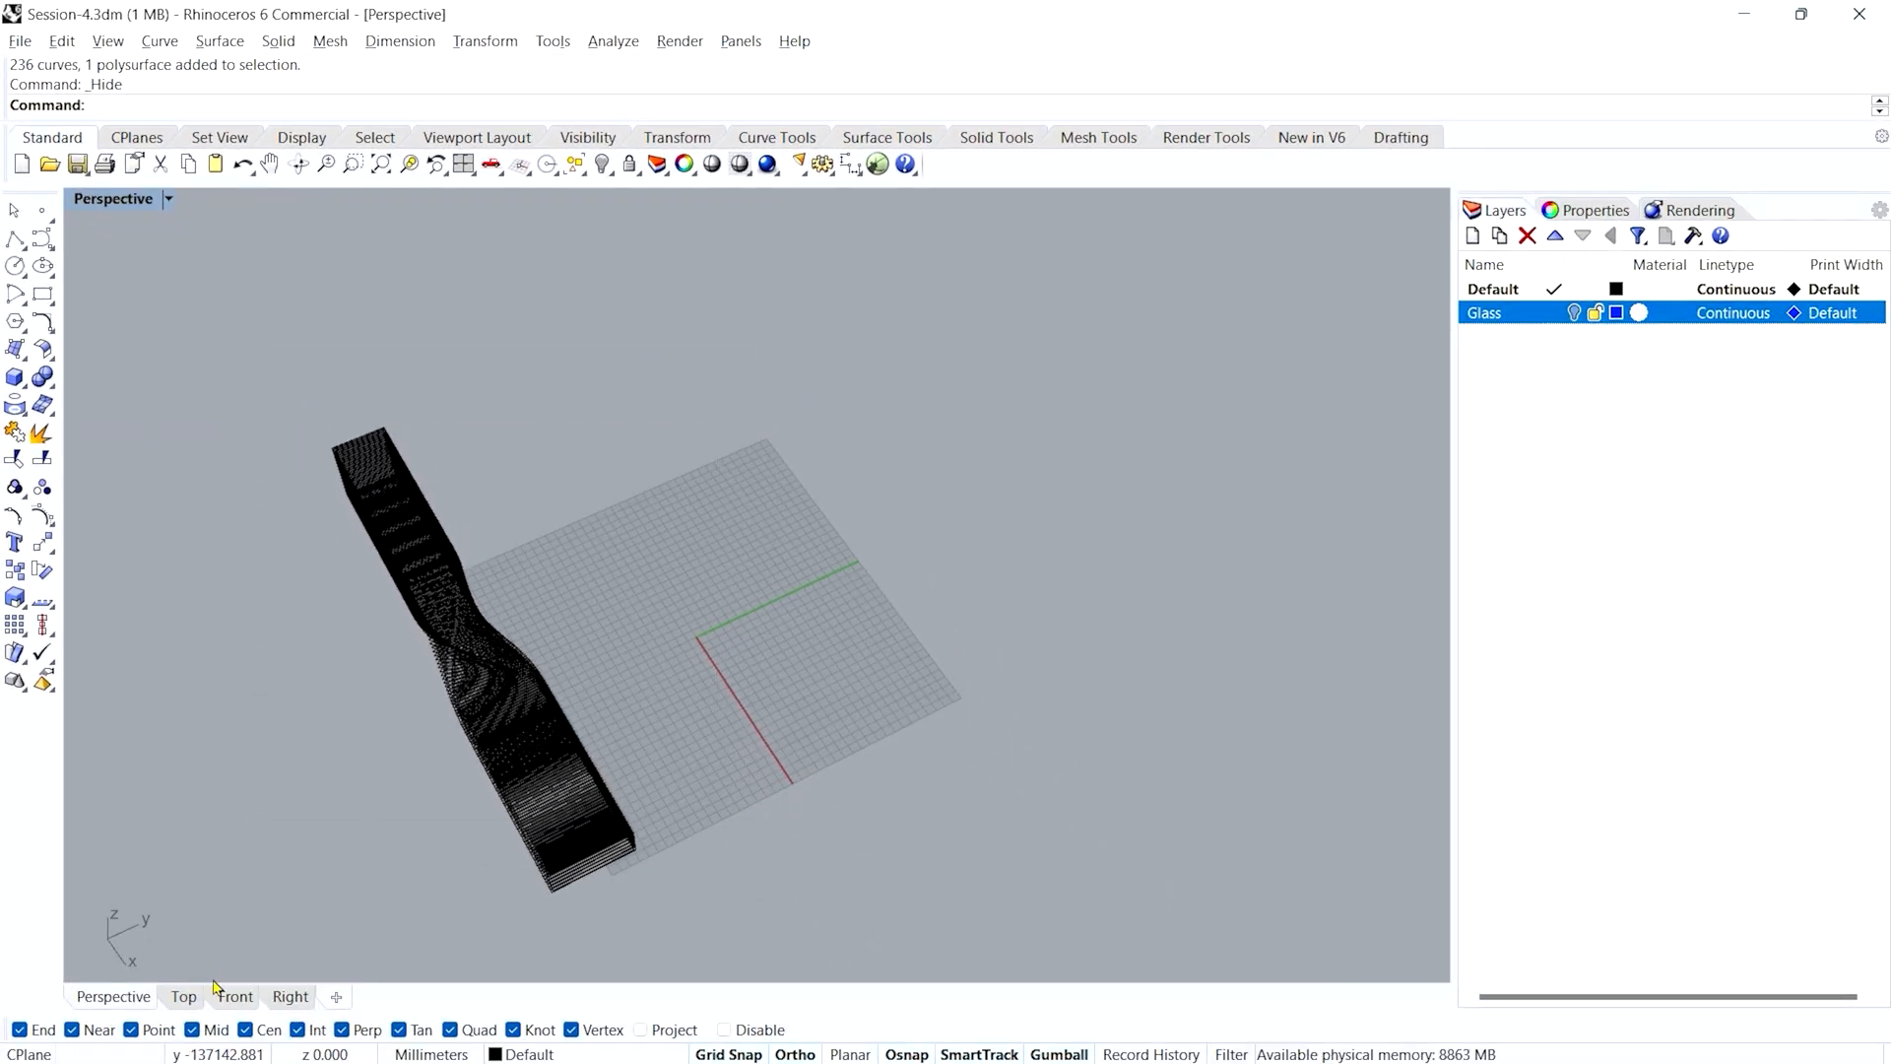
# - Examine the copied contour curves in Perspective, from the open end through the twisted section to the whole form
pyautogui.moveTo(323, 910); pyautogui.dragTo(822, 503, button='right')
pyautogui.scroll(2, 655, 493)
pyautogui.scroll(-3, 746, 522)
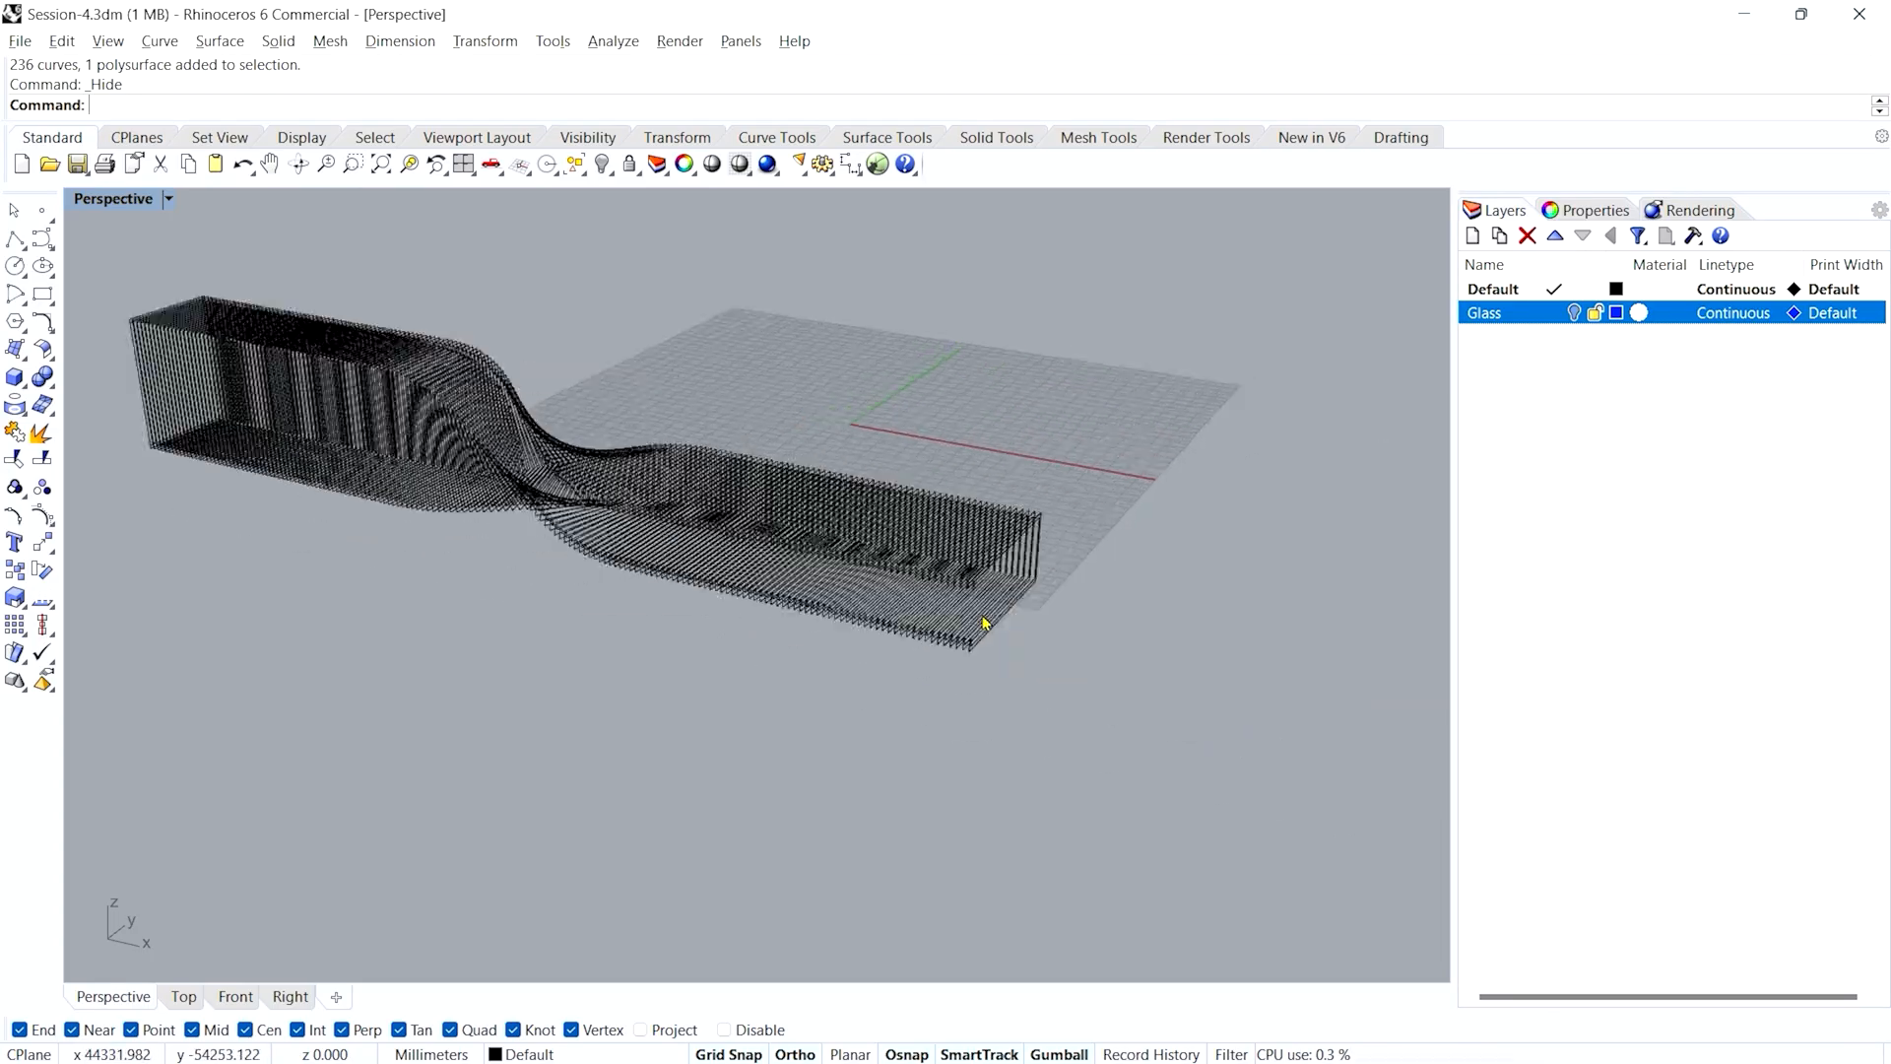
pyautogui.scroll(6, 982, 595)
pyautogui.scroll(-8, 987, 615)
pyautogui.moveTo(955, 646); pyautogui.dragTo(716, 682, button='right')
pyautogui.scroll(5, 717, 682)
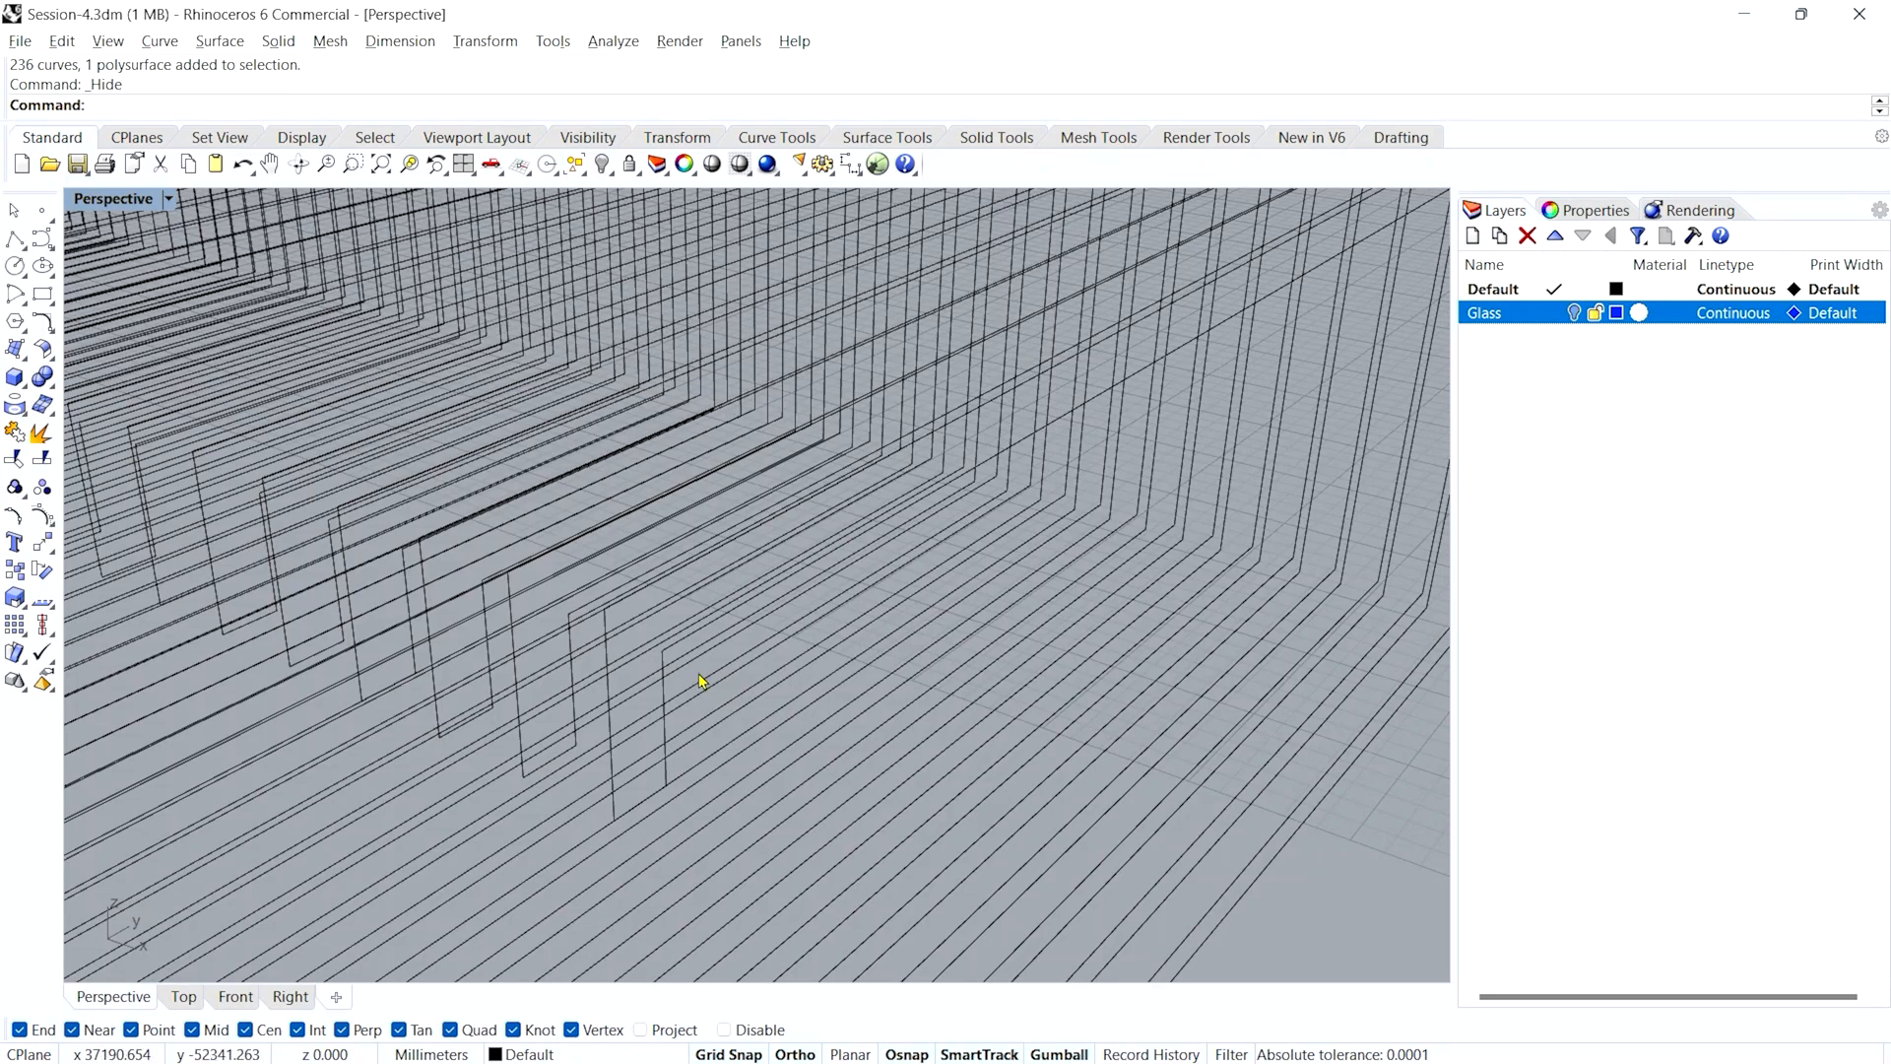
pyautogui.scroll(-5, 674, 683)
pyautogui.scroll(4, 729, 724)
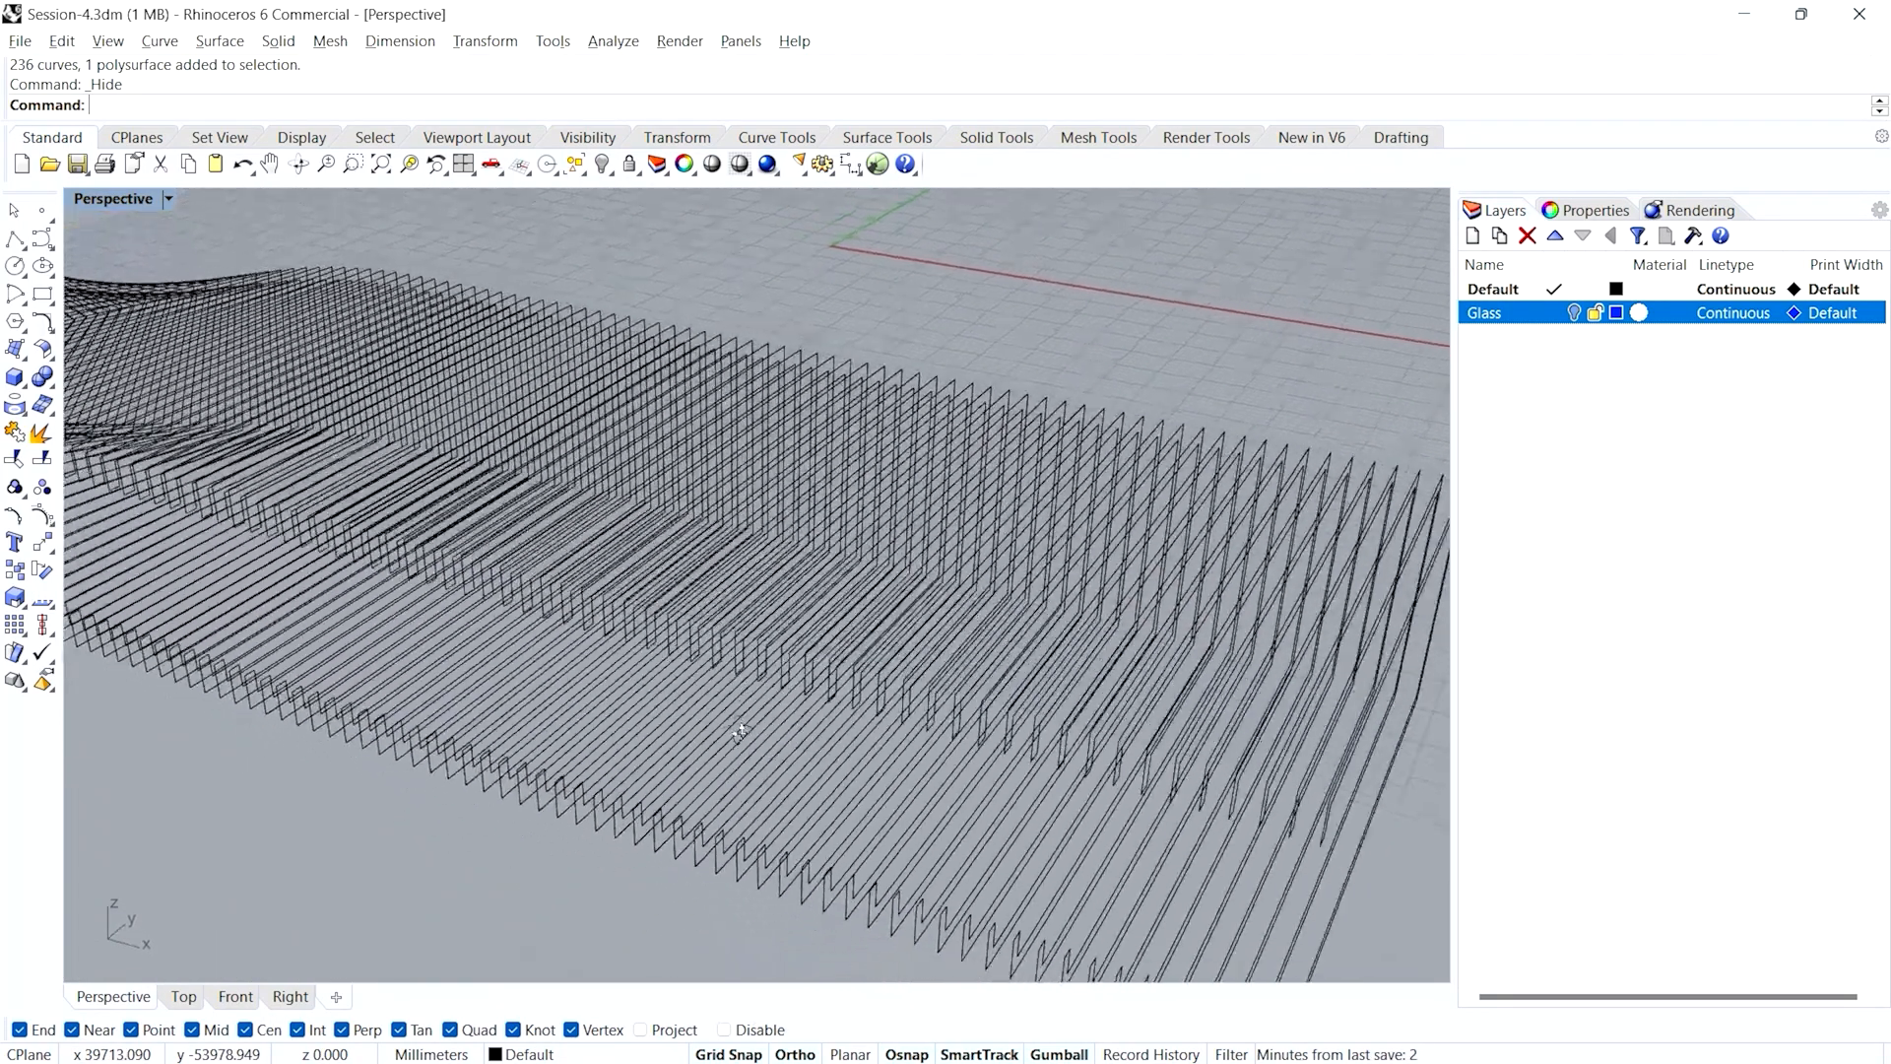
pyautogui.scroll(-2, 825, 666)
pyautogui.scroll(-2, 384, 625)
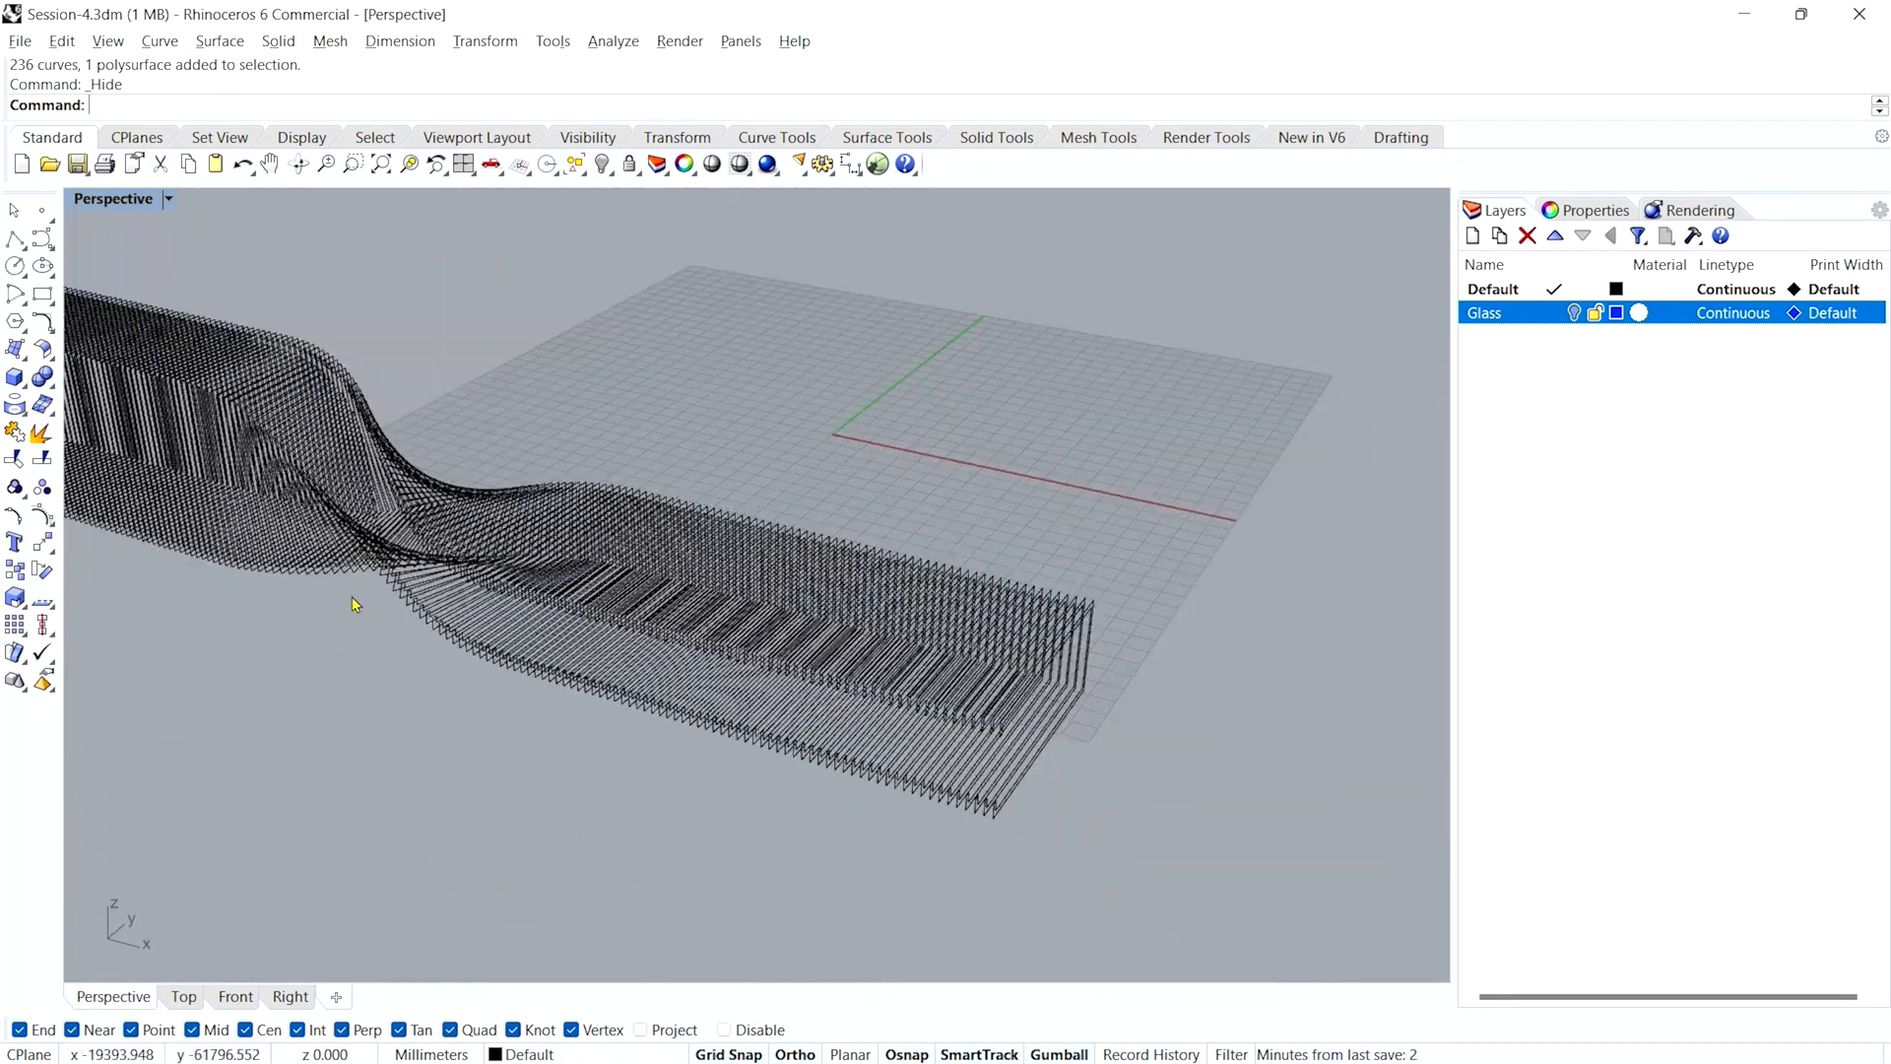
pyautogui.scroll(-2, 551, 596)
pyautogui.scroll(2, 507, 566)
pyautogui.scroll(3, 505, 567)
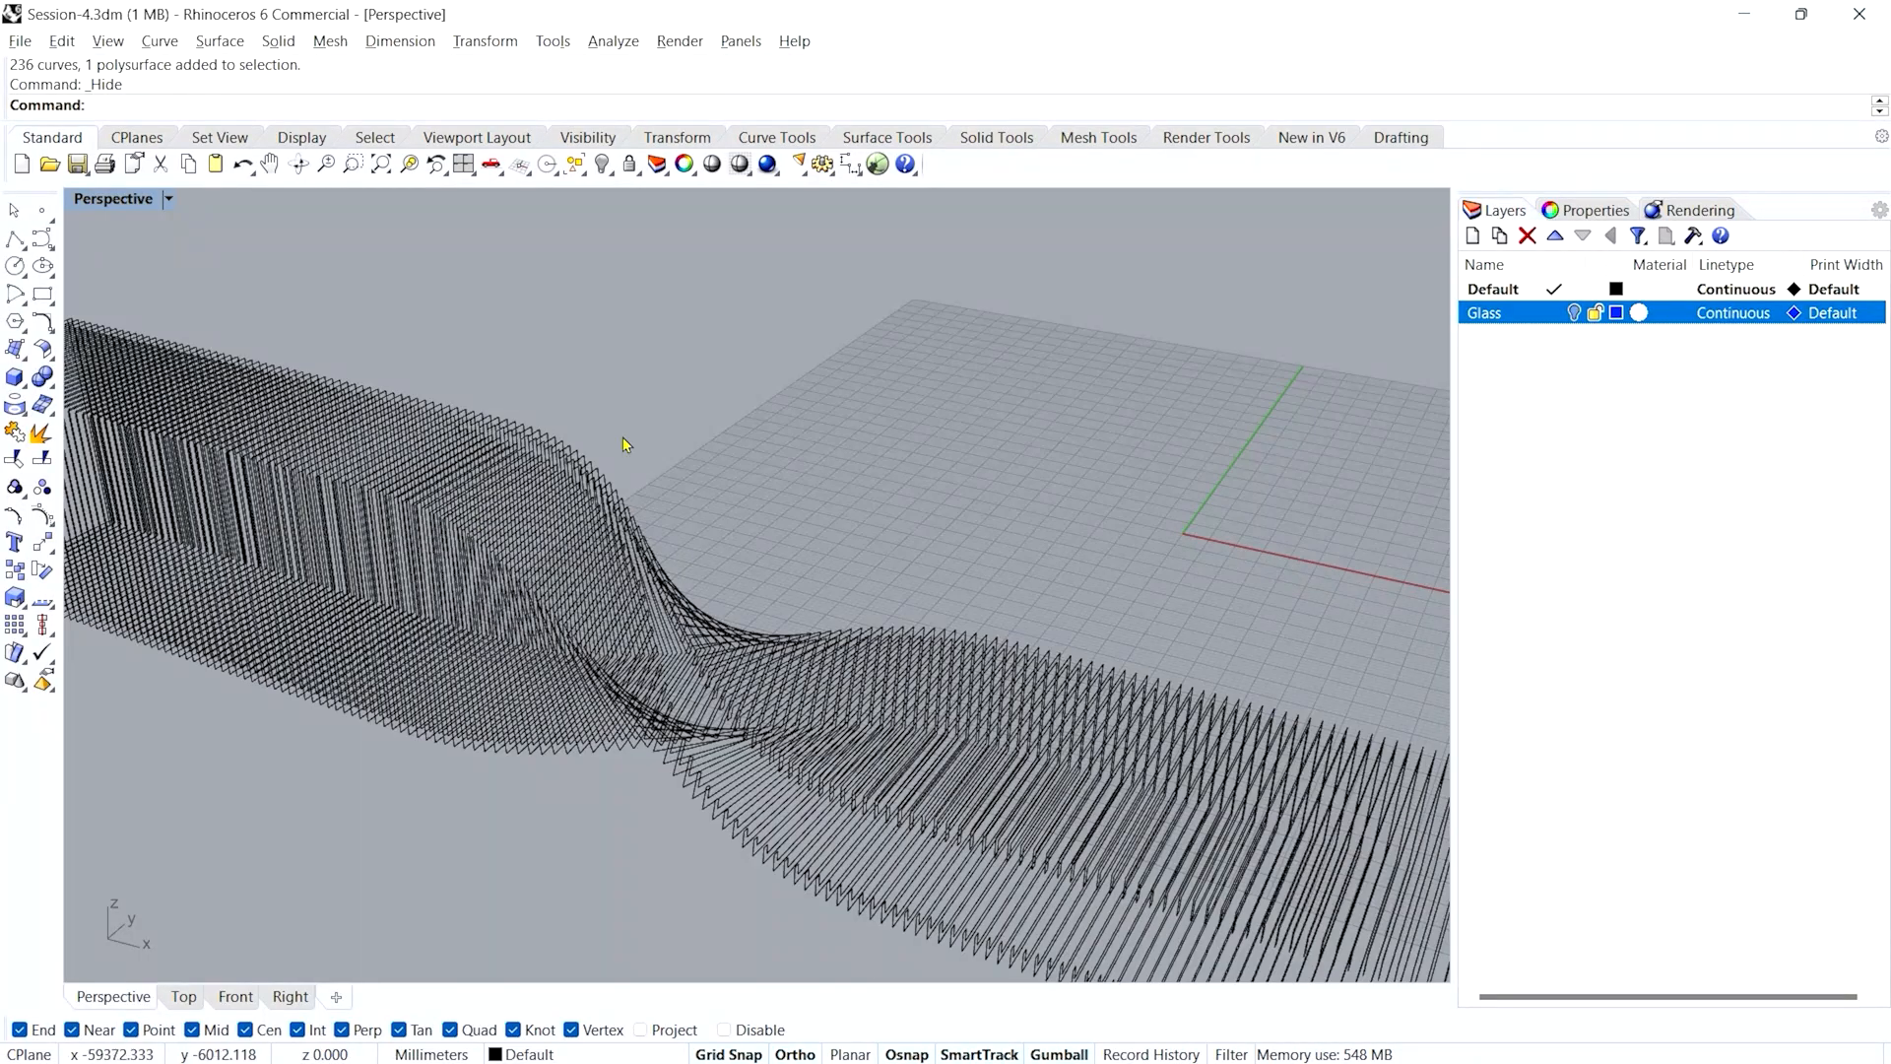
pyautogui.scroll(-8, 567, 475)
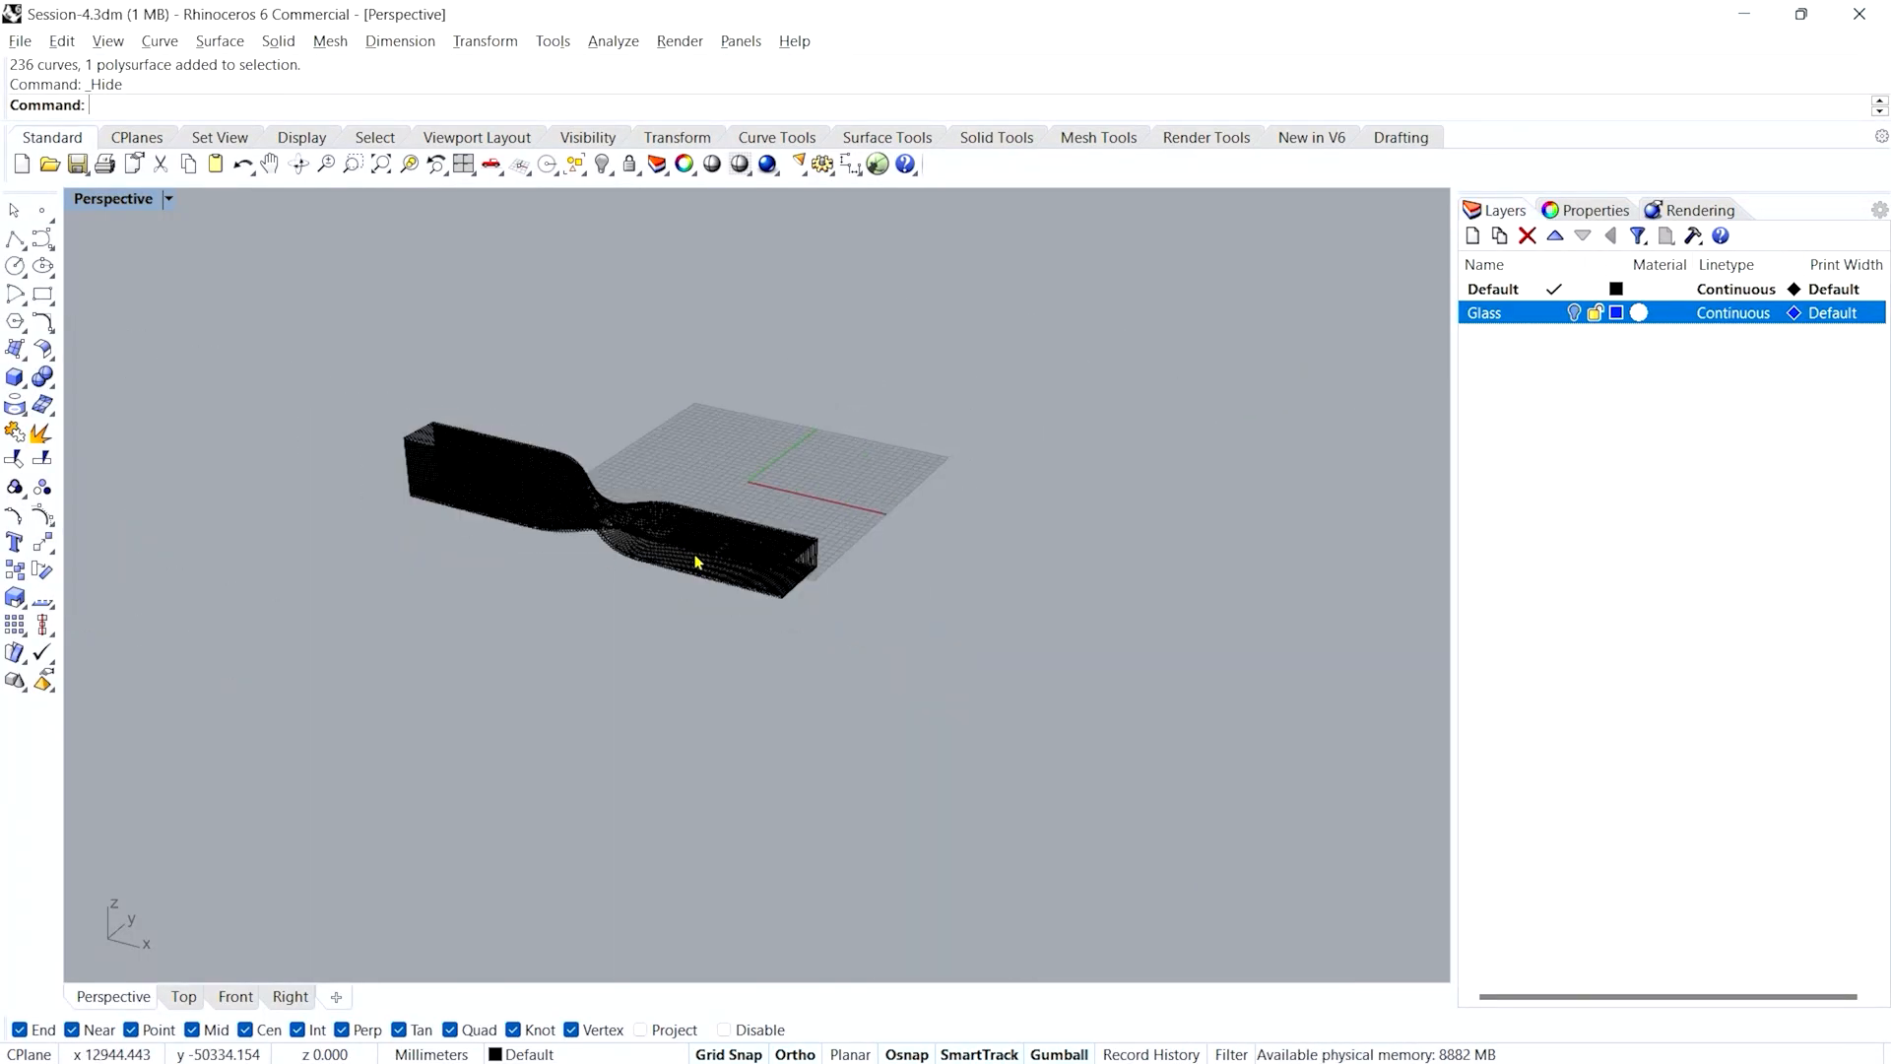
# - Start the ExtrudeCrv command for extruding the copied contour curves
pyautogui.scroll(4, 480, 472)
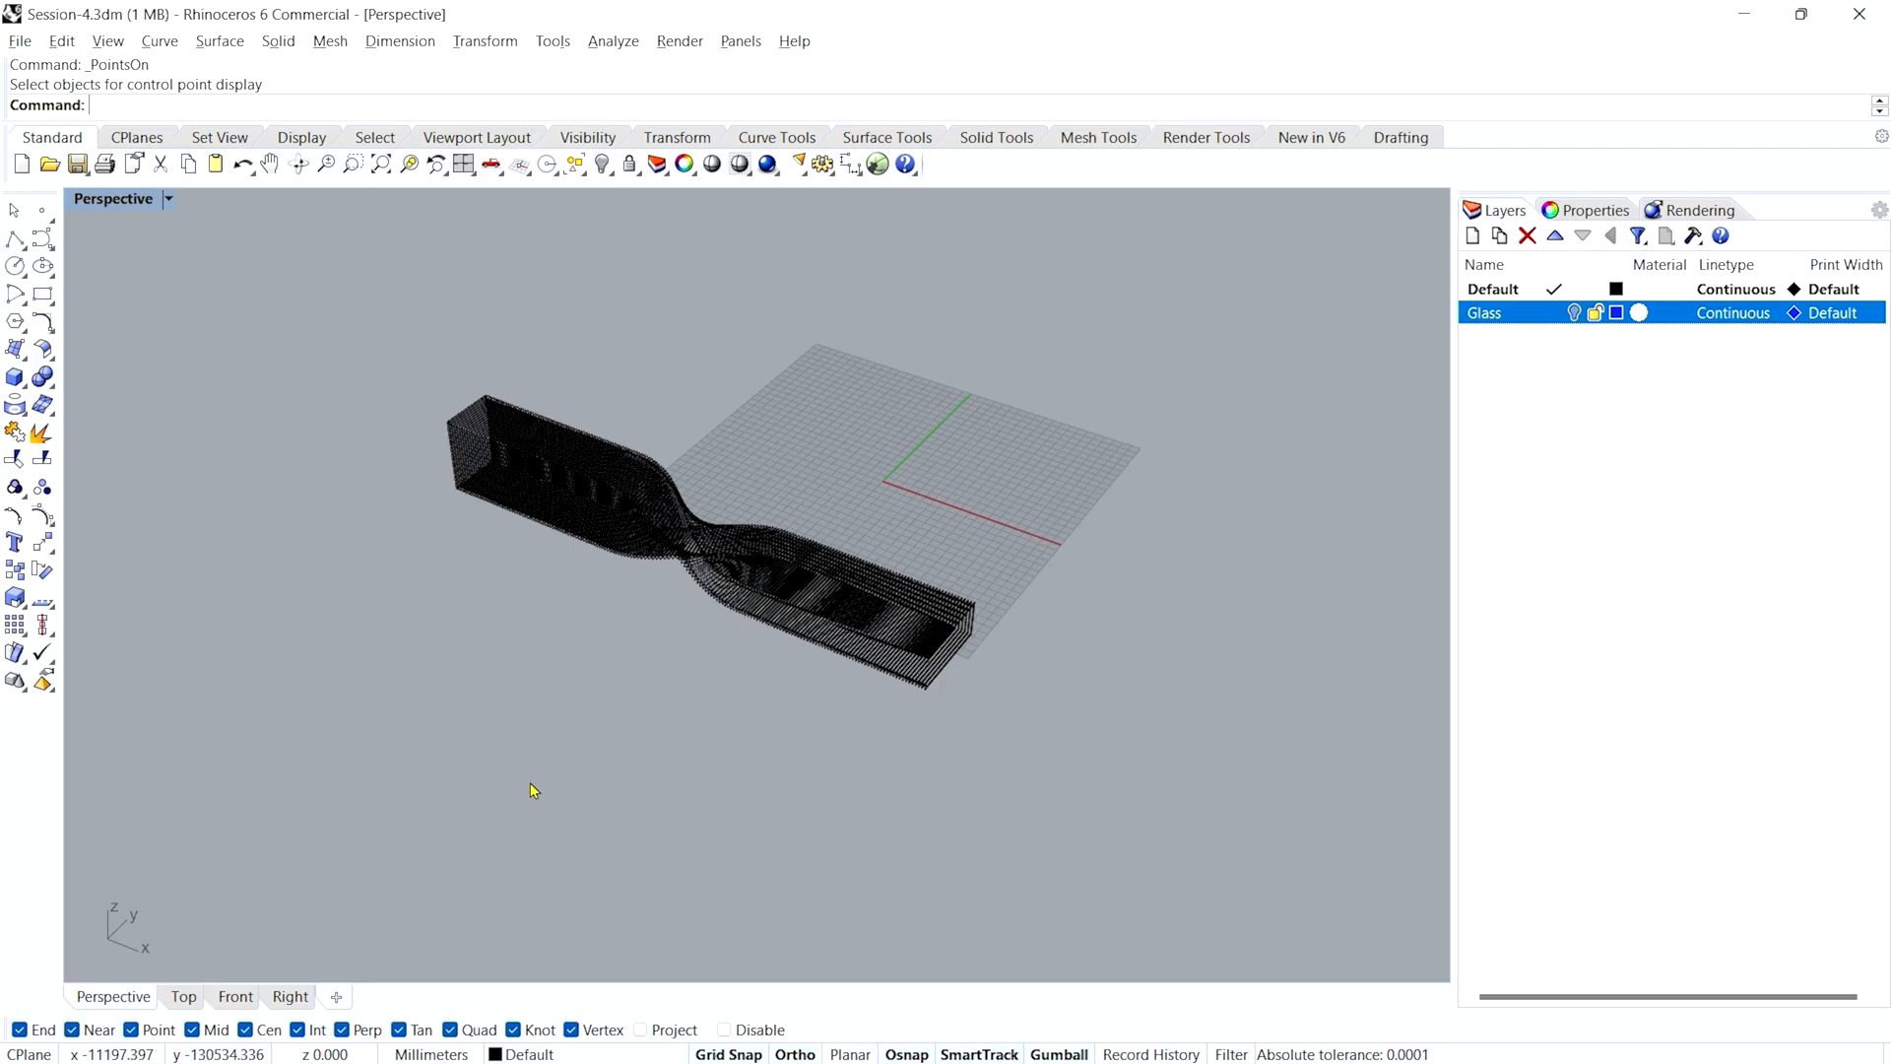
pyautogui.moveTo(870, 722); pyautogui.dragTo(866, 576, button='right')
pyautogui.scroll(4, 874, 557)
pyautogui.scroll(5, 876, 552)
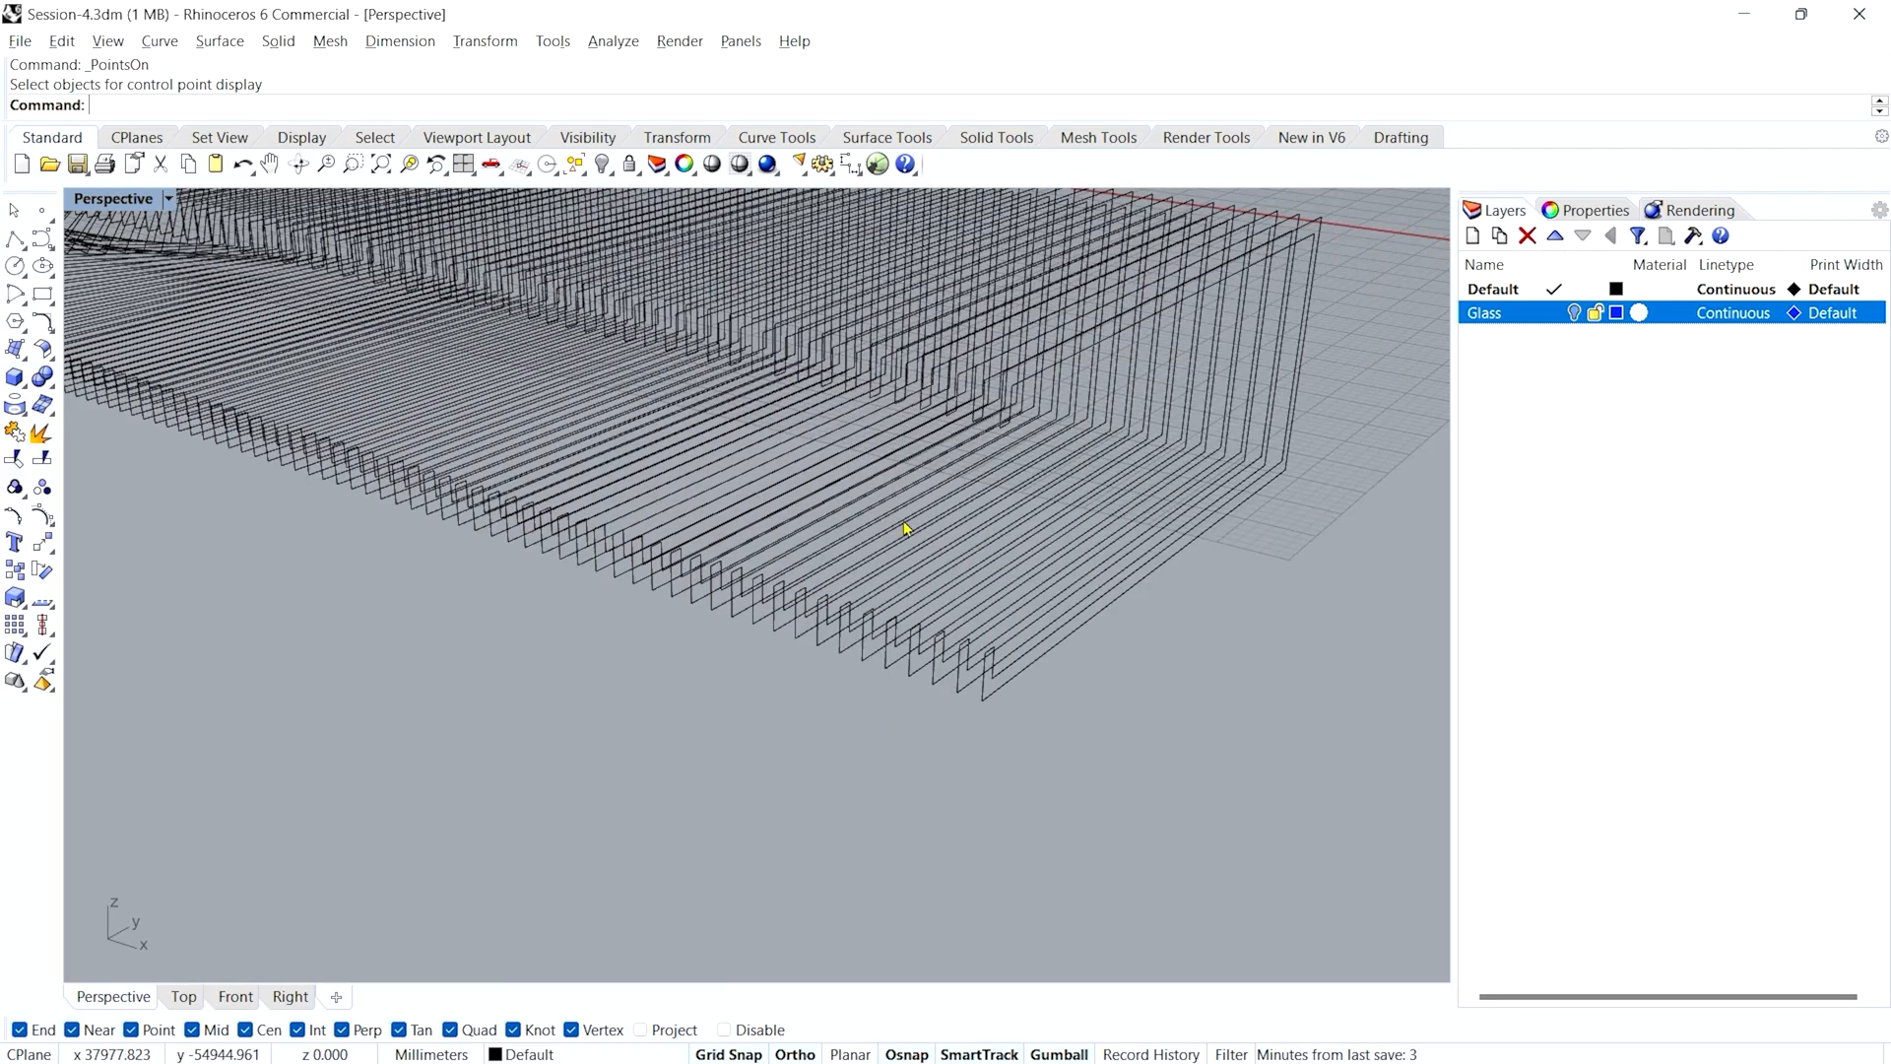
pyautogui.scroll(-6, 751, 654)
pyautogui.moveTo(751, 654); pyautogui.dragTo(782, 709, button='right')
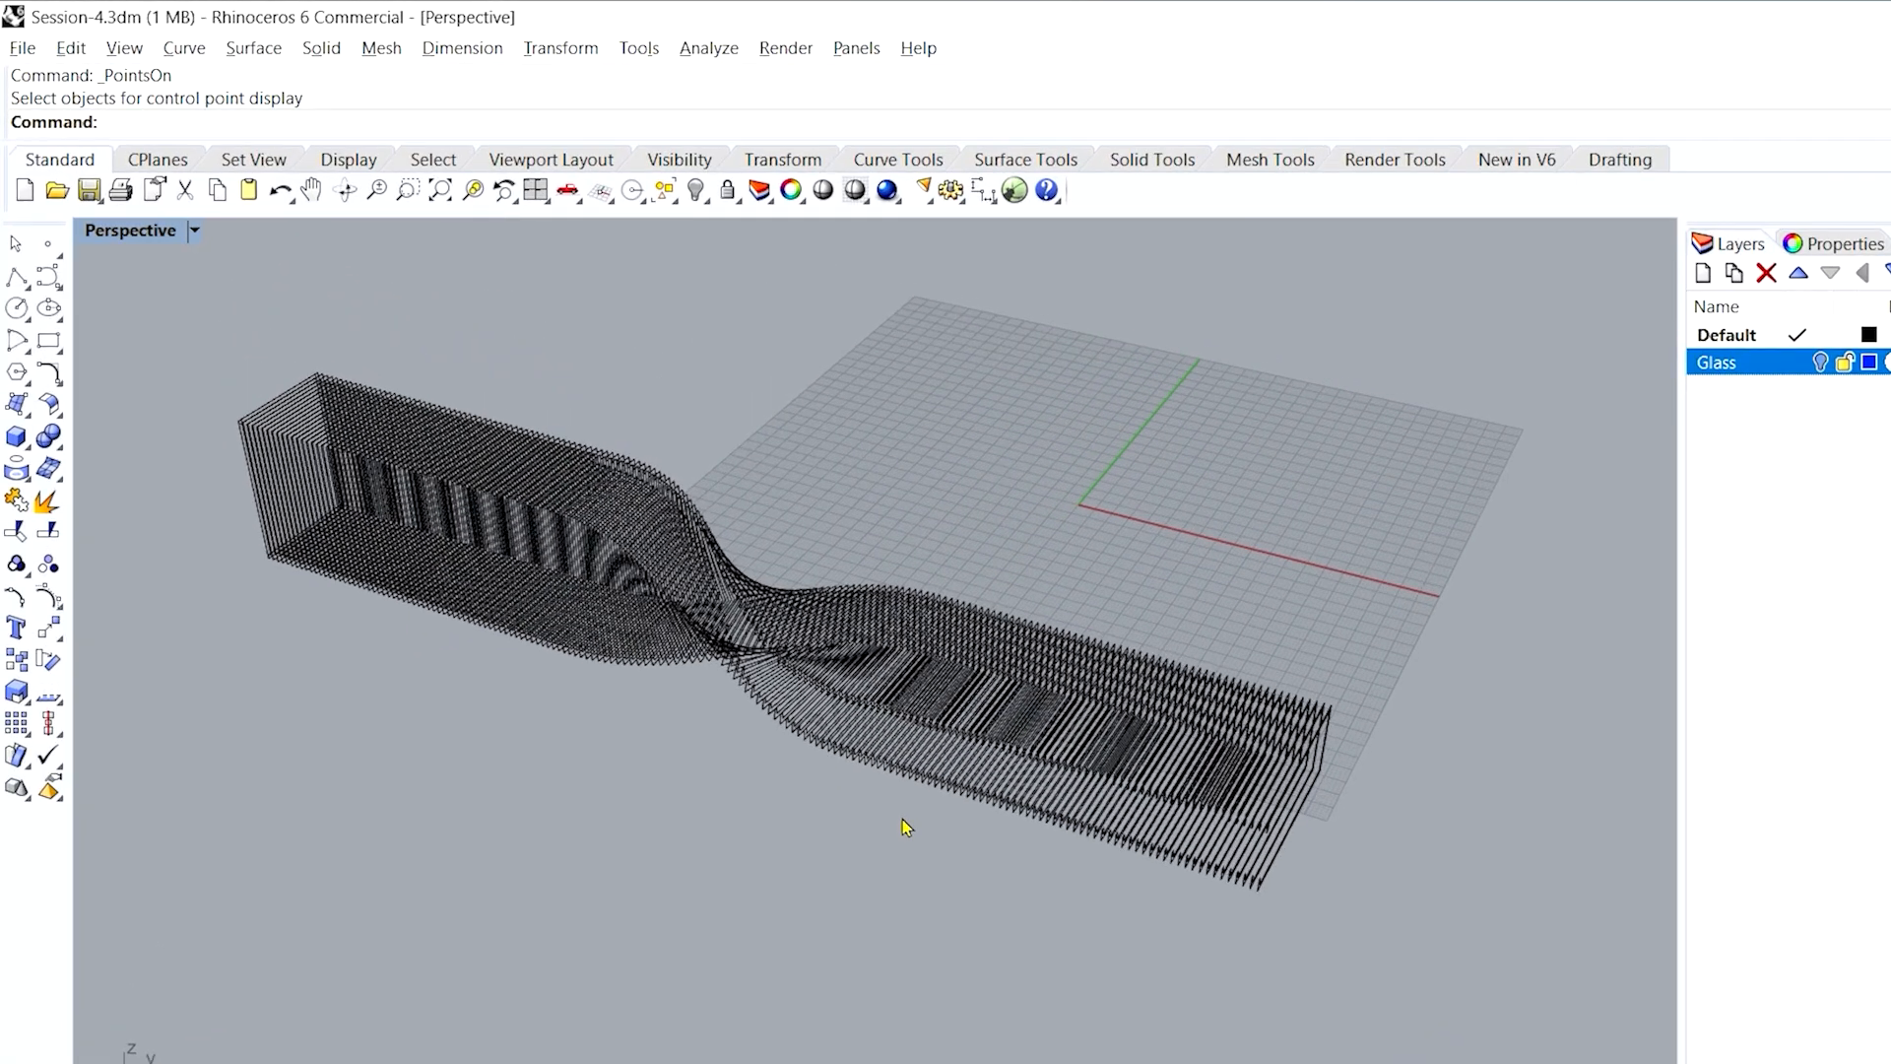
pyautogui.write('Extrud')
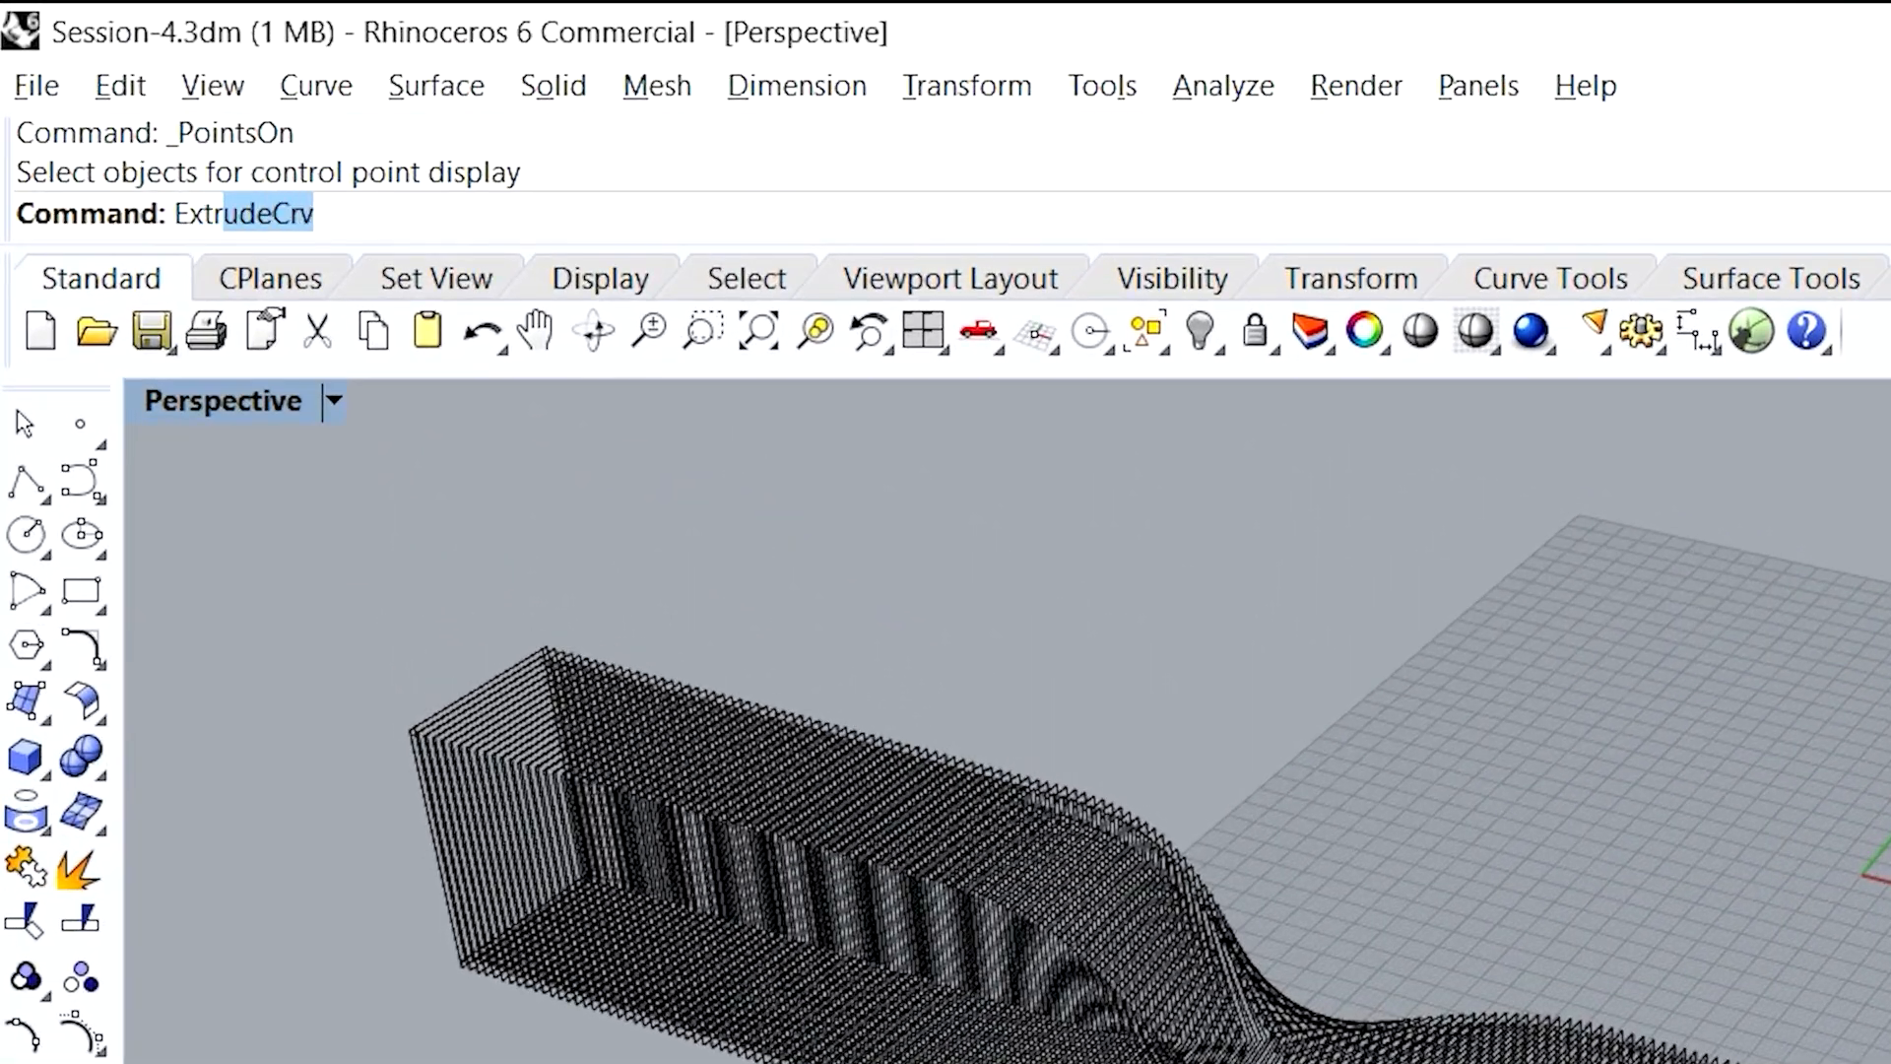
pyautogui.write('e')
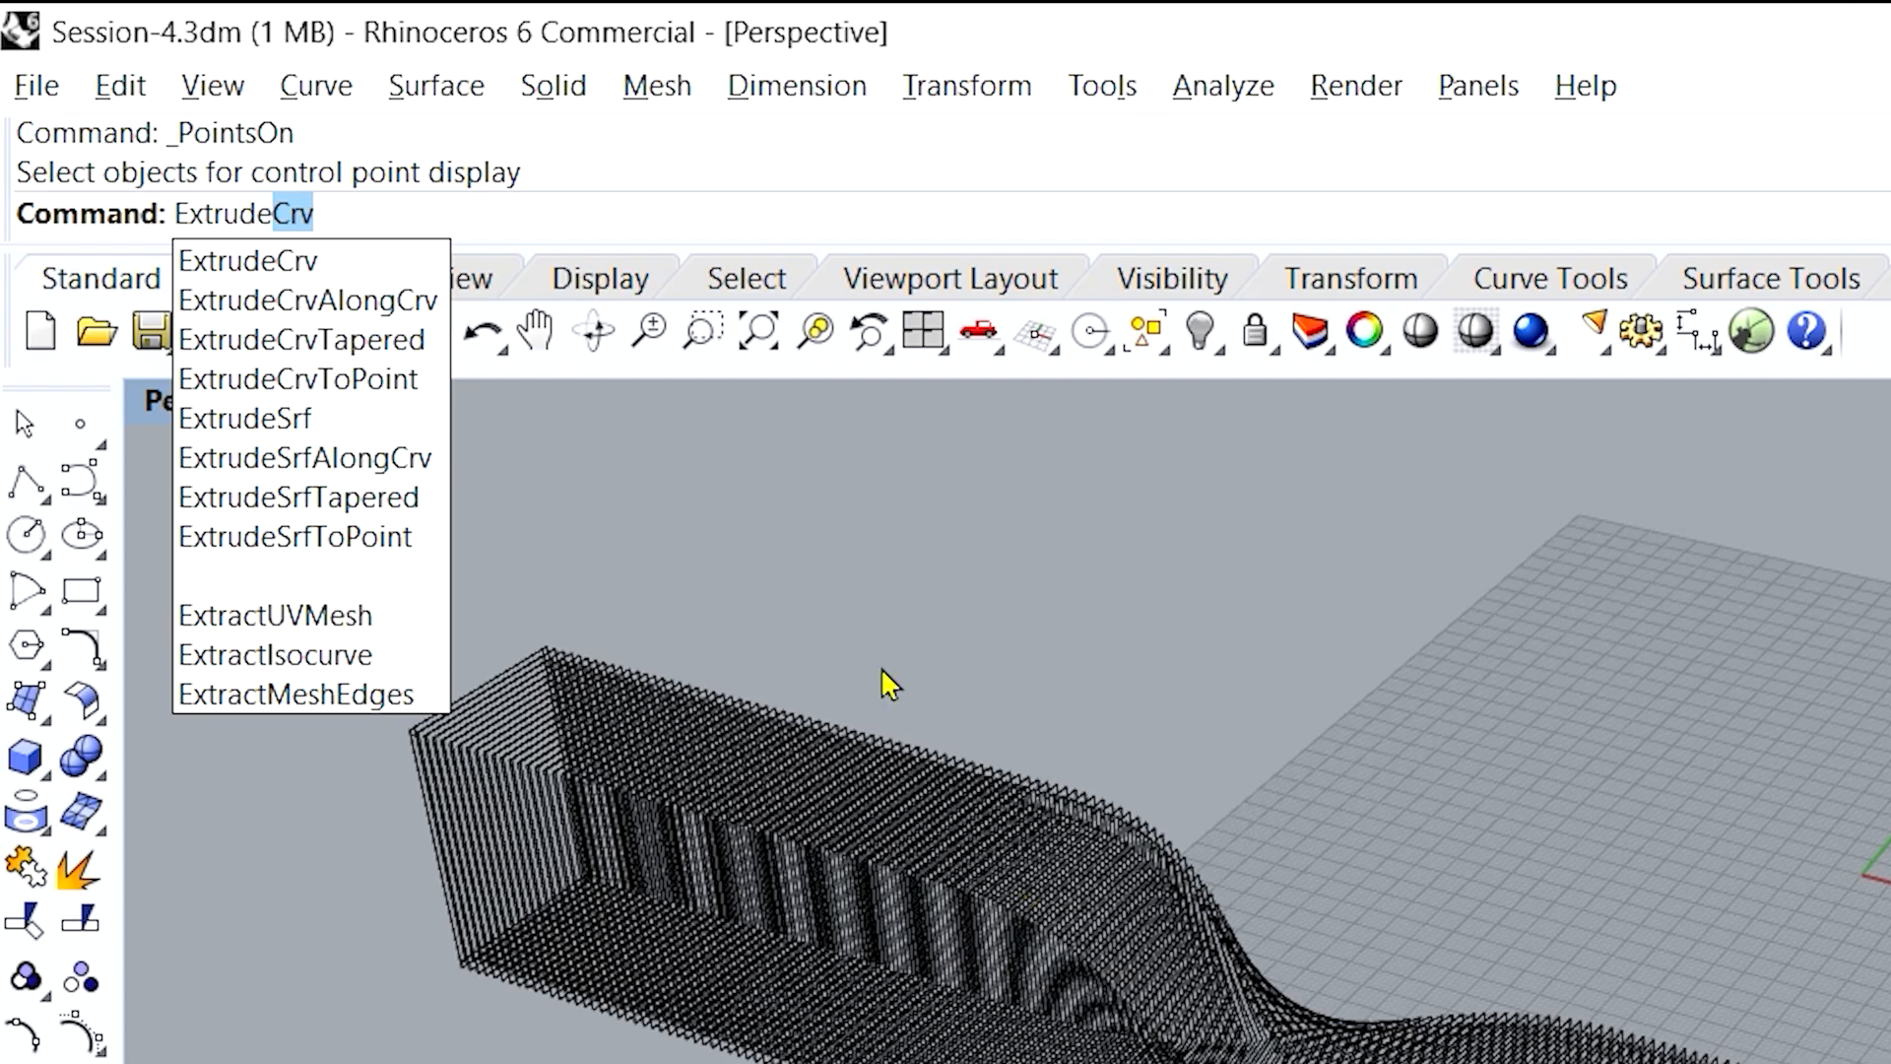
pyautogui.click(331, 279)
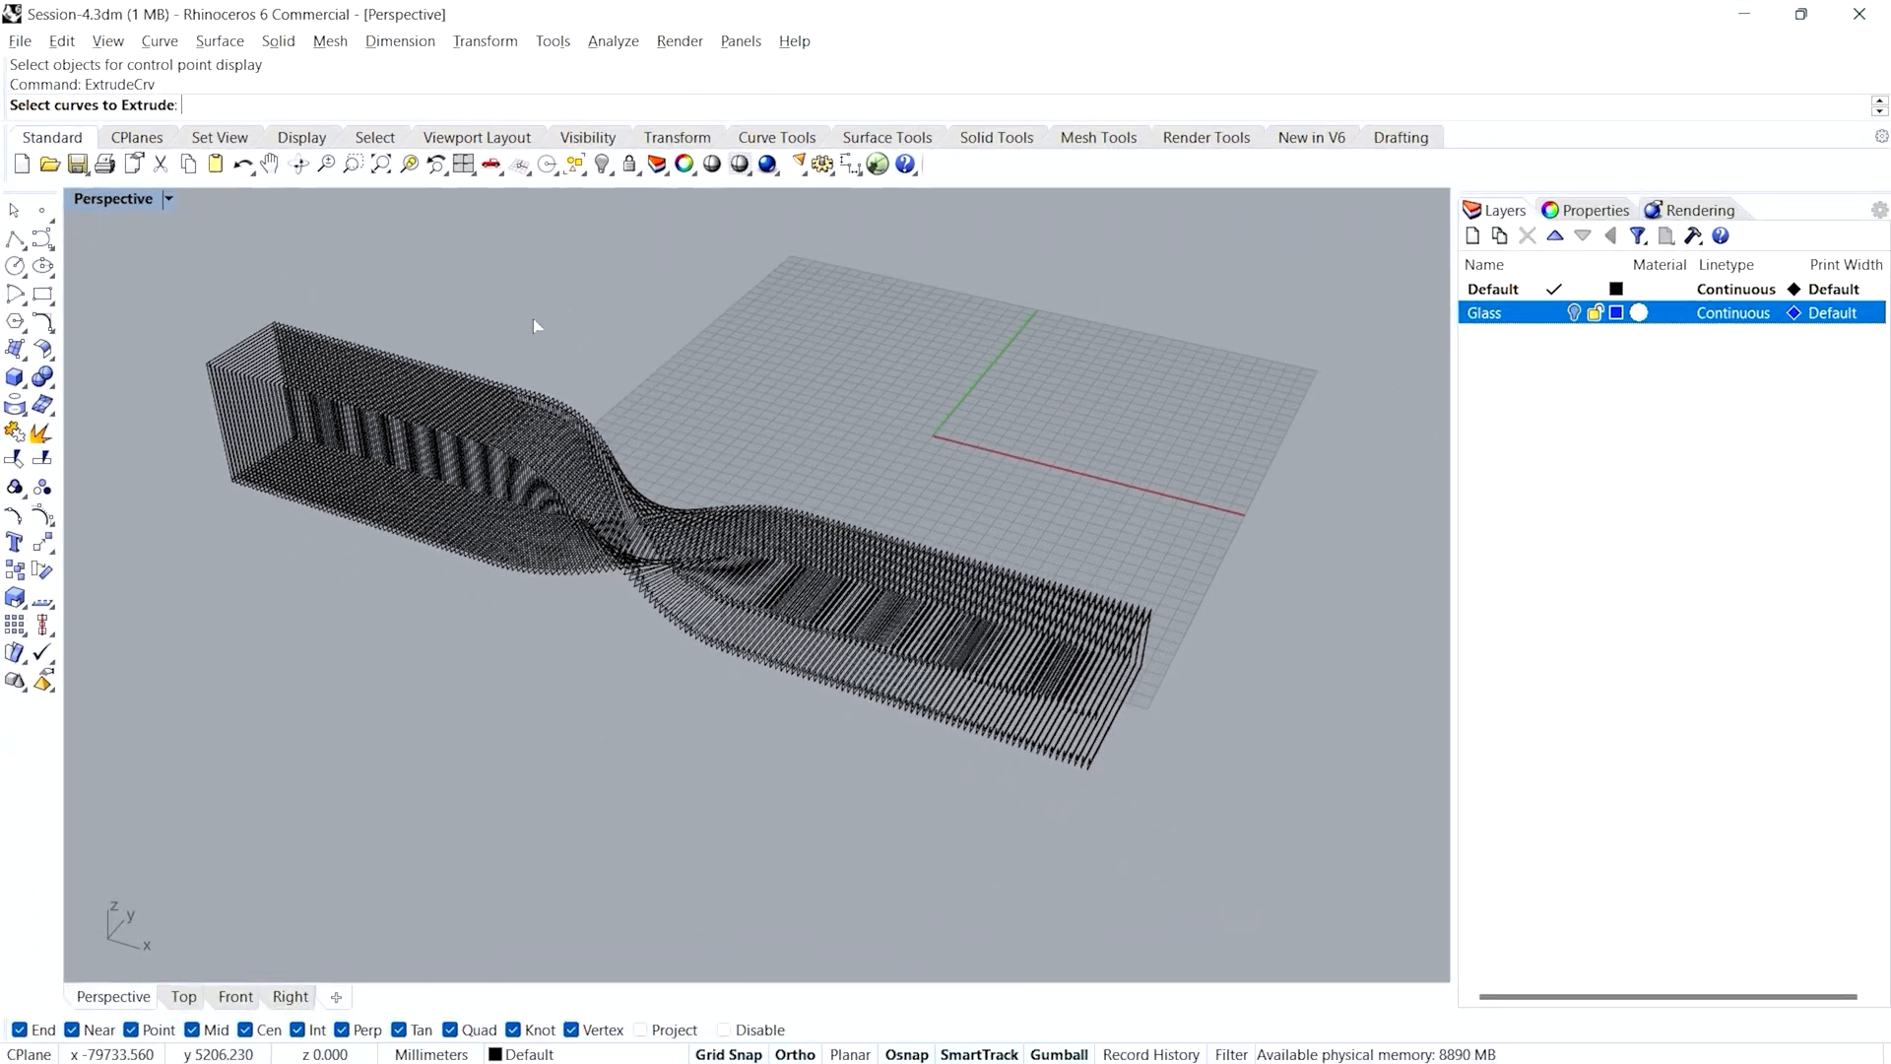
# - Read the ExtrudeCrv help page, from the steps through the command-line options such as Direction, BothSides, Solid and DeleteInput
pyautogui.press('F1')
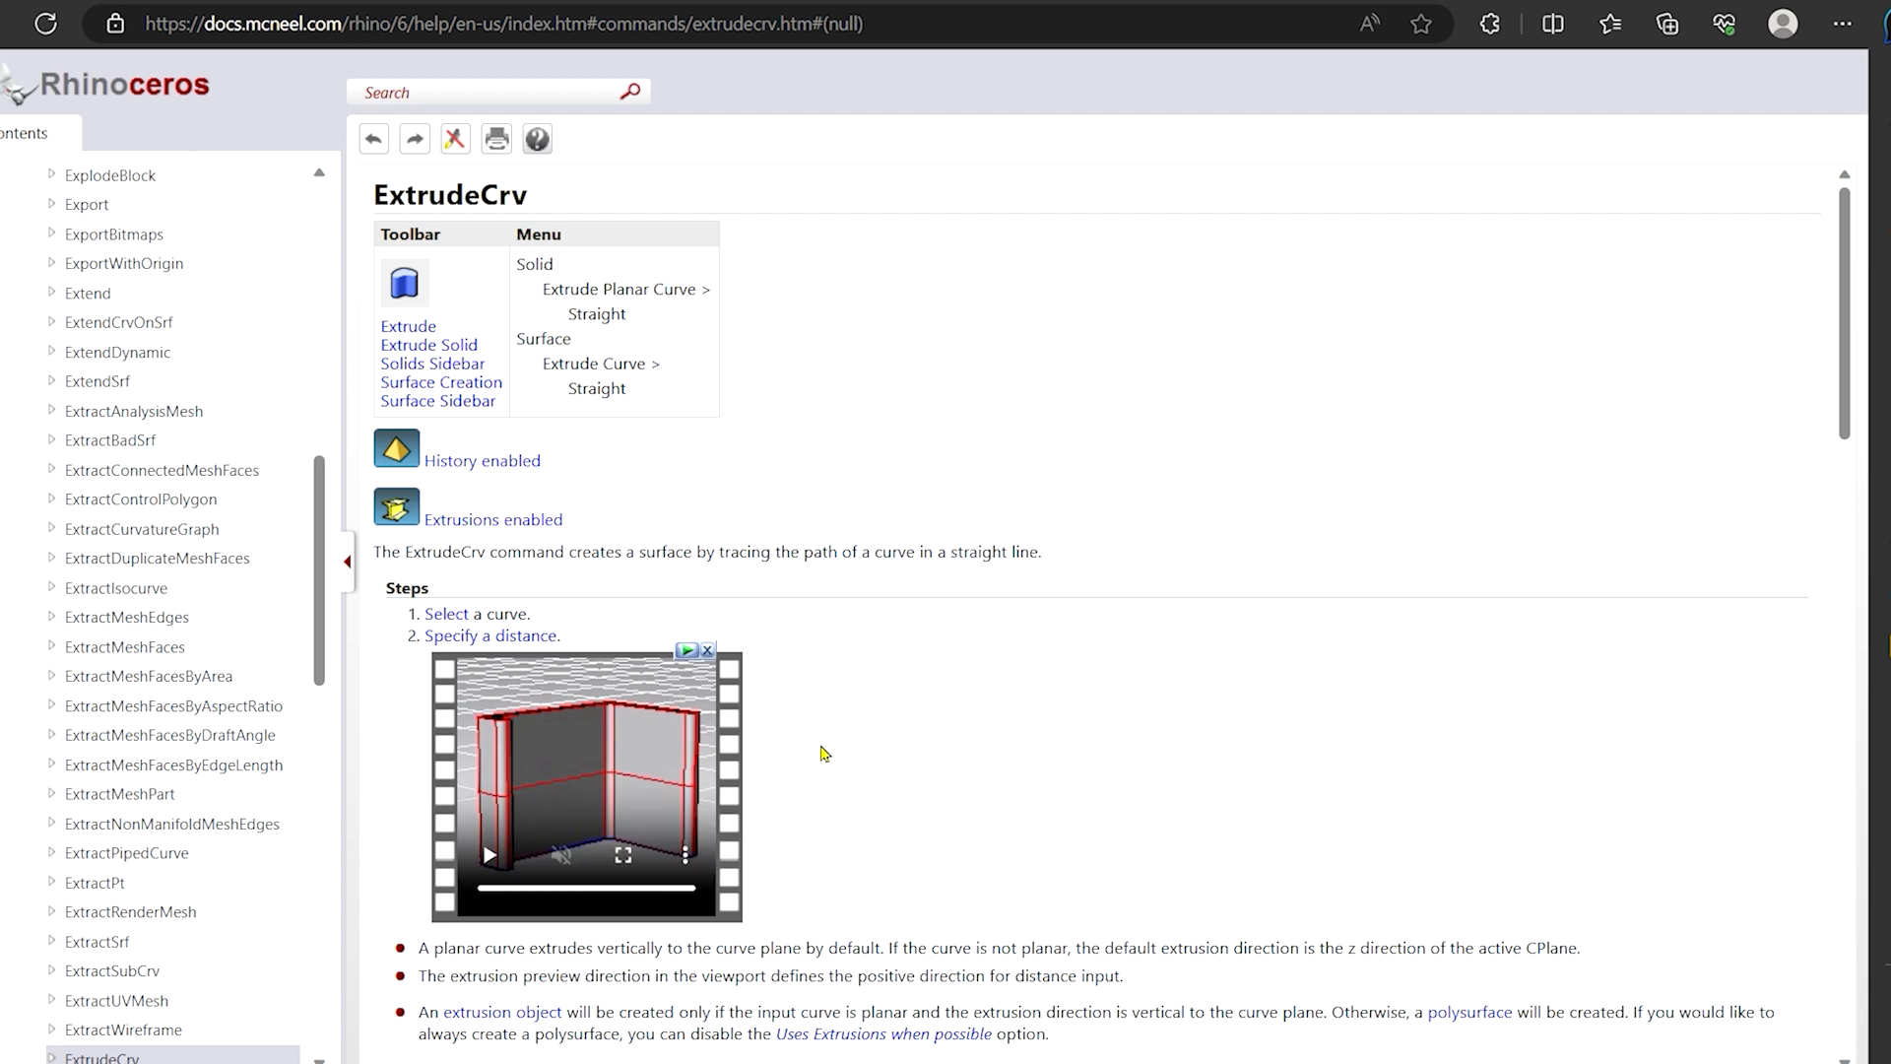
pyautogui.scroll(-1, 824, 754)
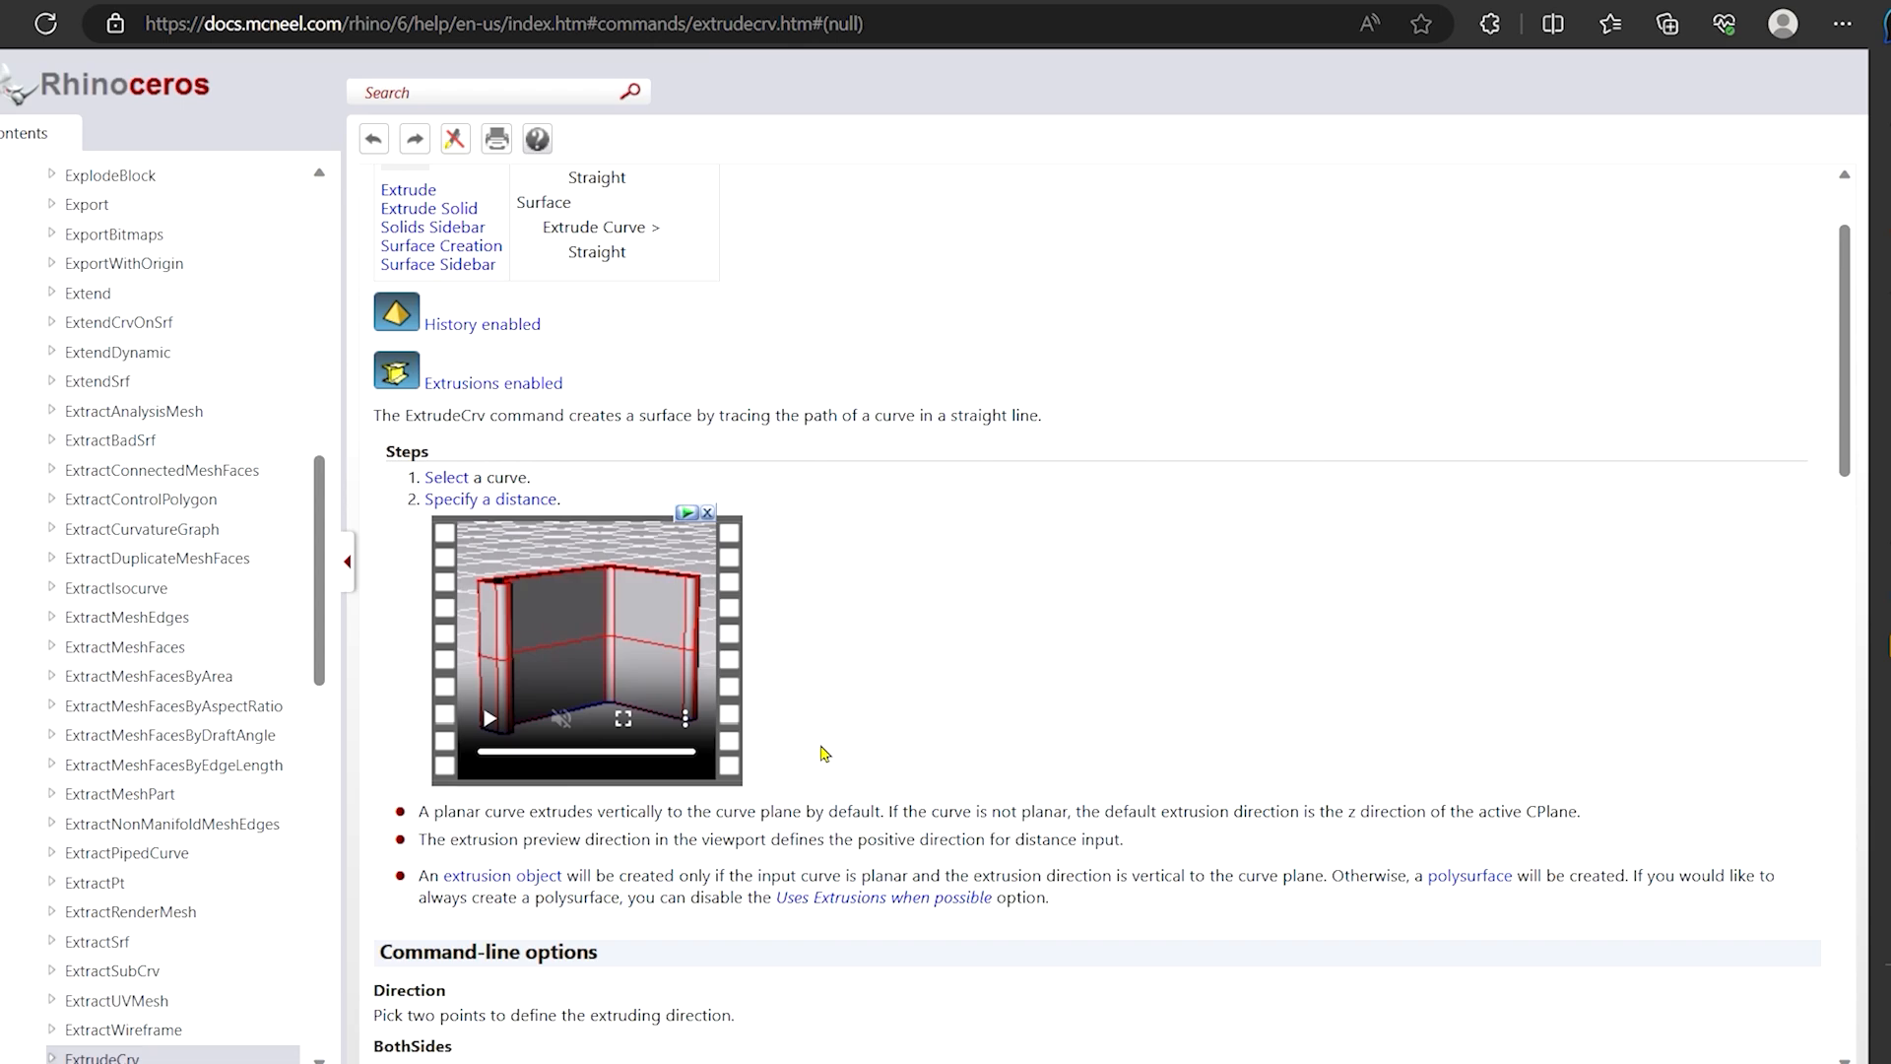
pyautogui.scroll(1, 825, 753)
pyautogui.scroll(-4, 823, 754)
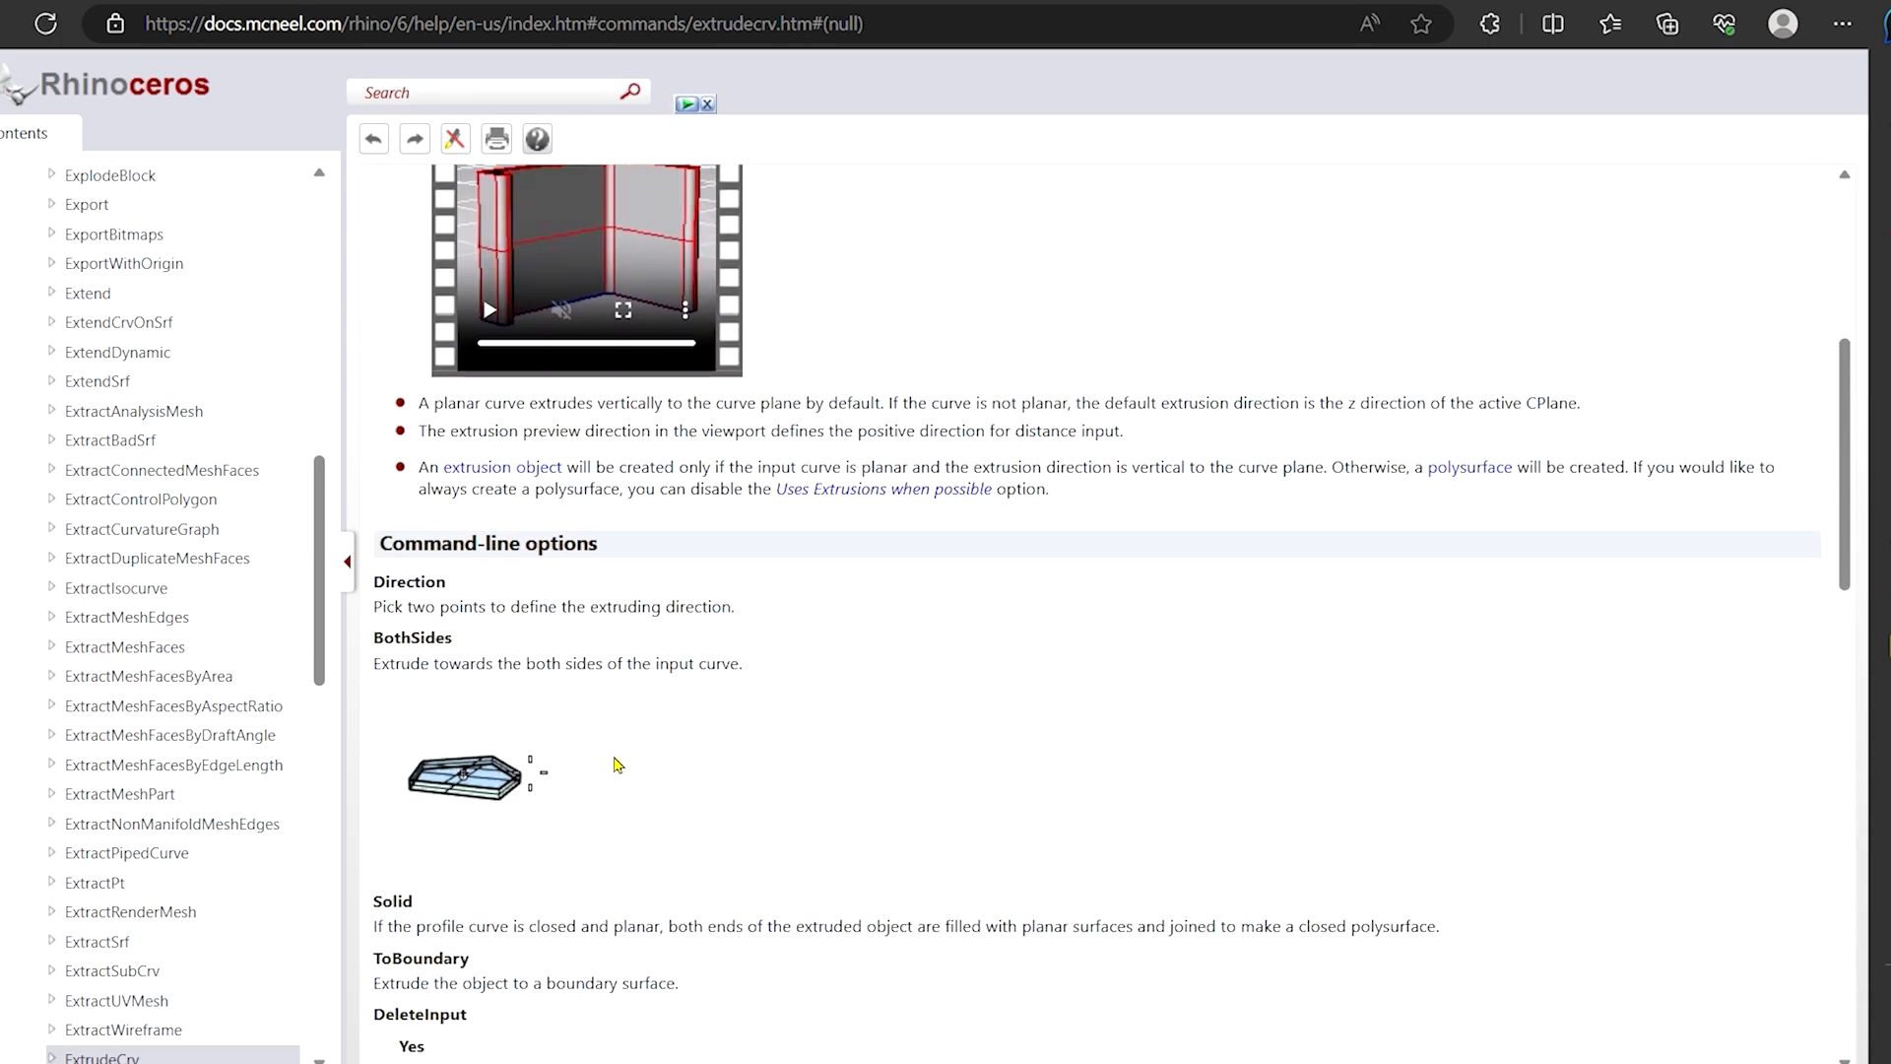
pyautogui.scroll(-2, 618, 765)
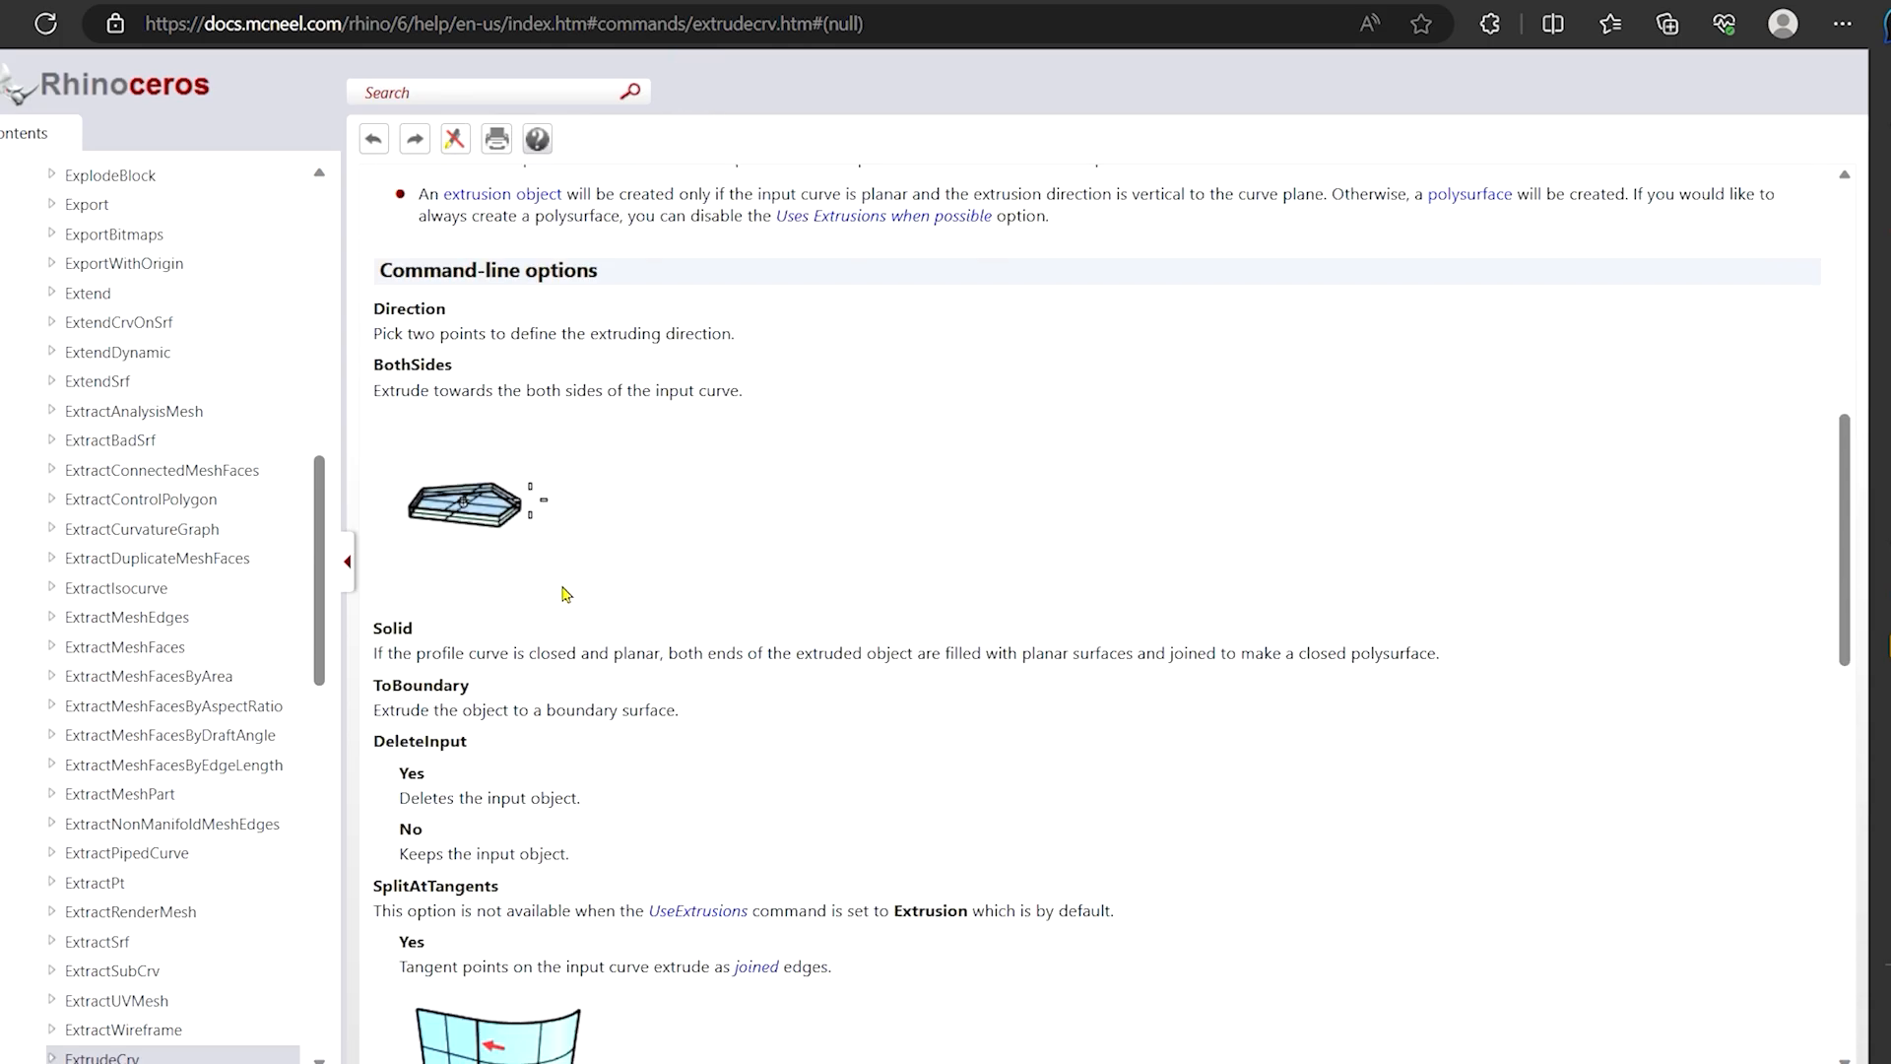
pyautogui.scroll(-4, 522, 591)
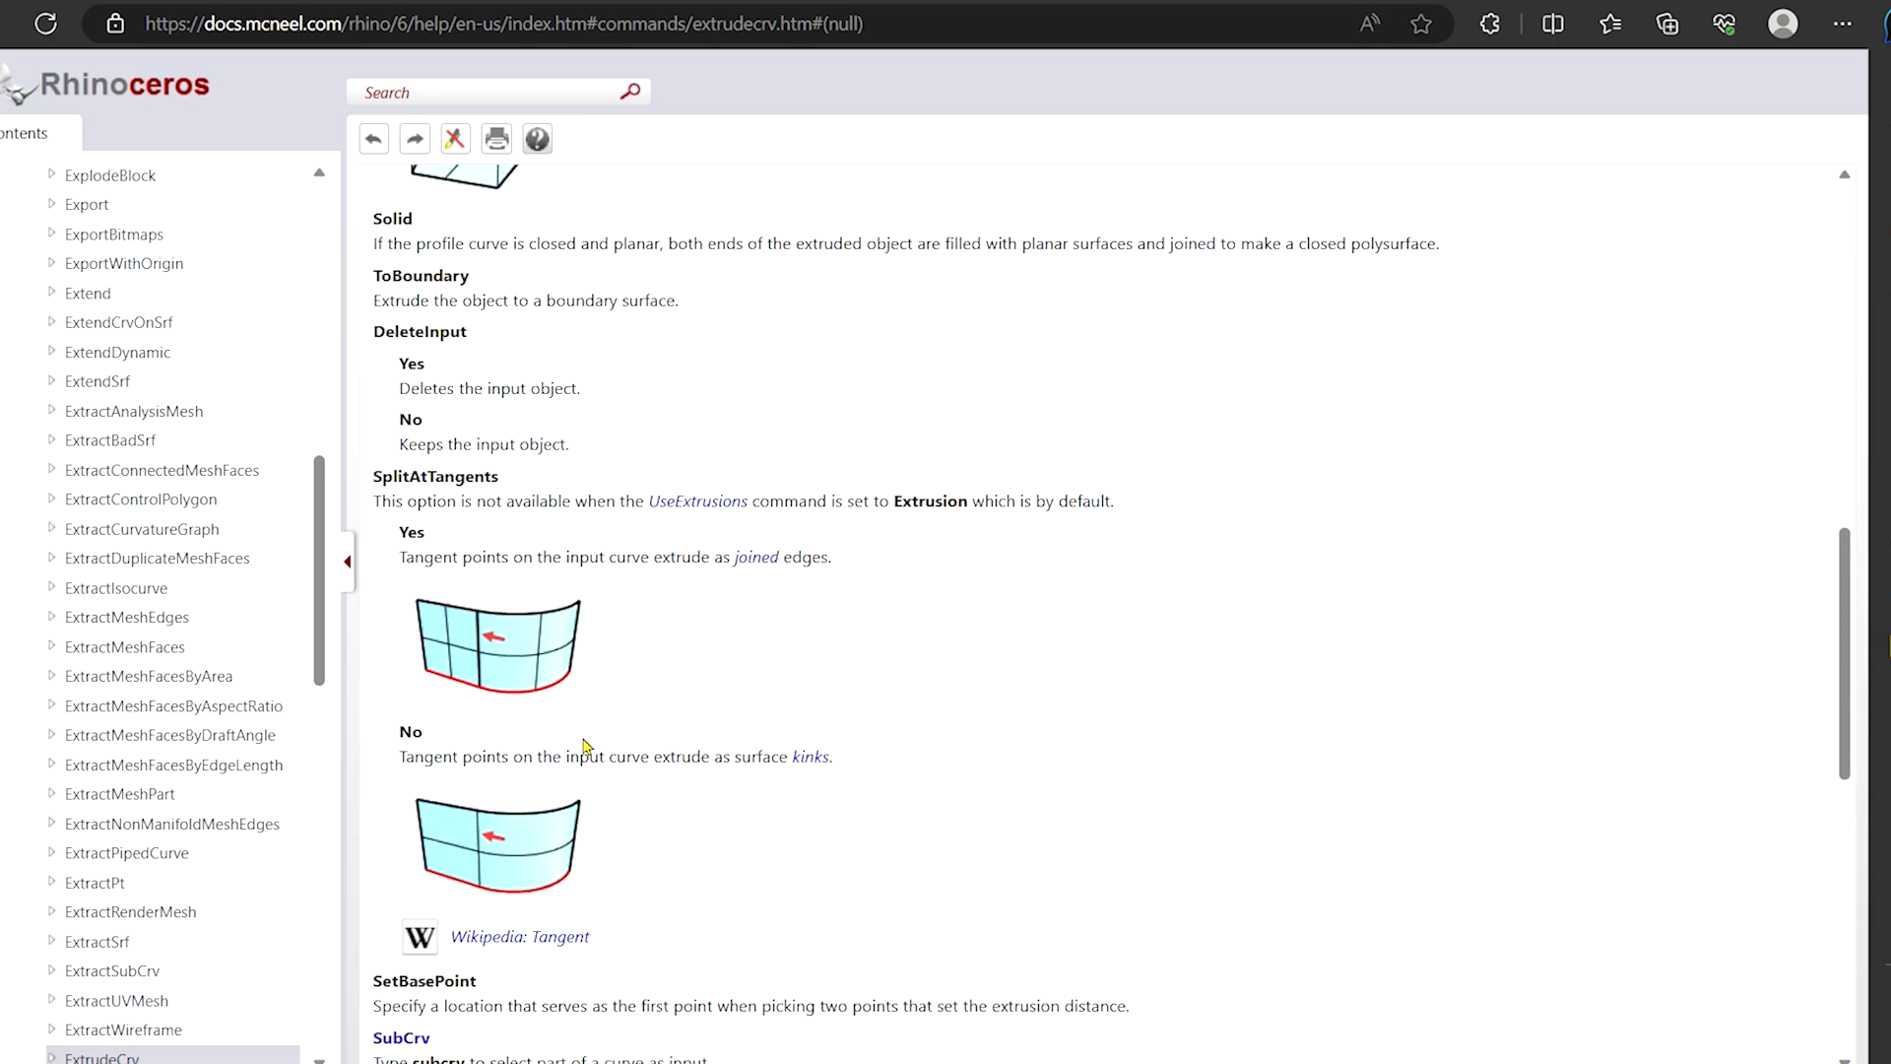
pyautogui.scroll(-3, 604, 837)
pyautogui.scroll(7, 605, 837)
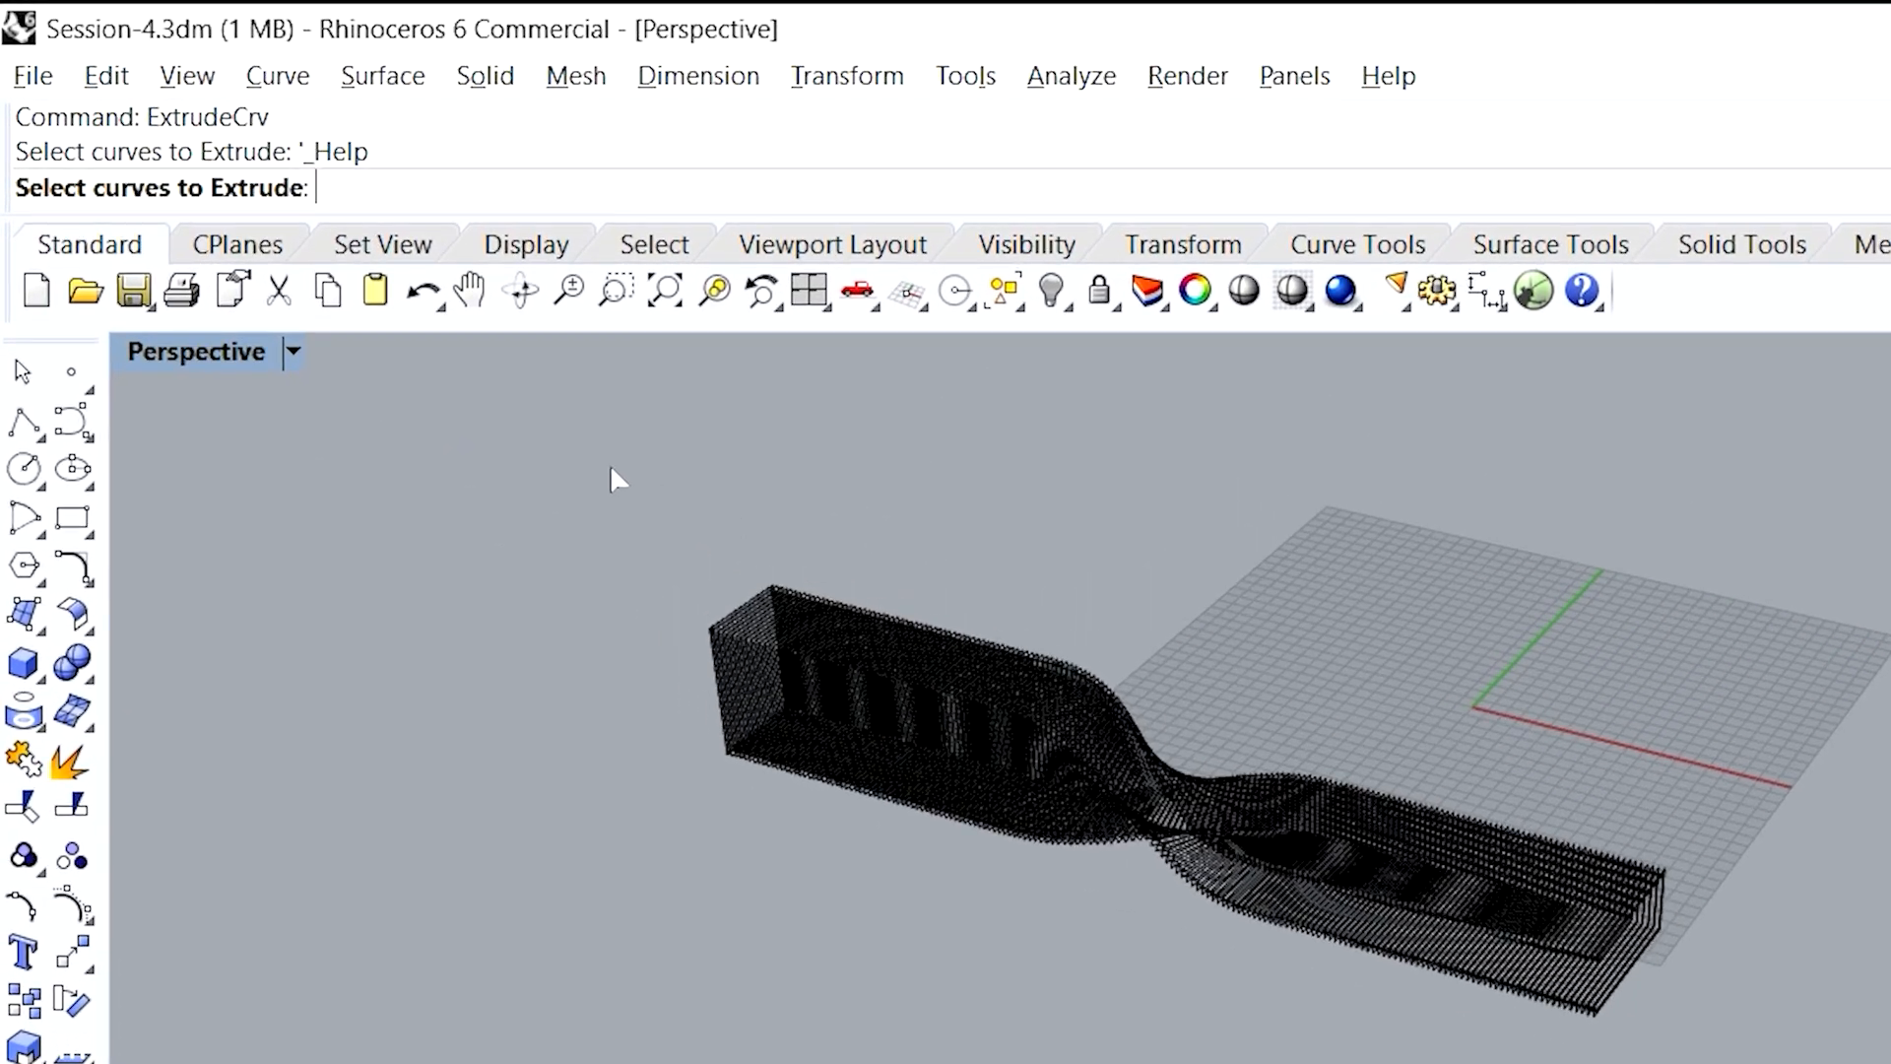
# - Select all copied contour curves and set their extrusion direction from the origin along the X axis
pyautogui.moveTo(612, 464)
pyautogui.mouseDown()
pyautogui.moveTo(1448, 985)
pyautogui.moveTo(1881, 1062)
pyautogui.mouseUp()
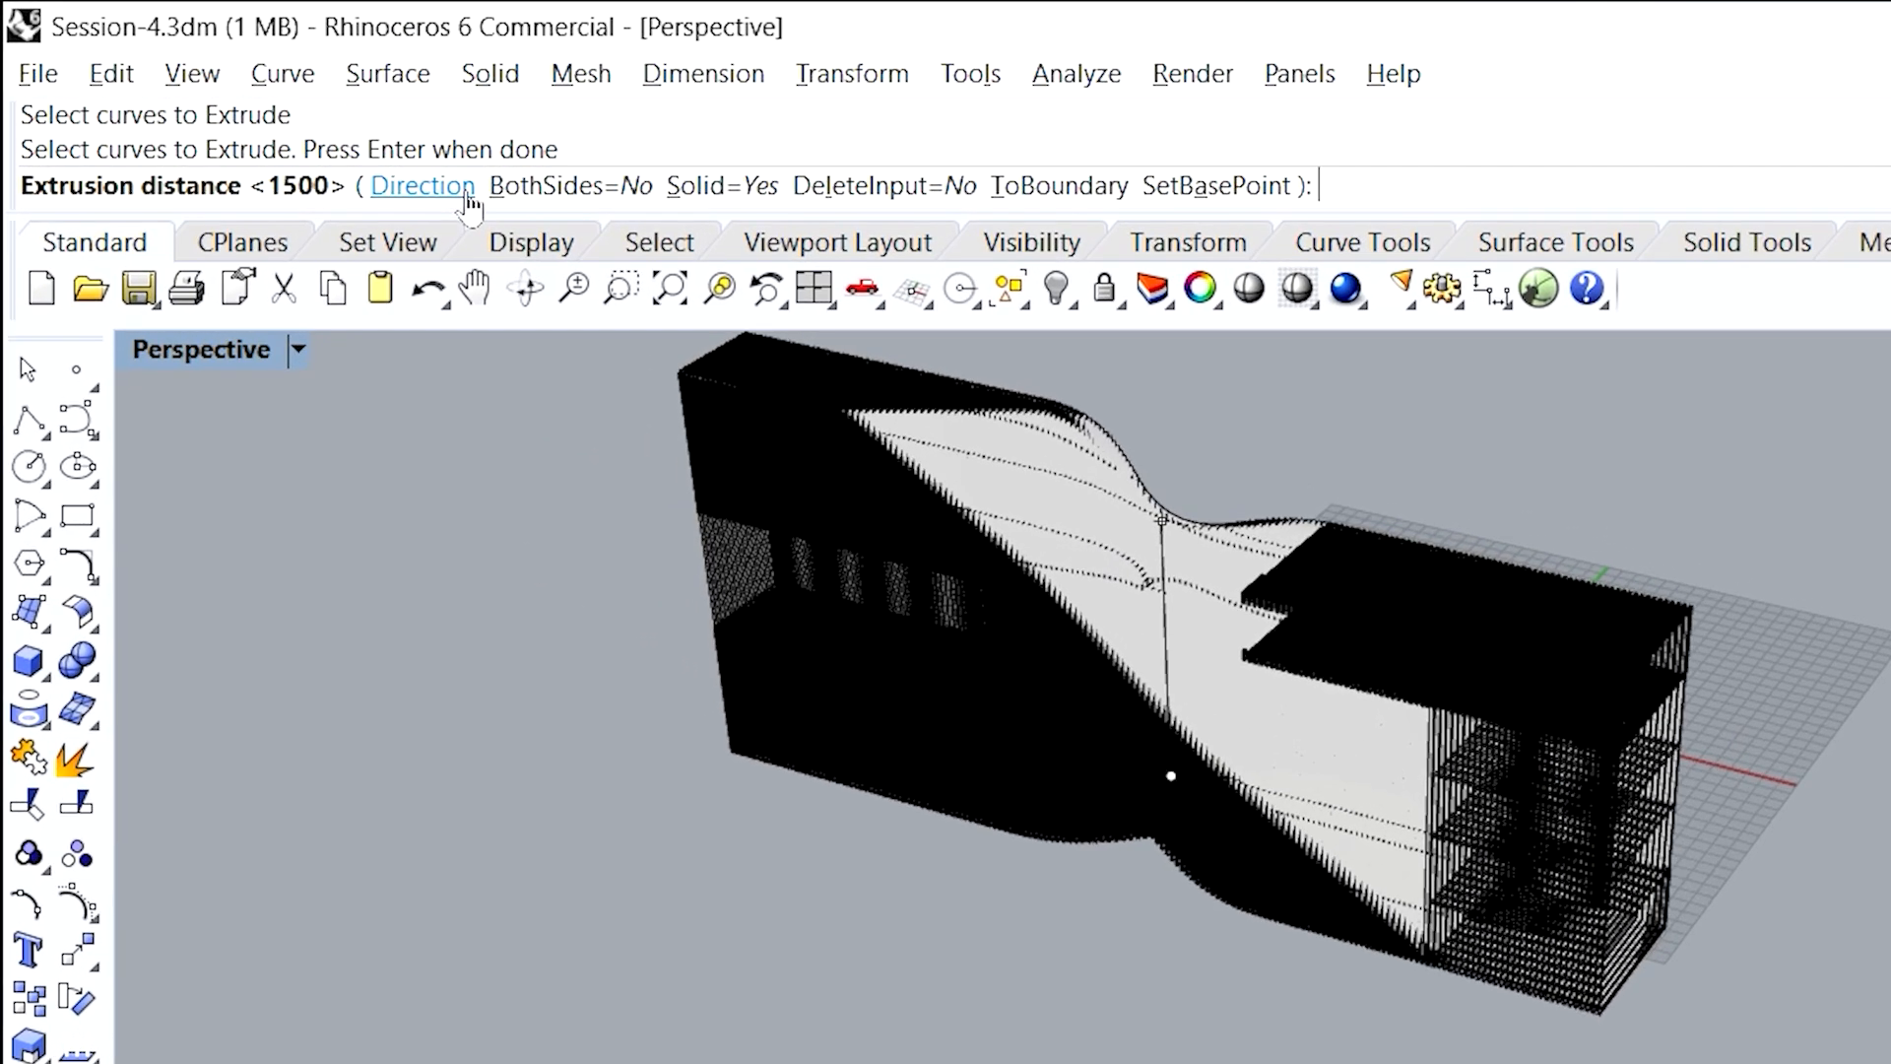
pyautogui.click(285, 118)
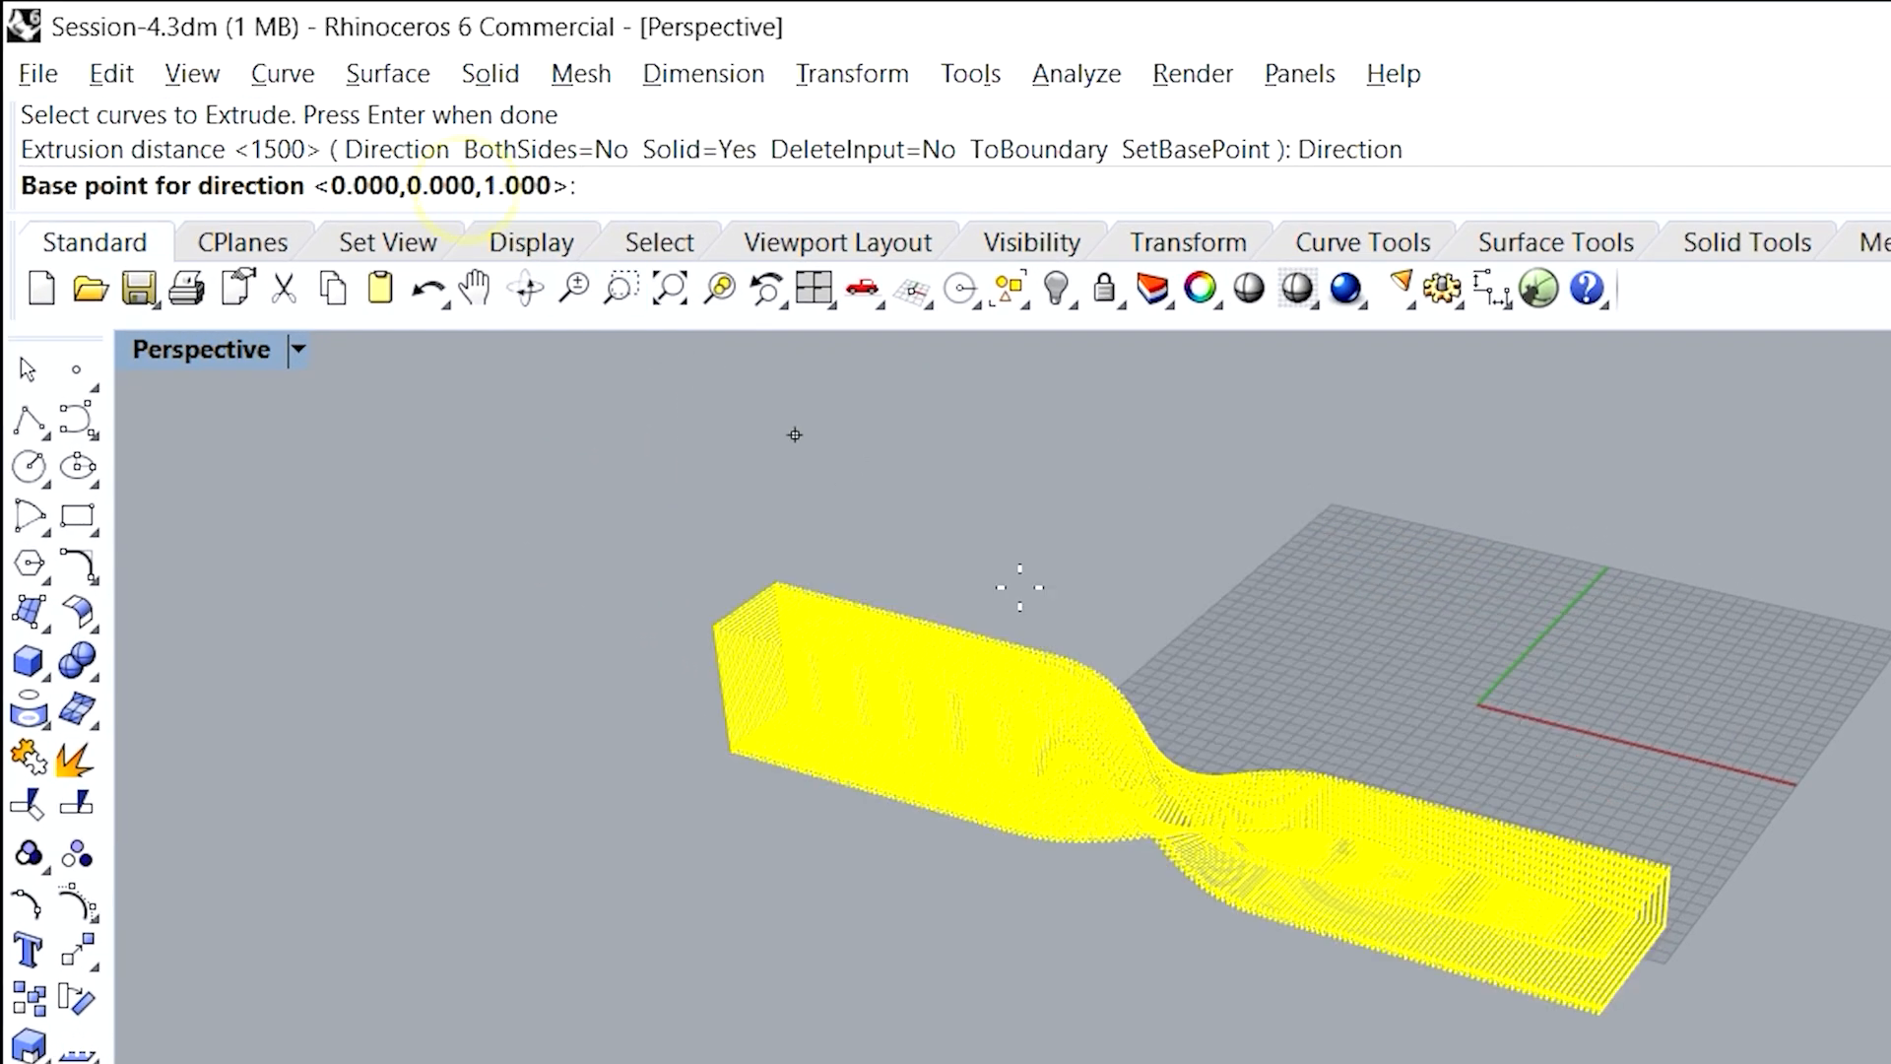
pyautogui.scroll(7, 1517, 771)
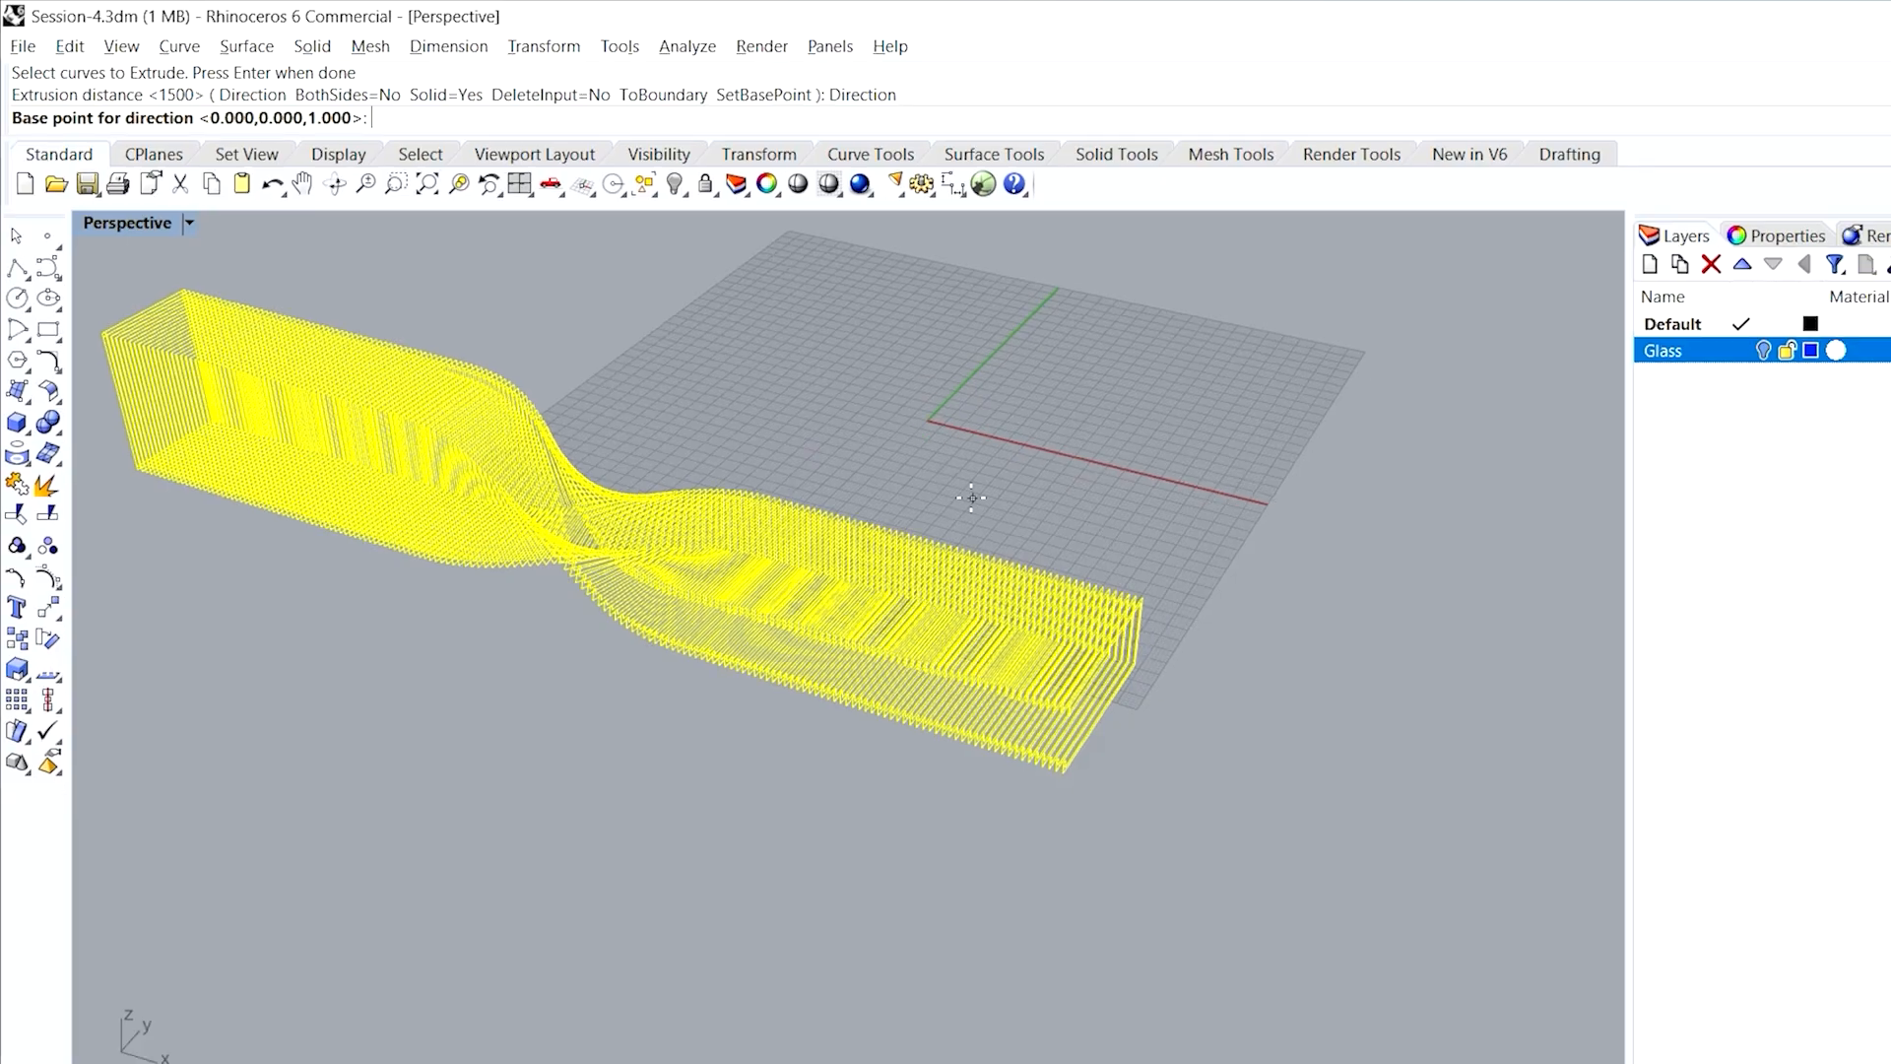
pyautogui.scroll(5, 814, 358)
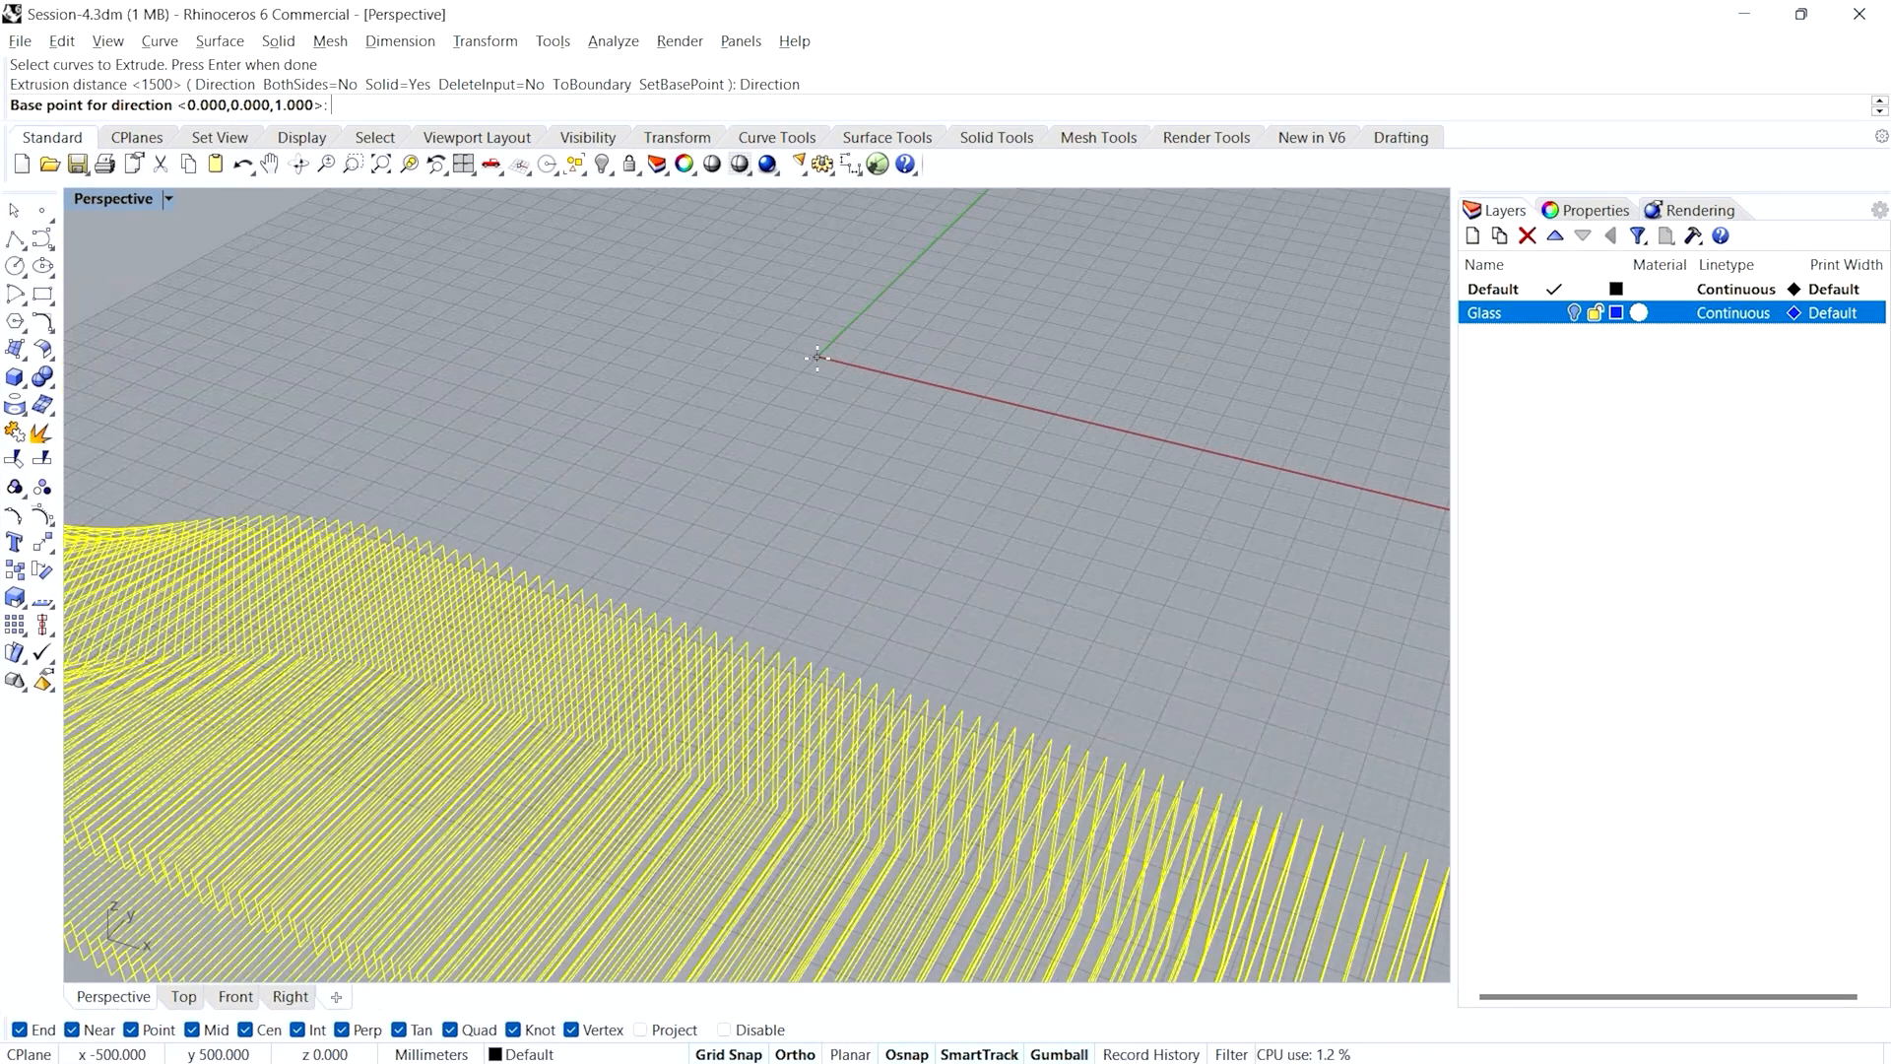
pyautogui.click(808, 345)
pyautogui.scroll(-5, 807, 342)
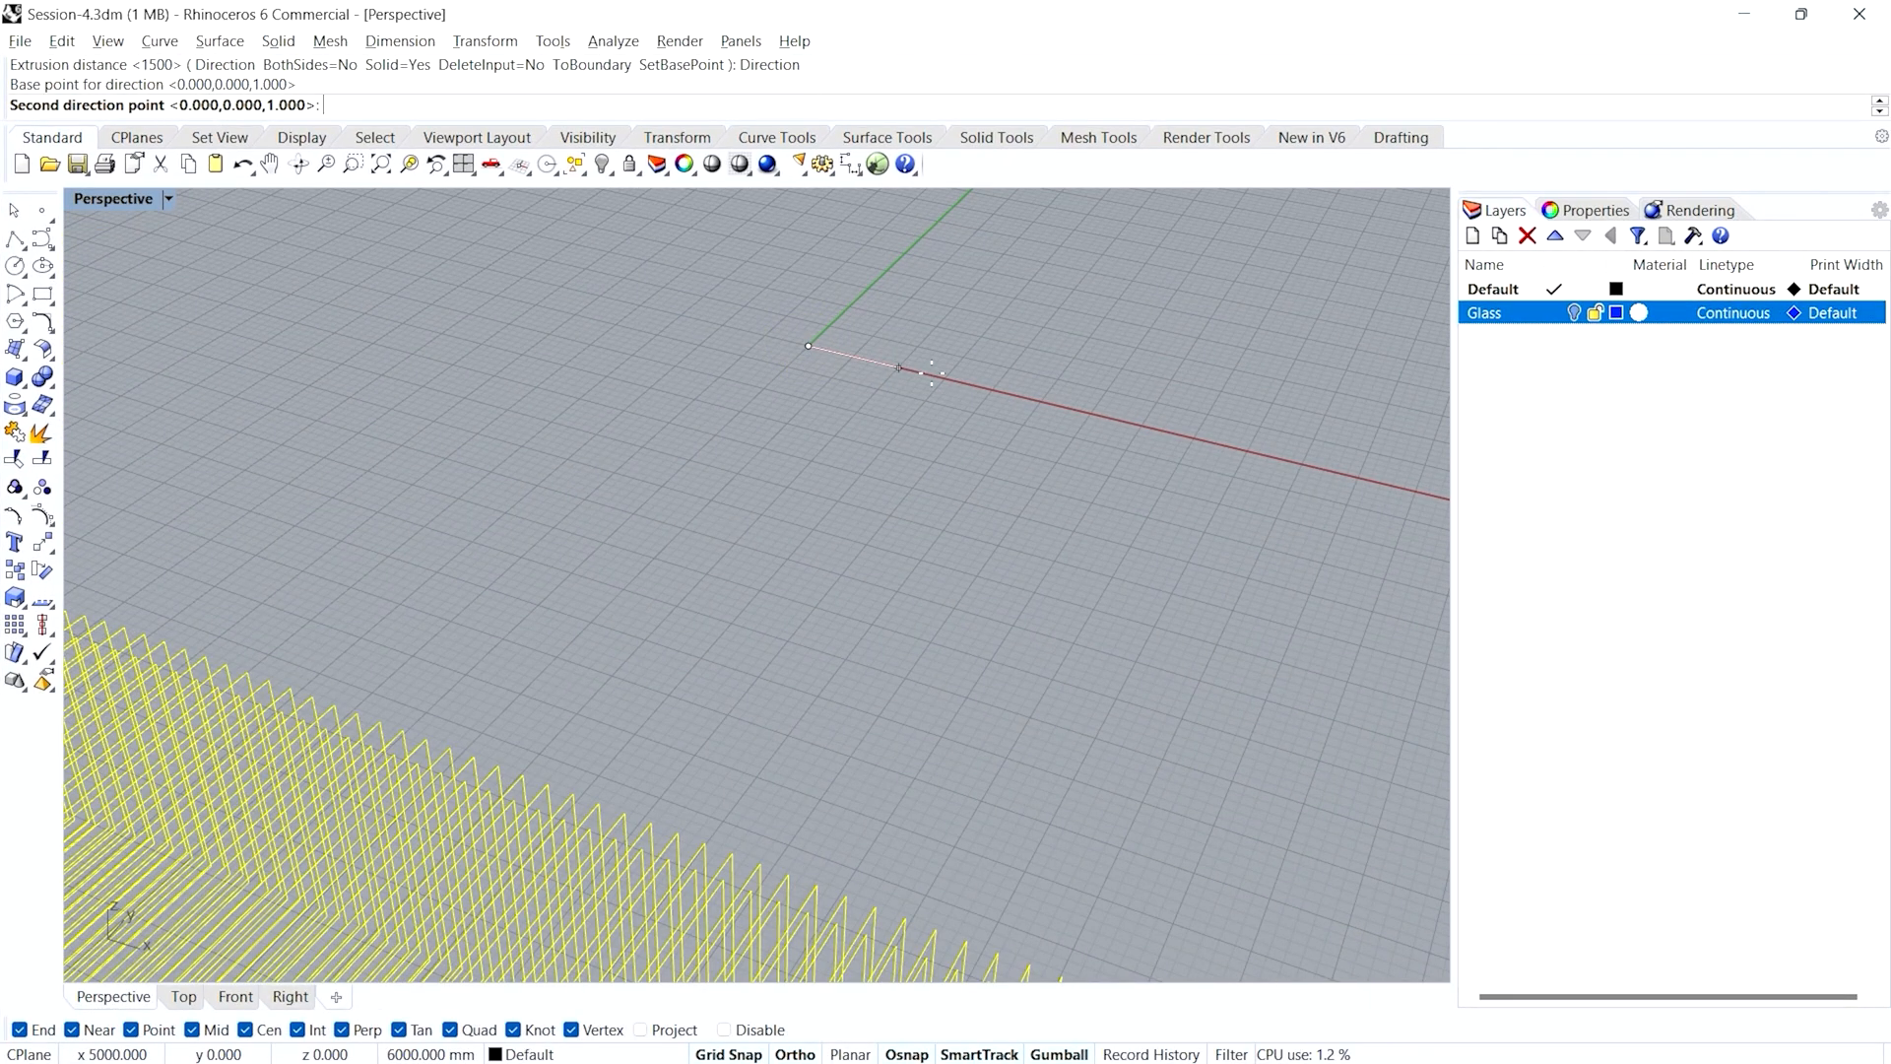
pyautogui.click(1294, 458)
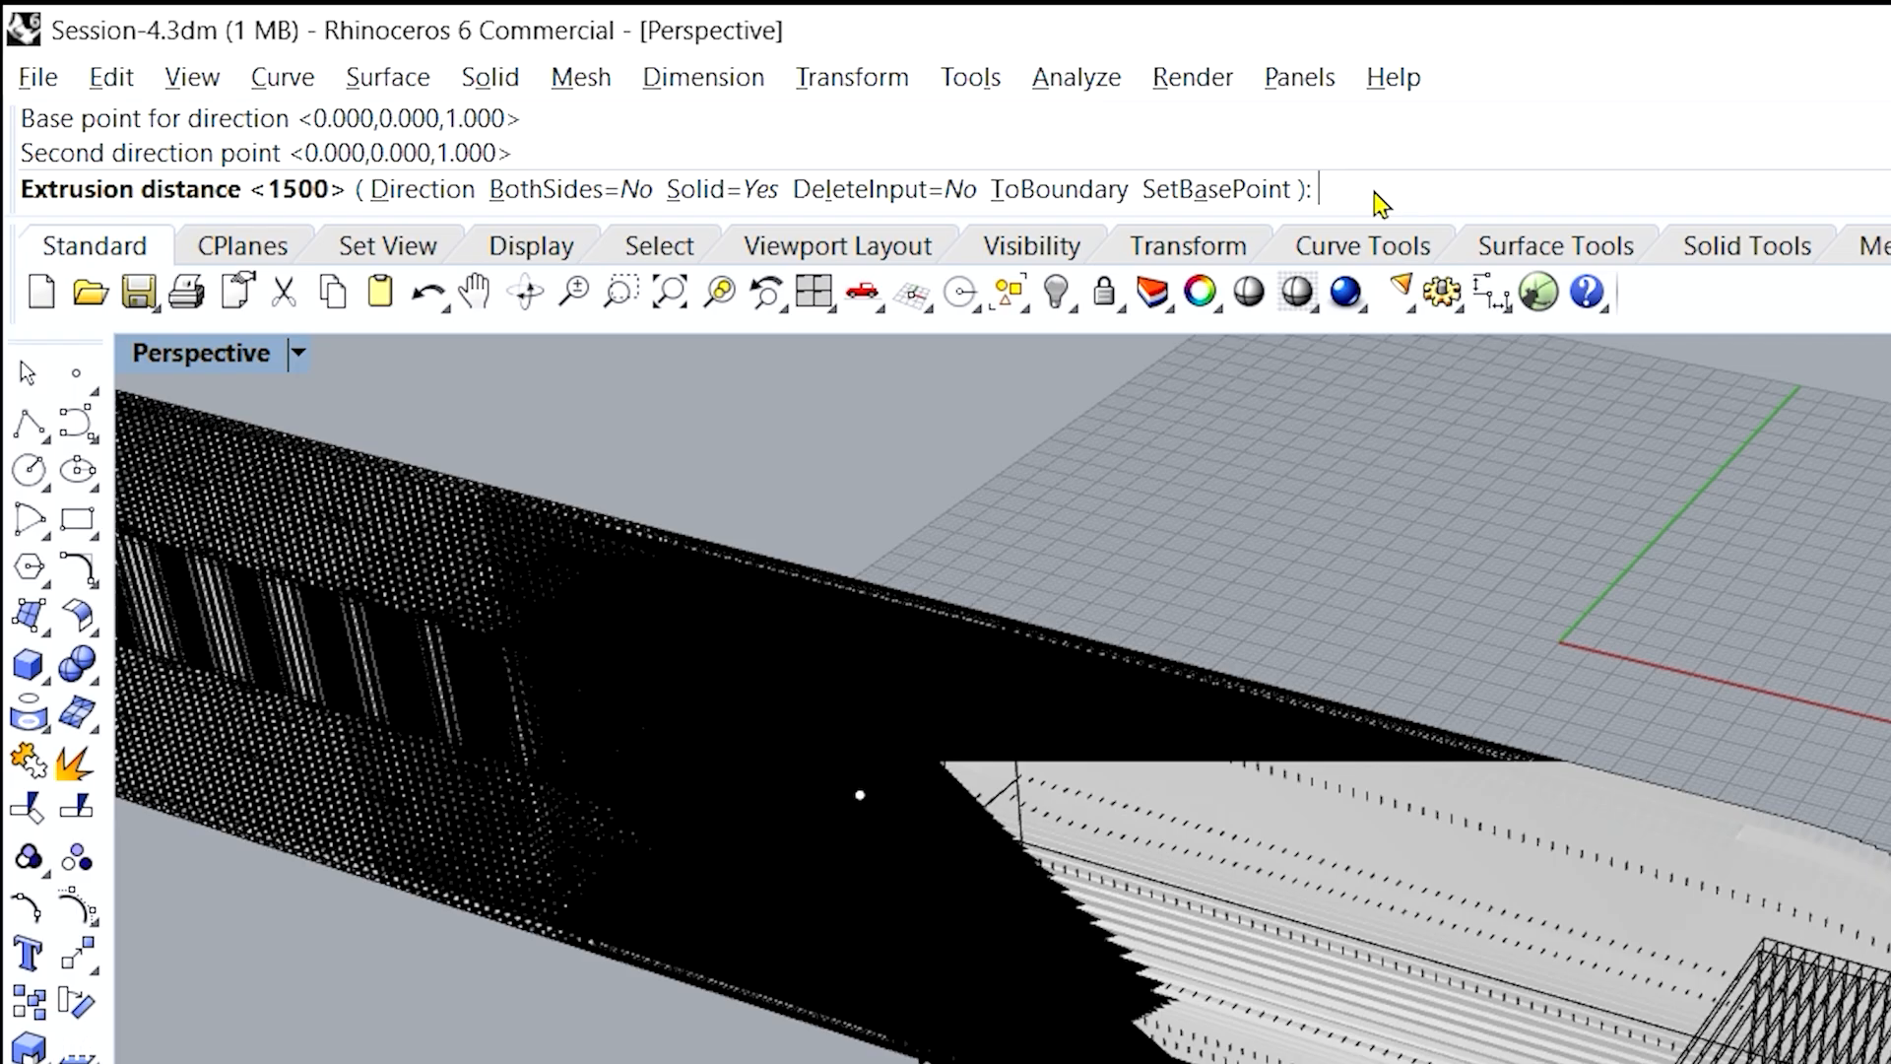
# - Extrude the contour curves 750 mm as solids, keeping the input curves
pyautogui.write('75')
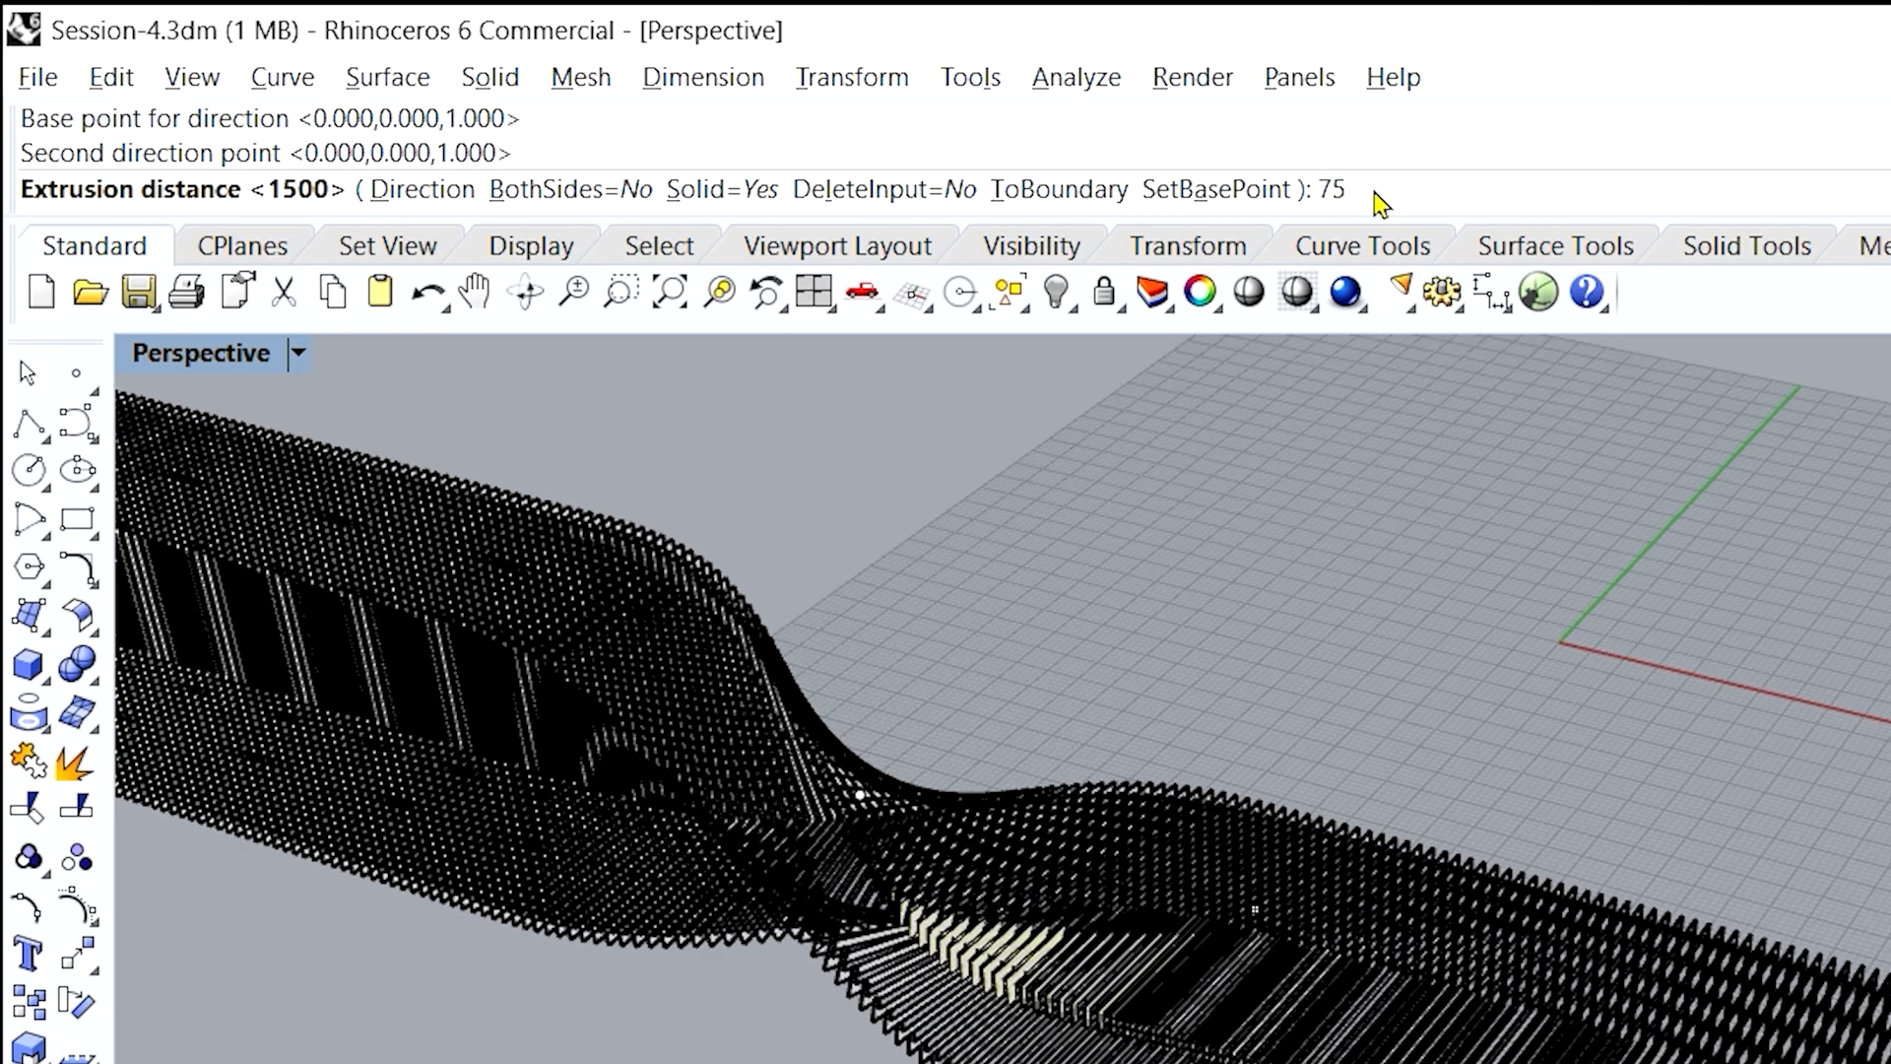
pyautogui.write('0')
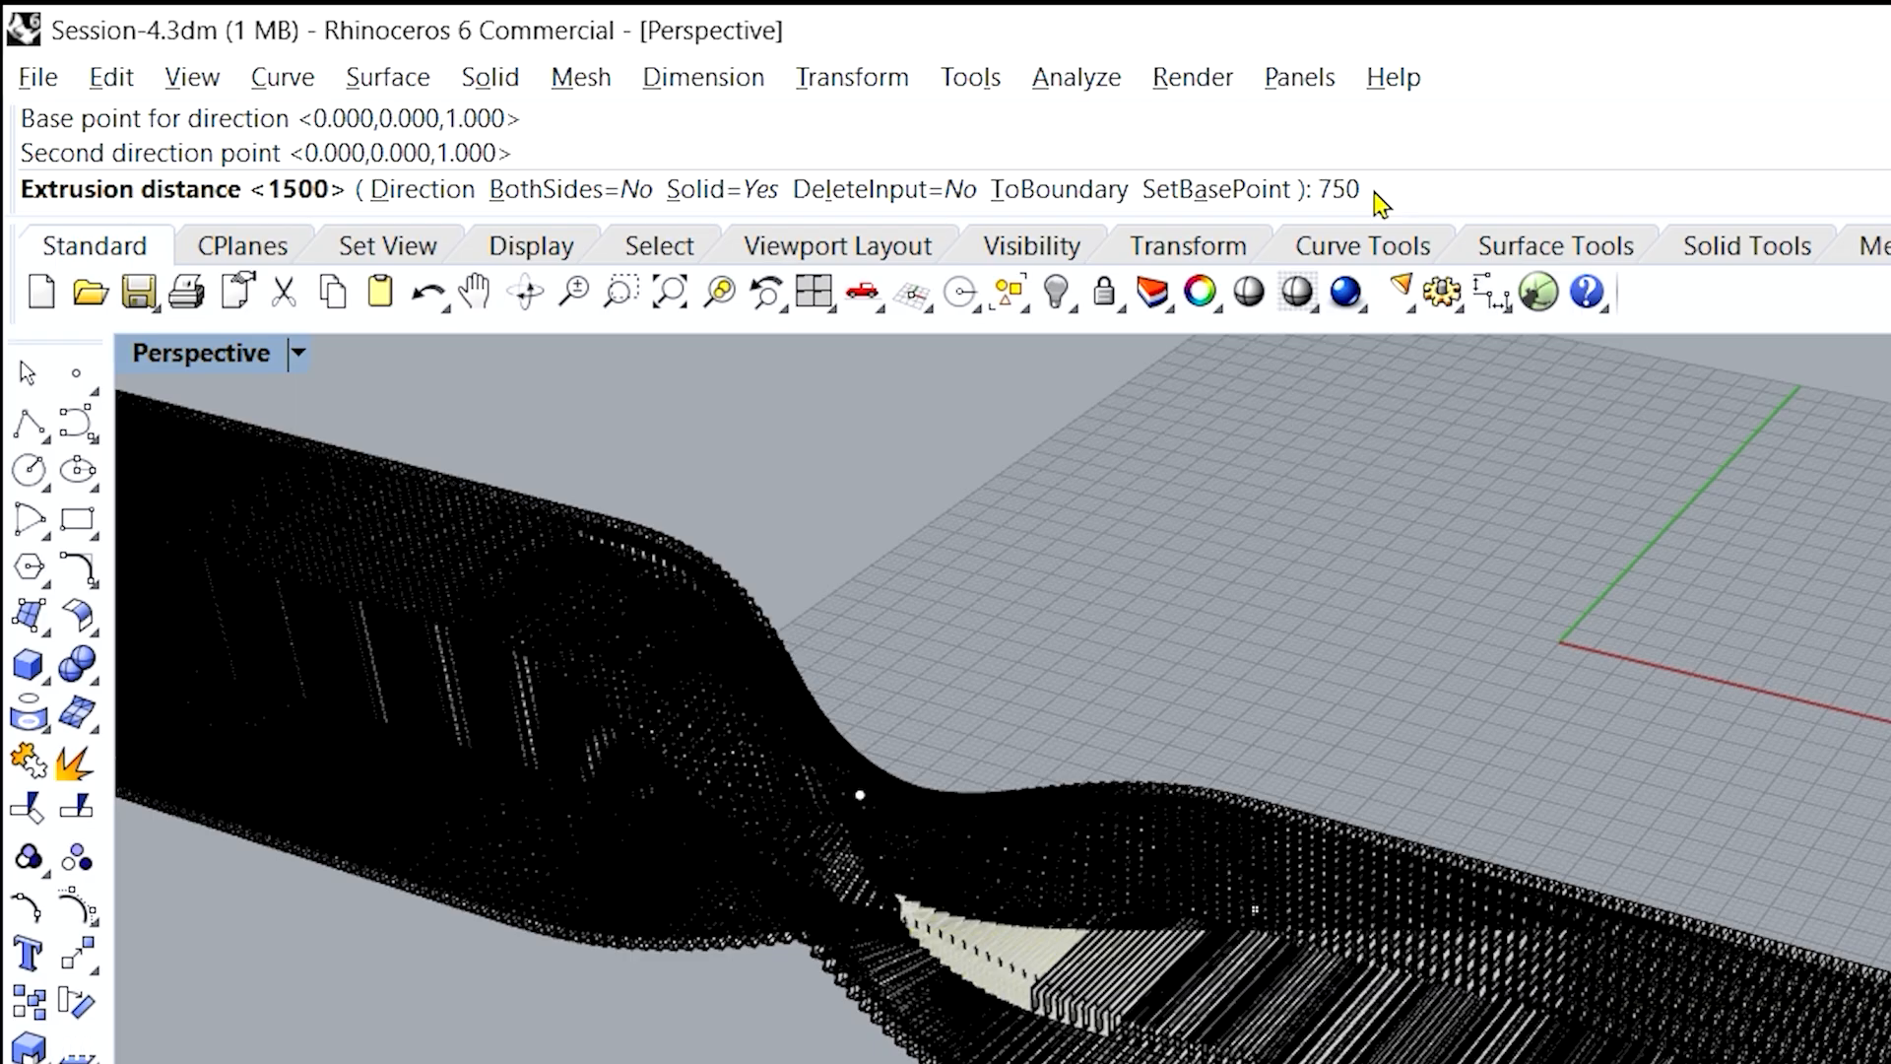
pyautogui.press('Return')
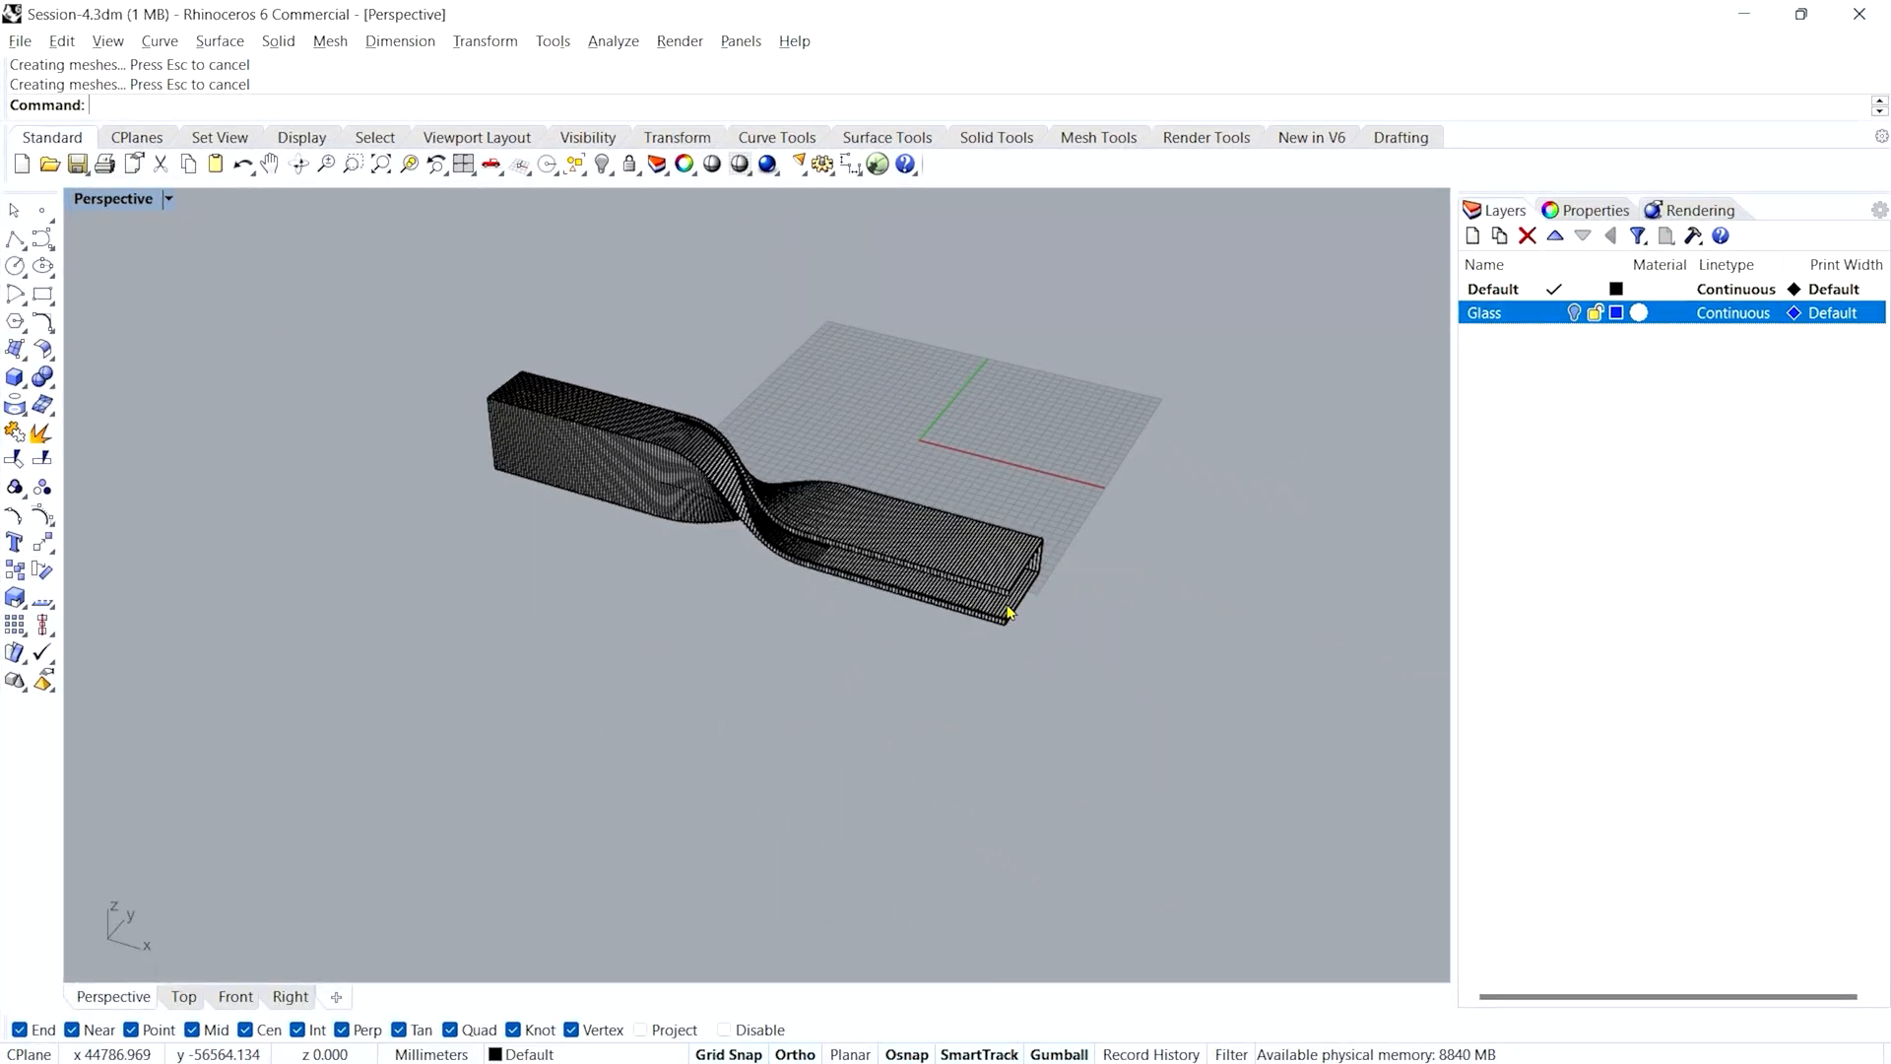
# - Examine the extruded ribs up close at the open end and around the twisted section
pyautogui.scroll(4, 1367, 834)
pyautogui.scroll(5, 1010, 616)
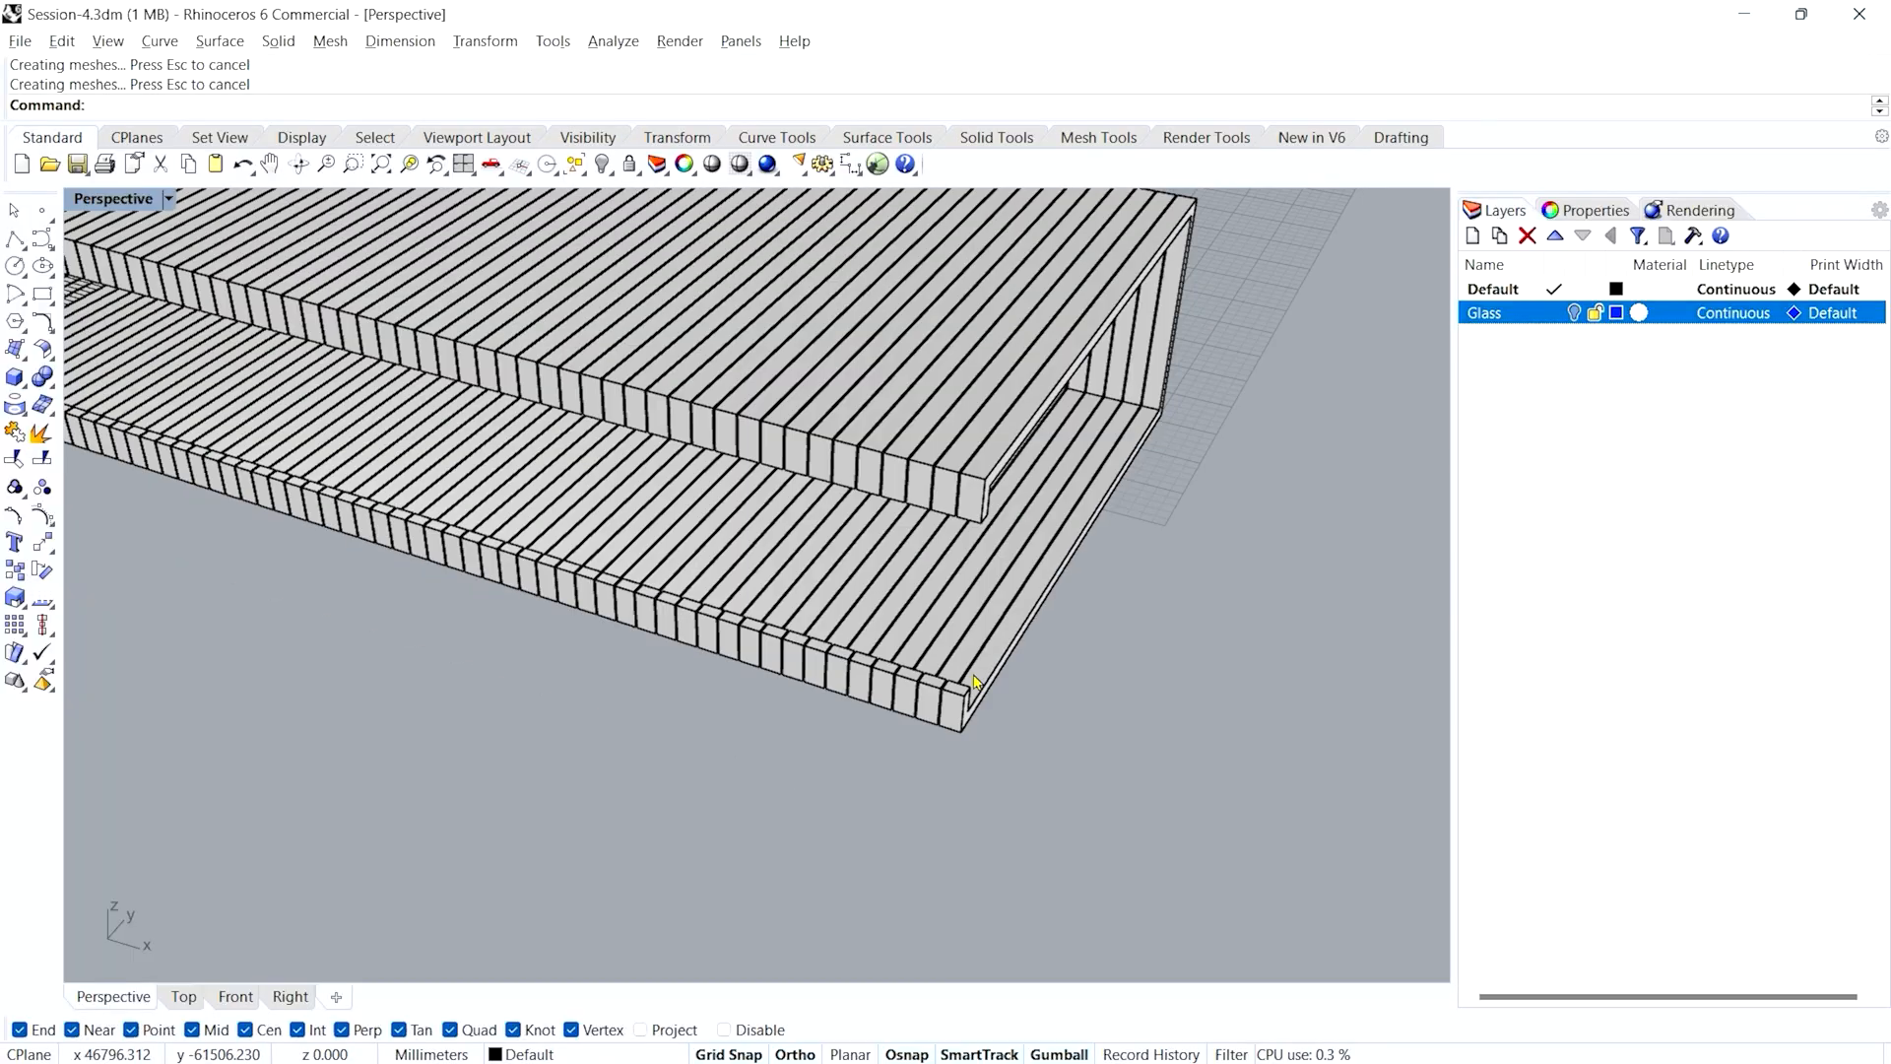
pyautogui.scroll(2, 914, 713)
pyautogui.scroll(-1, 924, 706)
pyautogui.moveTo(926, 709); pyautogui.dragTo(919, 666, button='right')
pyautogui.scroll(-6, 919, 666)
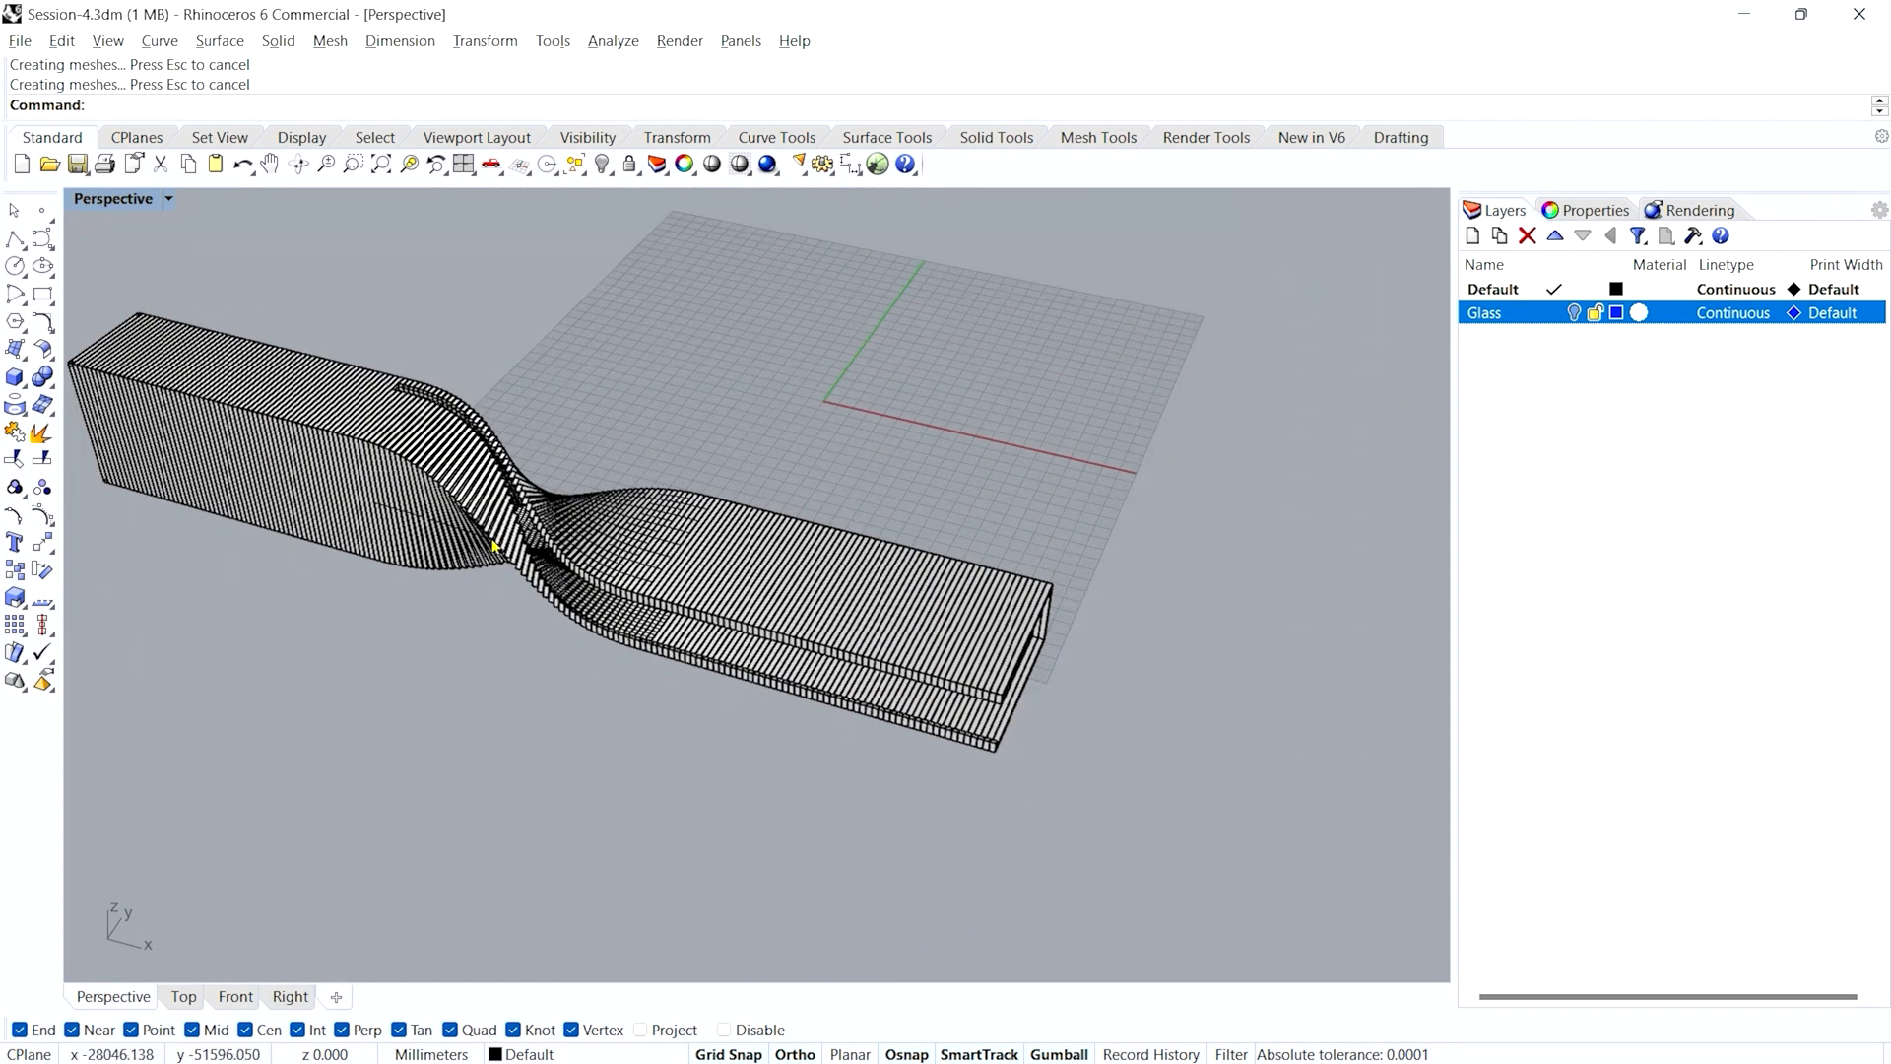
pyautogui.scroll(3, 483, 512)
pyautogui.scroll(3, 468, 498)
pyautogui.moveTo(488, 523)
pyautogui.mouseDown(button='right')
pyautogui.moveTo(554, 508)
pyautogui.moveTo(514, 511)
pyautogui.mouseUp(button='right')
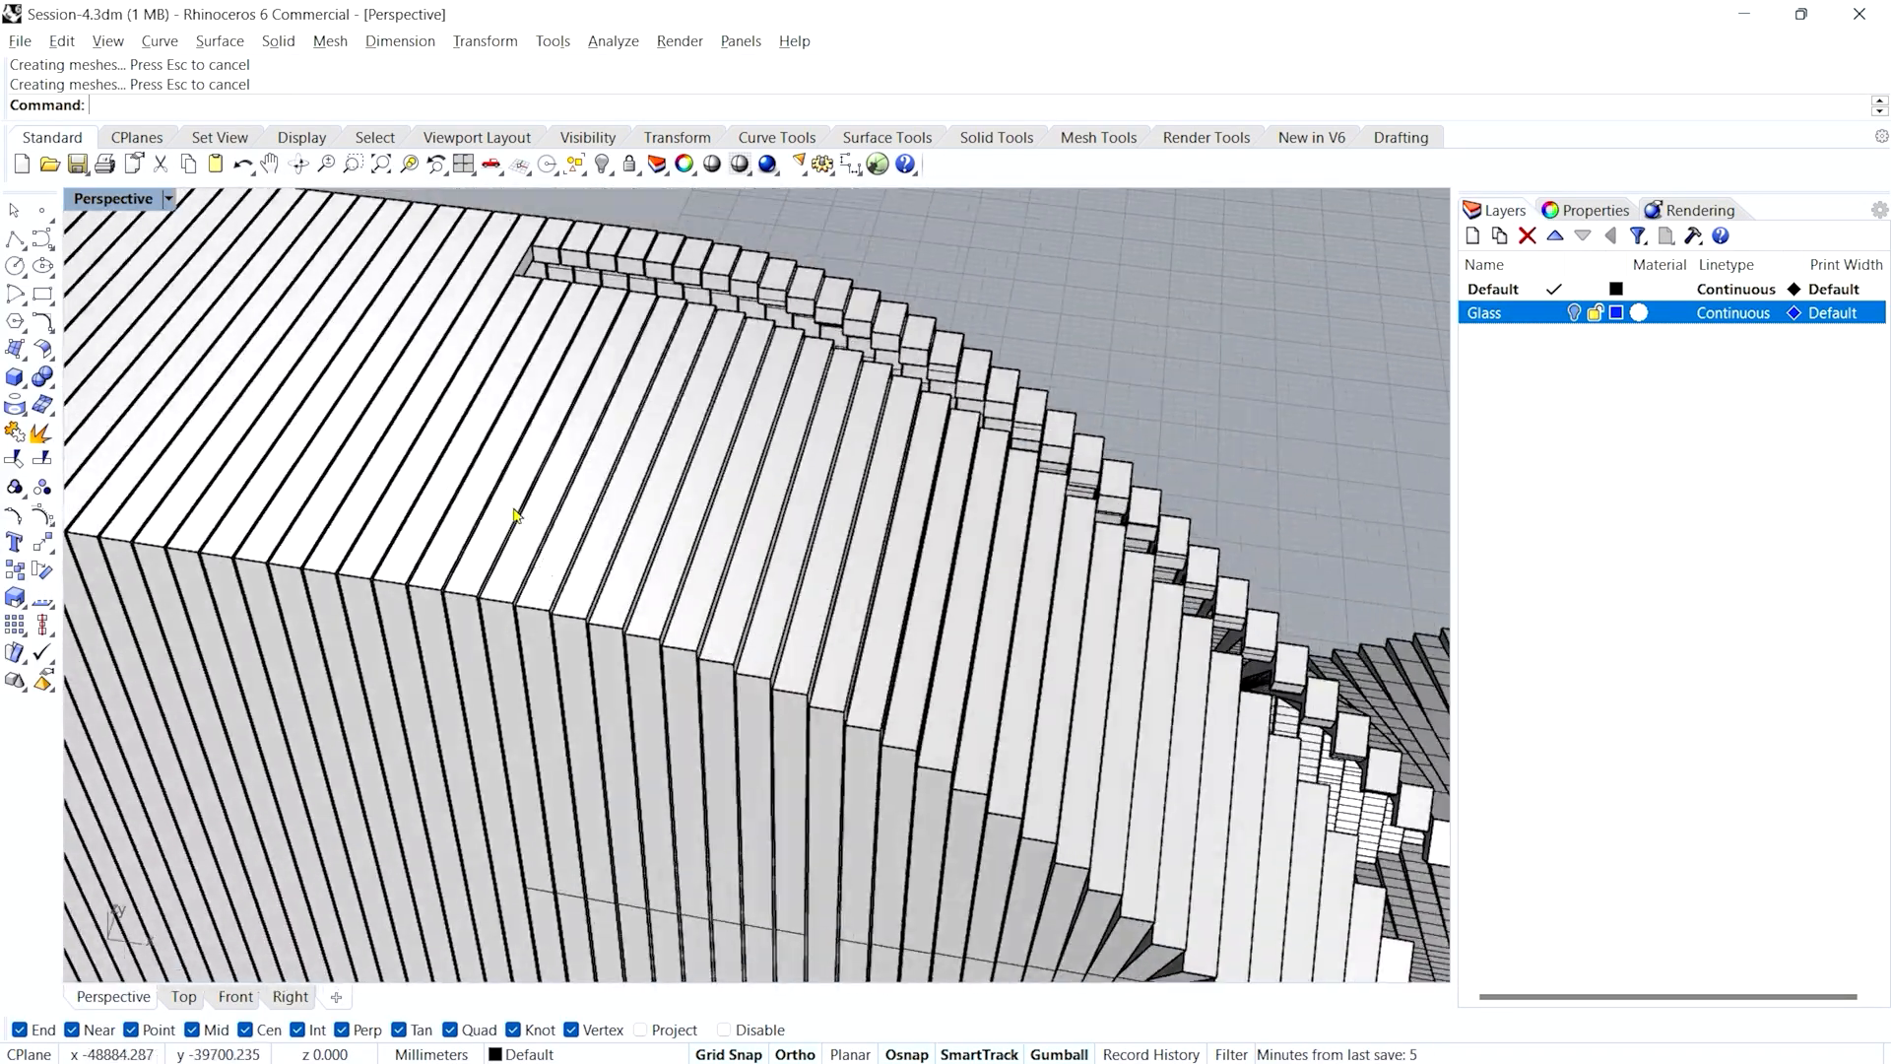
pyautogui.scroll(-5, 514, 514)
# - Delete the outermost rib at the closed end of the form and undo the deletion
pyautogui.moveTo(737, 601); pyautogui.dragTo(896, 581, button='right')
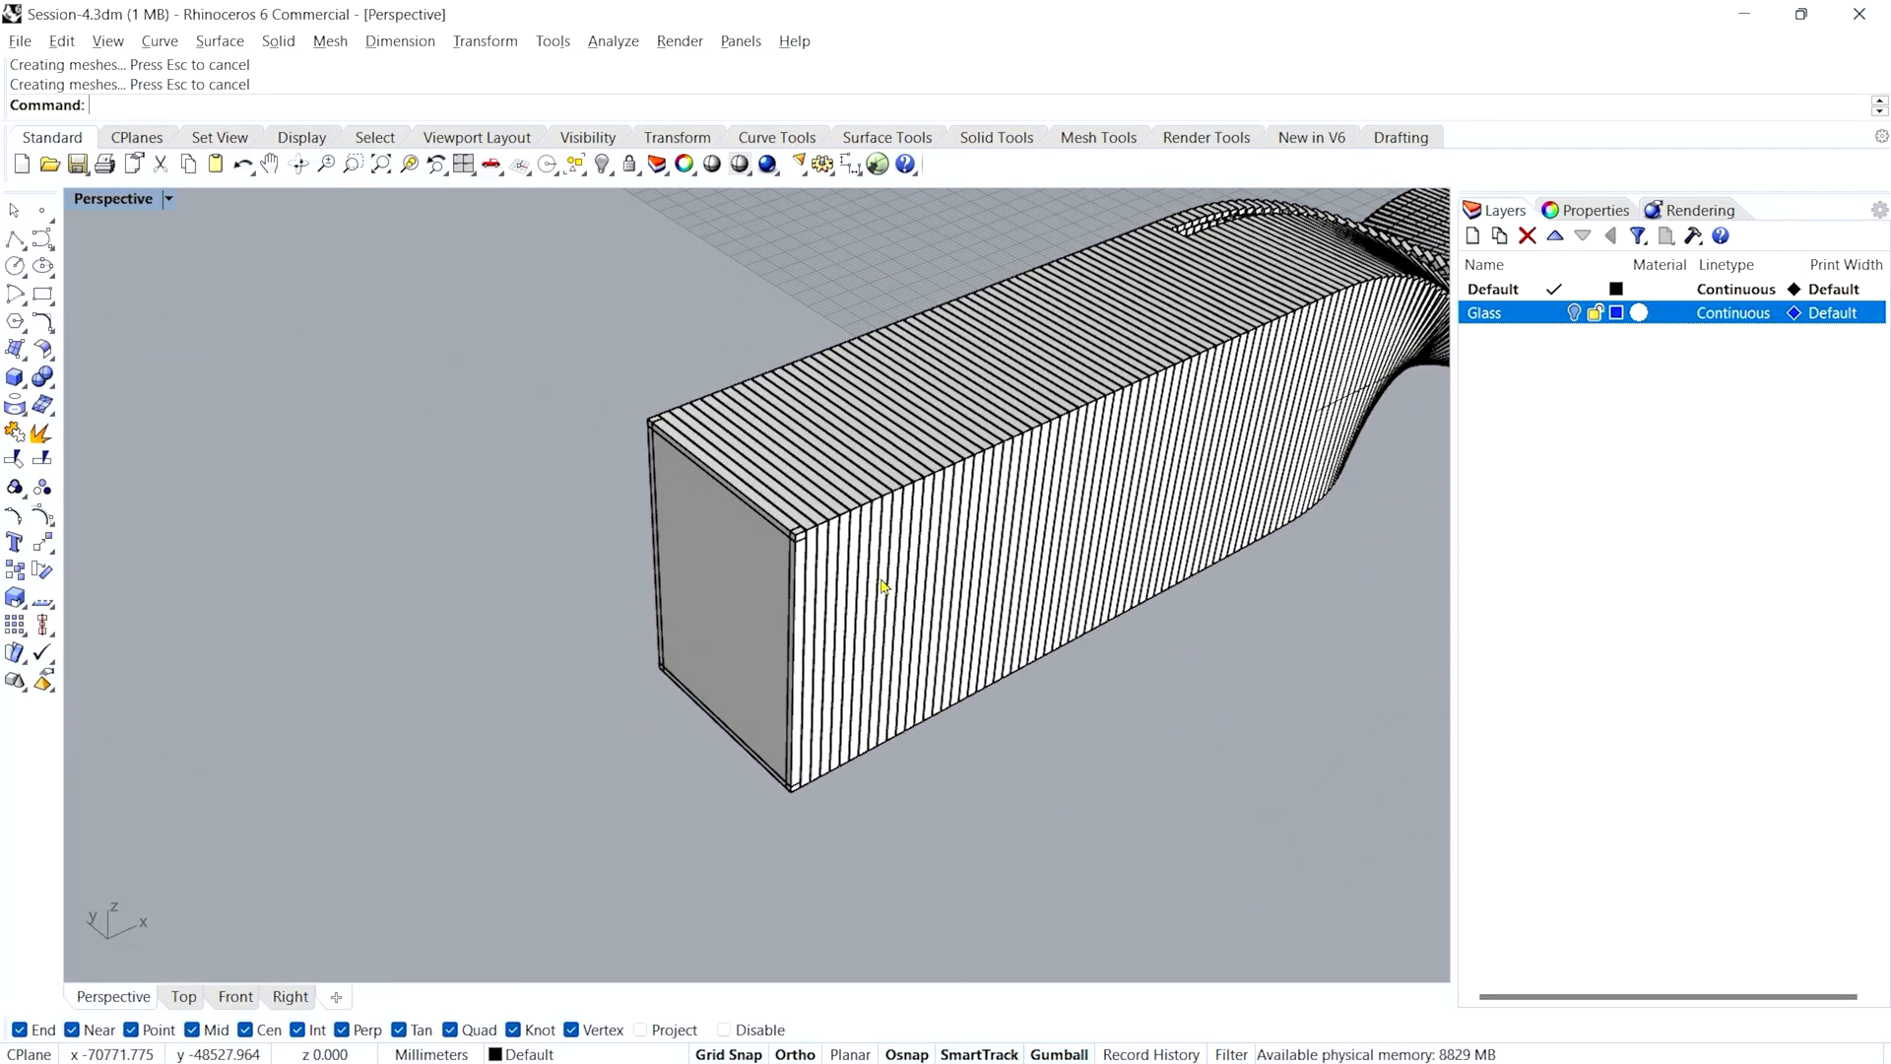
pyautogui.click(773, 568)
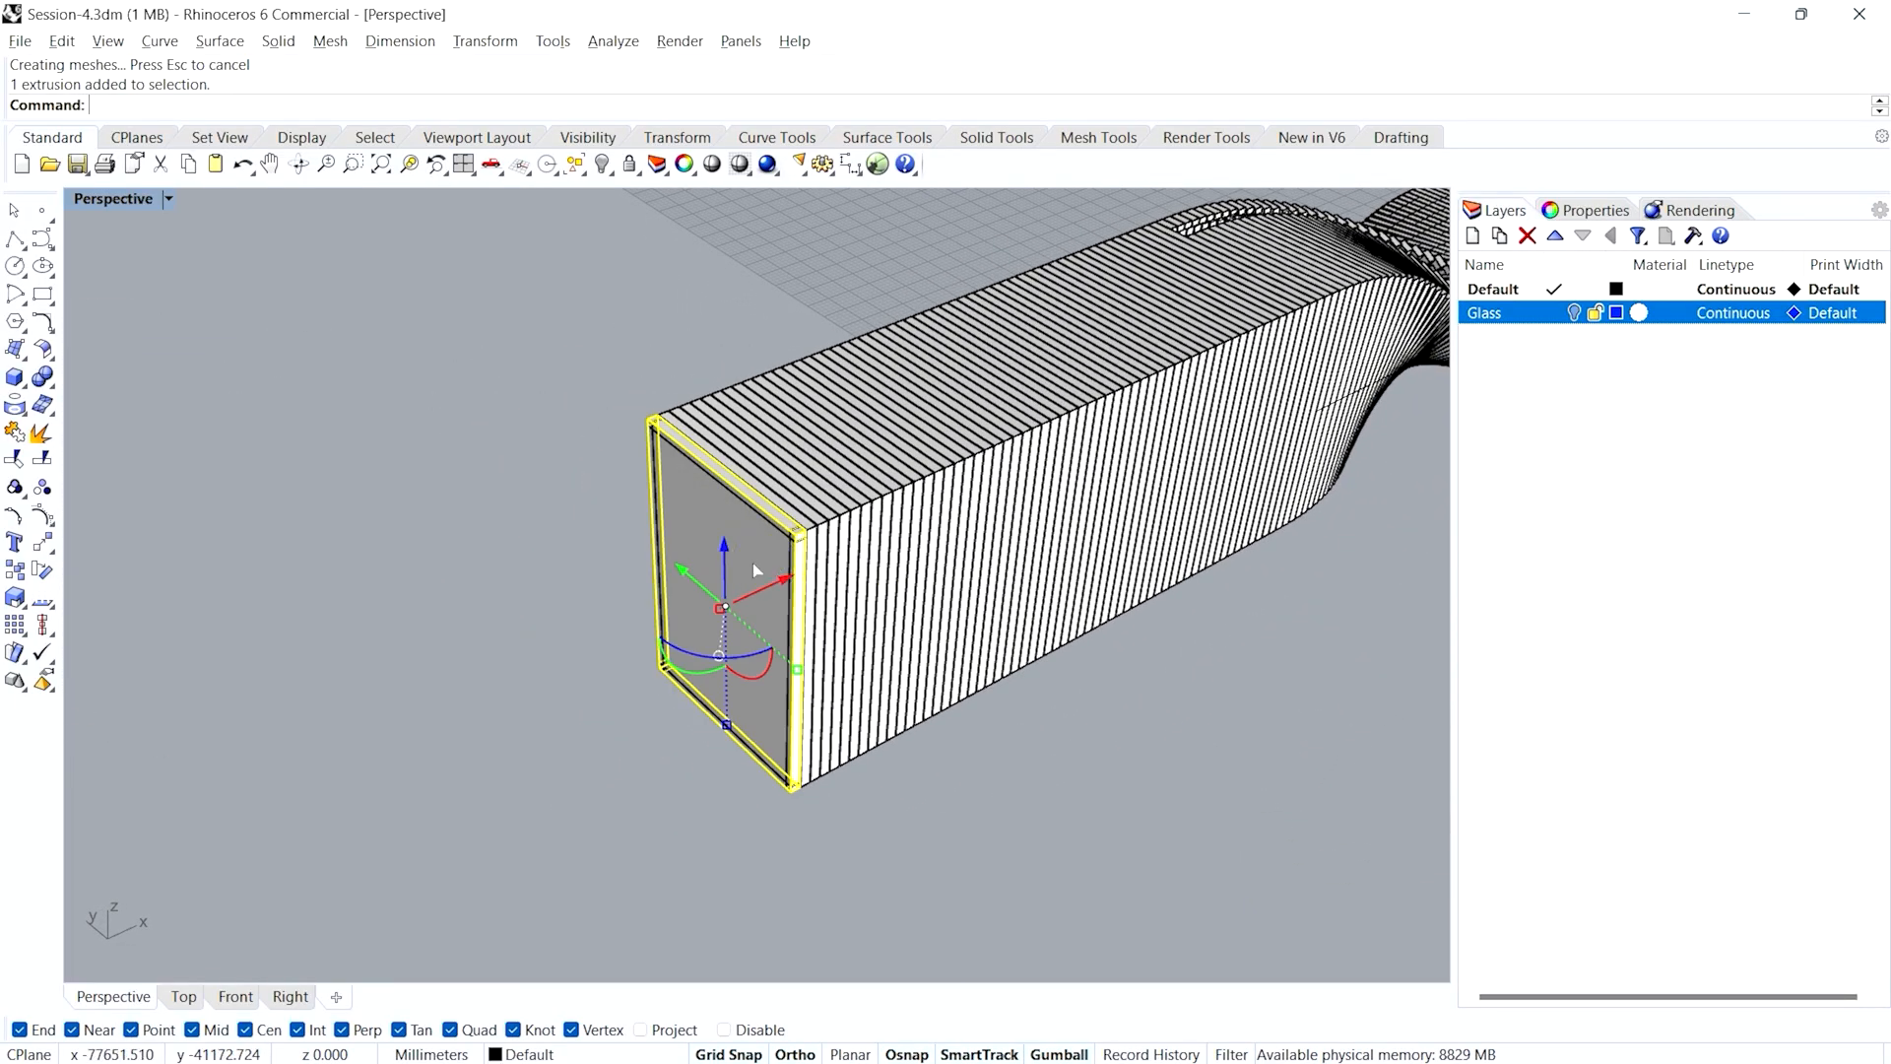
pyautogui.press('Delete')
pyautogui.moveTo(790, 658); pyautogui.dragTo(844, 666, button='right')
pyautogui.hotkey('ctrl', 'z')
pyautogui.click(607, 483)
# - Turn on the Glass layer to view the glass surfaces beside the ribs, and undo the visibility change
pyautogui.moveTo(884, 582); pyautogui.dragTo(399, 284, button='right')
pyautogui.scroll(3, 563, 423)
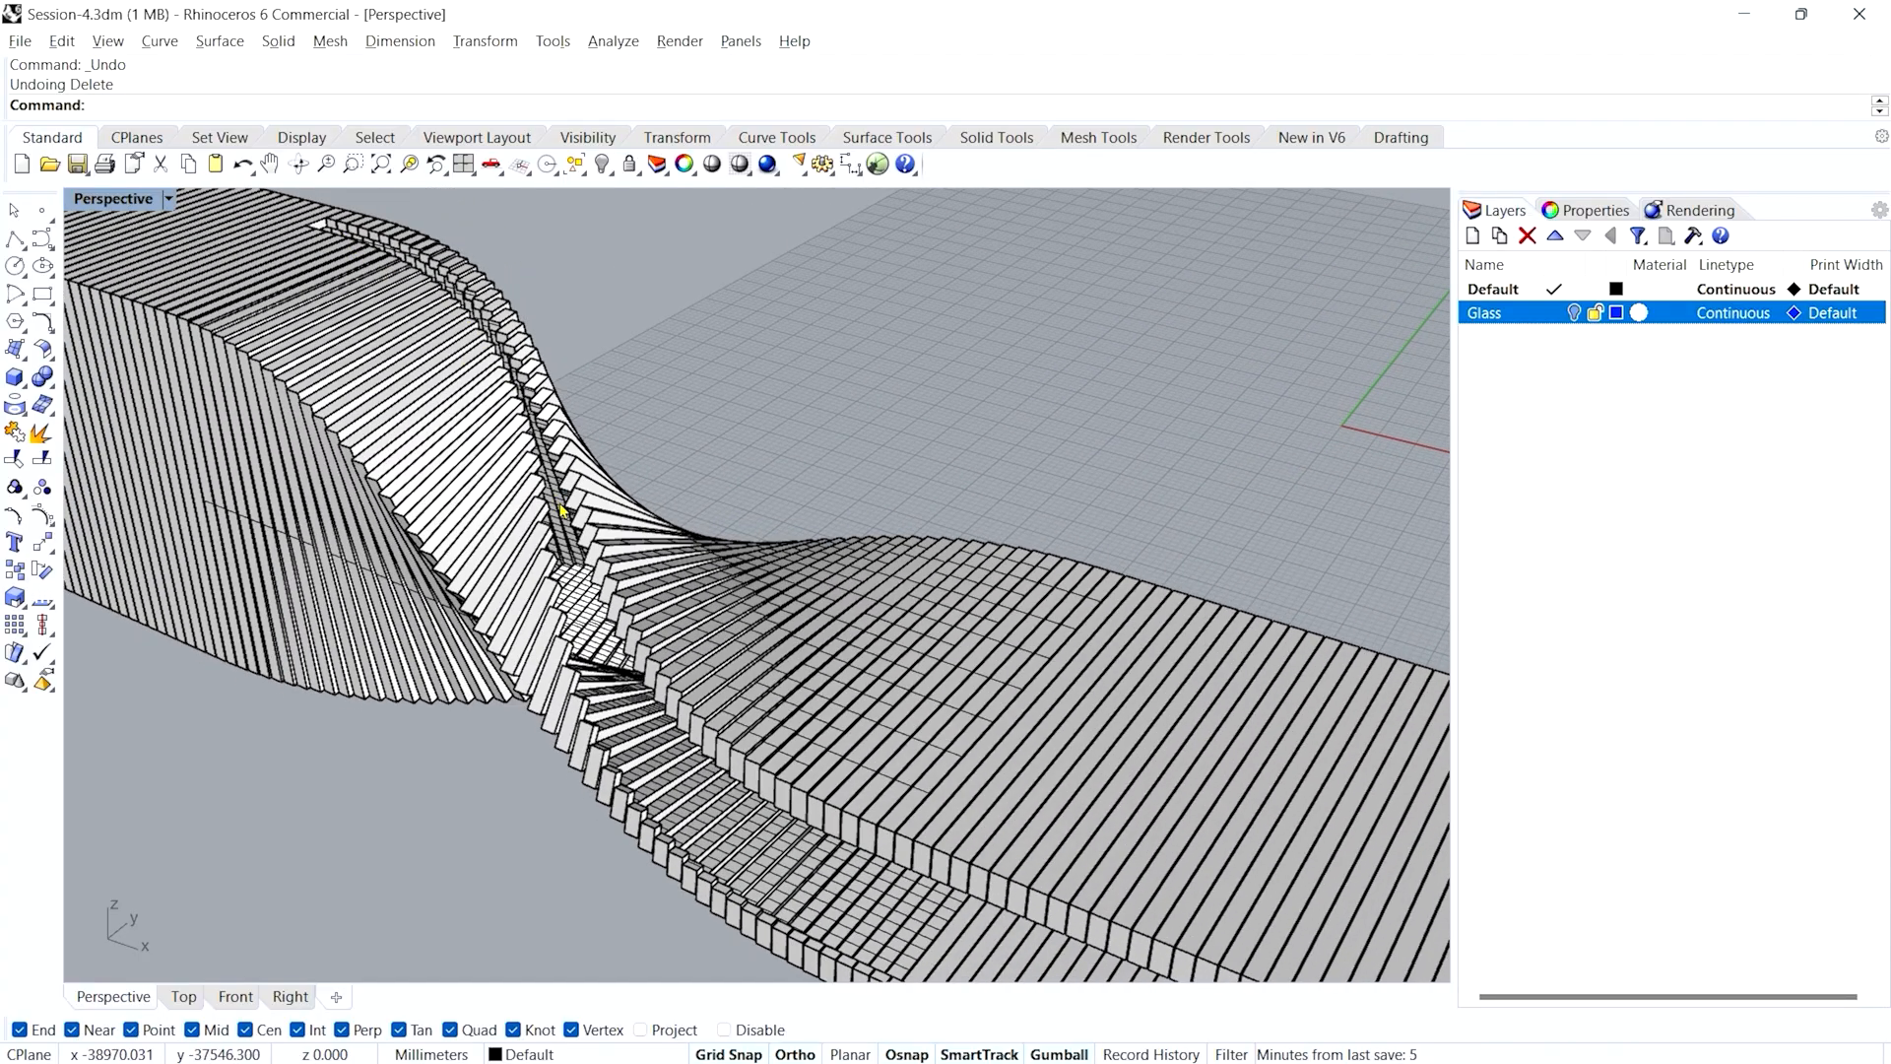
pyautogui.scroll(-3, 621, 601)
pyautogui.moveTo(694, 702); pyautogui.dragTo(615, 532, button='right')
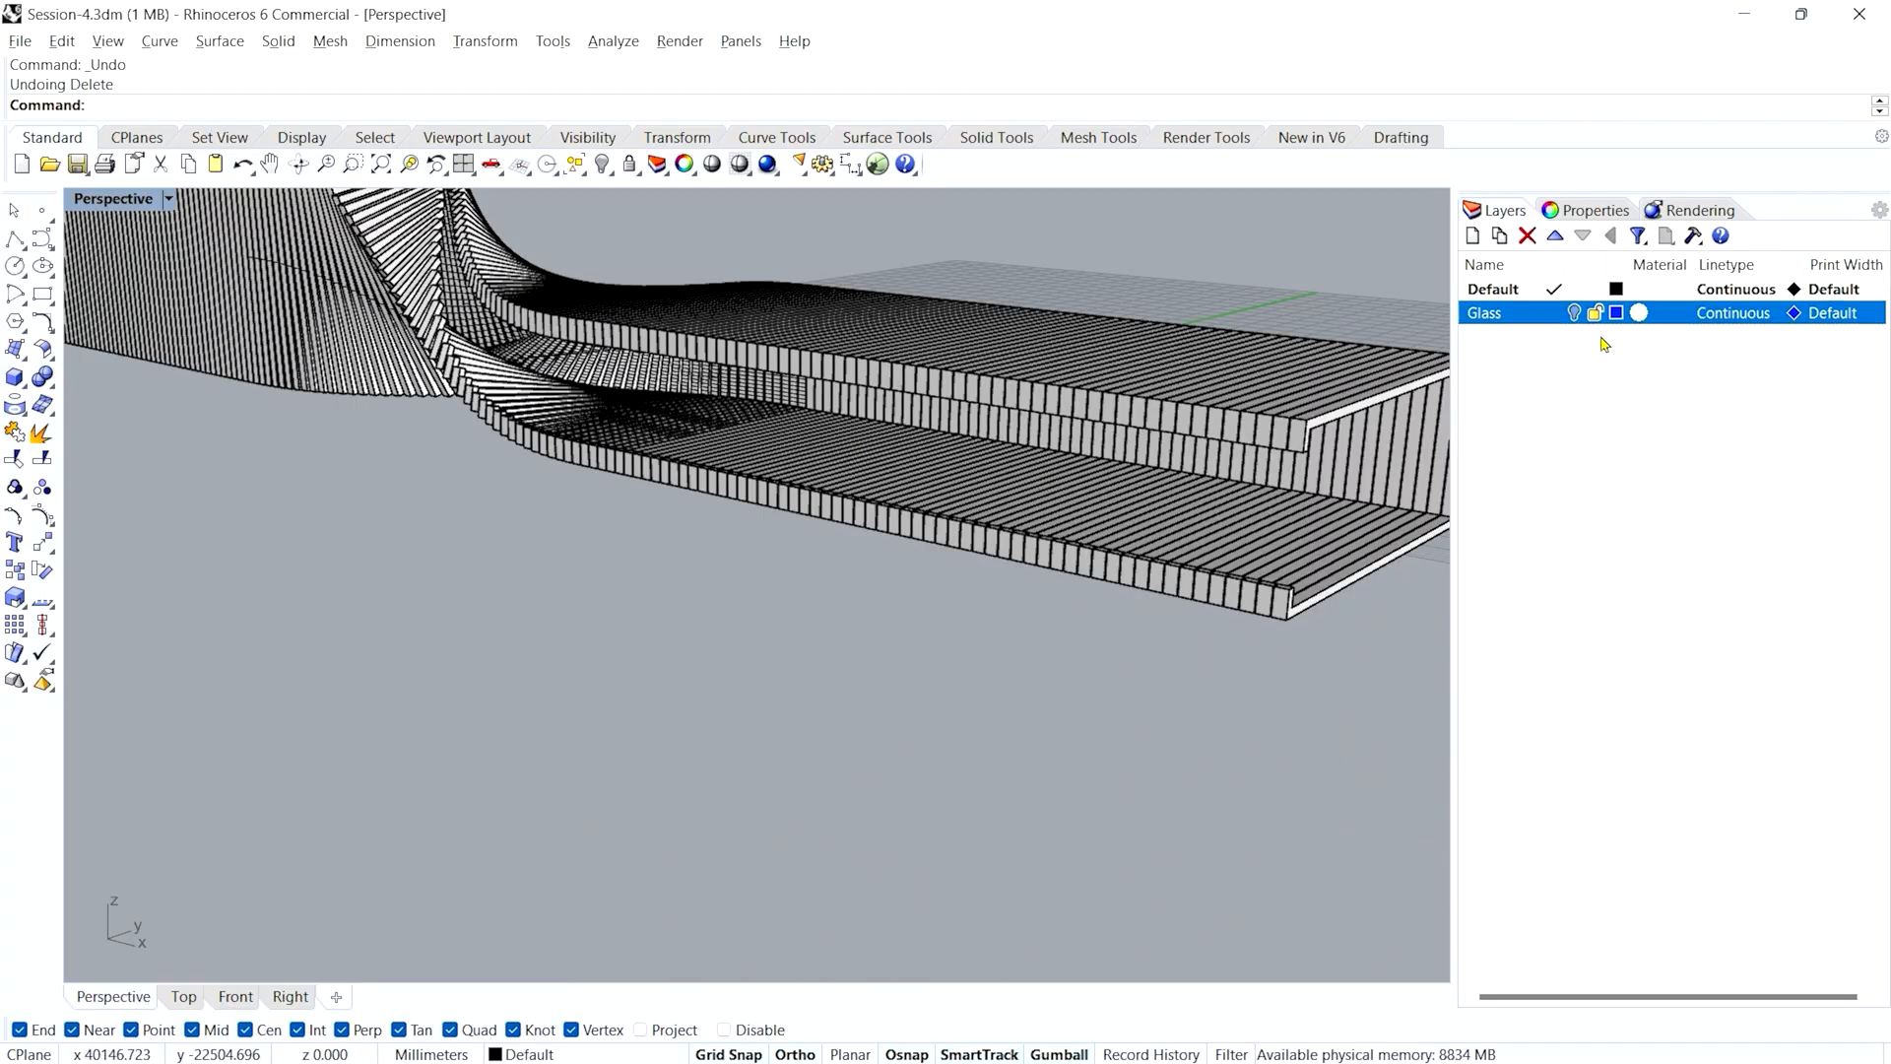
pyautogui.click(1574, 313)
pyautogui.scroll(-5, 706, 601)
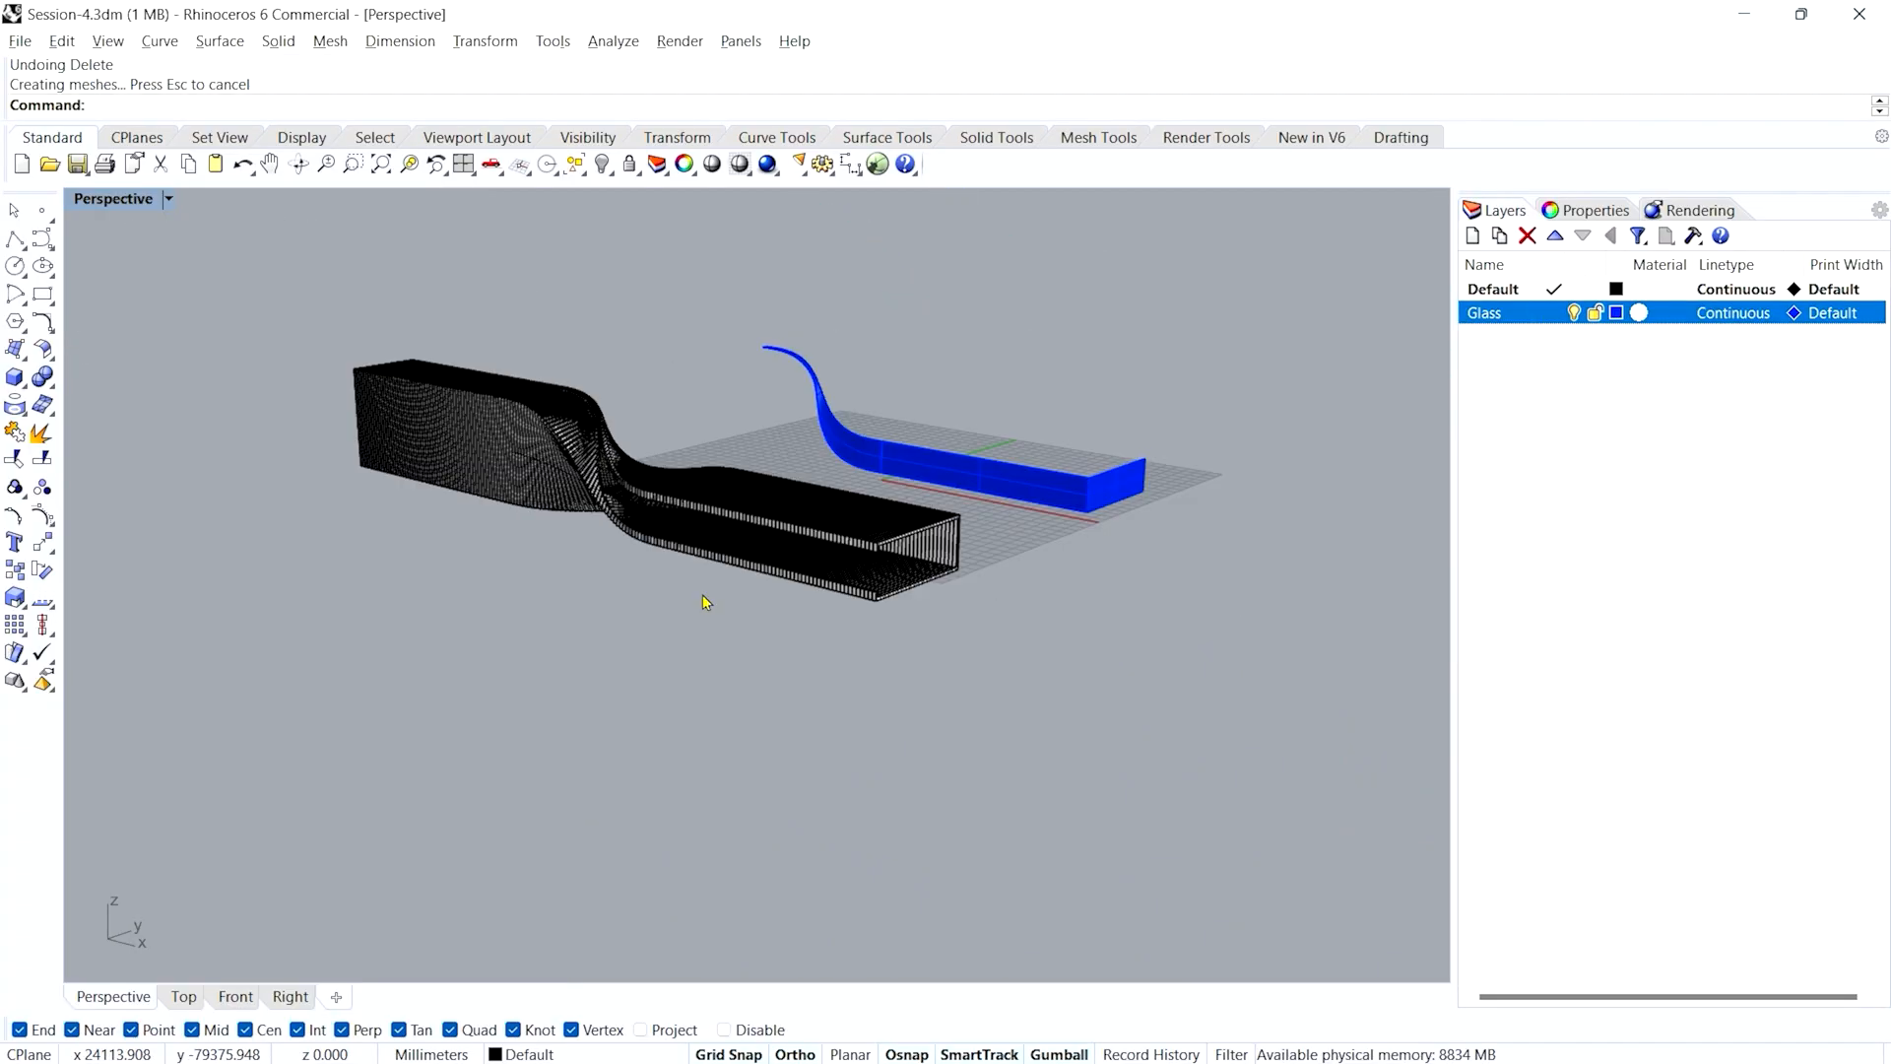
pyautogui.scroll(3, 823, 635)
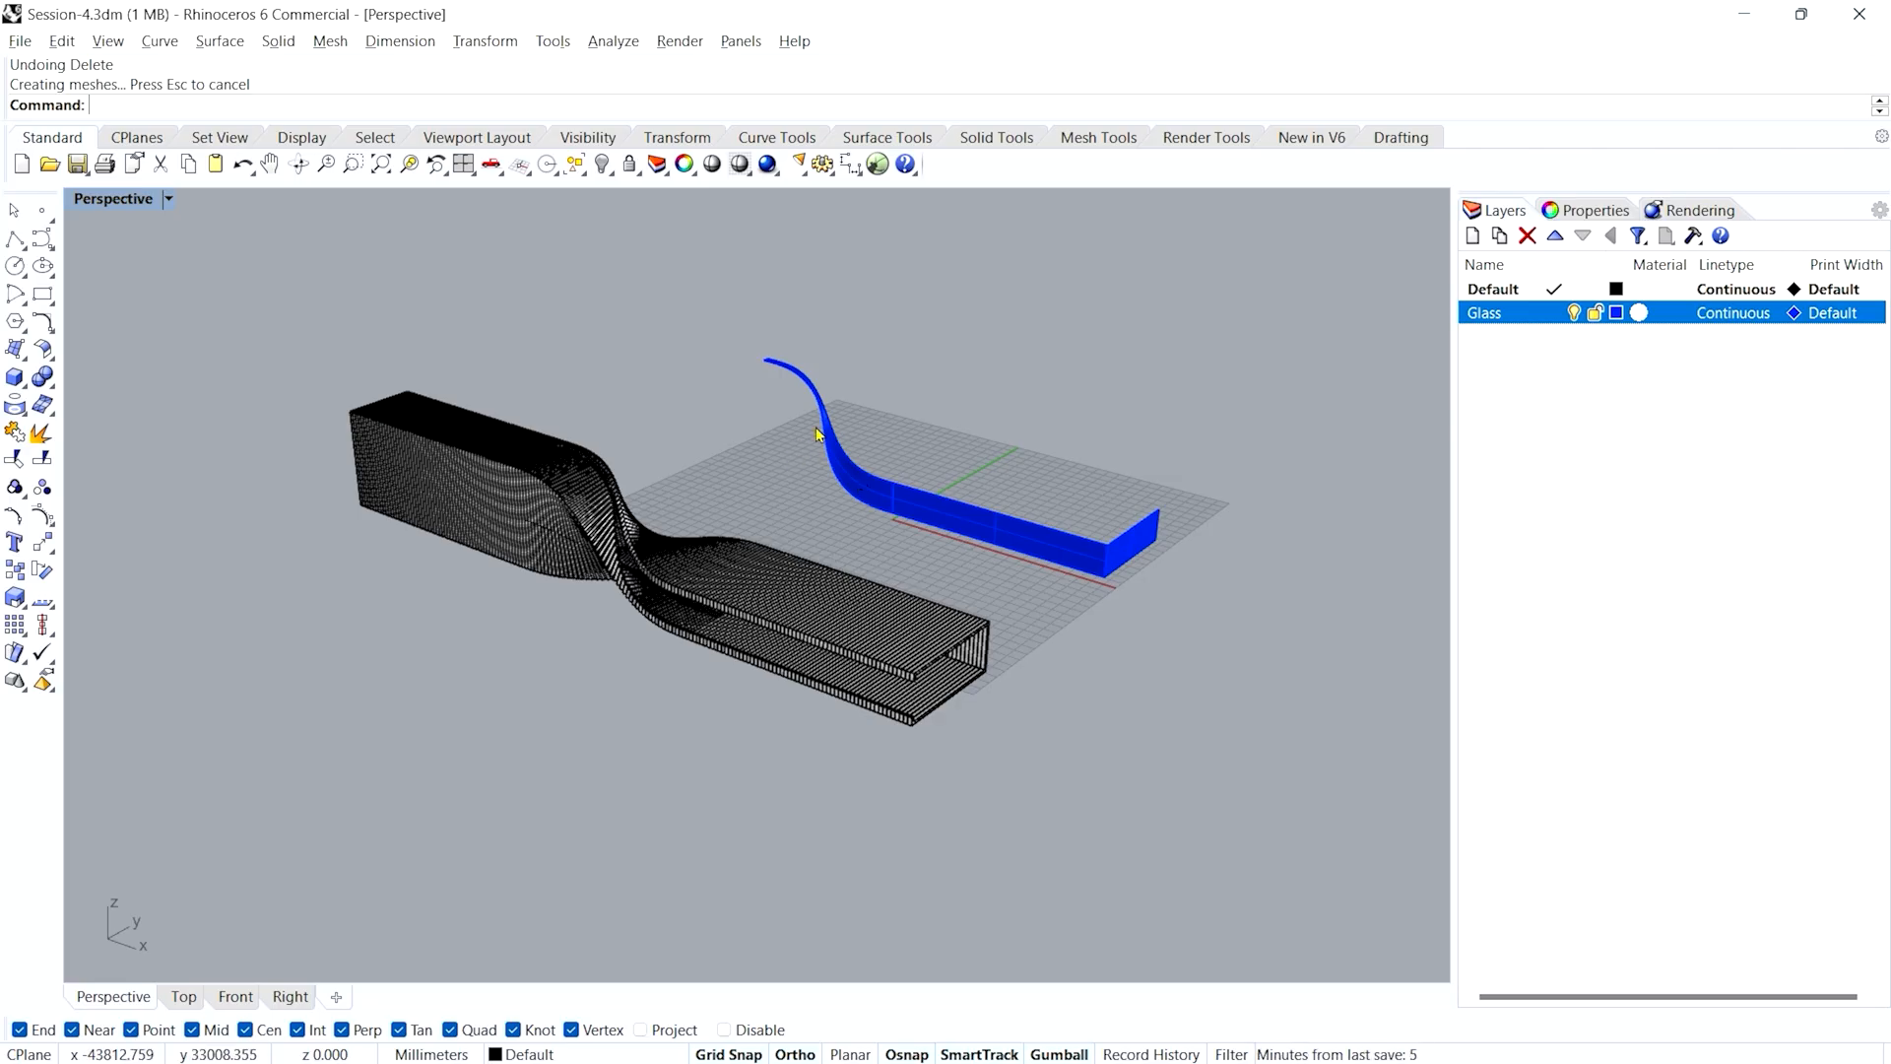
pyautogui.hotkey('ctrl', 'z')
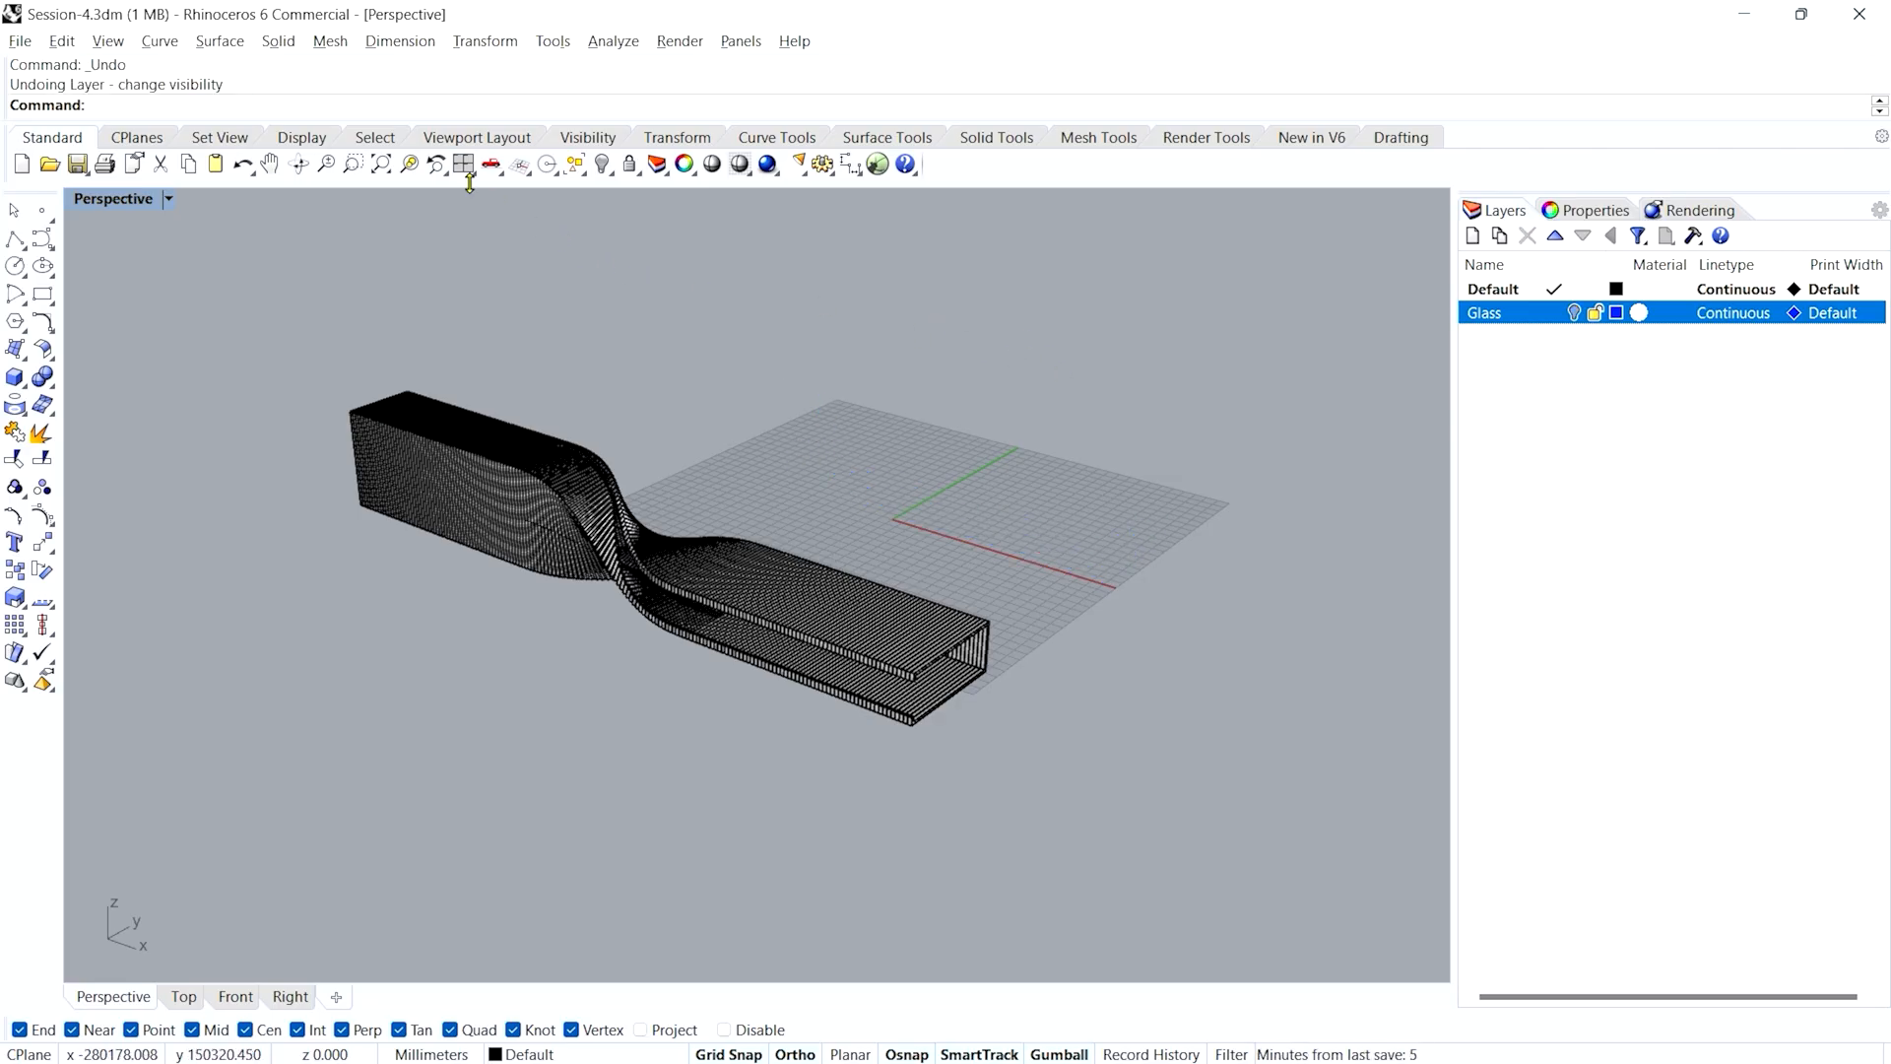
# - Show the hidden shell and its original contour curves again beside the extruded rib version
pyautogui.click(601, 164)
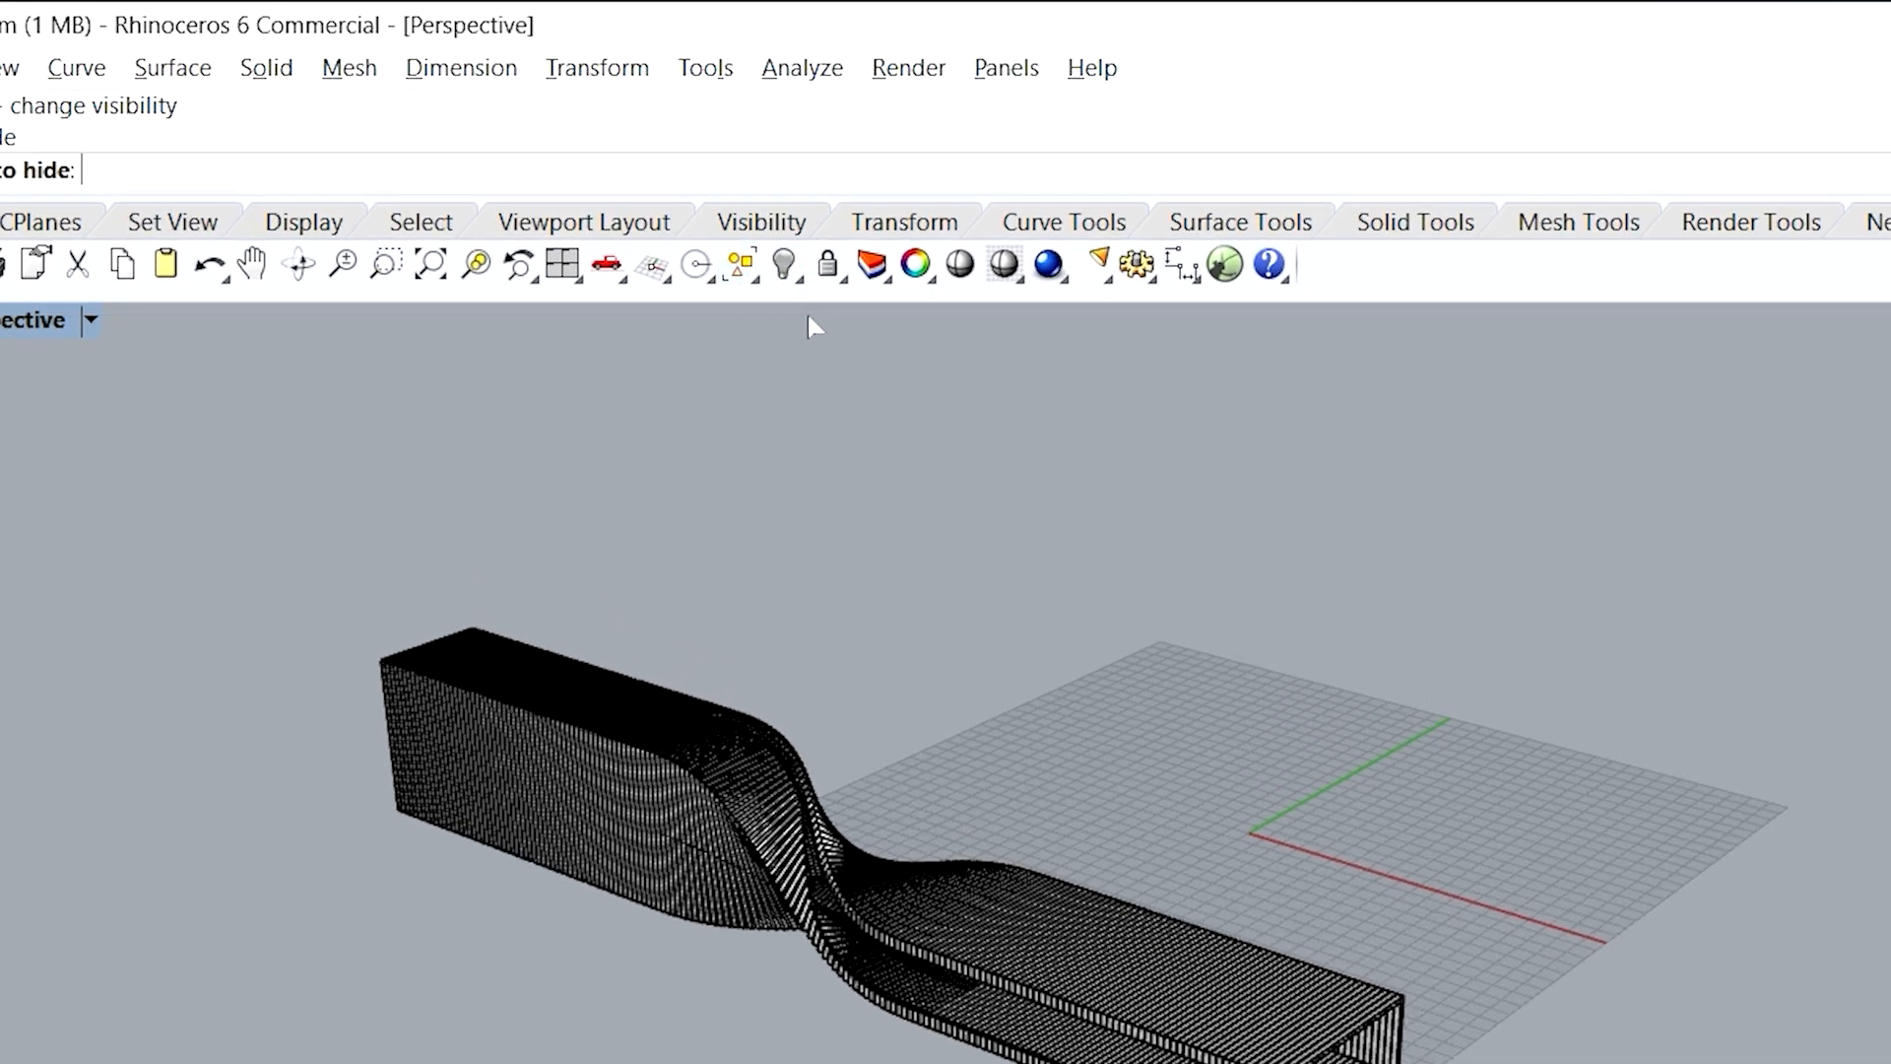
pyautogui.rightClick(783, 266)
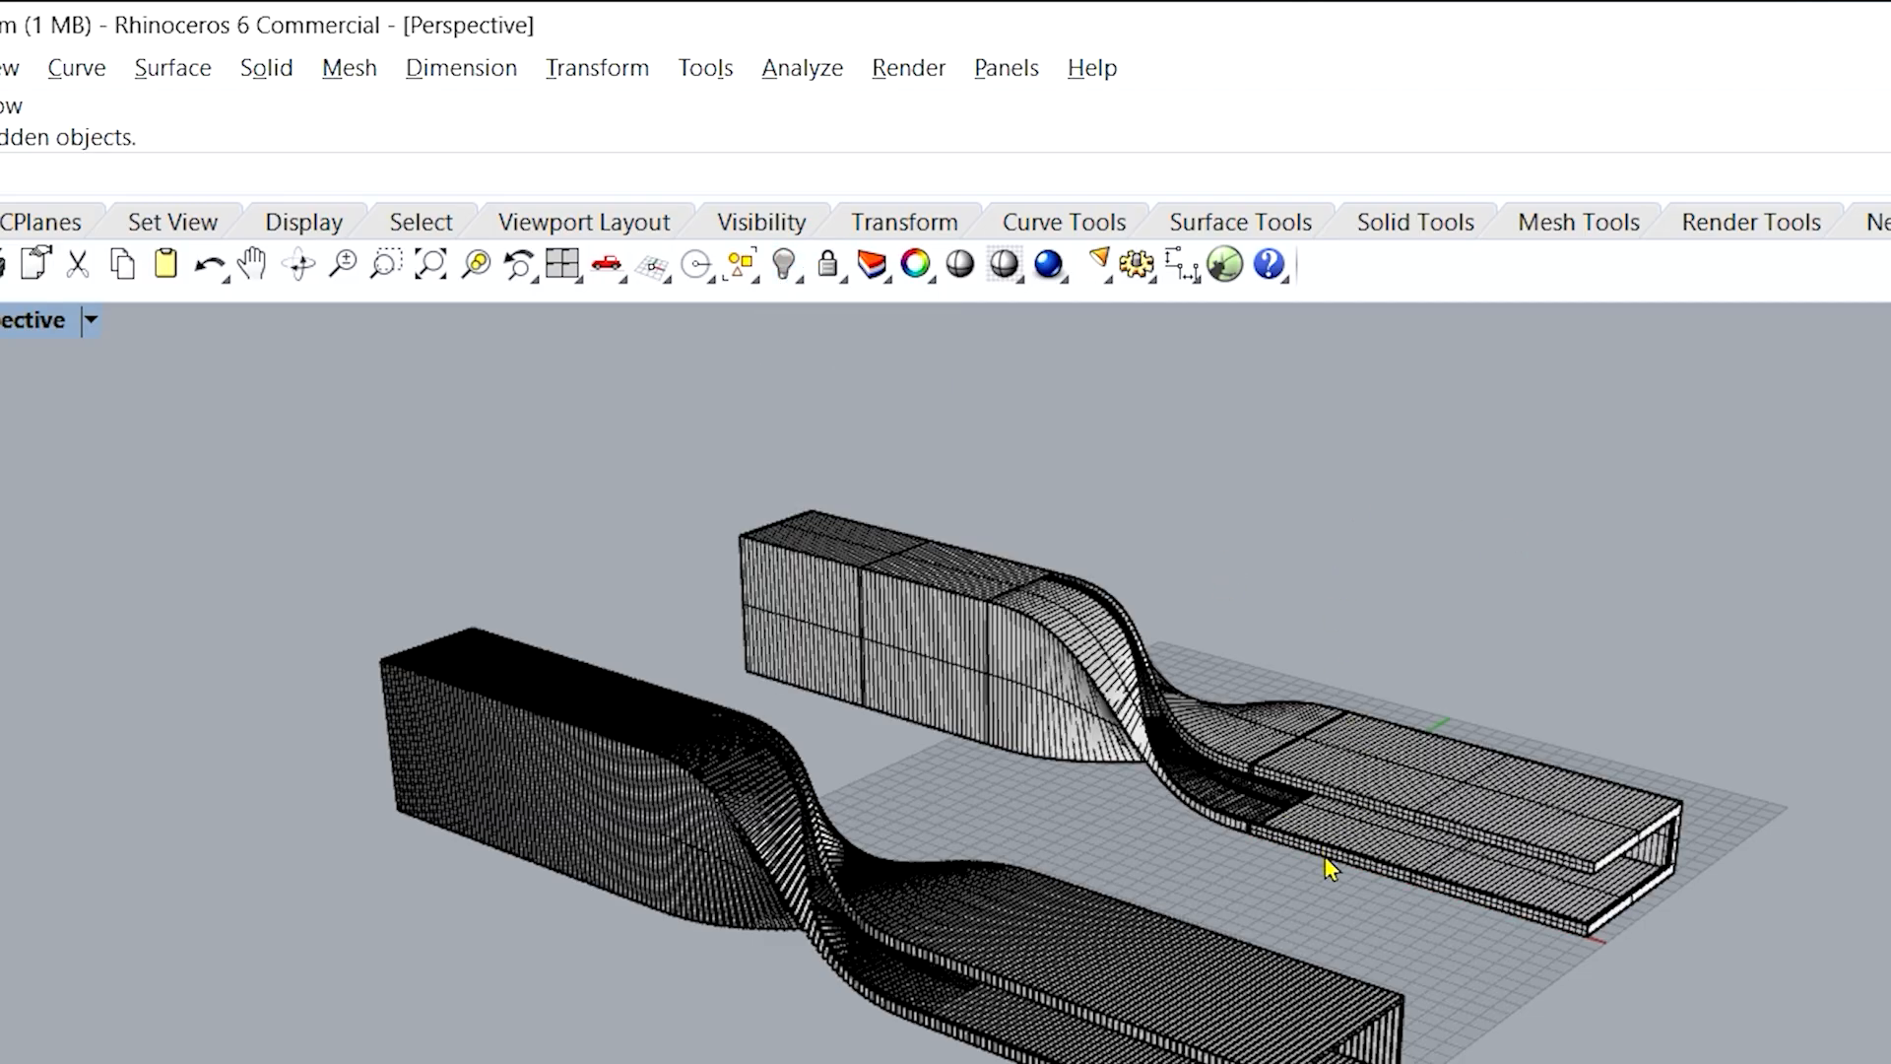
pyautogui.moveTo(574, 838); pyautogui.dragTo(588, 897, button='right')
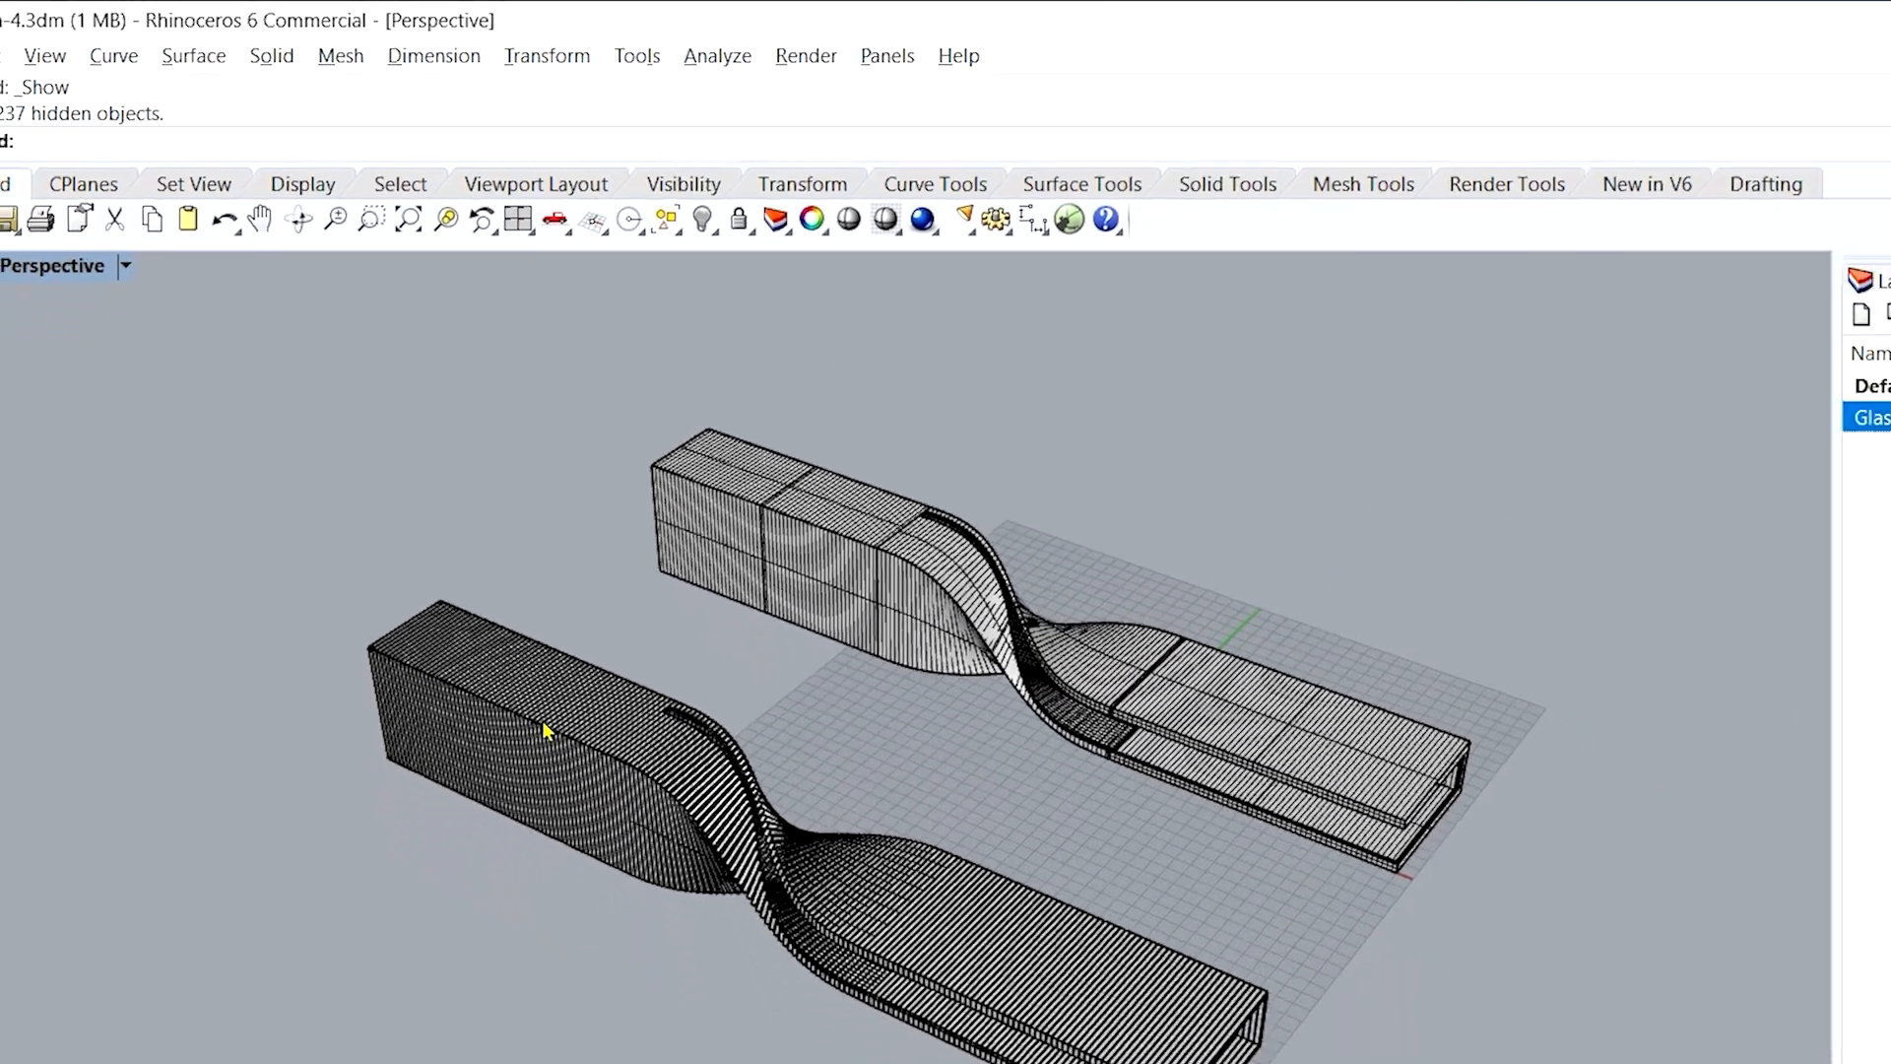
pyautogui.scroll(-5, 588, 891)
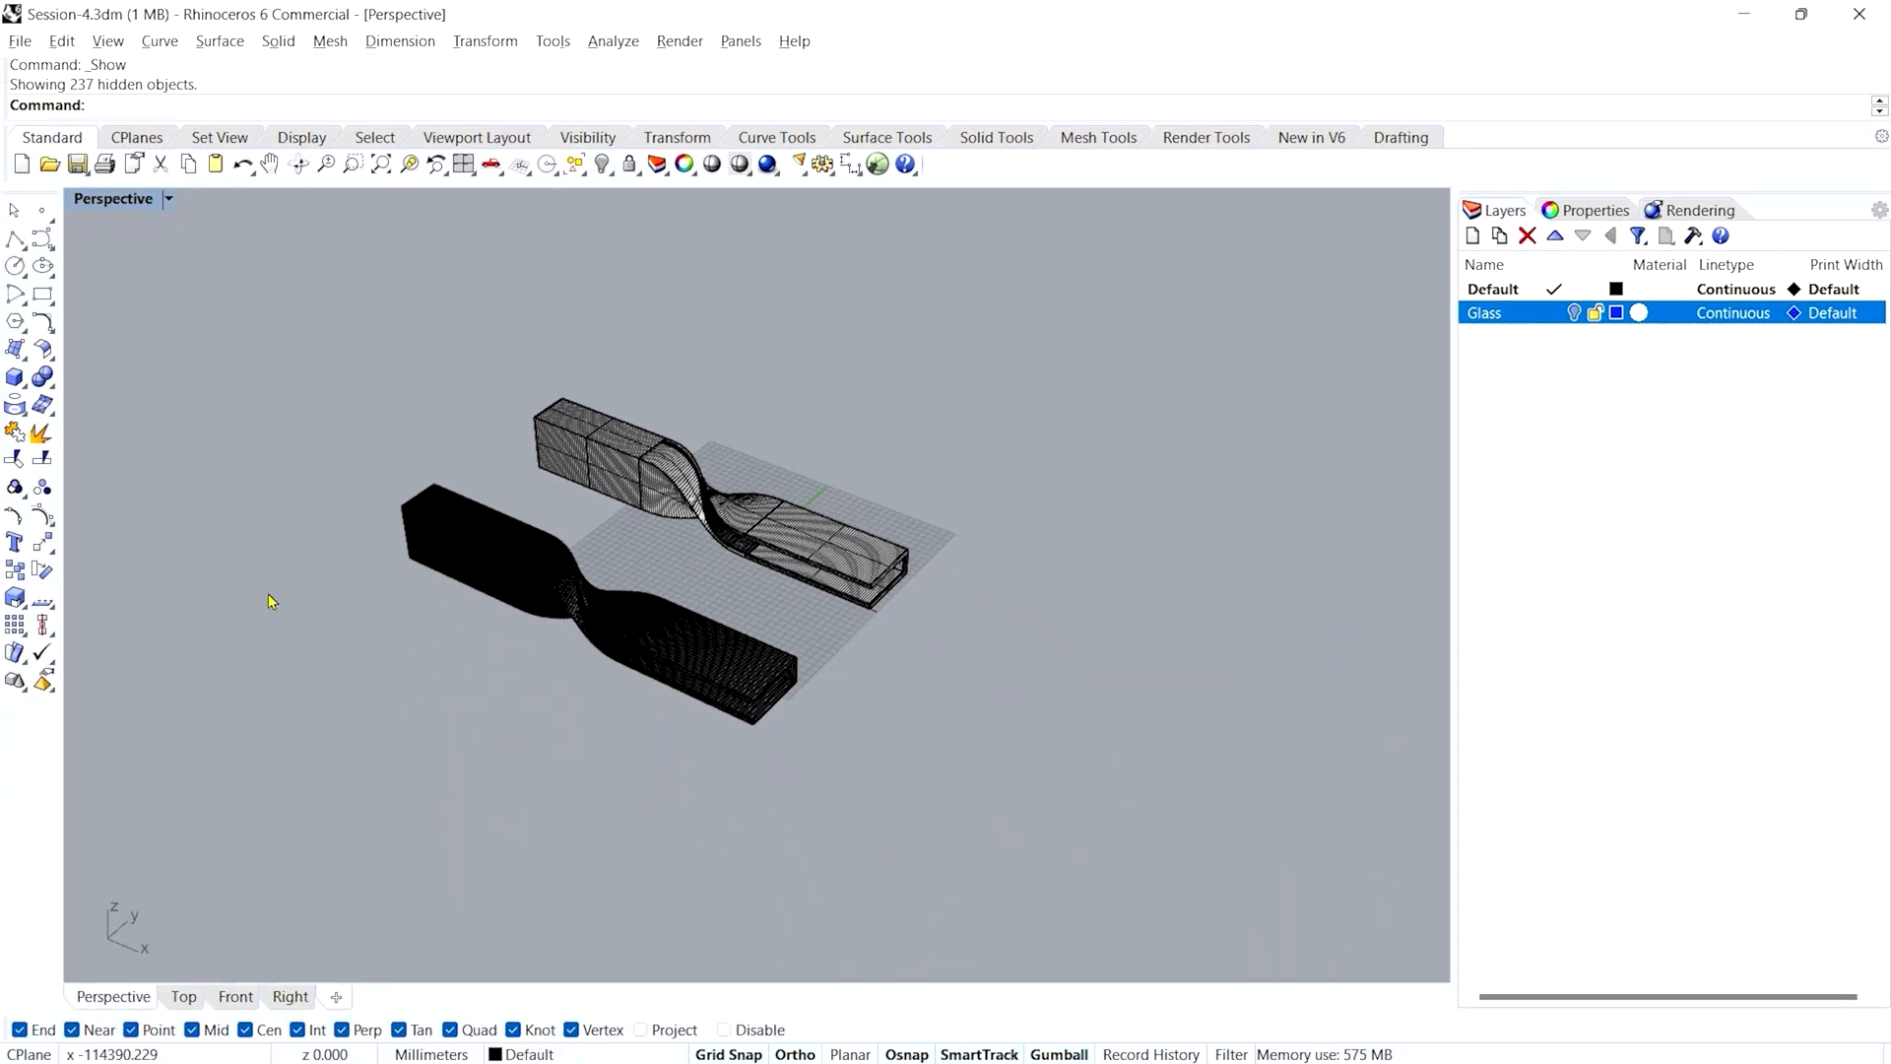
# - Delete the extruded rib version of the building together with its curves, keeping the original shell and contours
pyautogui.click(183, 995)
pyautogui.scroll(-4, 482, 575)
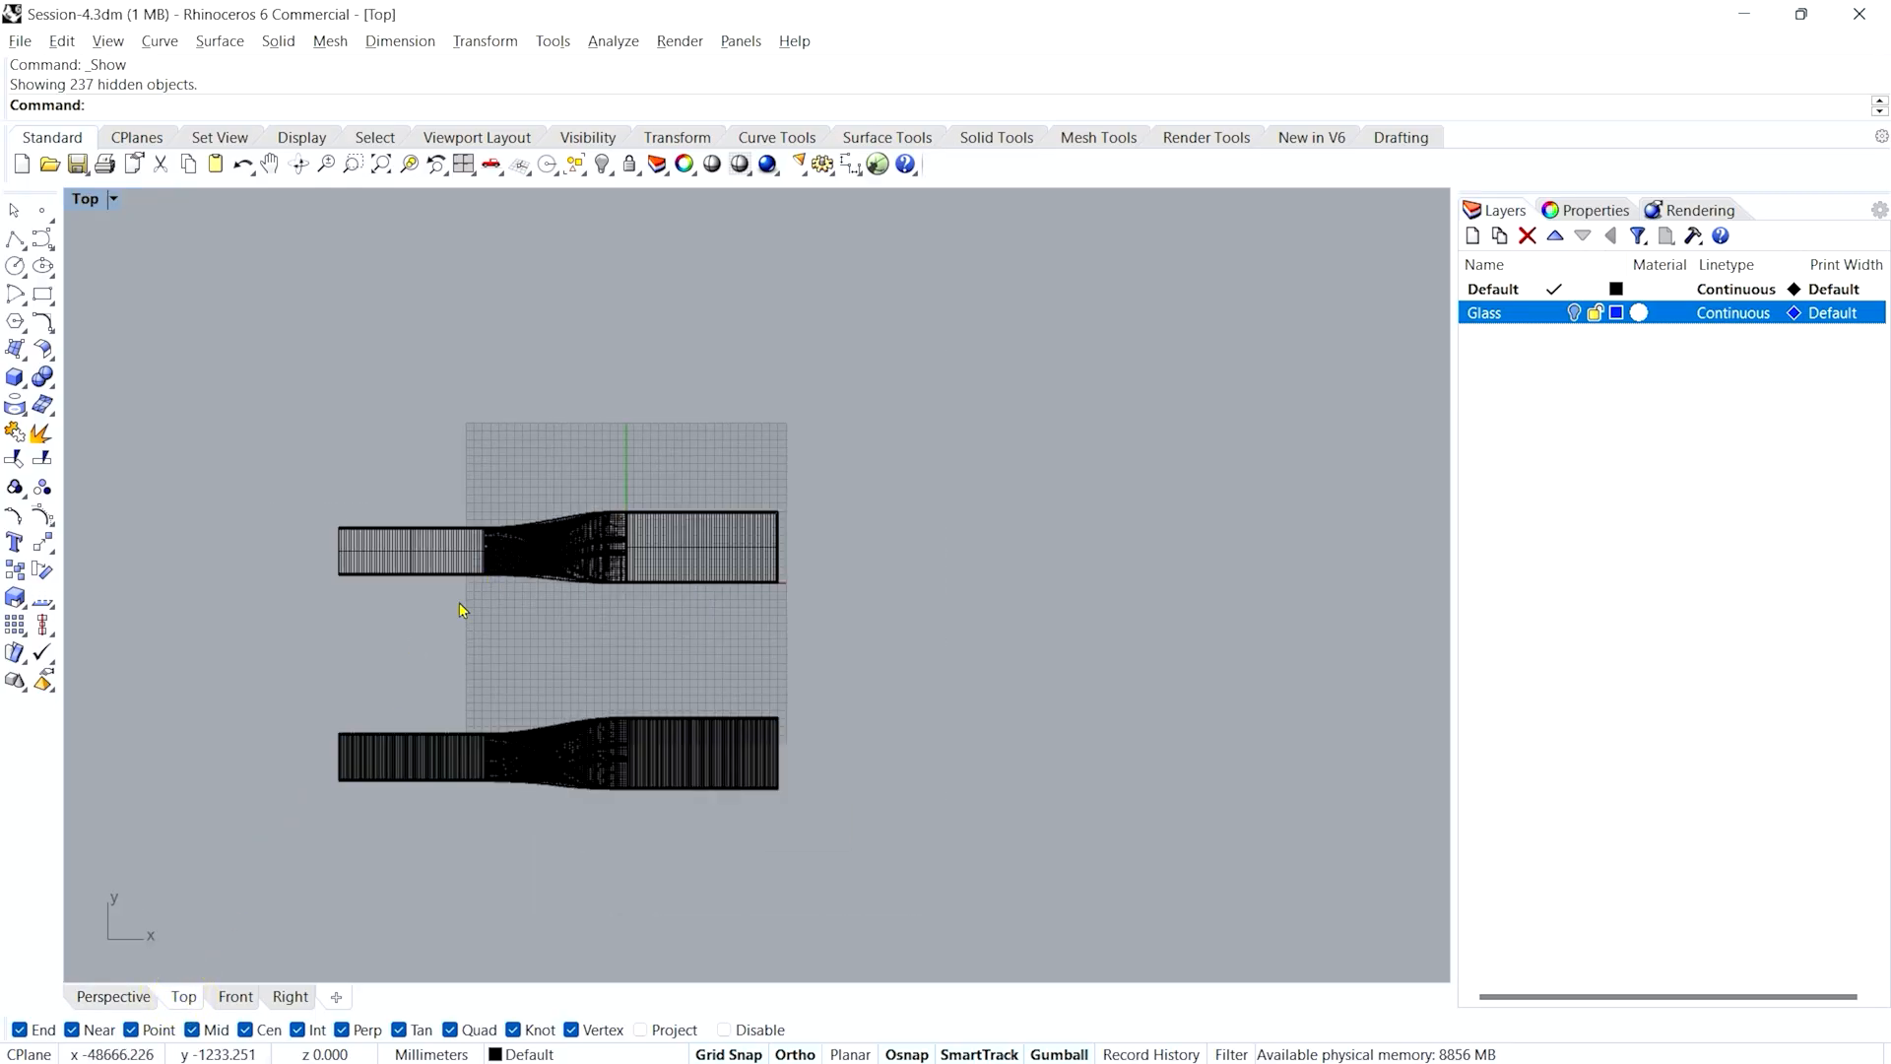
pyautogui.moveTo(286, 680); pyautogui.dragTo(883, 824)
pyautogui.press('Delete')
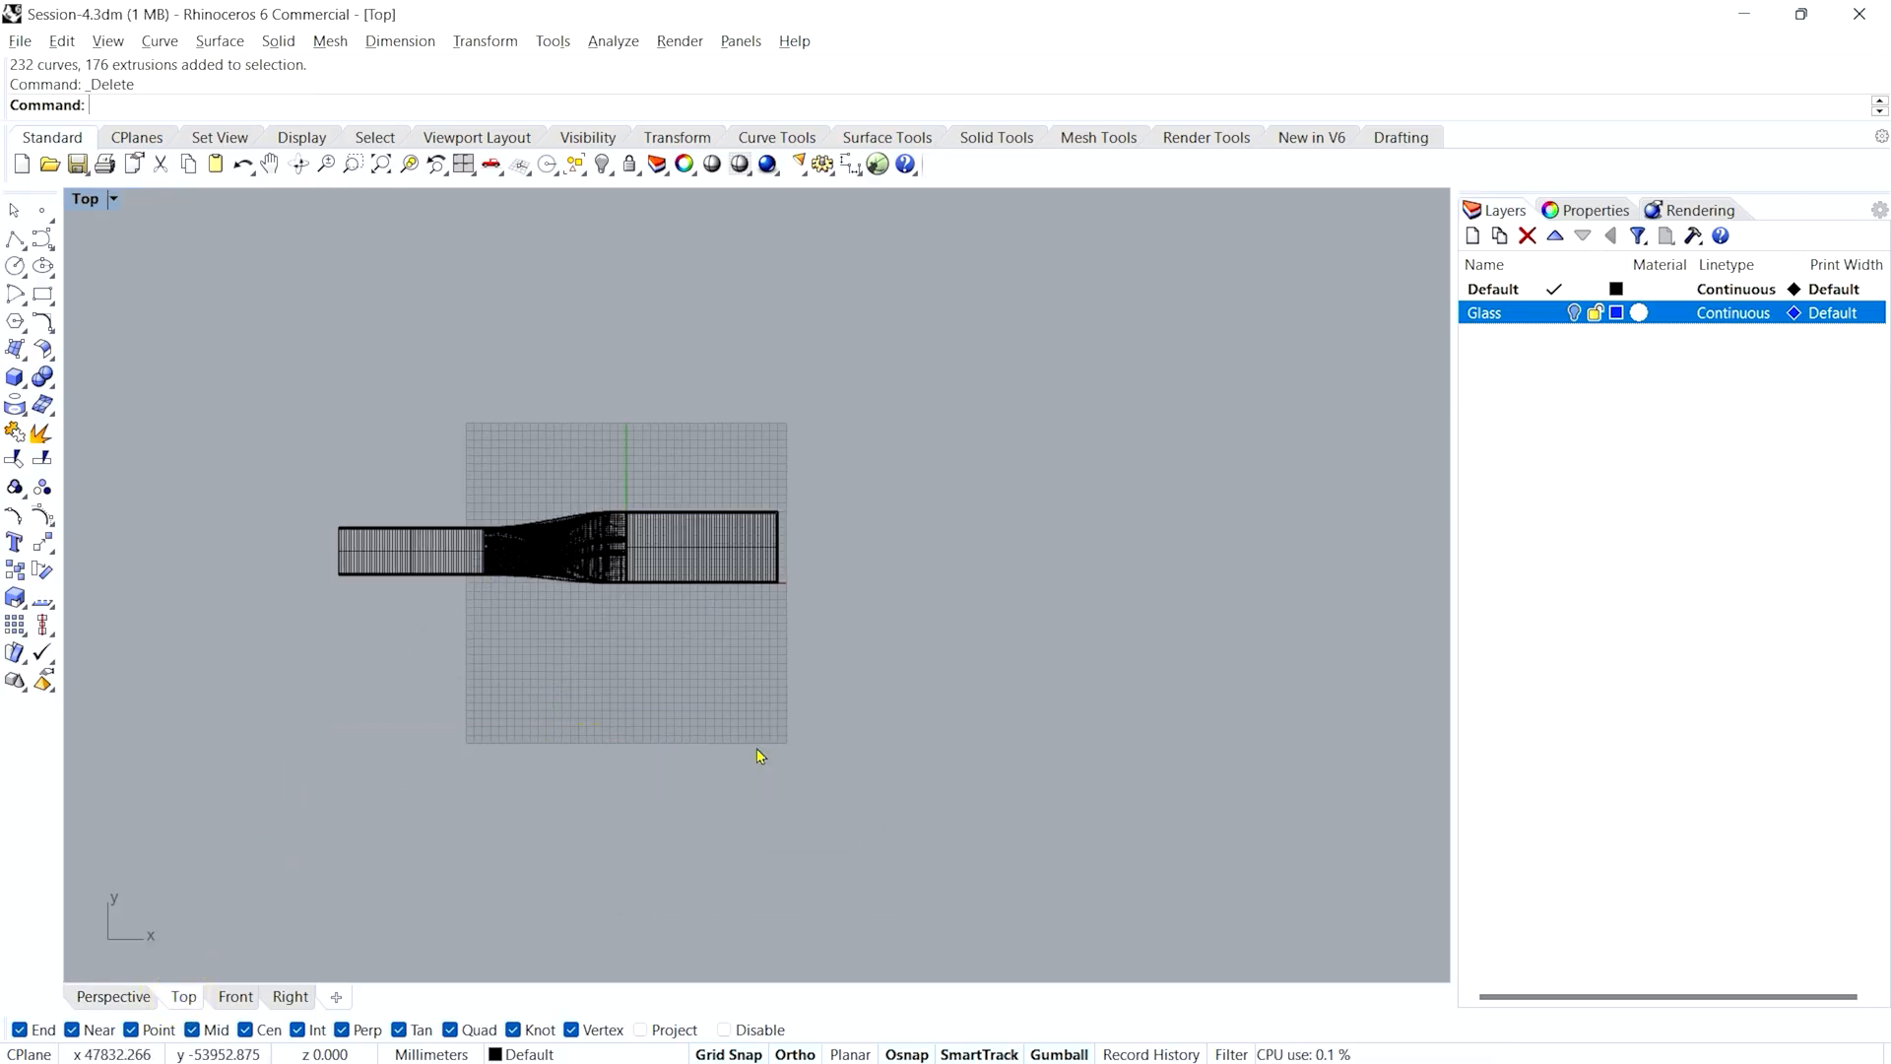
# - Move the solid shell sideways along the Y direction, clear of its contour curves
pyautogui.click(113, 996)
pyautogui.scroll(-2, 728, 532)
pyautogui.scroll(4, 729, 532)
pyautogui.scroll(2, 1007, 627)
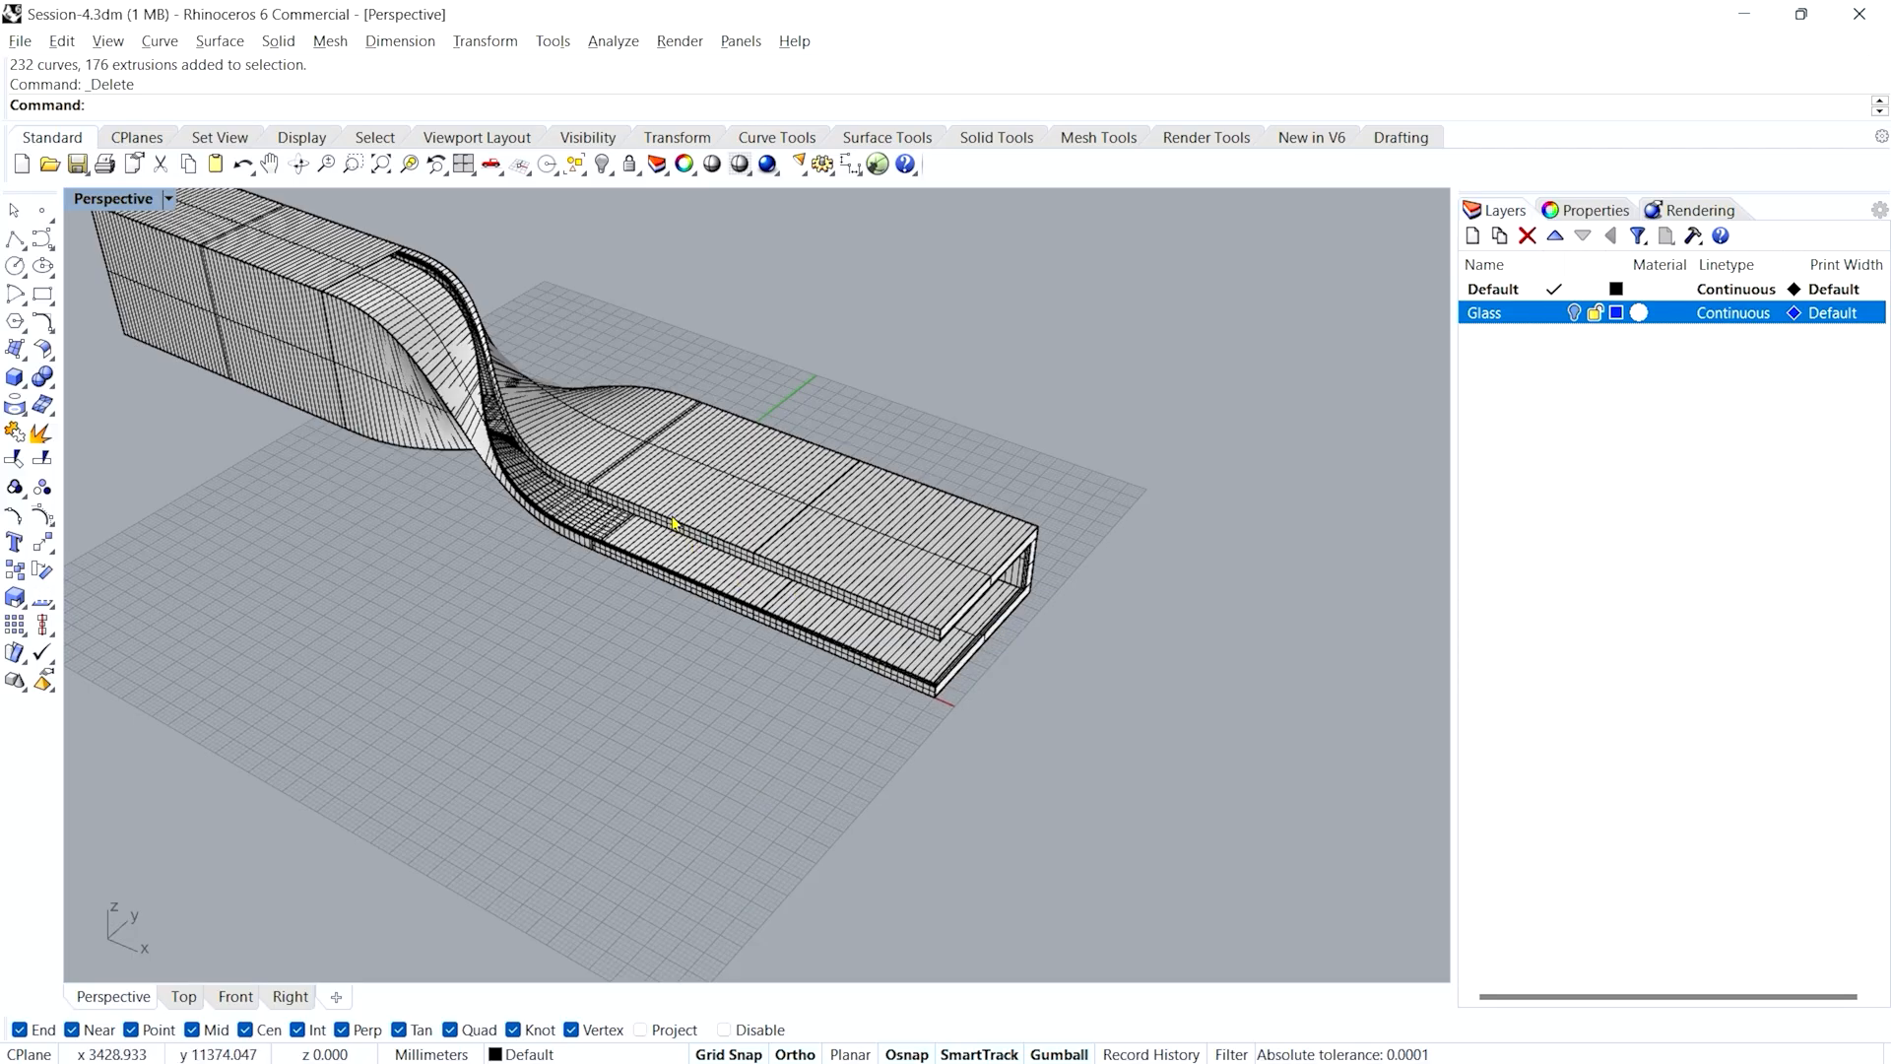
pyautogui.scroll(4, 923, 557)
pyautogui.click(896, 561)
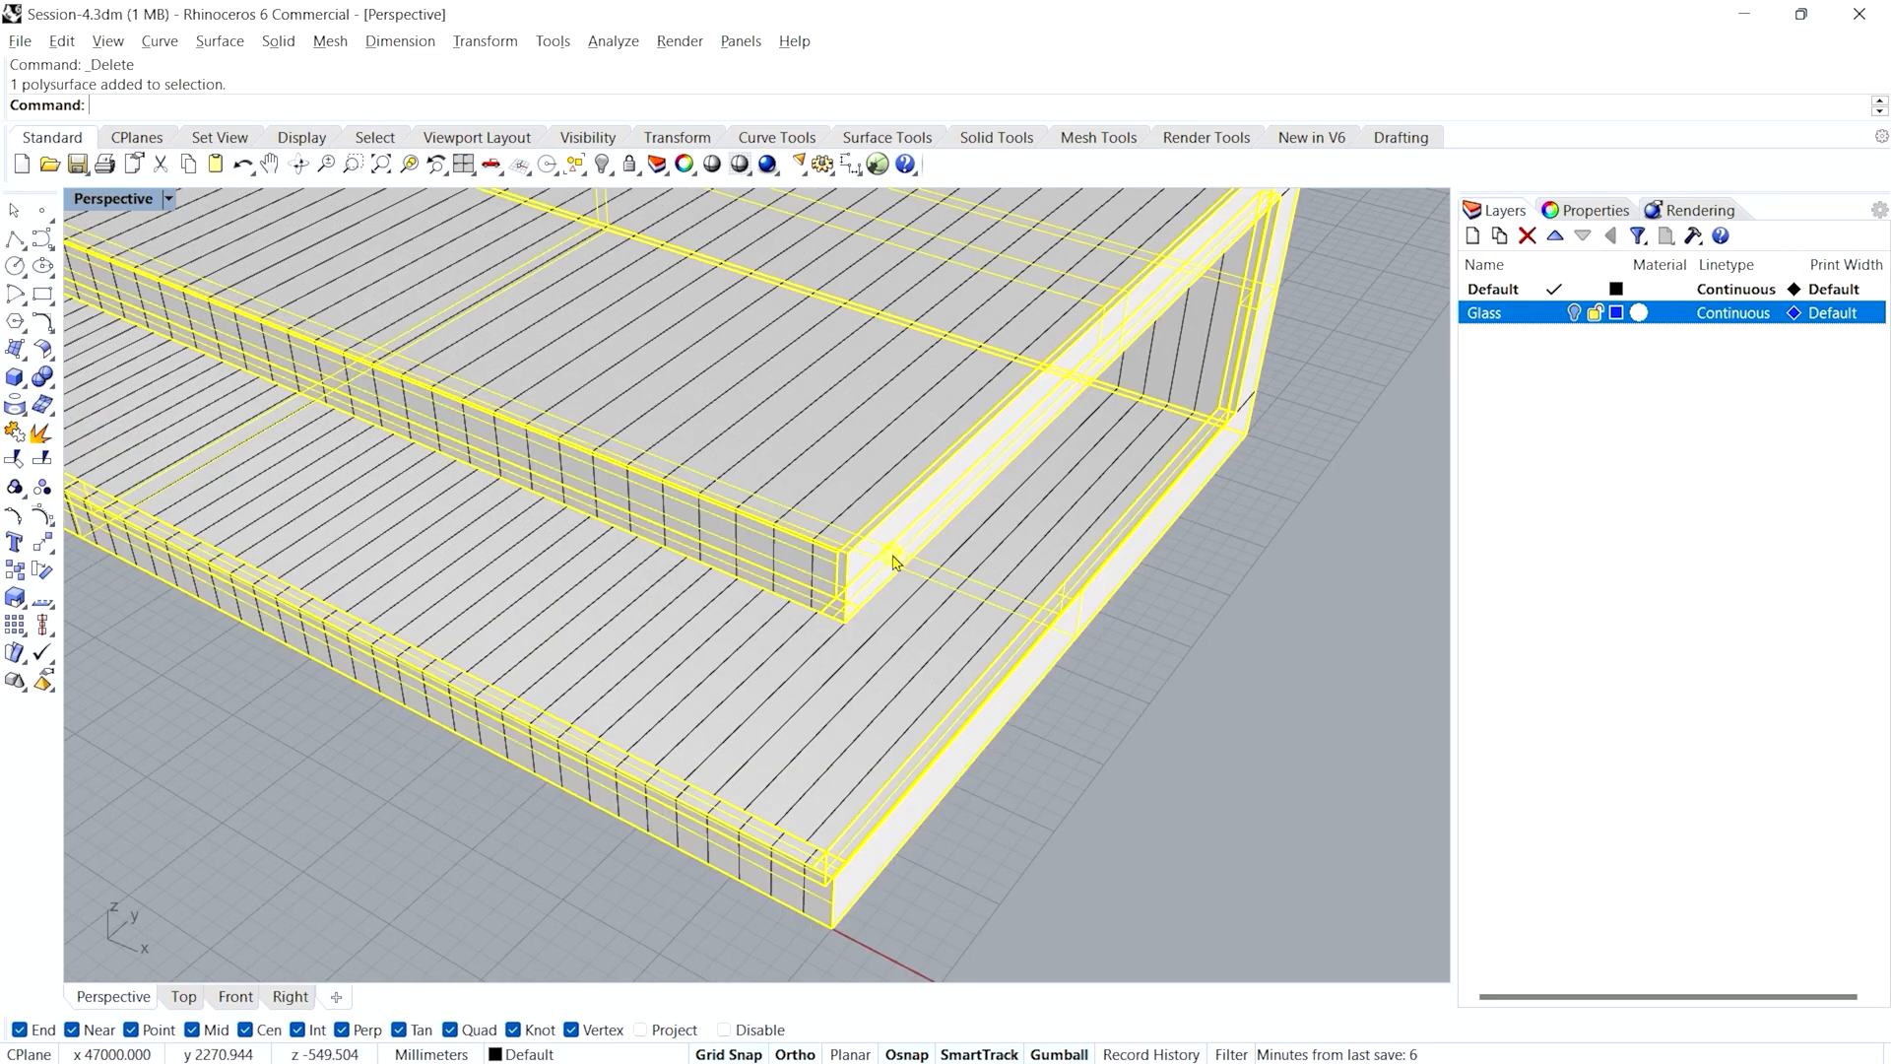
pyautogui.scroll(-10, 895, 562)
pyautogui.scroll(2, 721, 405)
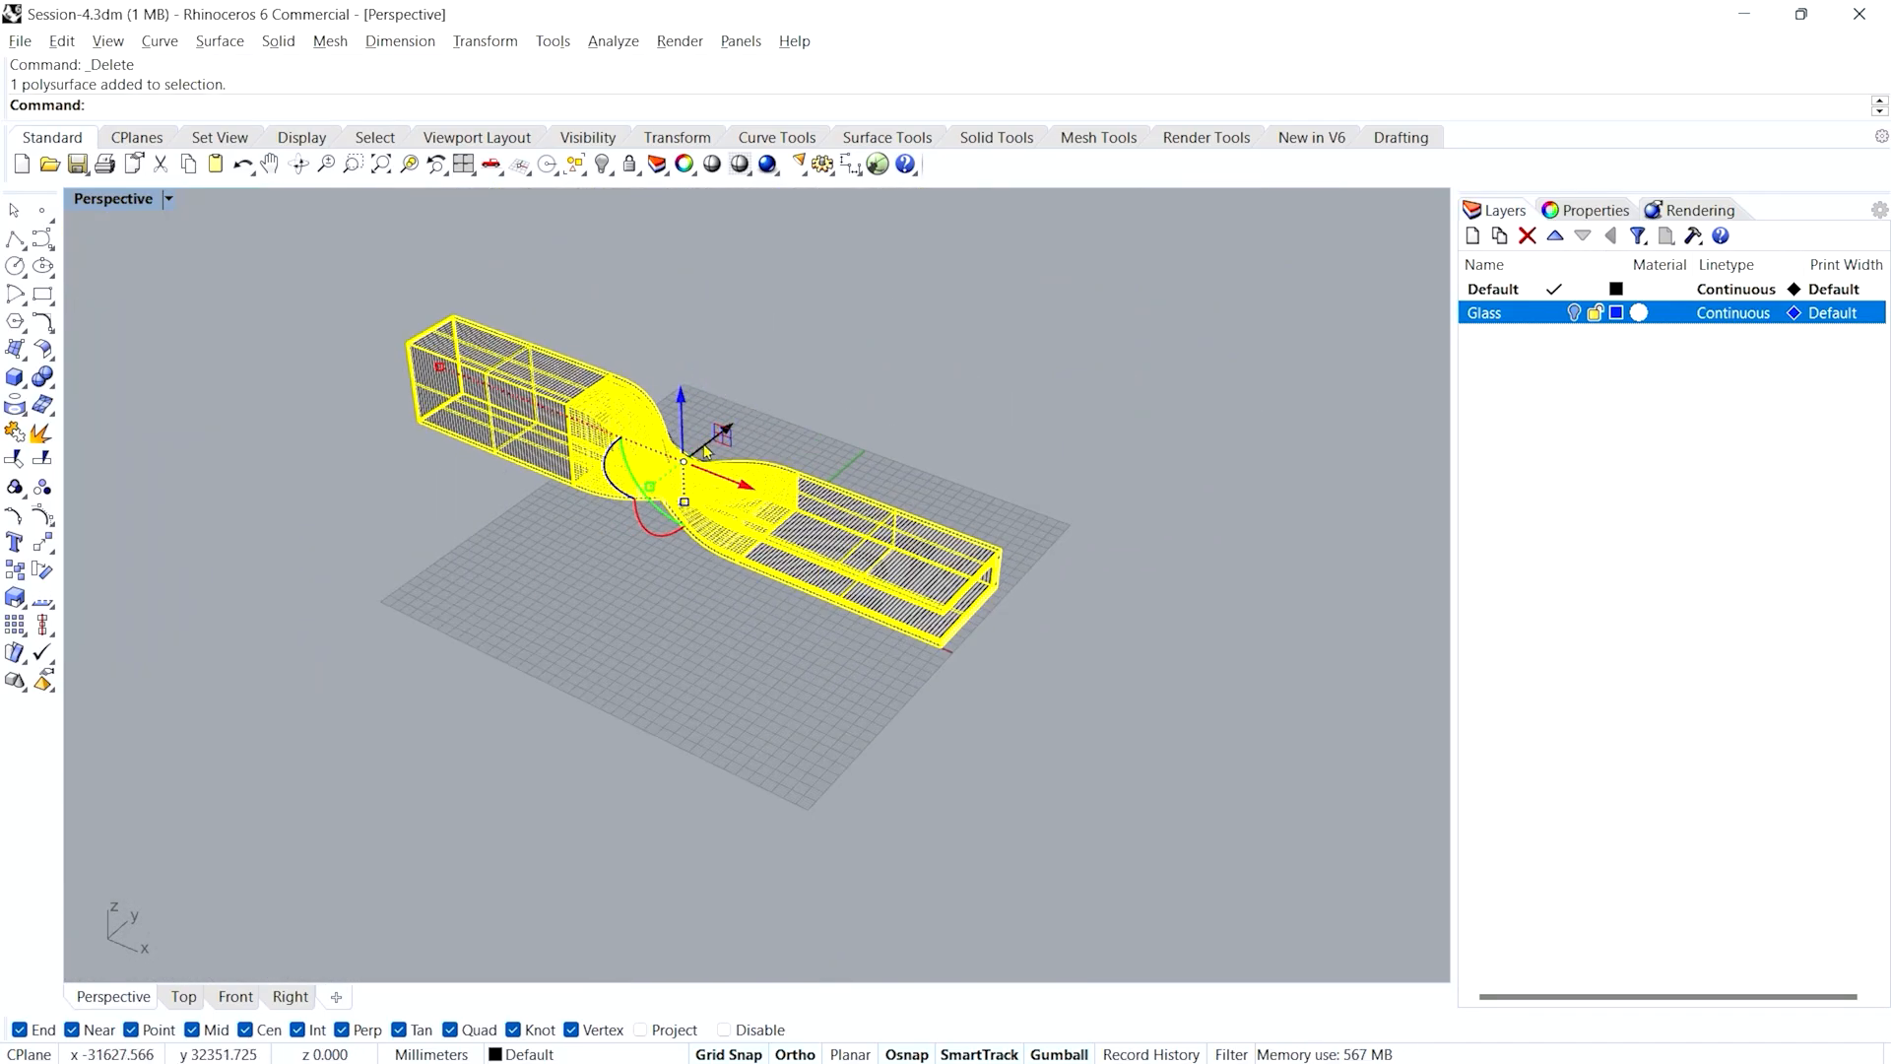
pyautogui.moveTo(702, 449); pyautogui.dragTo(970, 442)
pyautogui.click(1024, 516)
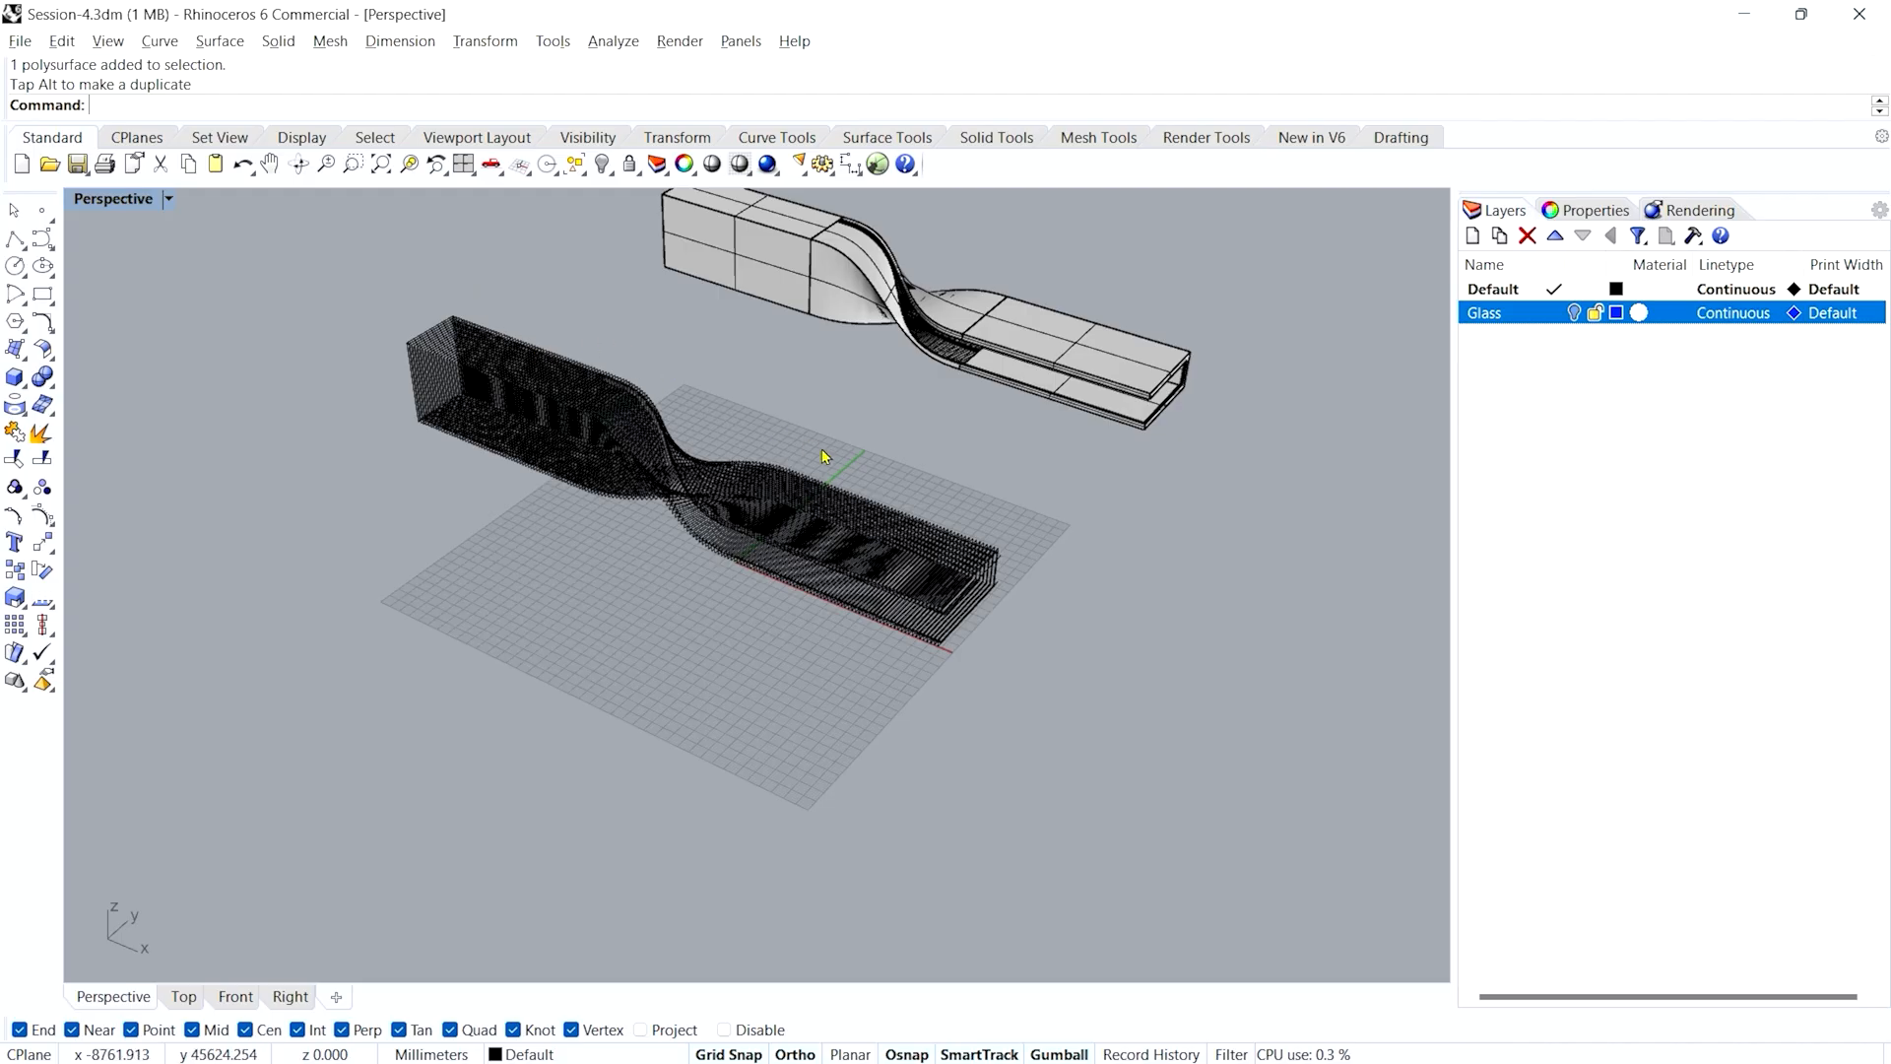
# - Extrude all the contour curves as solids by 750 mm, with the extrusion direction set along the X axis
pyautogui.scroll(3, 485, 326)
pyautogui.scroll(-3, 542, 512)
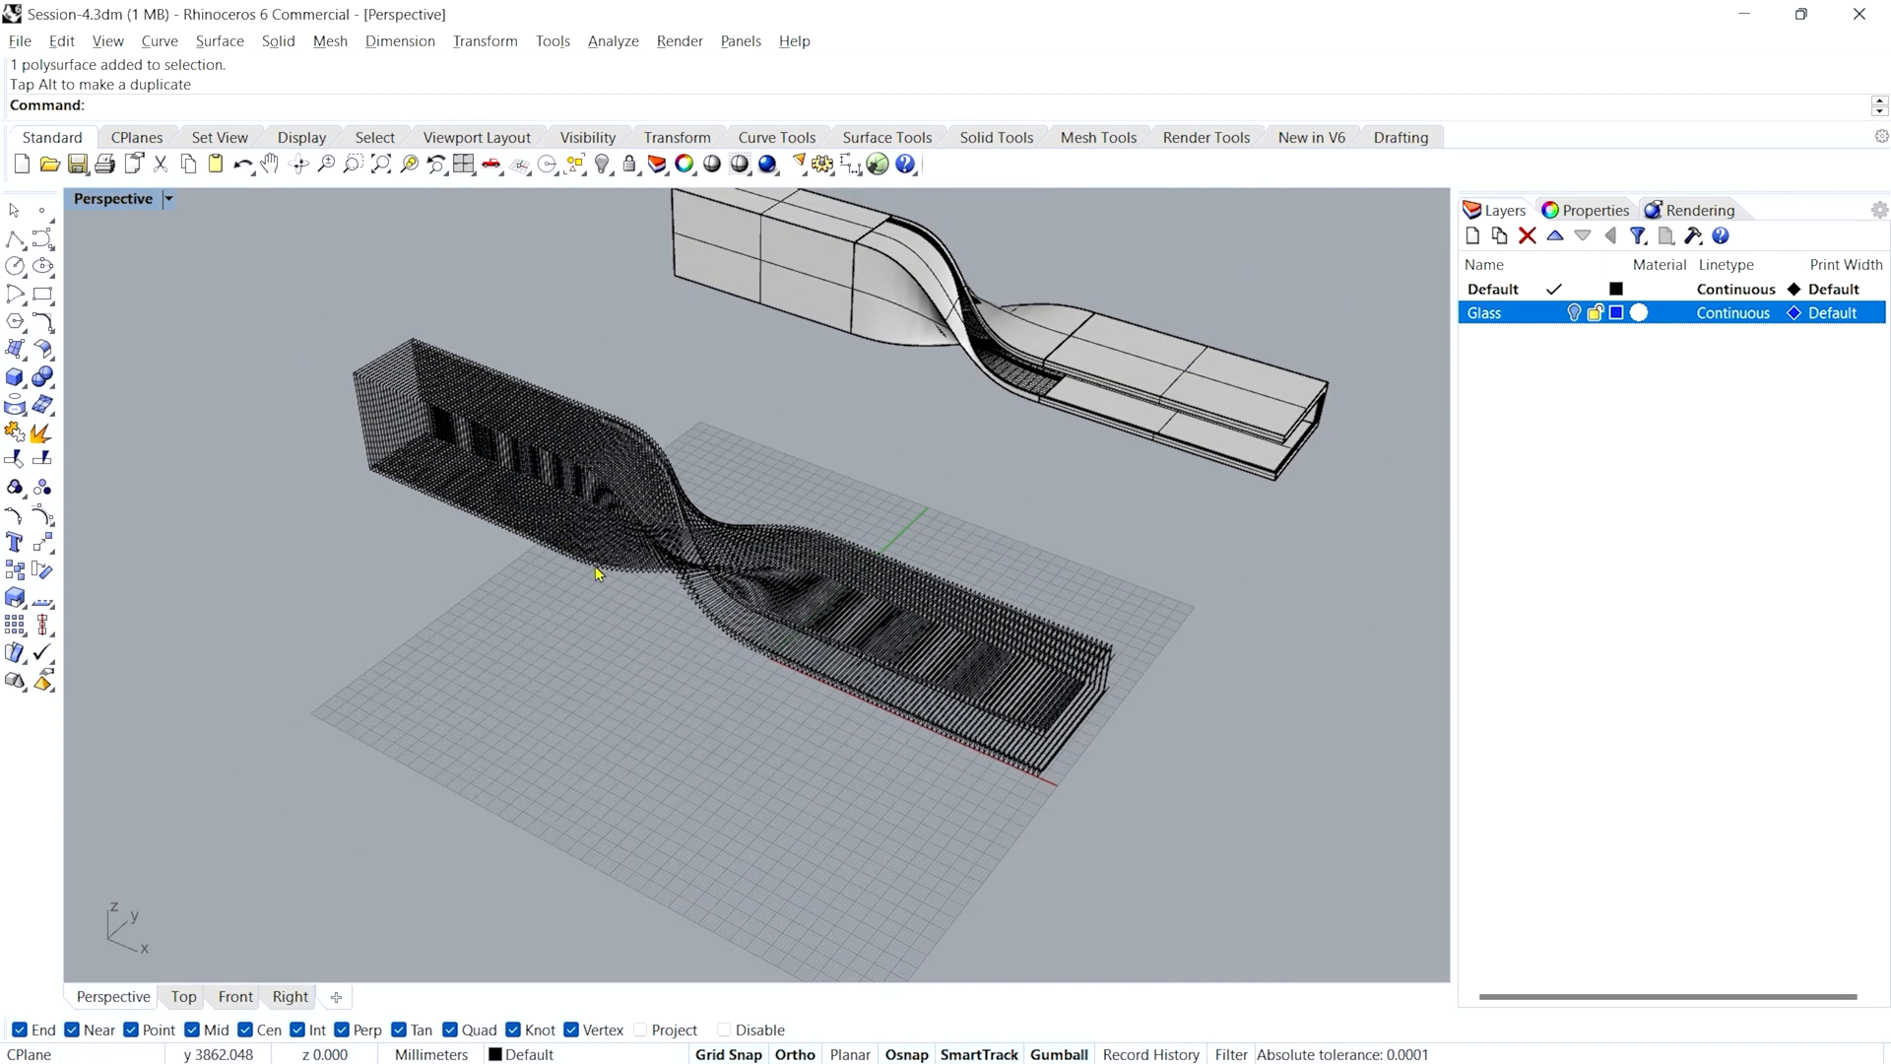
pyautogui.moveTo(770, 491); pyautogui.dragTo(593, 524, button='right')
pyautogui.moveTo(538, 412); pyautogui.dragTo(577, 427, button='right')
pyautogui.scroll(-3, 552, 413)
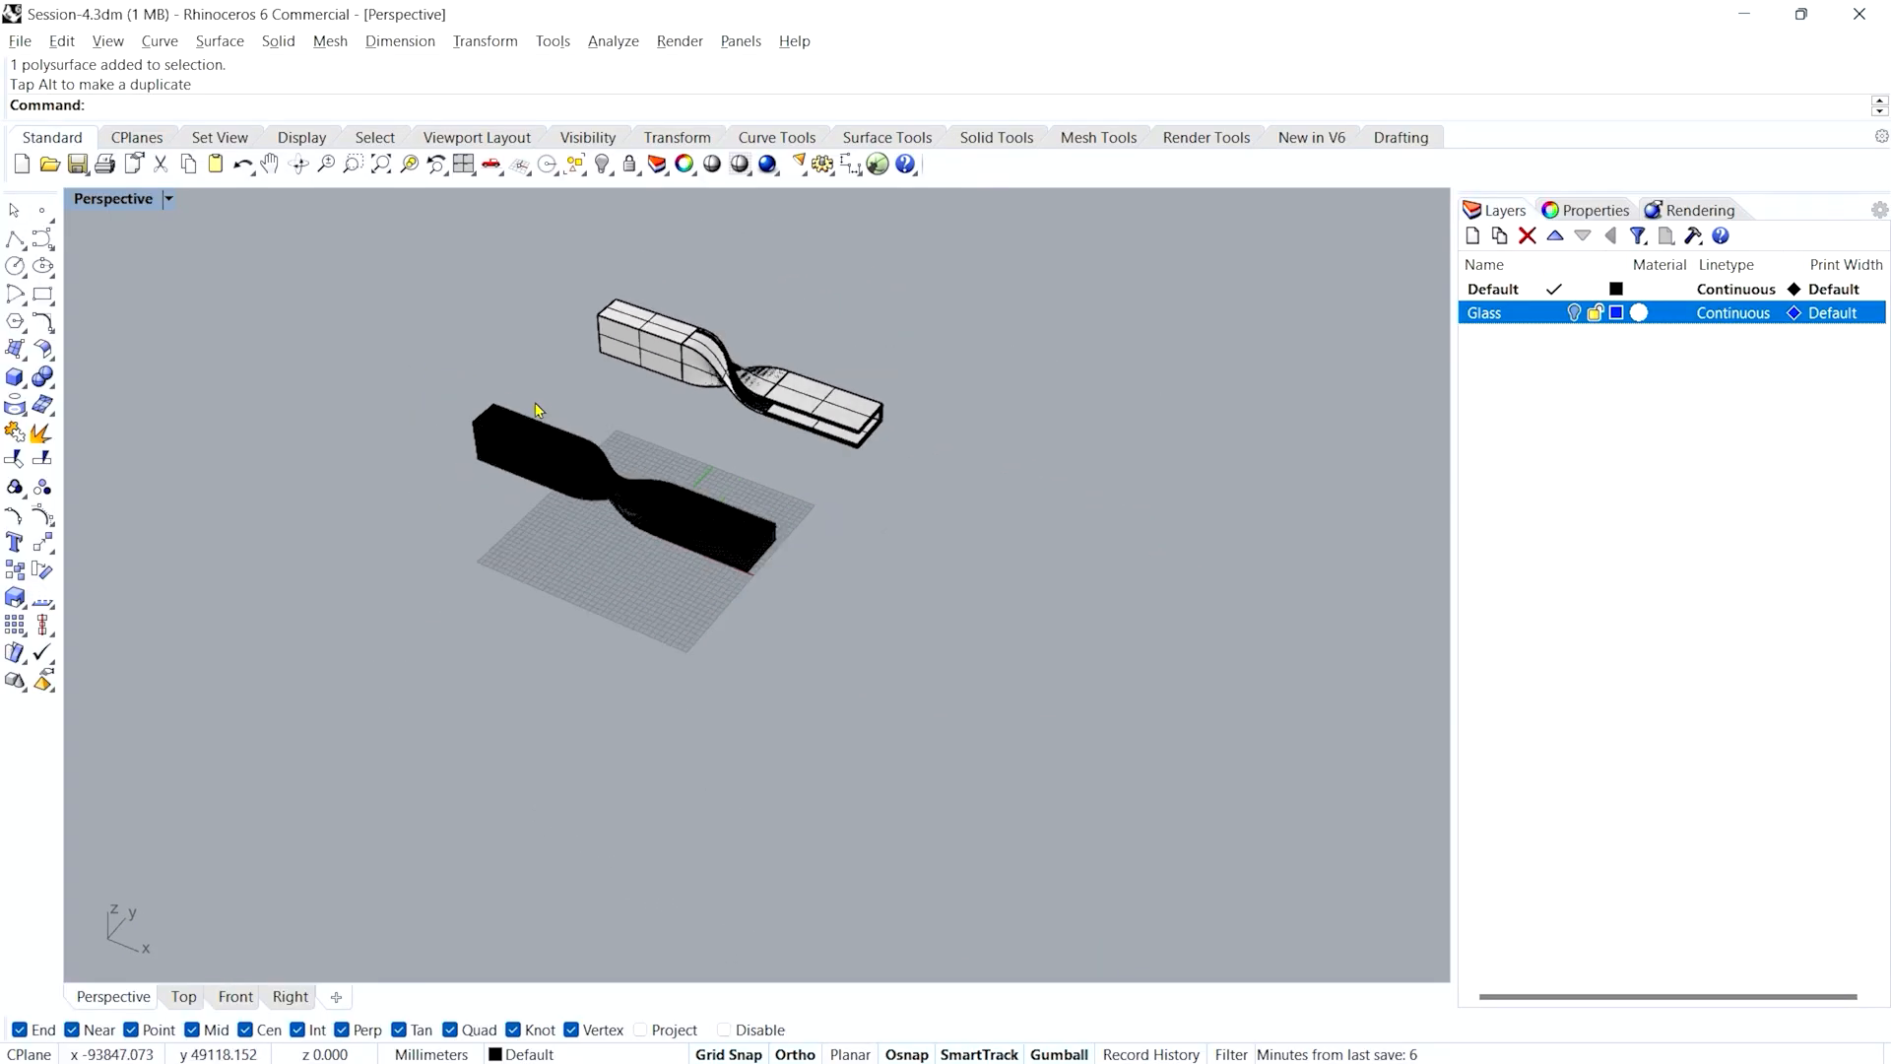
pyautogui.moveTo(430, 371); pyautogui.dragTo(788, 582)
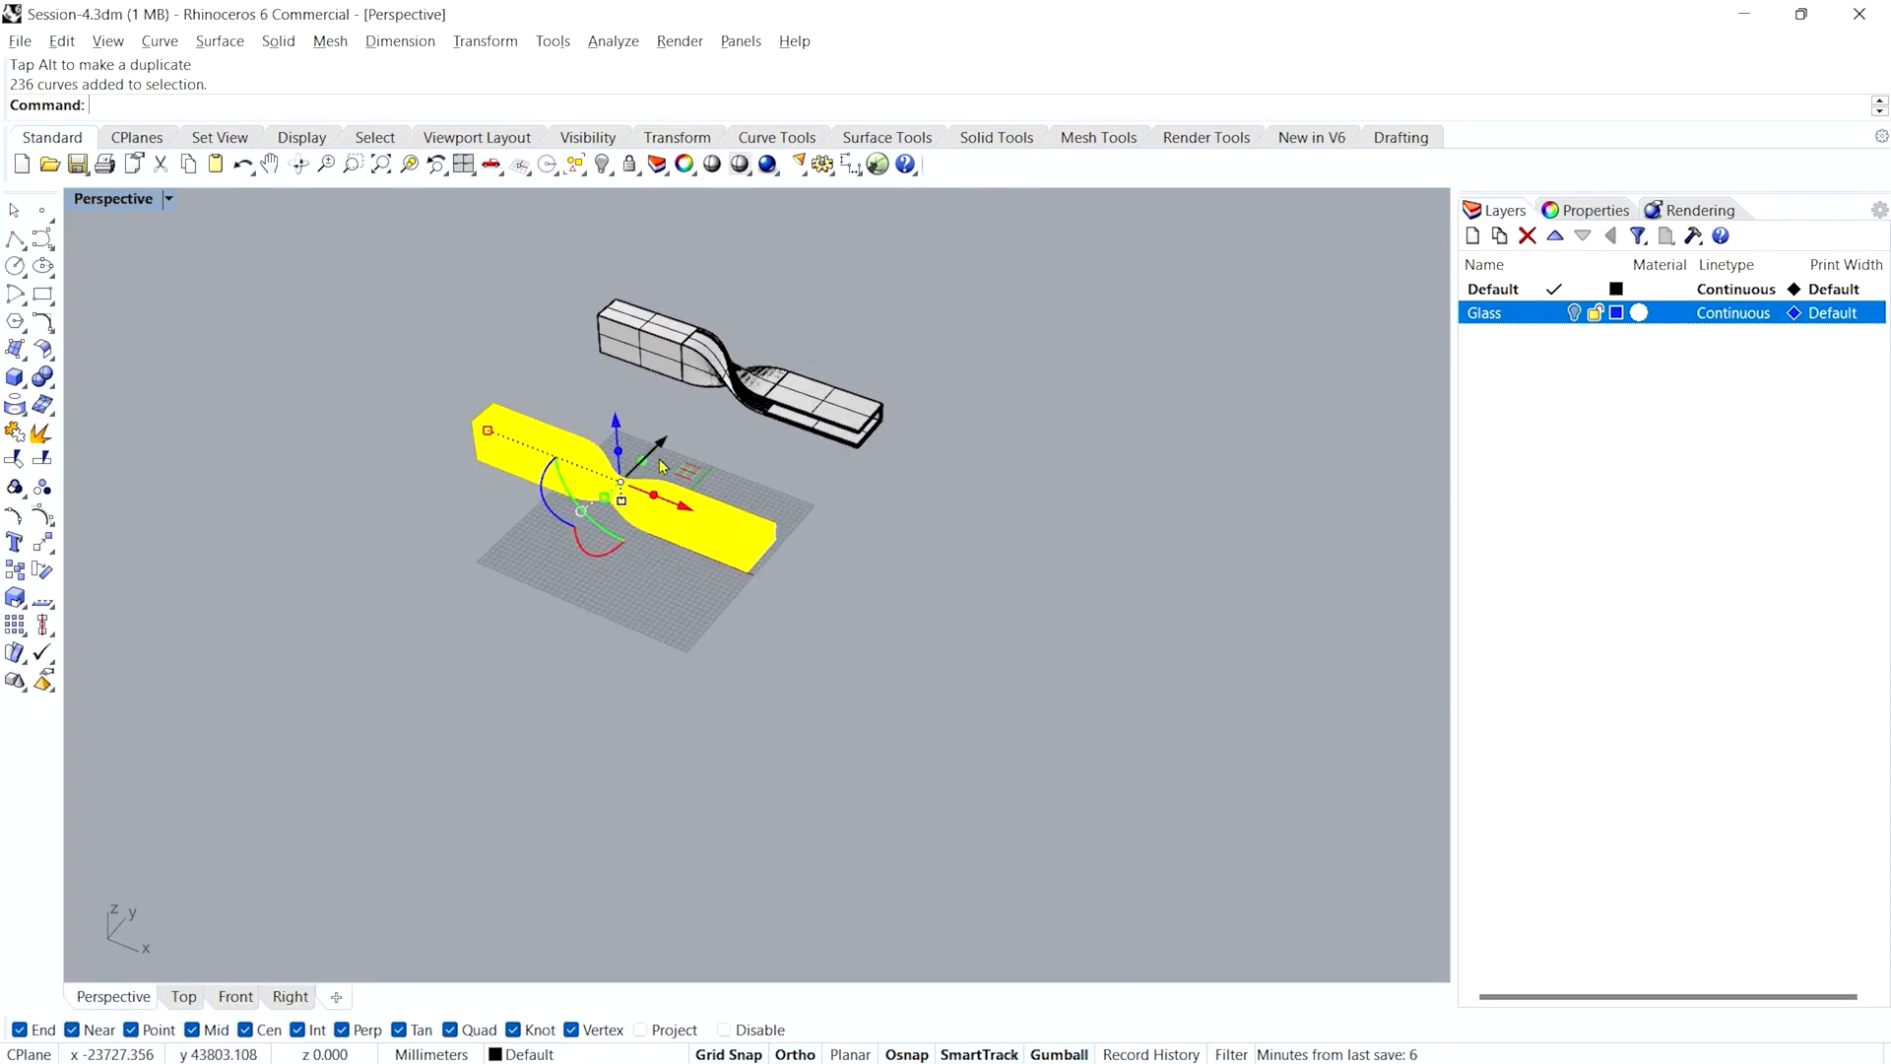
pyautogui.scroll(5, 660, 466)
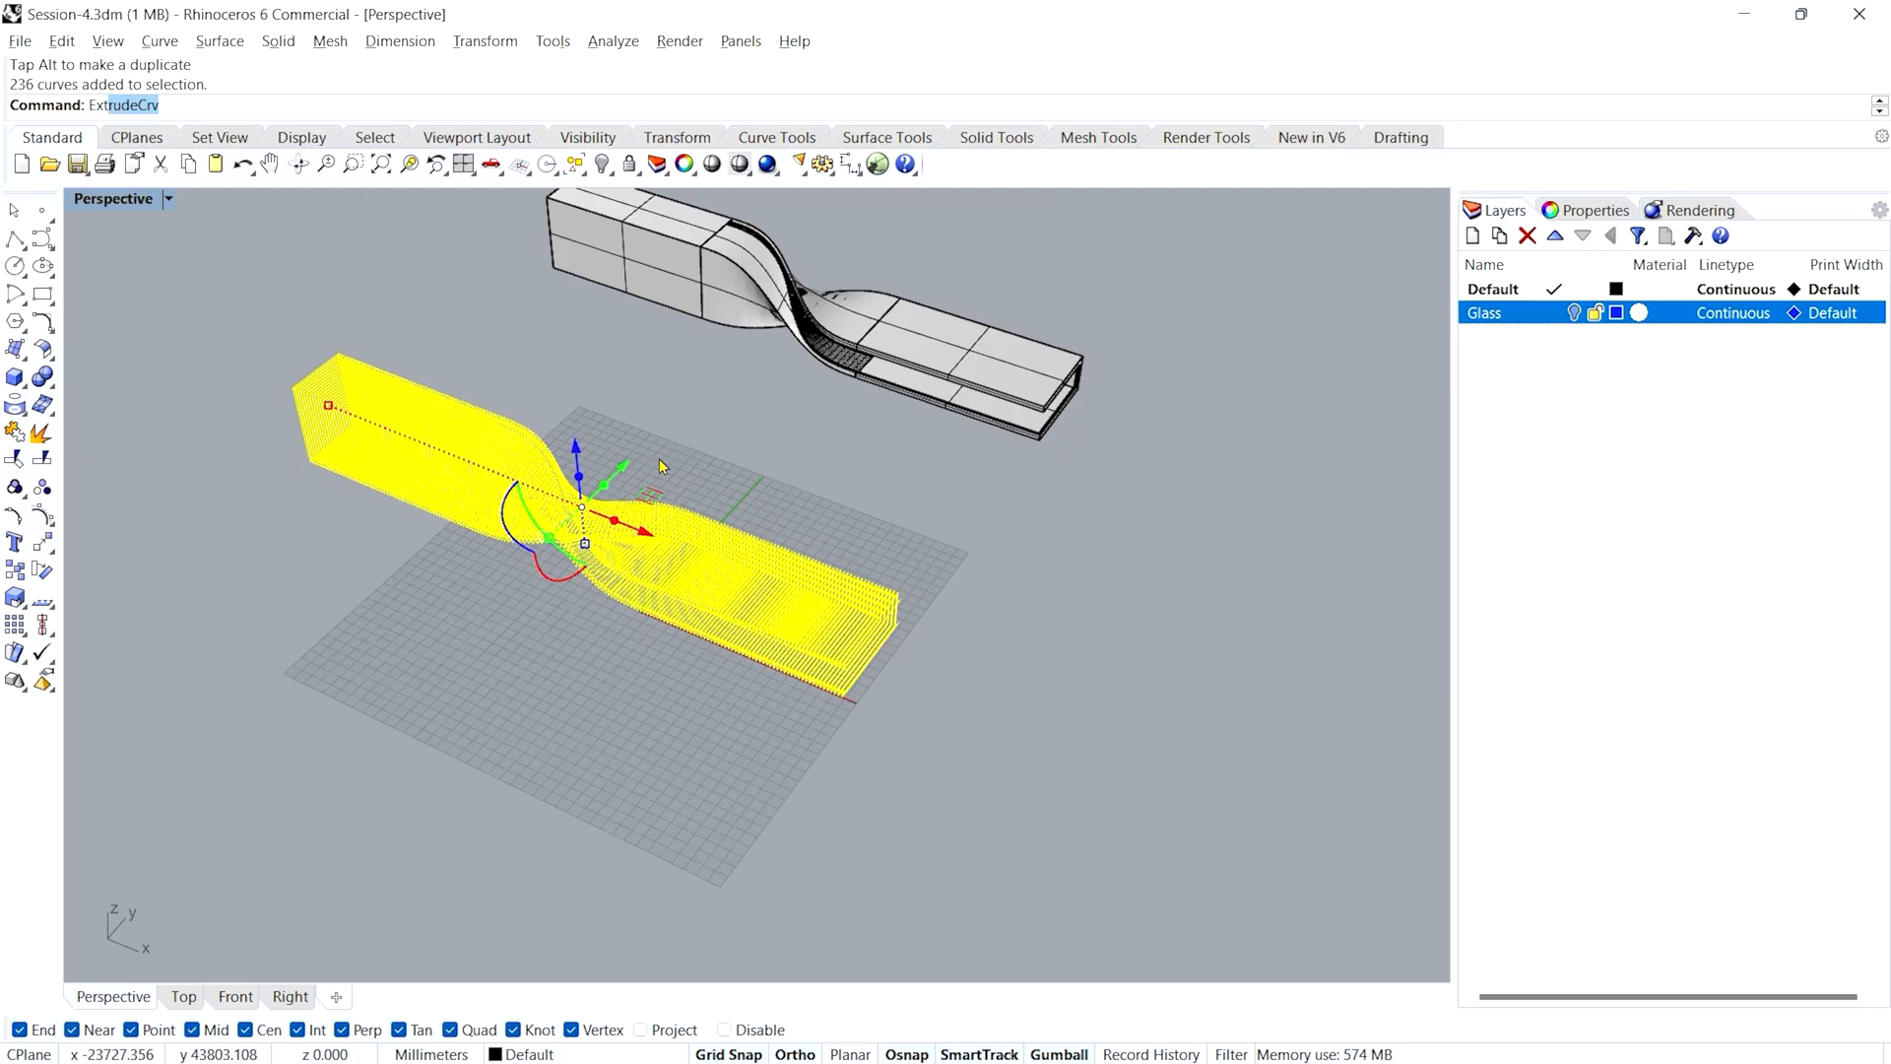
pyautogui.write('rudeCur')
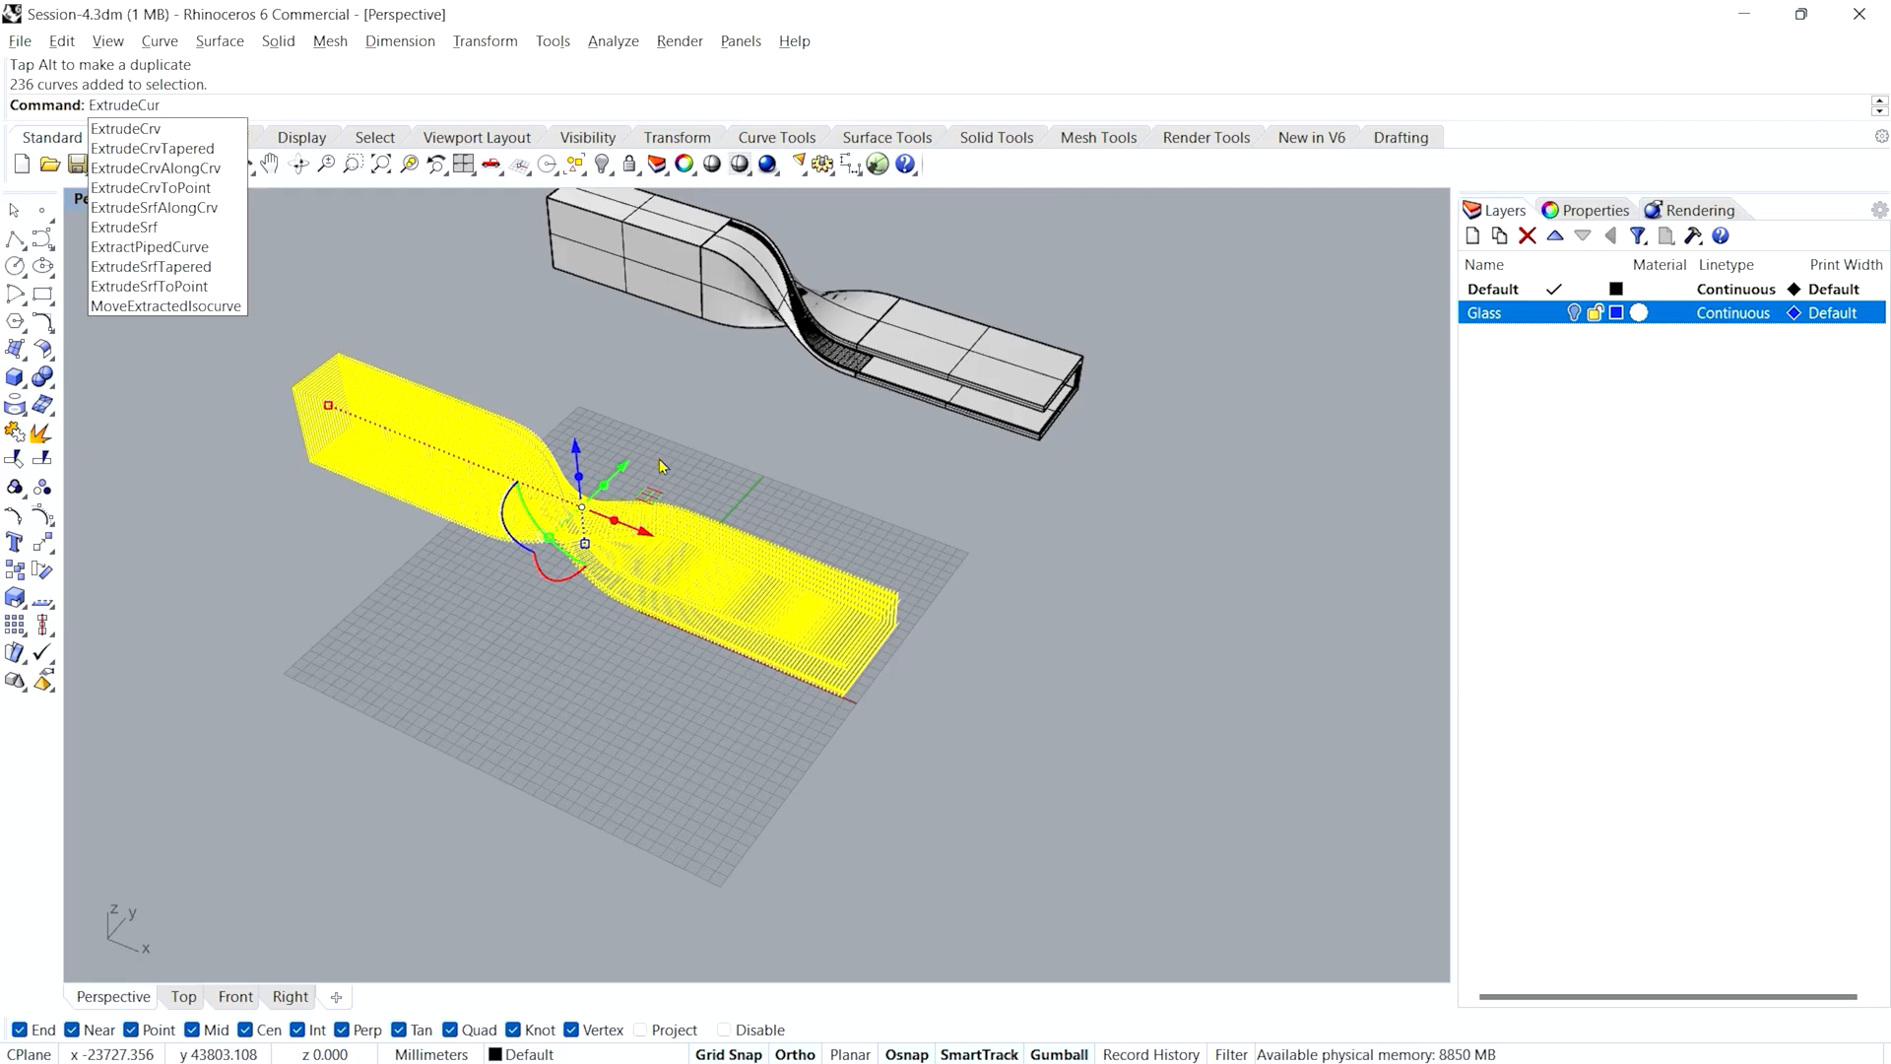
pyautogui.click(183, 129)
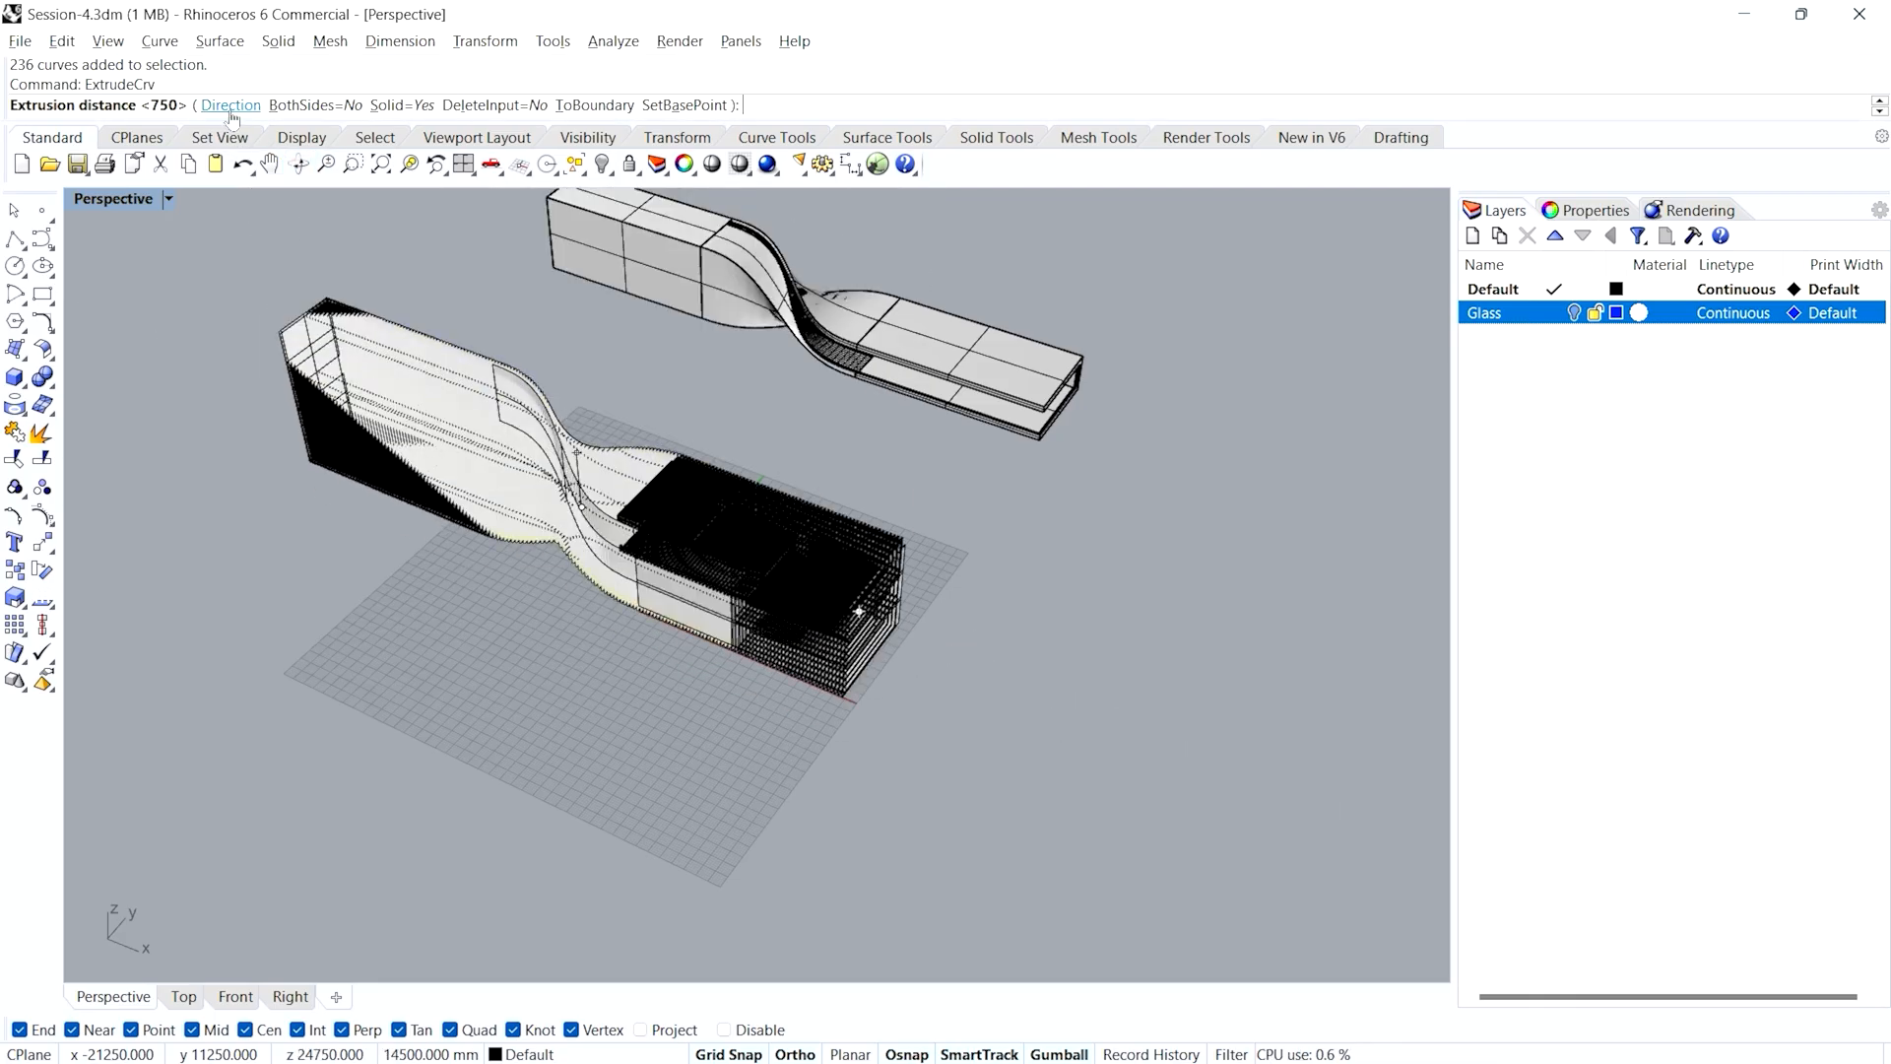
pyautogui.click(231, 106)
pyautogui.scroll(4, 562, 652)
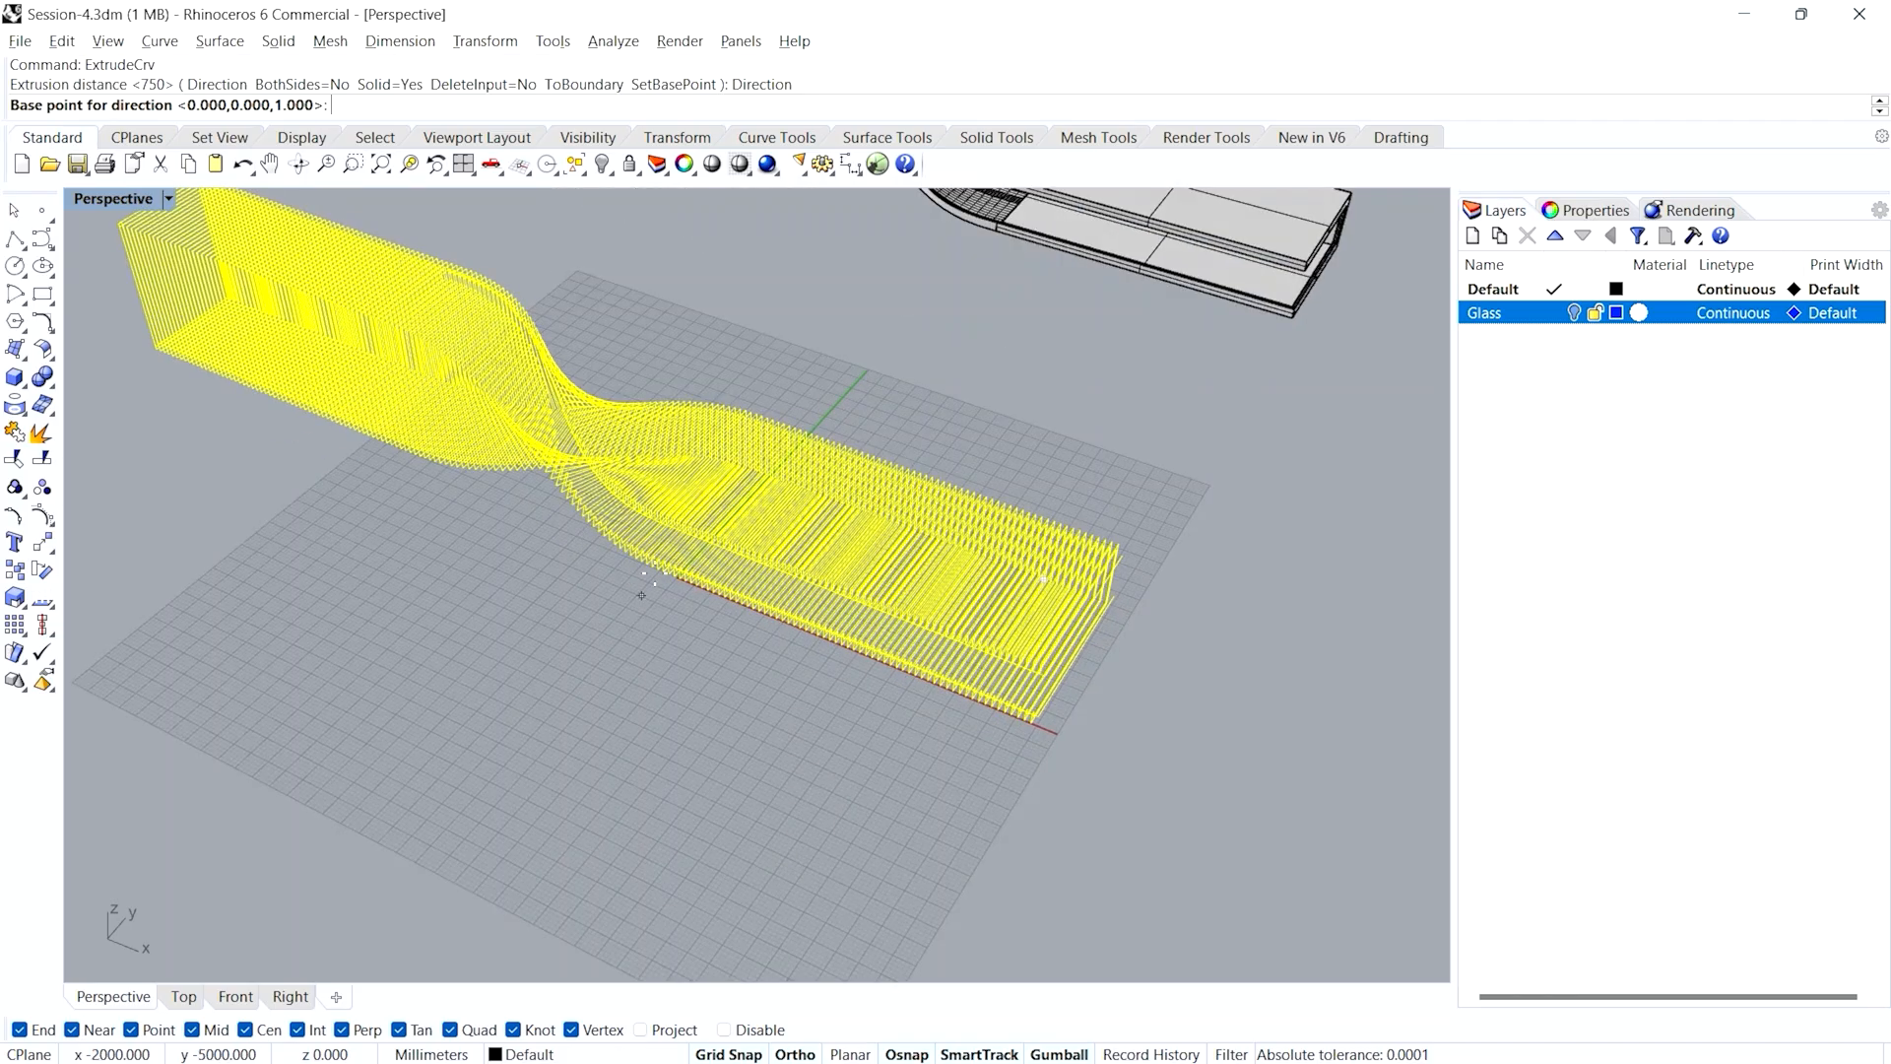
pyautogui.scroll(4, 641, 595)
pyautogui.click(670, 600)
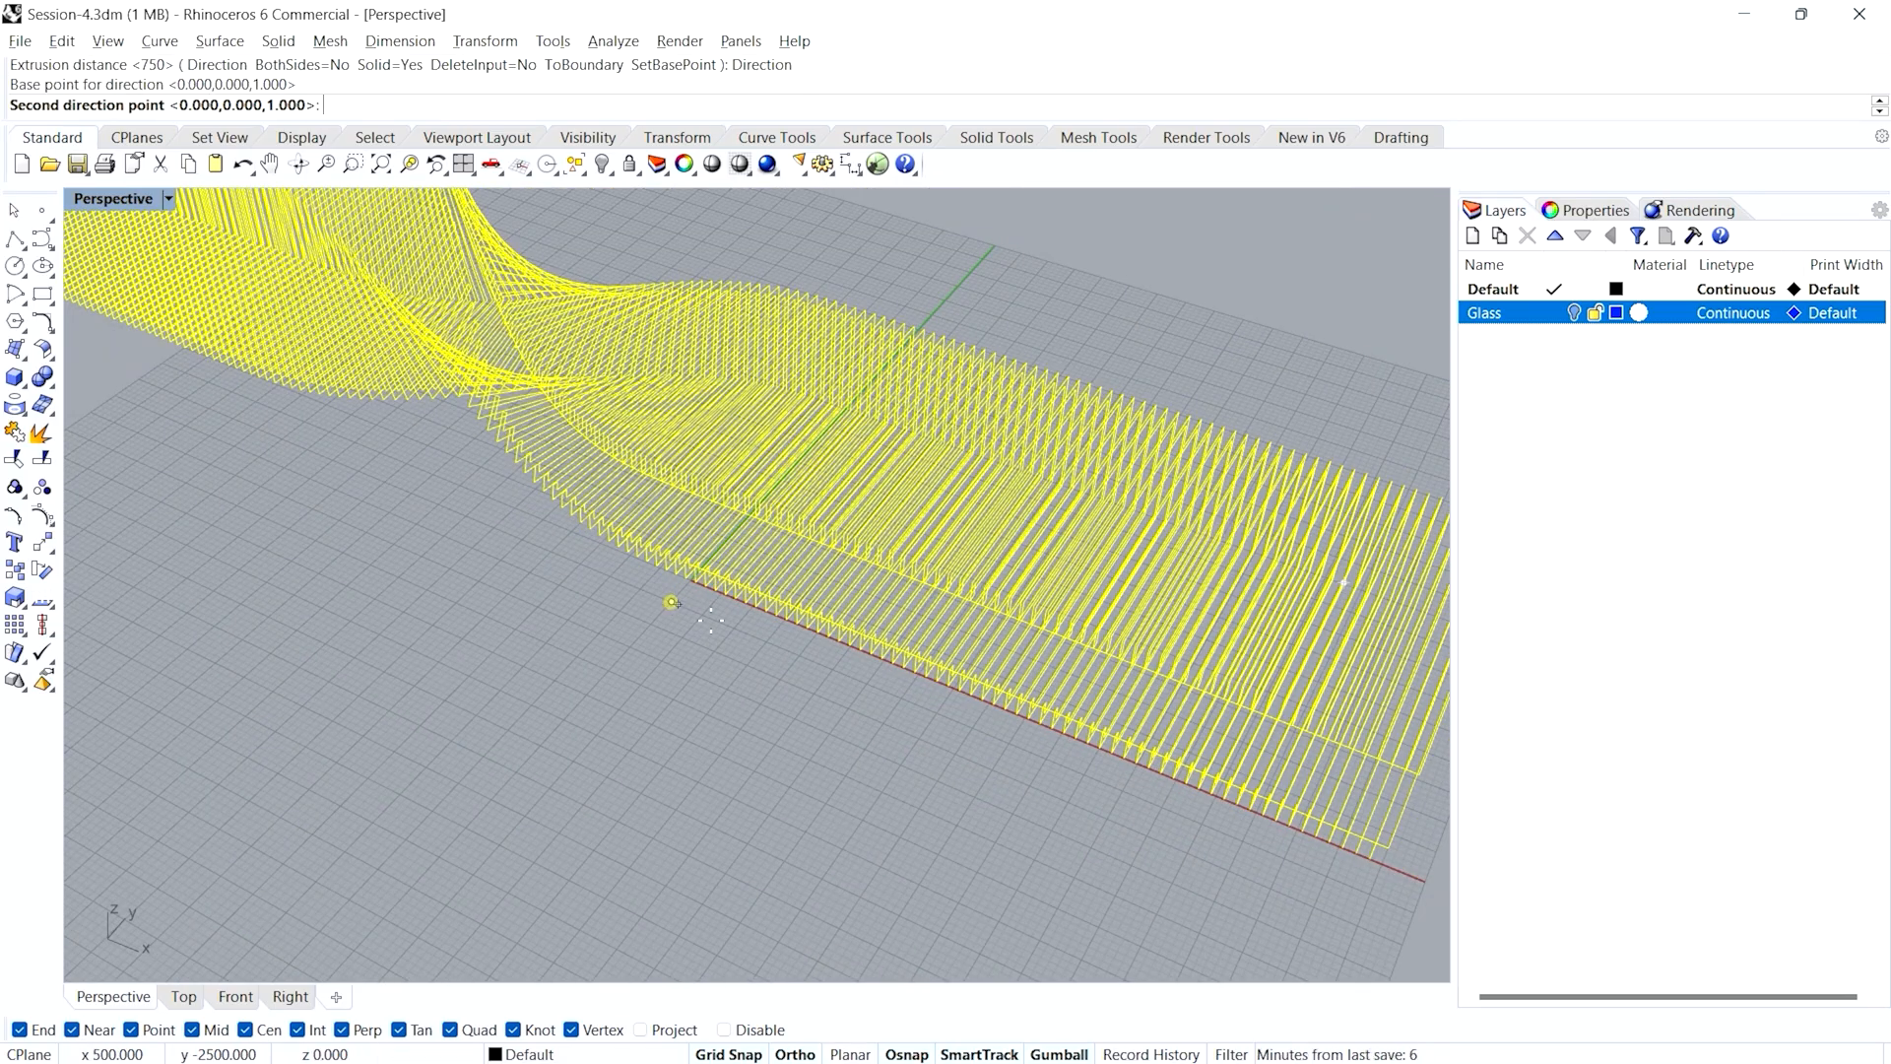
pyautogui.click(794, 653)
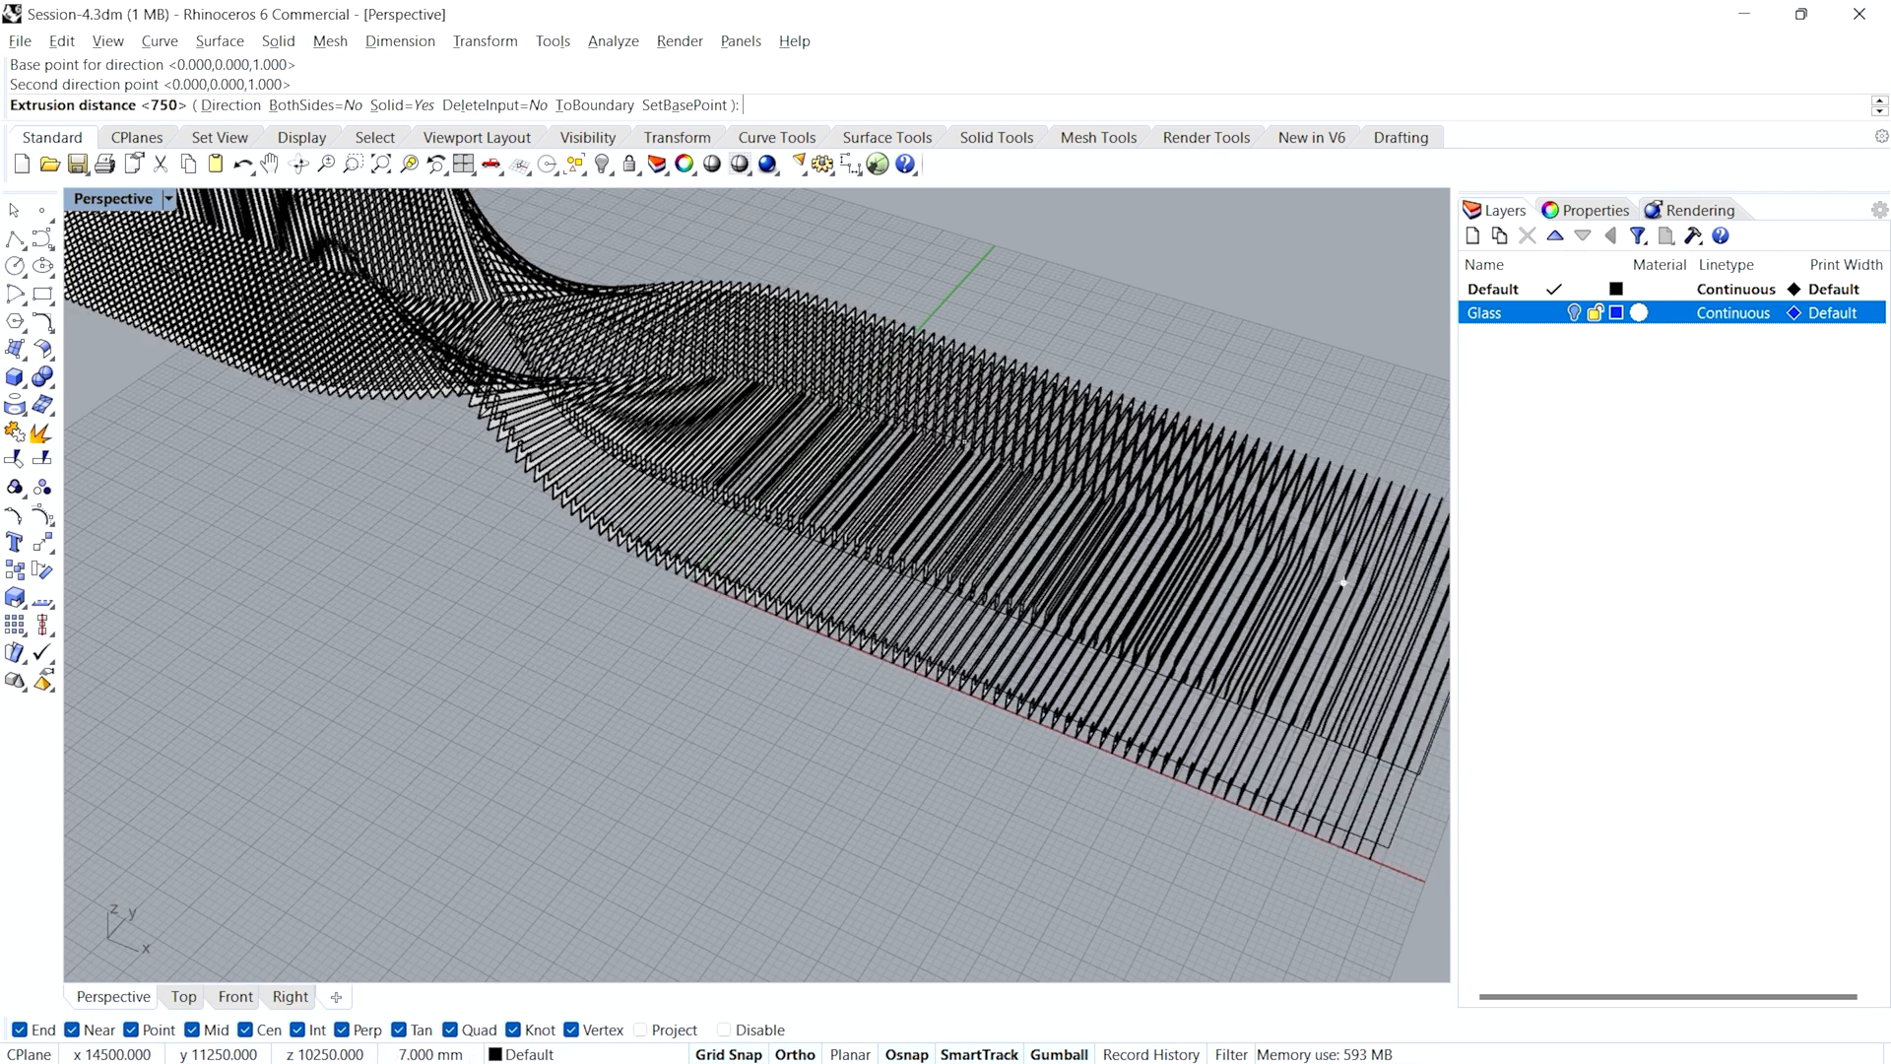
pyautogui.write('750')
pyautogui.press('Return')
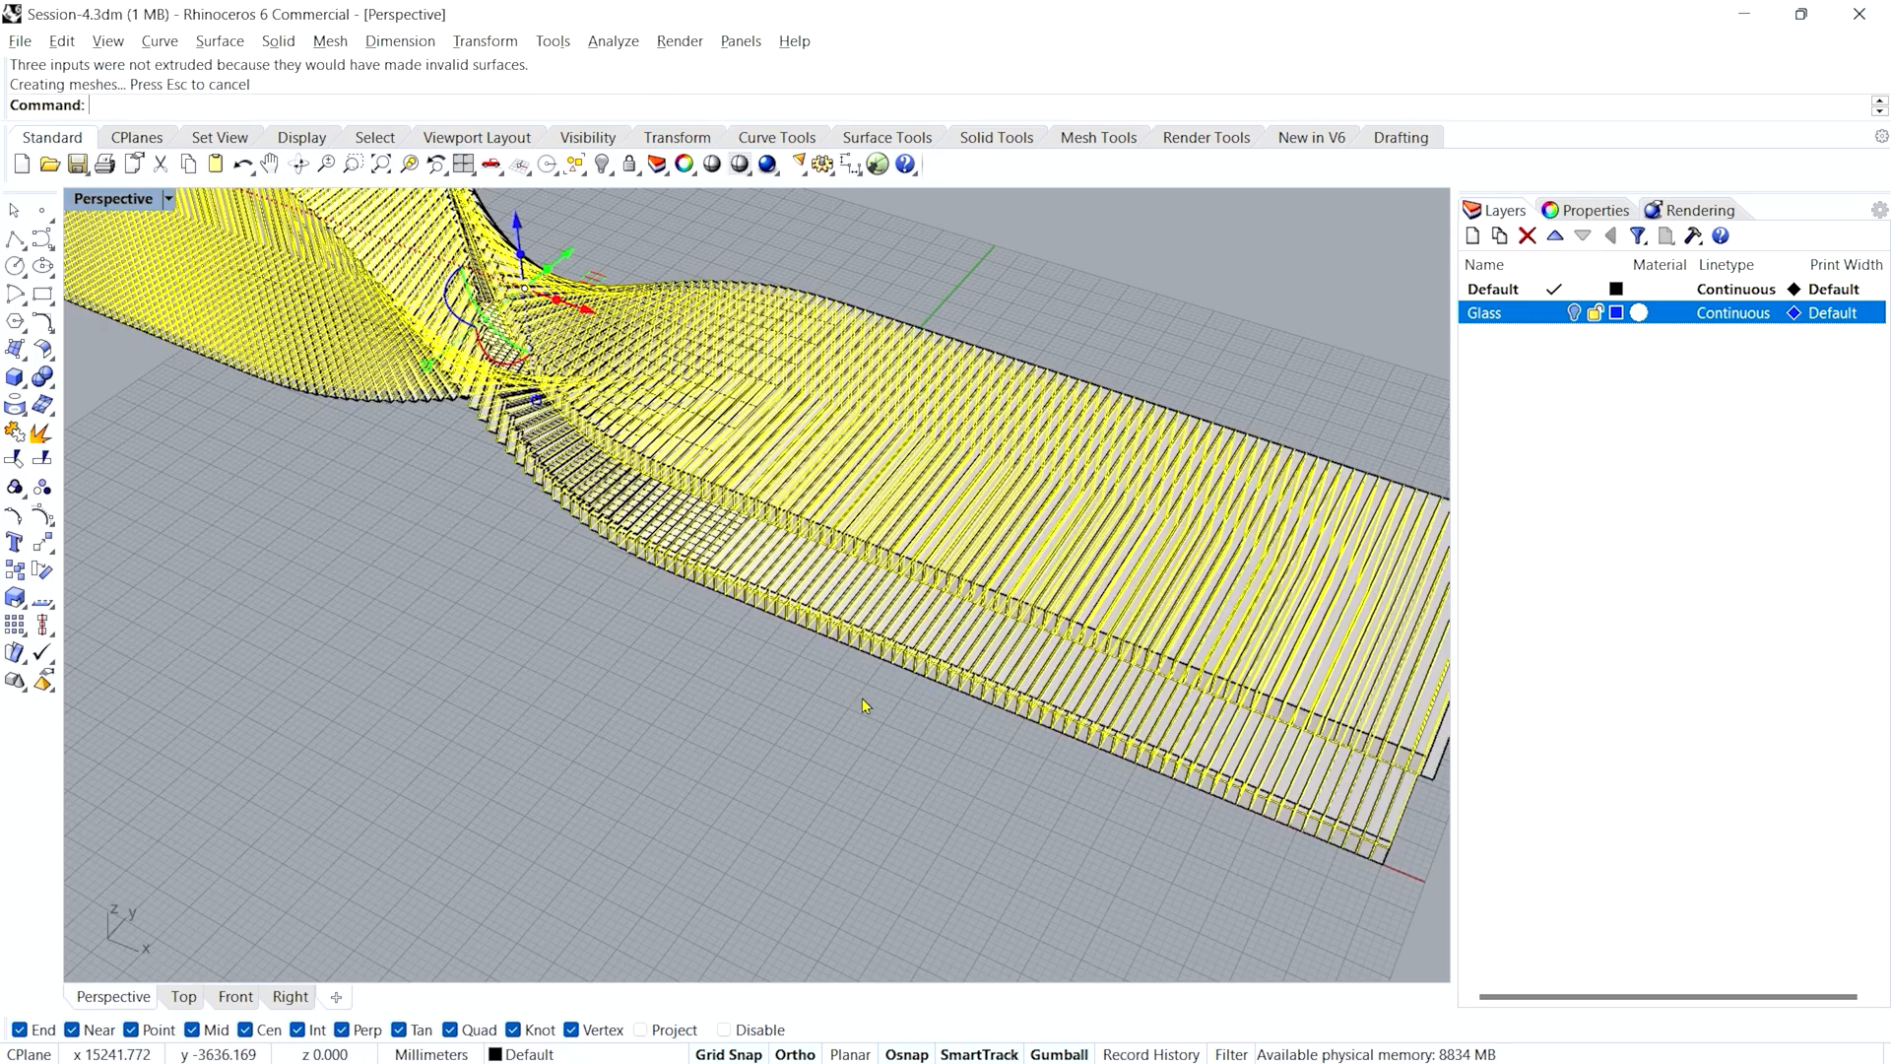
pyautogui.scroll(-5, 646, 668)
pyautogui.press('Escape')
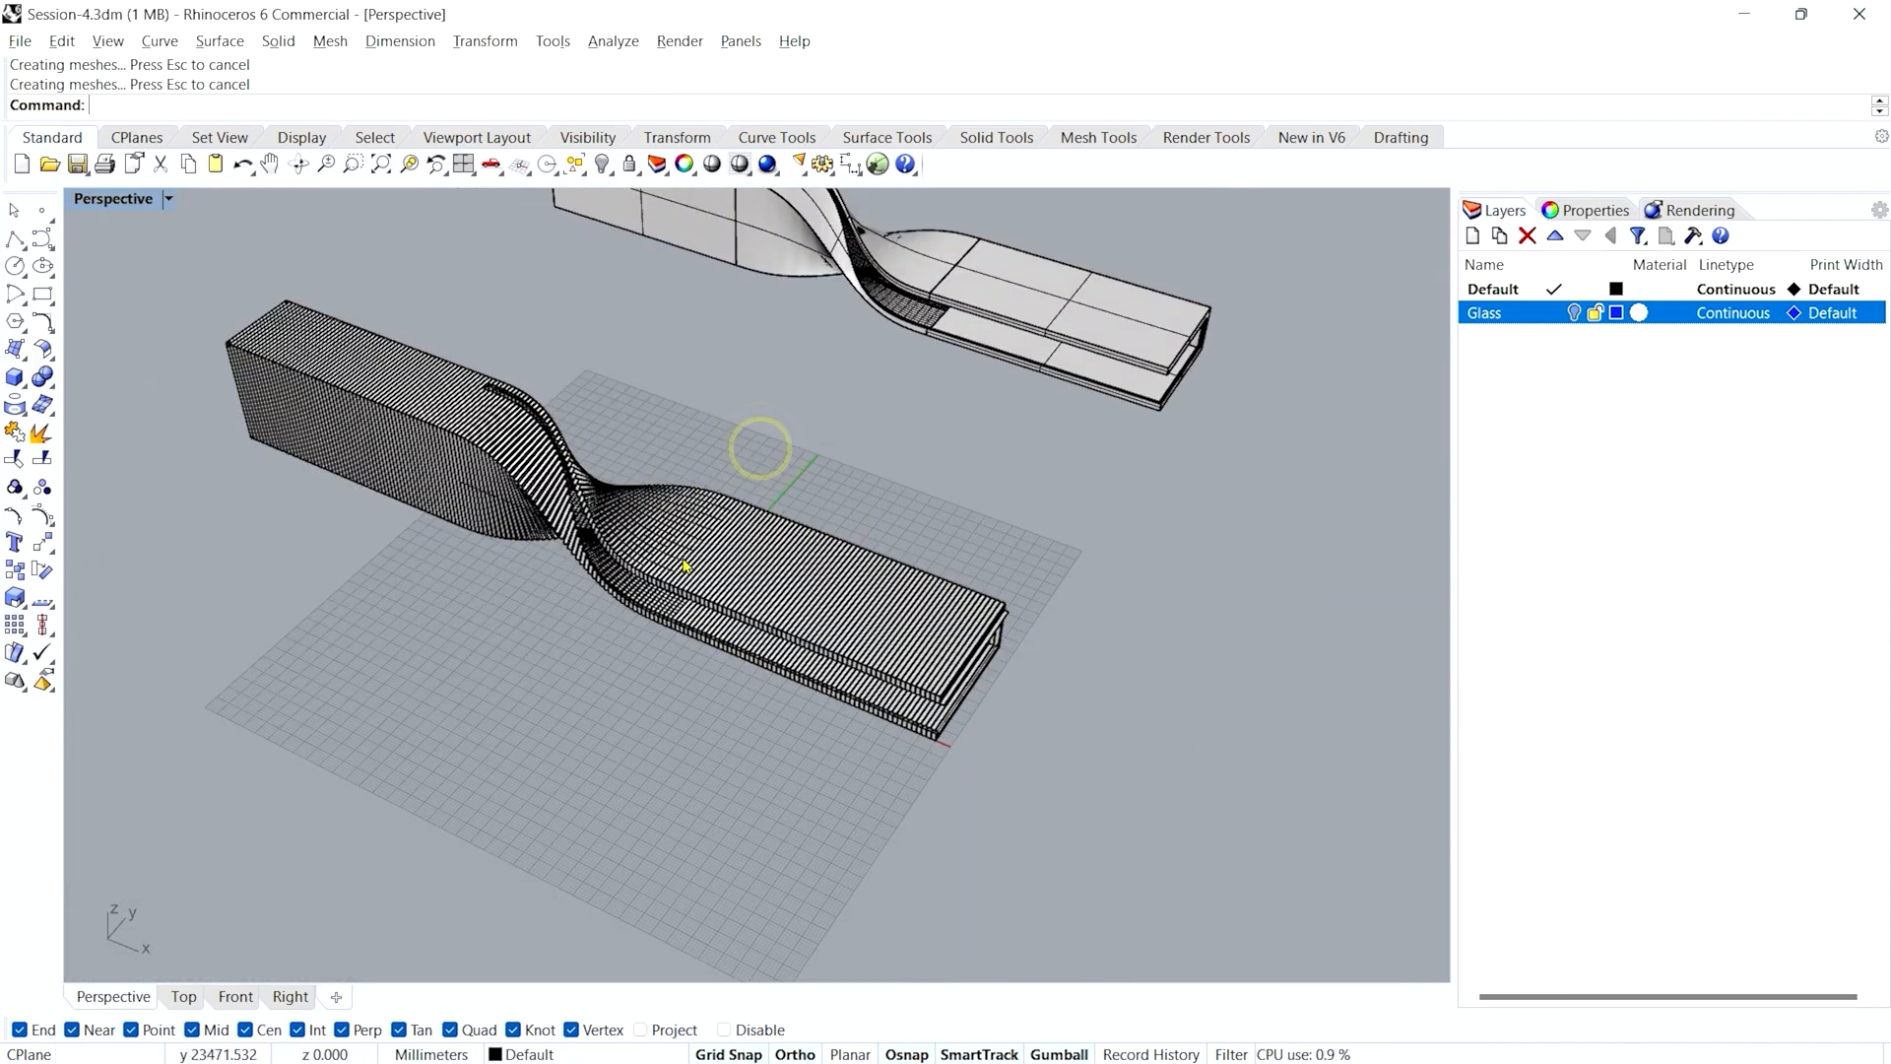
# - Delete the outermost extruded rib at the open end of the building
pyautogui.scroll(5, 874, 654)
pyautogui.scroll(5, 916, 655)
pyautogui.click(923, 686)
pyautogui.scroll(-10, 922, 692)
pyautogui.press('Delete')
pyautogui.moveTo(880, 839); pyautogui.dragTo(801, 663, button='right')
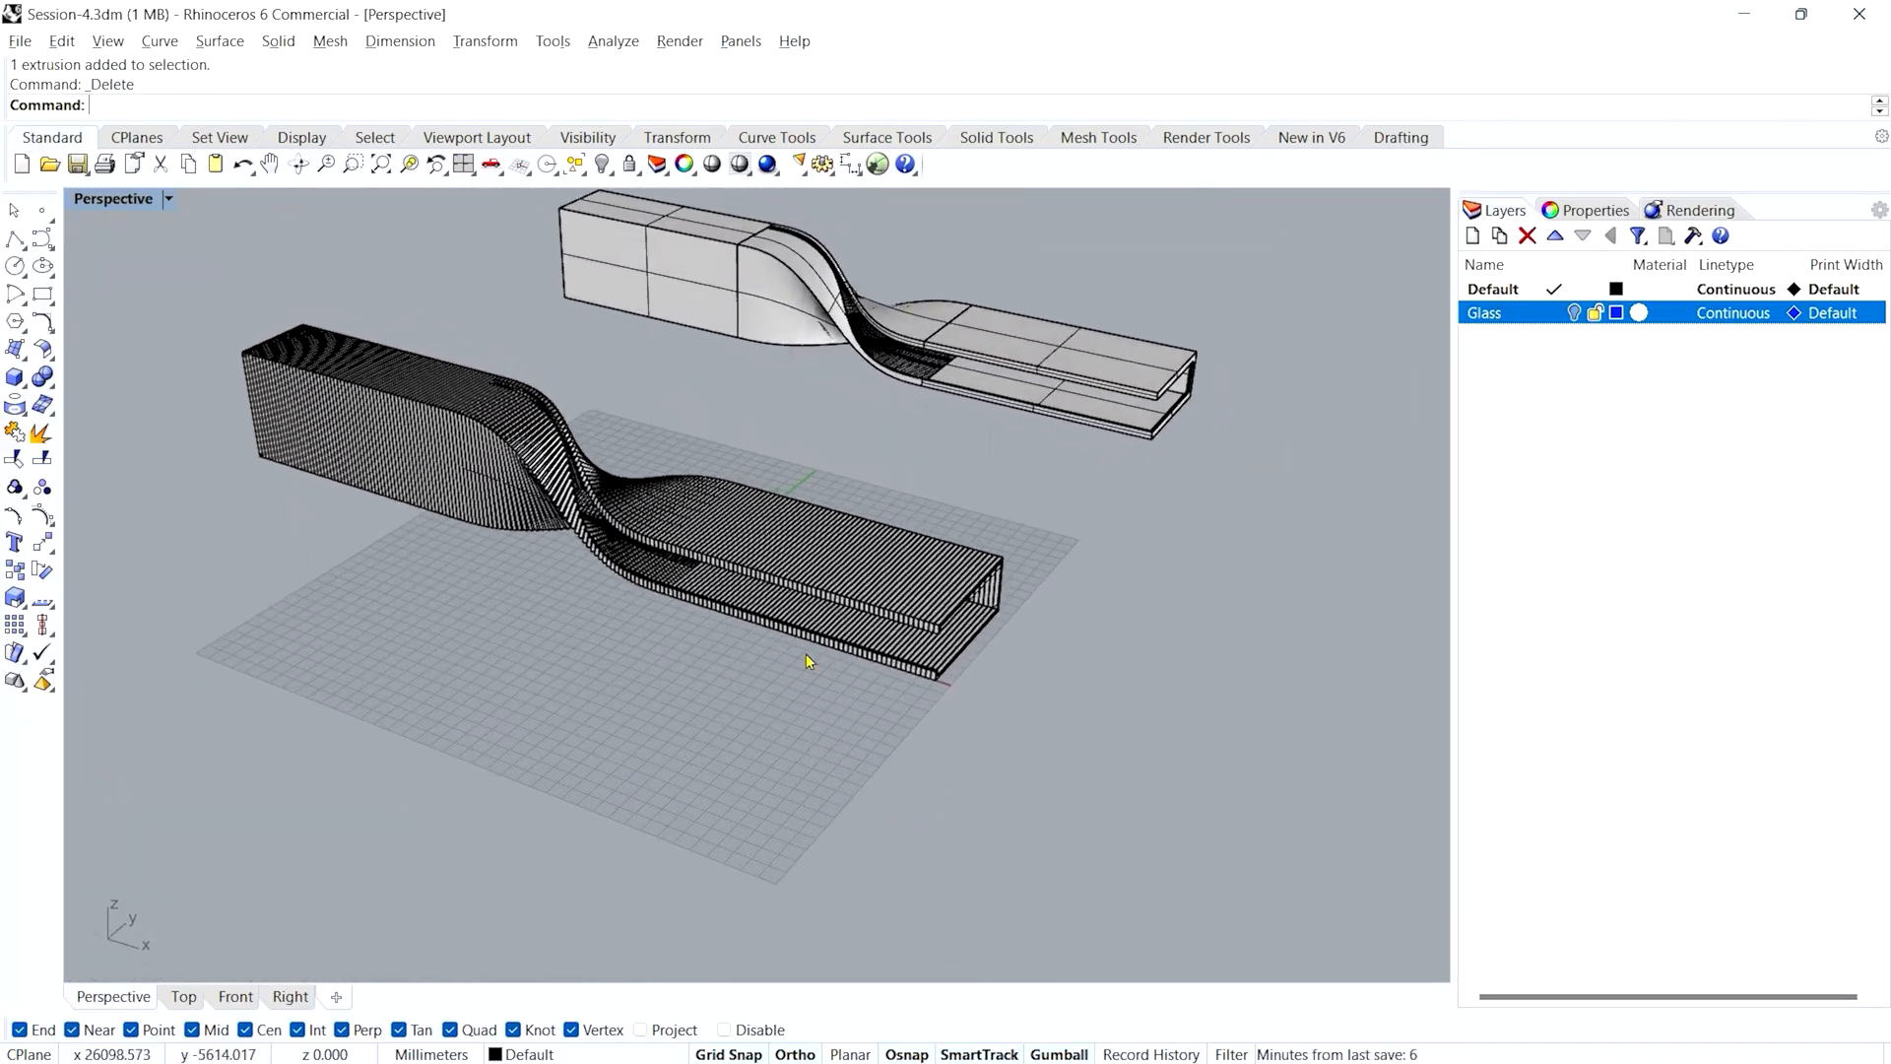
# - Turn on the Glass layer and check how the glass surfaces sit inside the ribs
pyautogui.click(1574, 312)
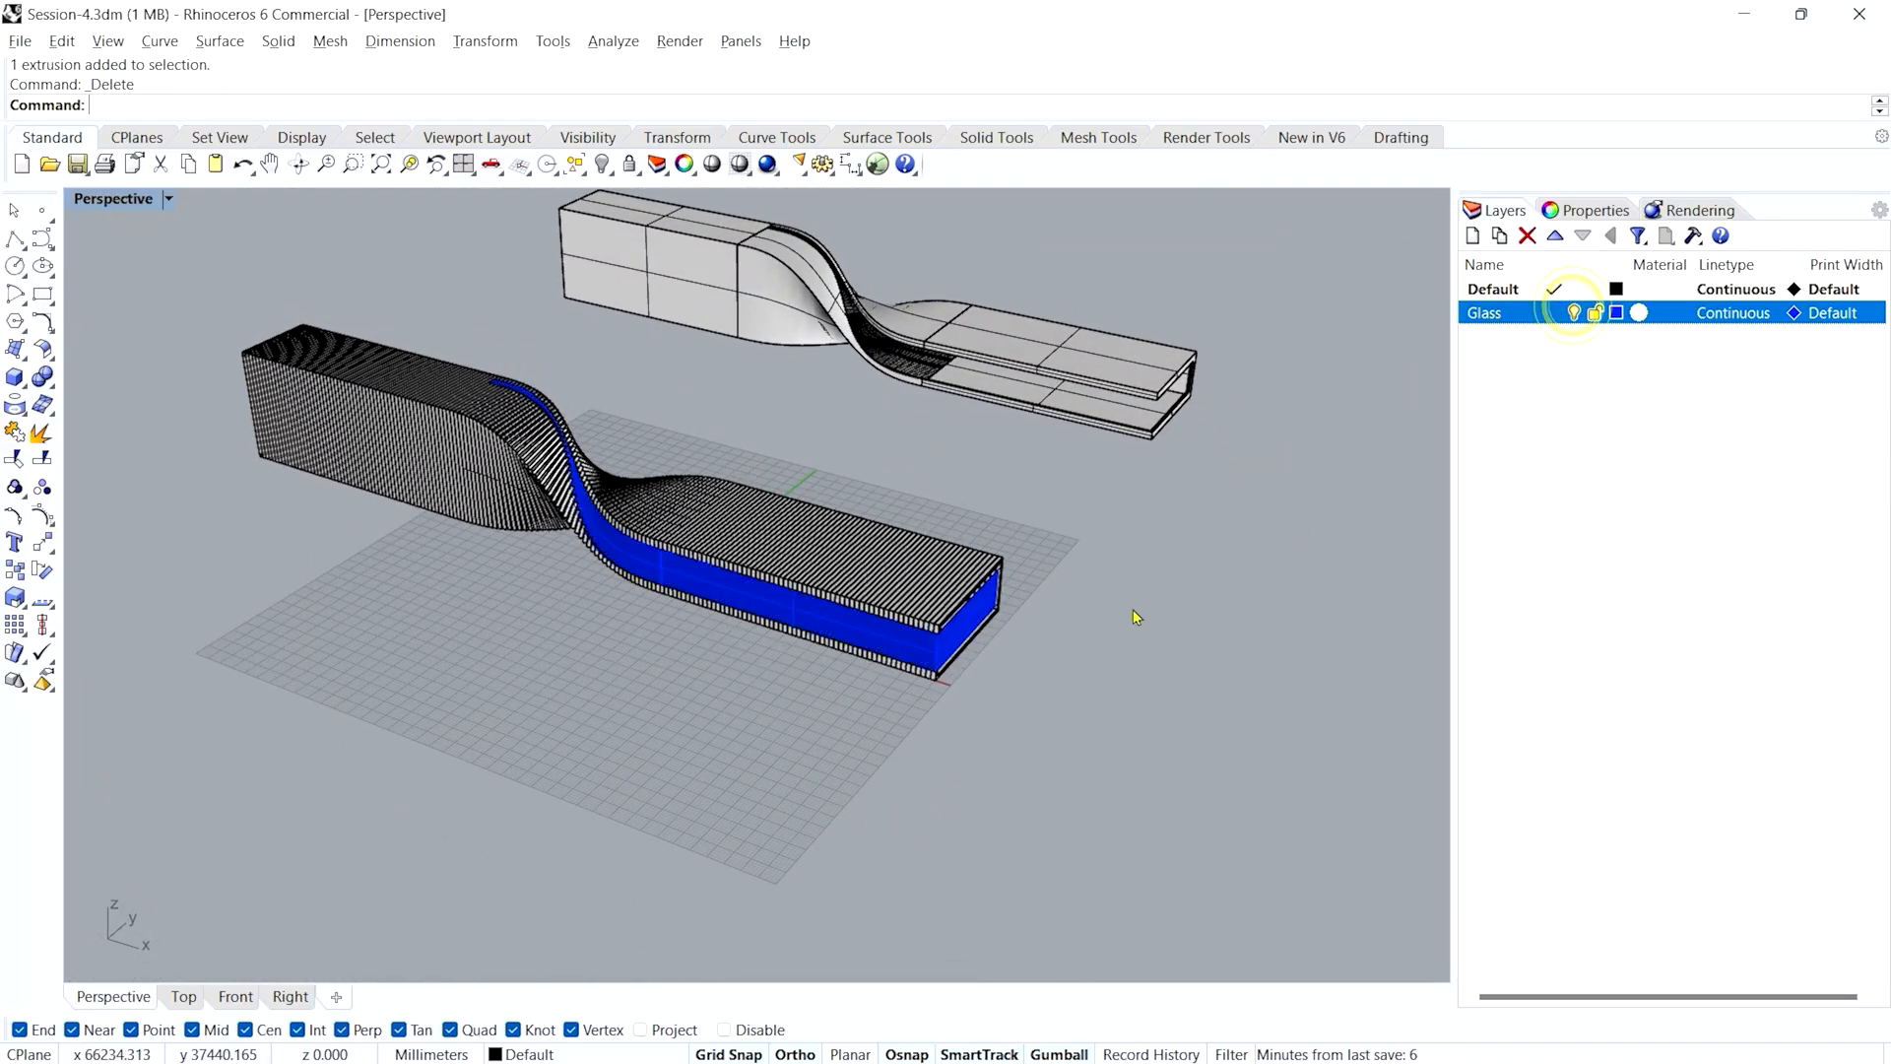
pyautogui.scroll(10, 1082, 622)
pyautogui.scroll(-15, 949, 696)
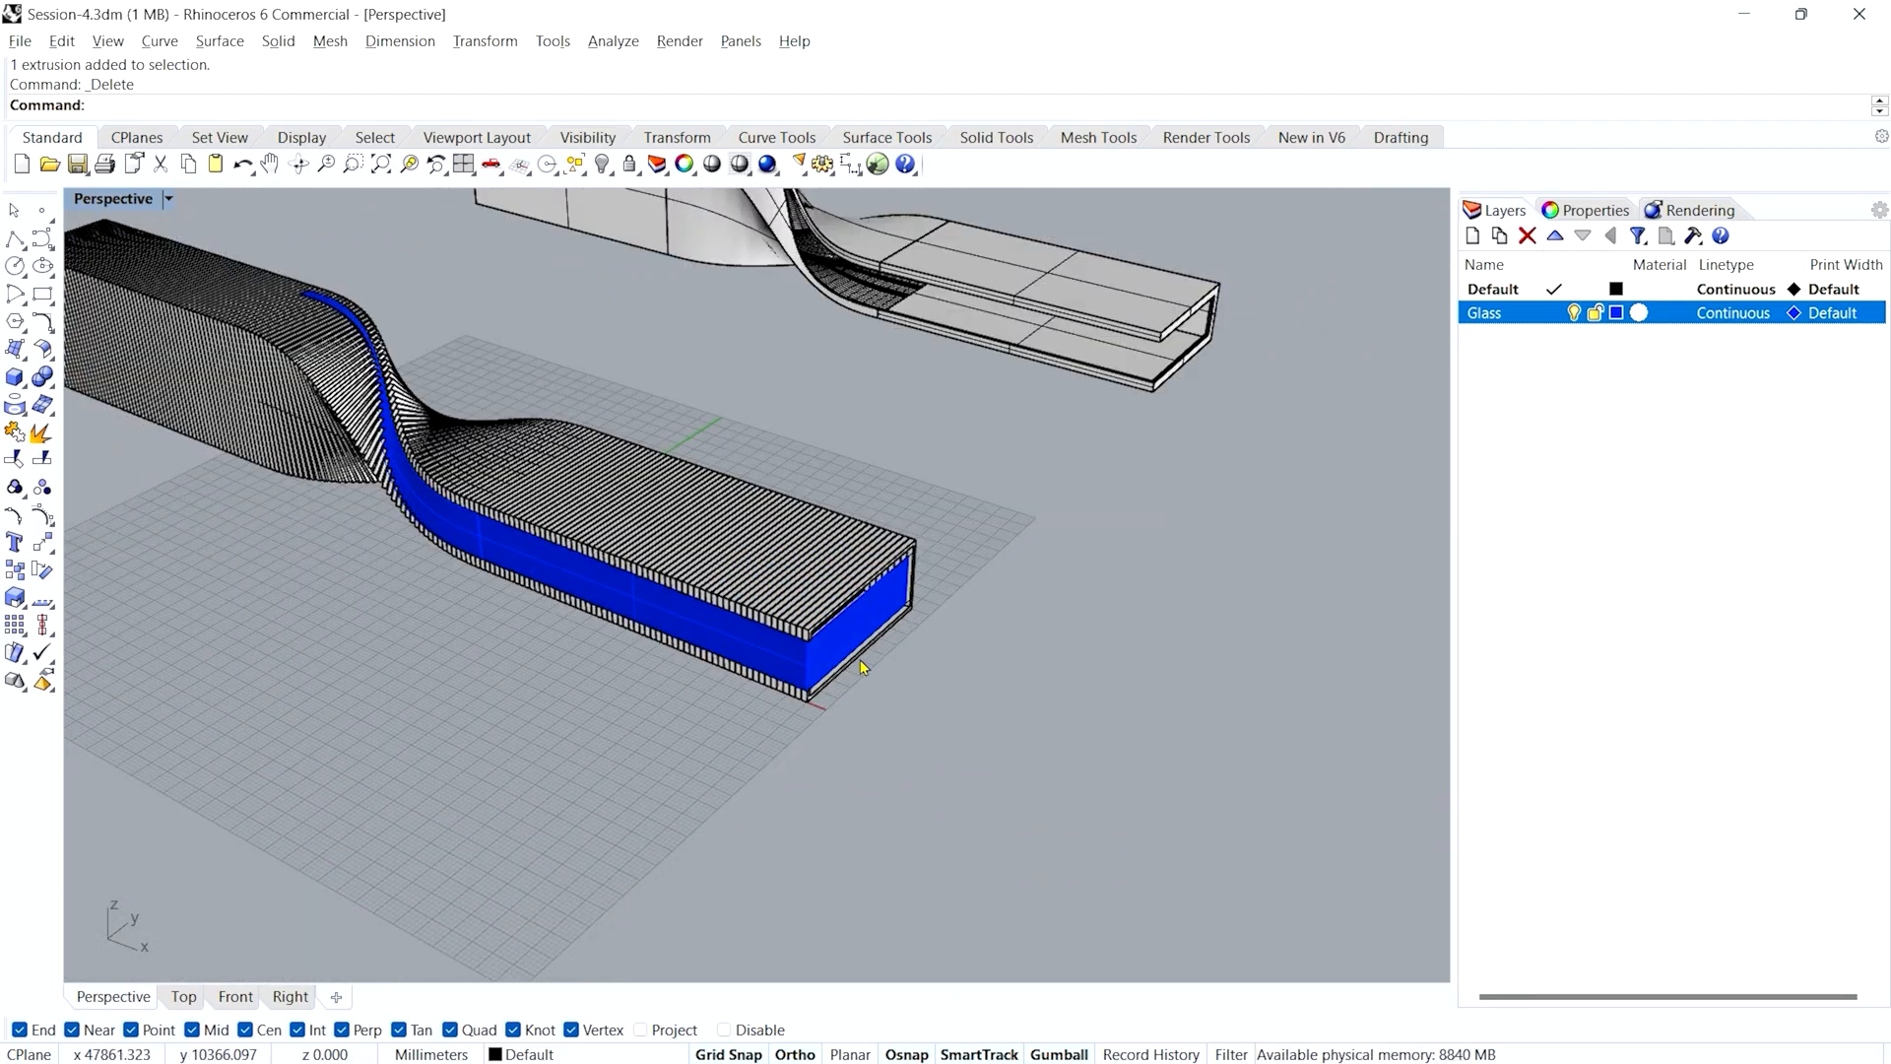
# - Hide the solid shell that stands beside the ribbed building
pyautogui.scroll(-5, 857, 620)
pyautogui.moveTo(562, 219); pyautogui.dragTo(1178, 537)
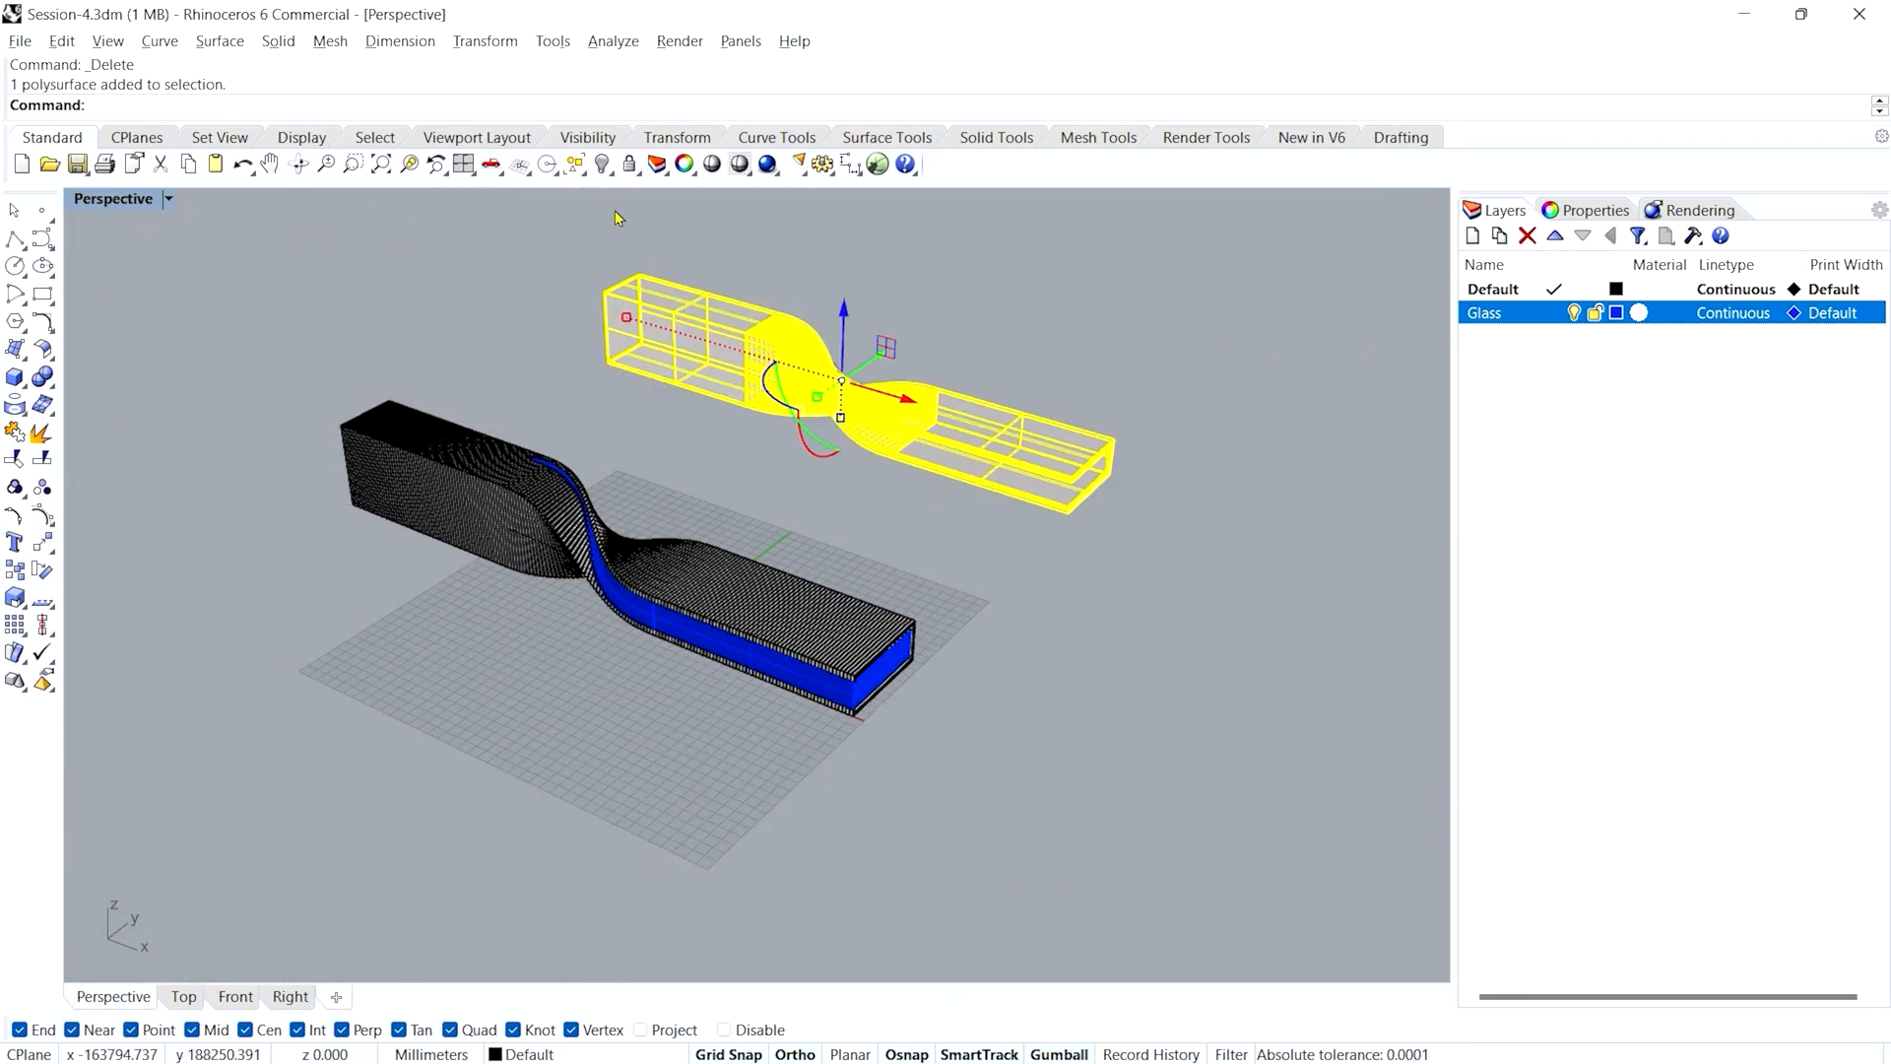
pyautogui.click(601, 165)
pyautogui.moveTo(789, 594); pyautogui.dragTo(924, 622, button='right')
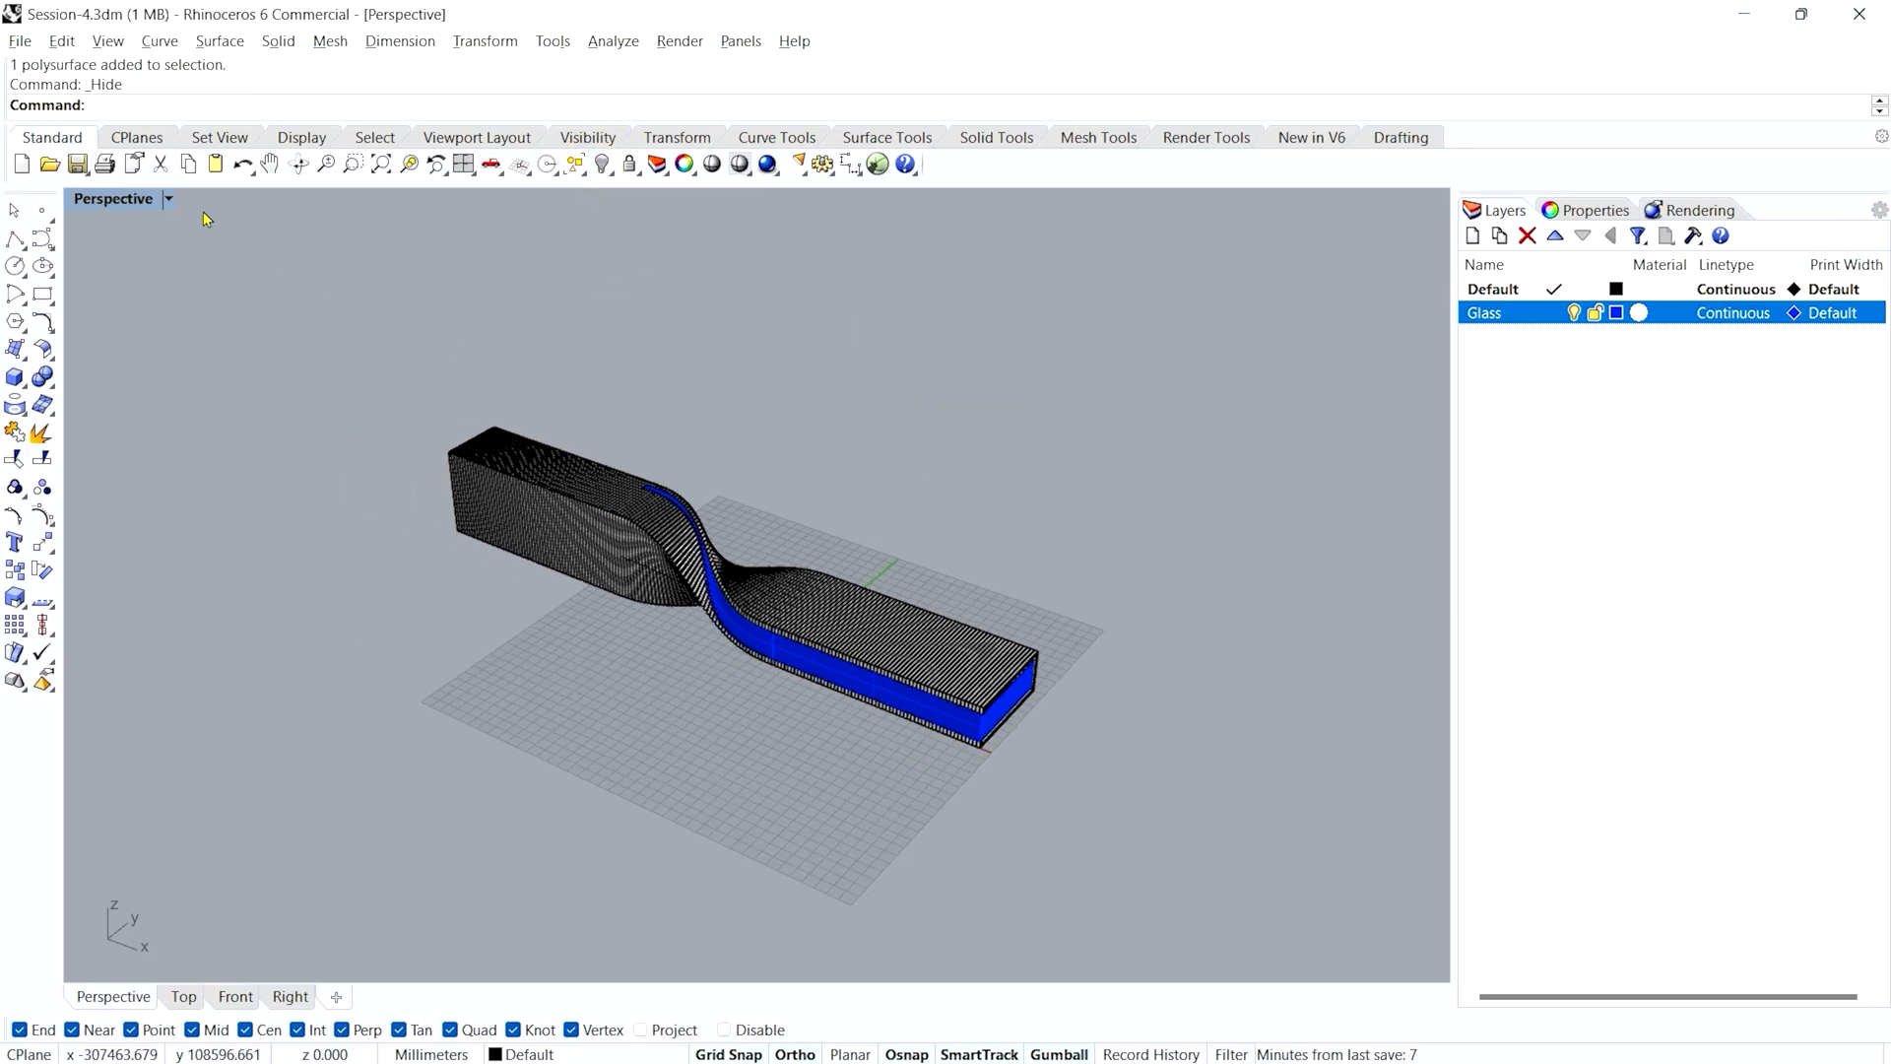
# - Set the Perspective viewport to Rendered display mode and view the ribbed building from both ends
pyautogui.scroll(4, 203, 229)
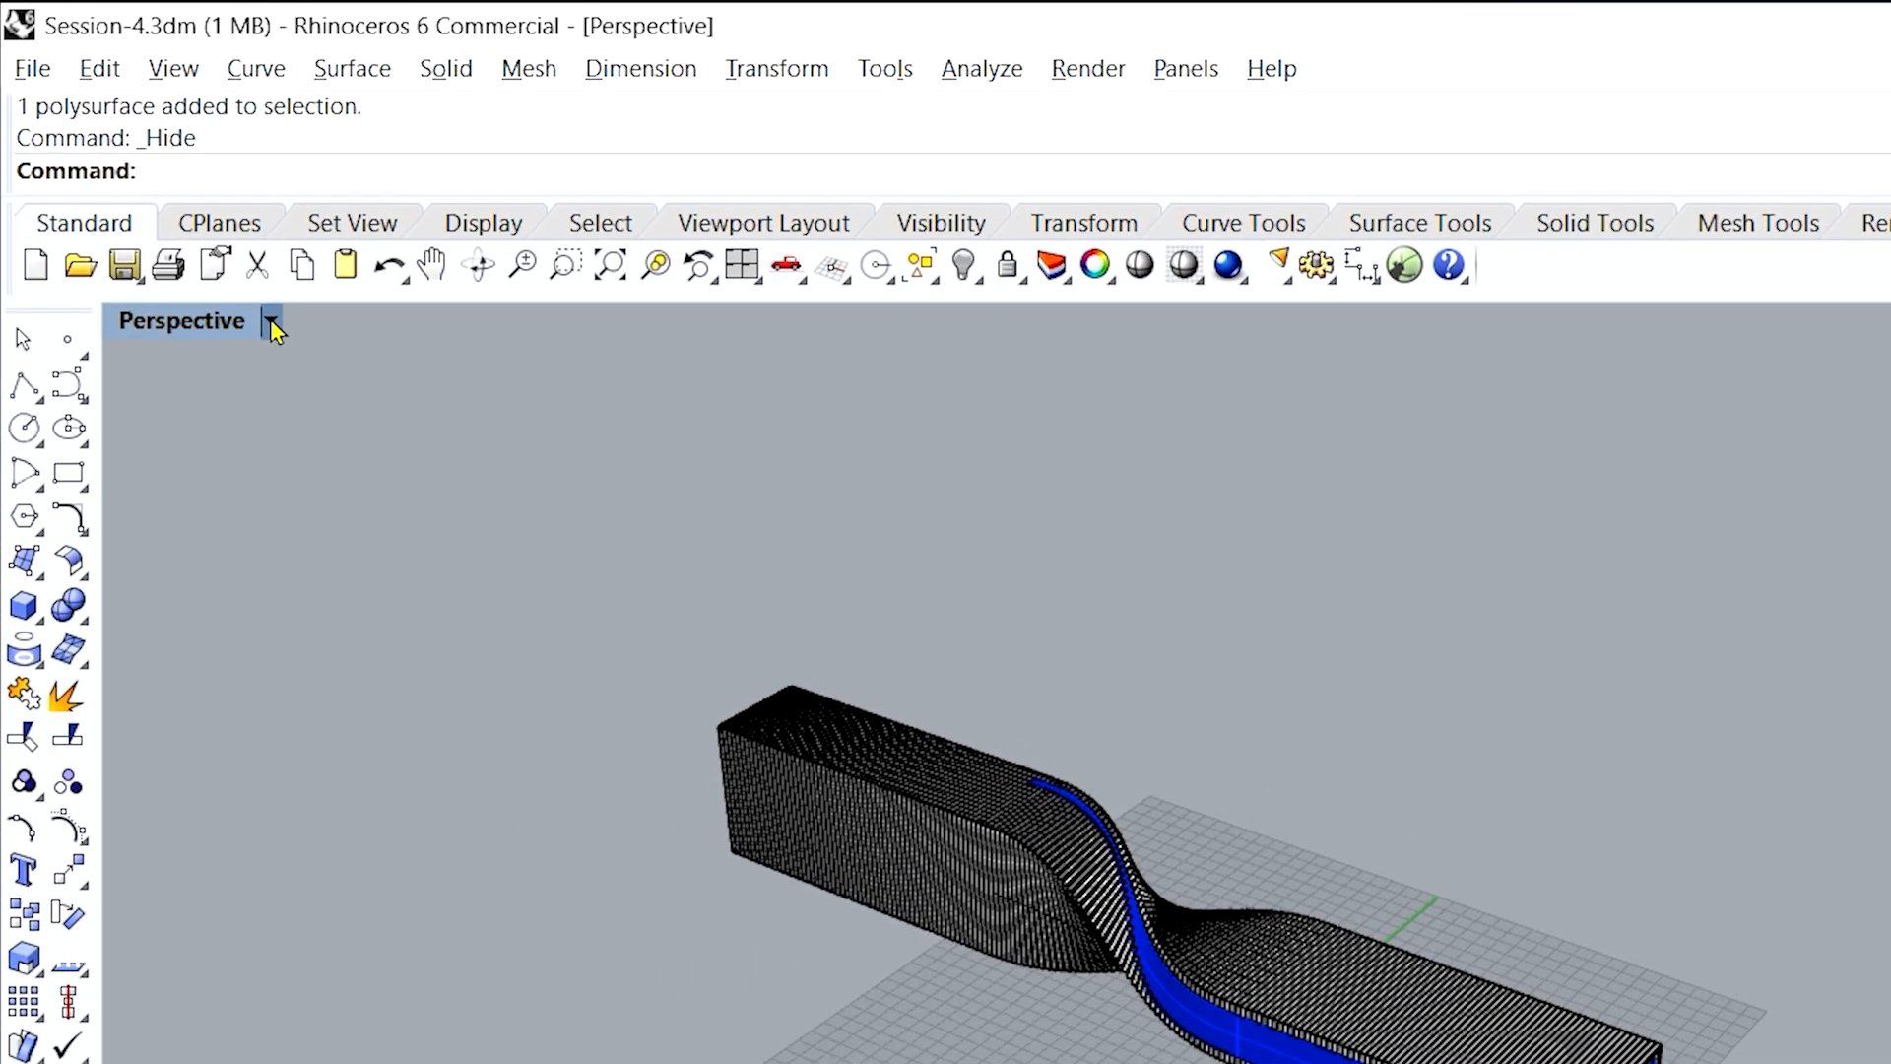
pyautogui.click(270, 322)
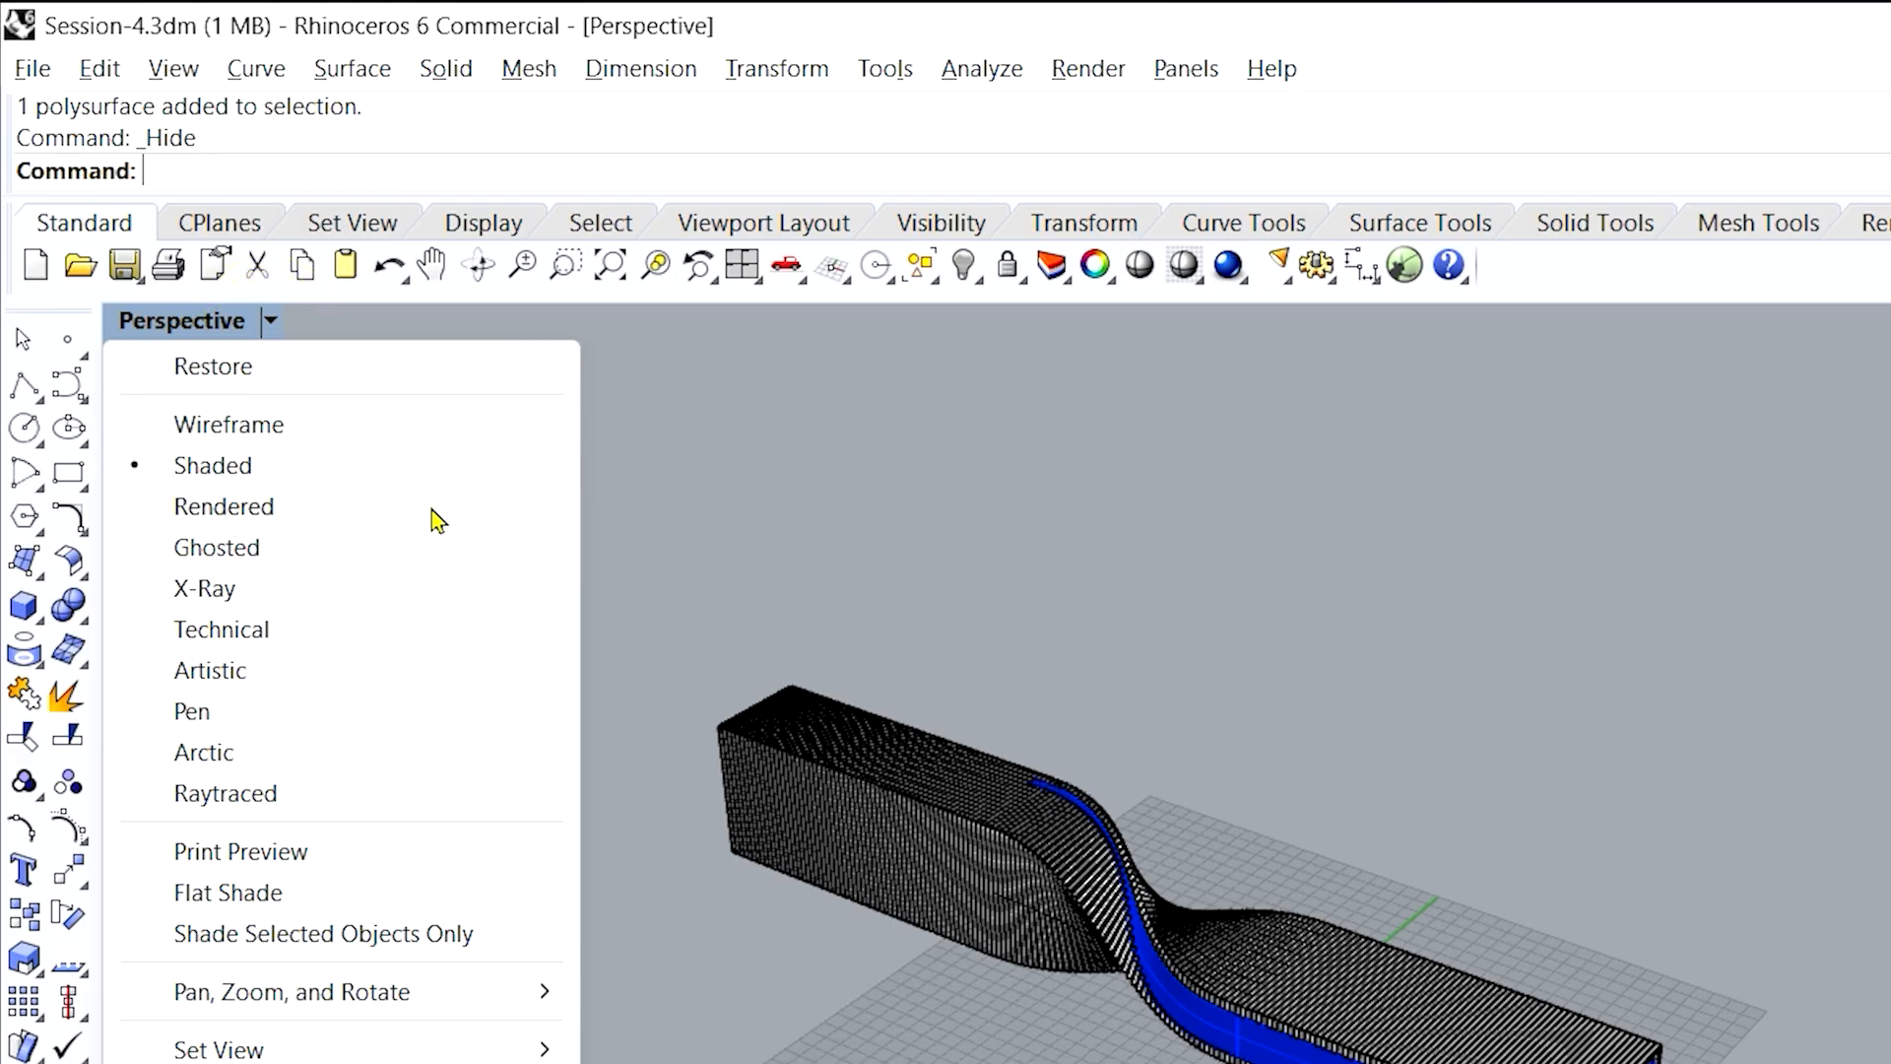
pyautogui.click(296, 507)
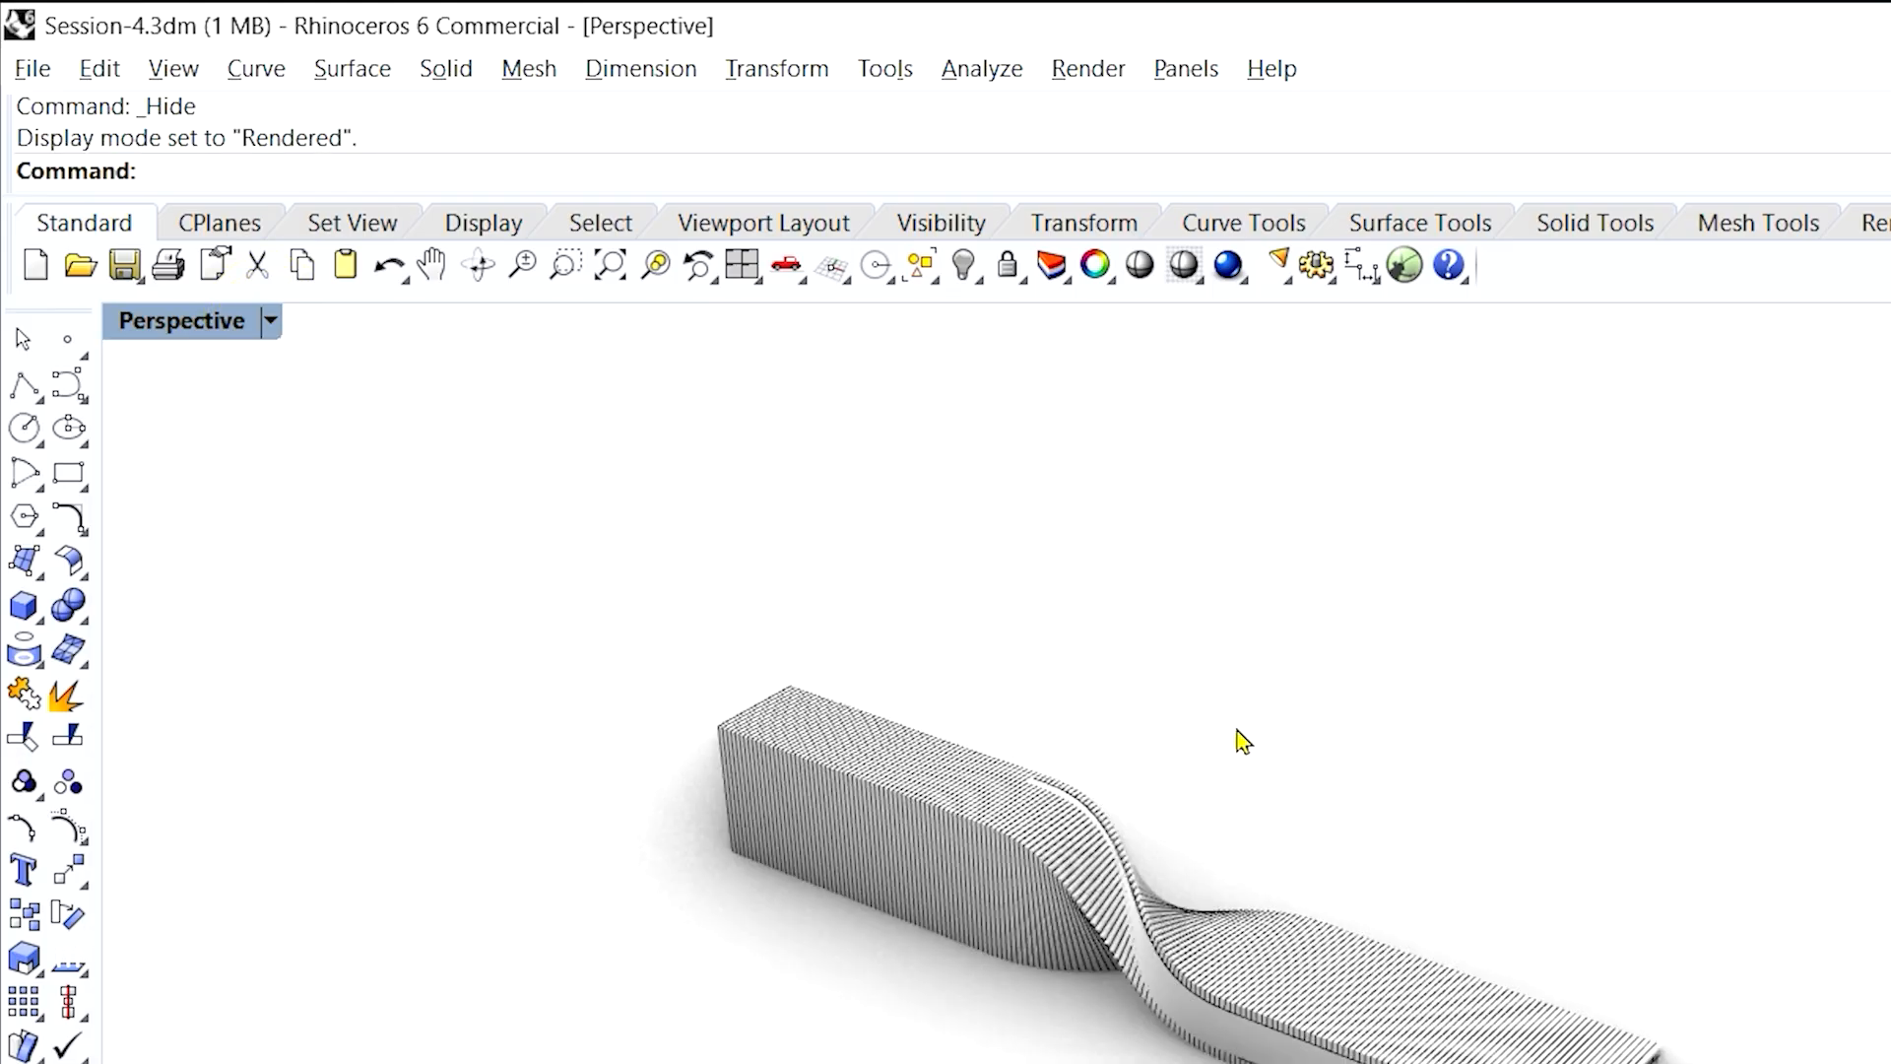
pyautogui.moveTo(1173, 697); pyautogui.dragTo(1784, 1063, button='right')
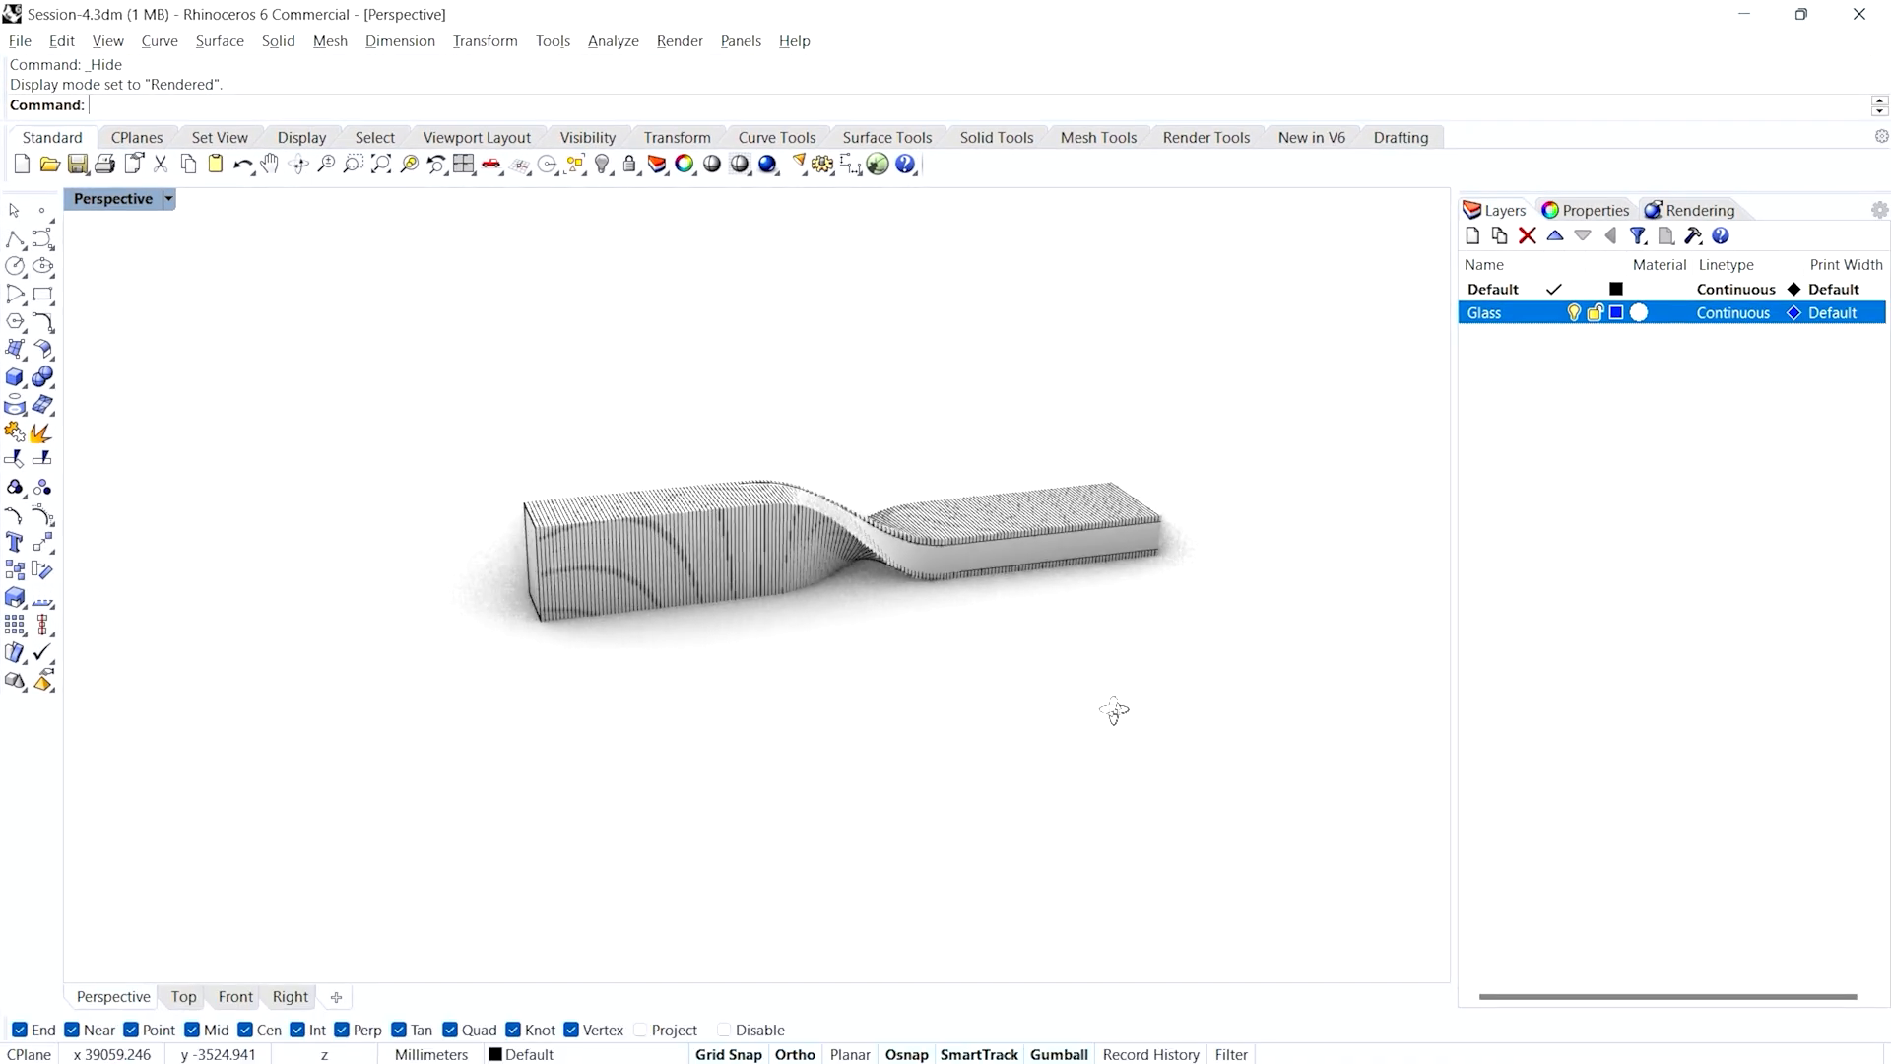
pyautogui.moveTo(1114, 710); pyautogui.dragTo(1013, 600, button='right')
pyautogui.scroll(5, 1038, 536)
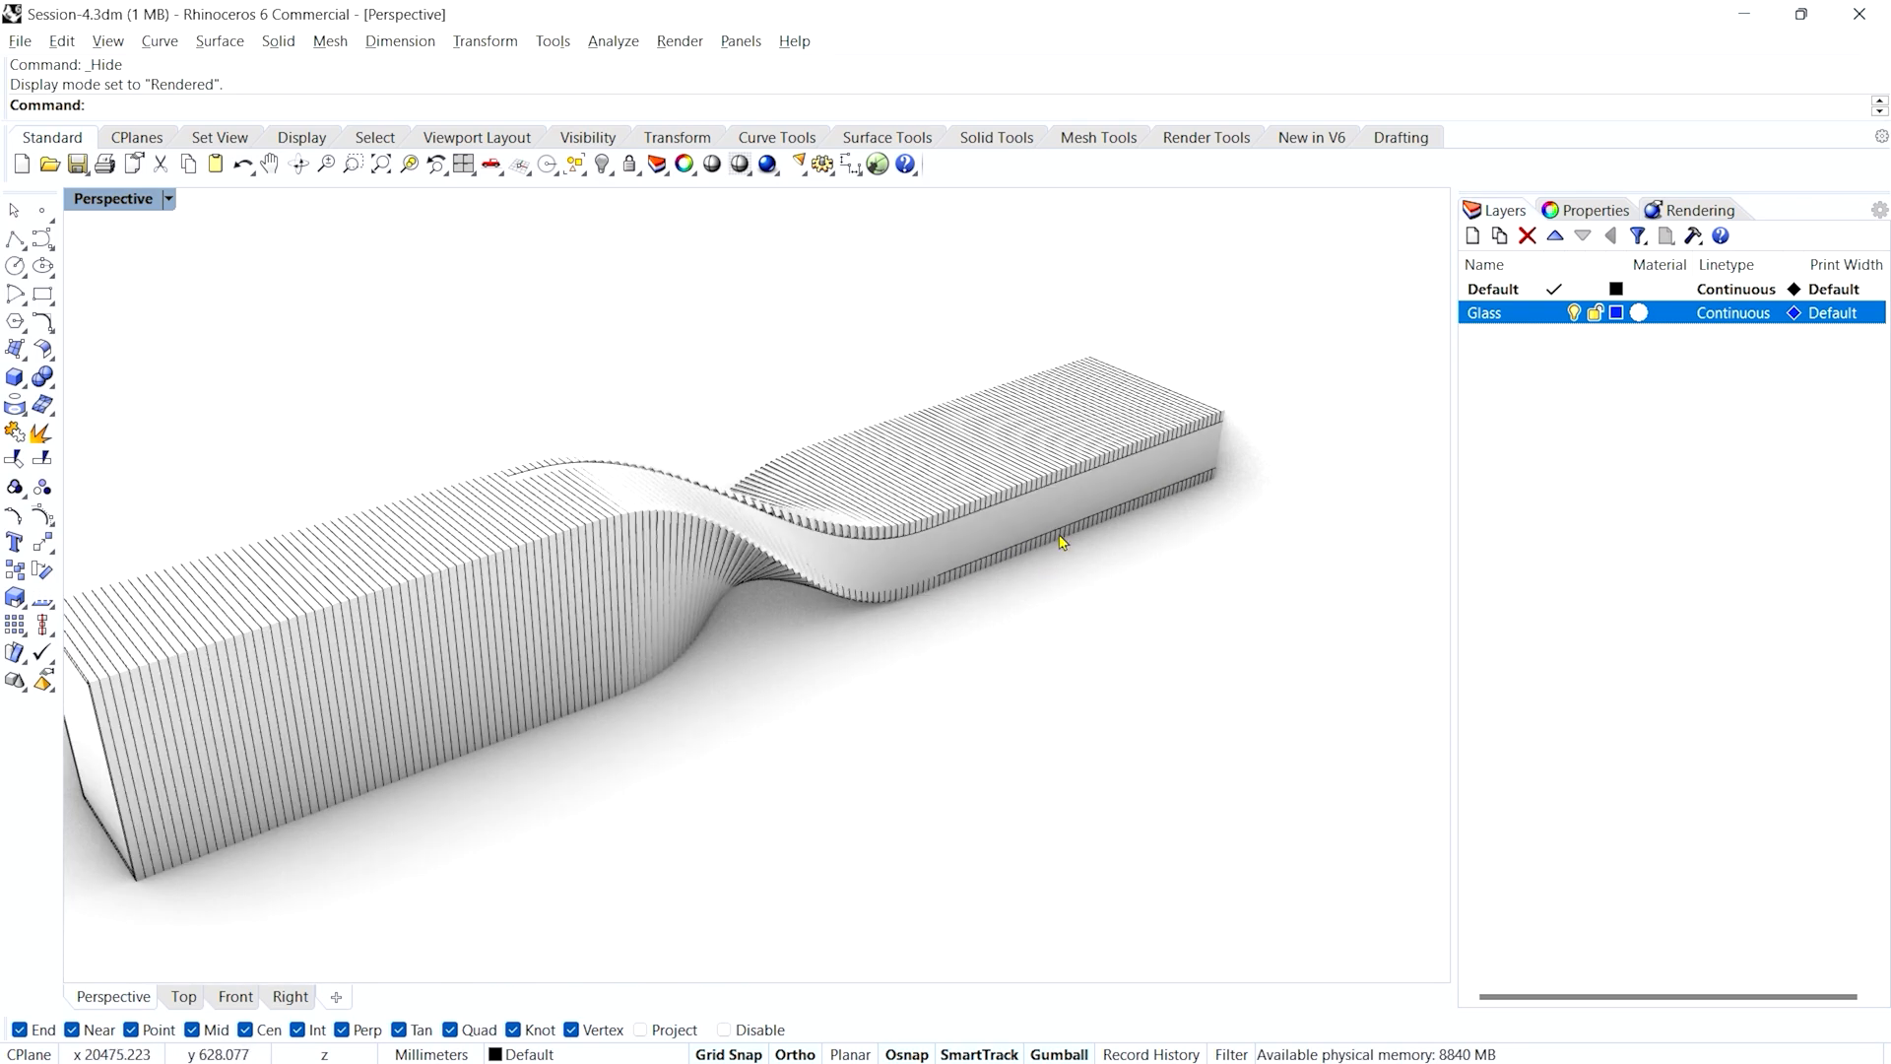
pyautogui.click(1076, 500)
pyautogui.moveTo(1076, 501); pyautogui.dragTo(823, 597, button='right')
pyautogui.click(996, 718)
pyautogui.moveTo(835, 727); pyautogui.dragTo(904, 716, button='right')
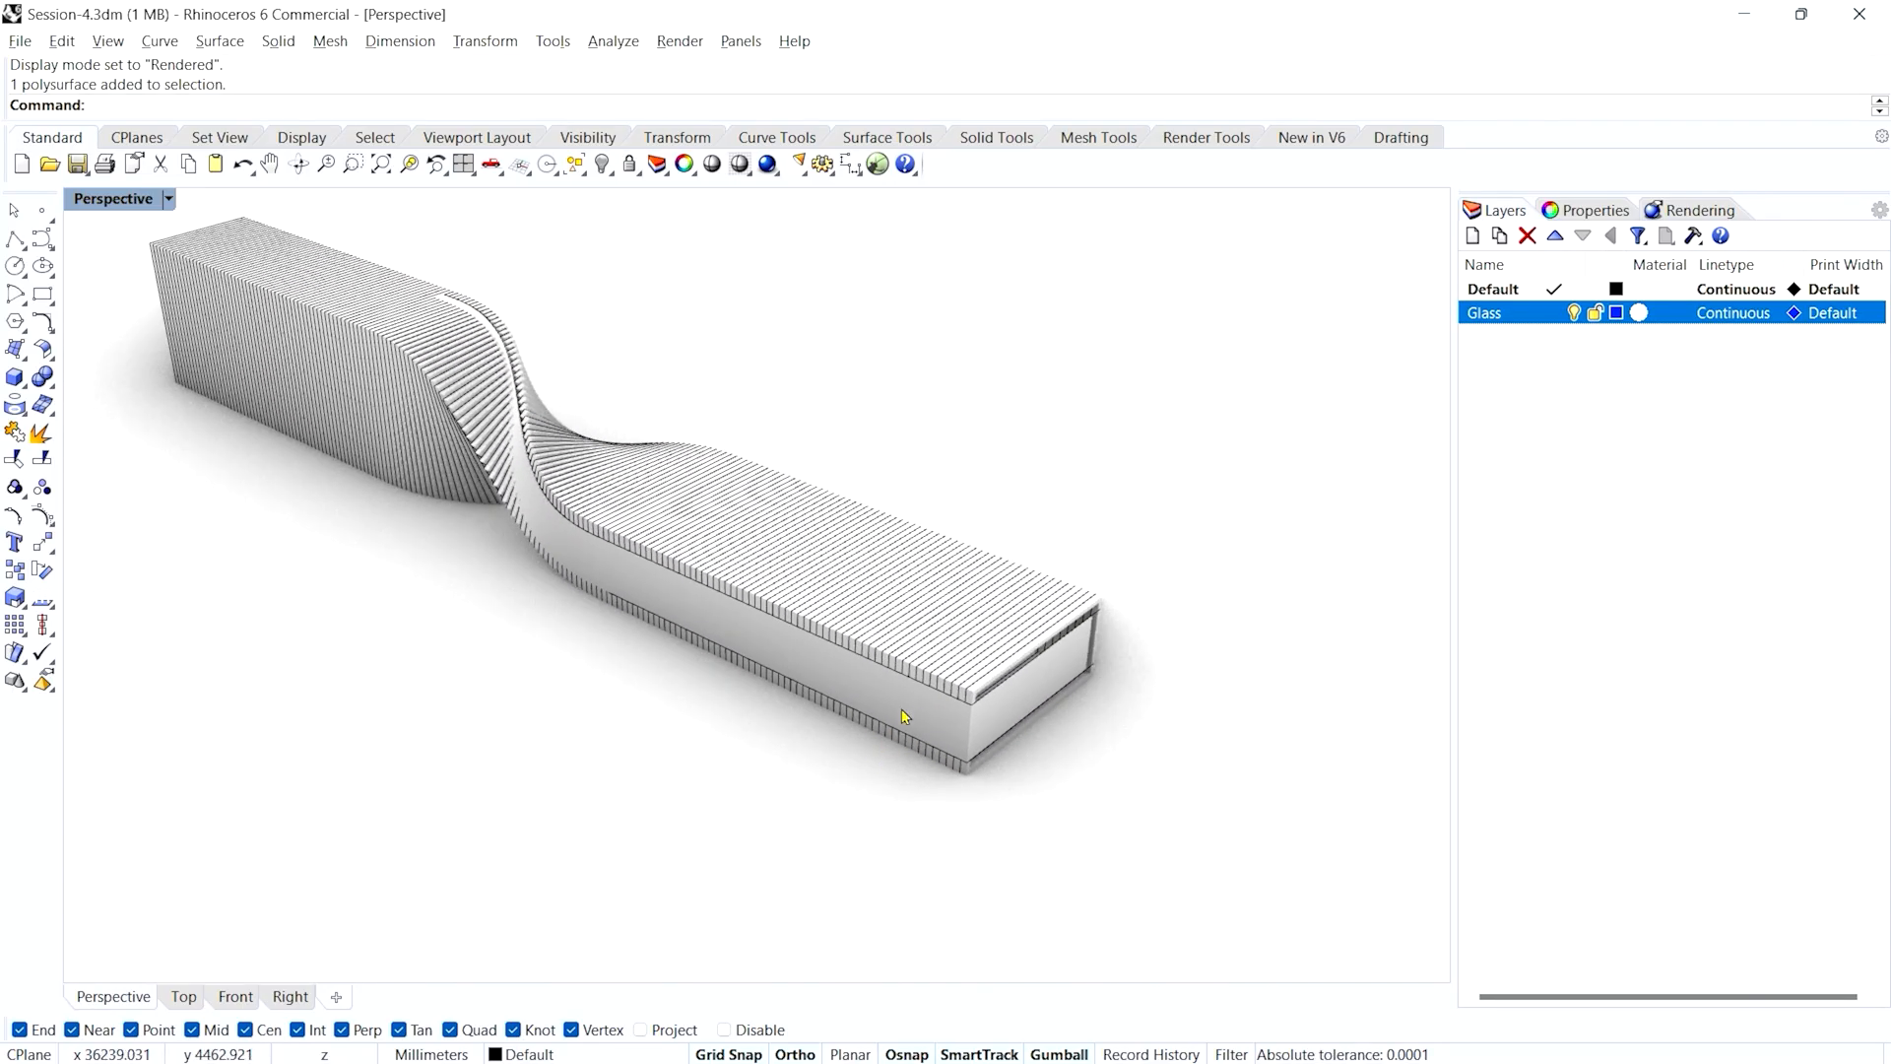
# - Select the glass surfaces and set the Glass layer's material type to Plastic
pyautogui.click(926, 726)
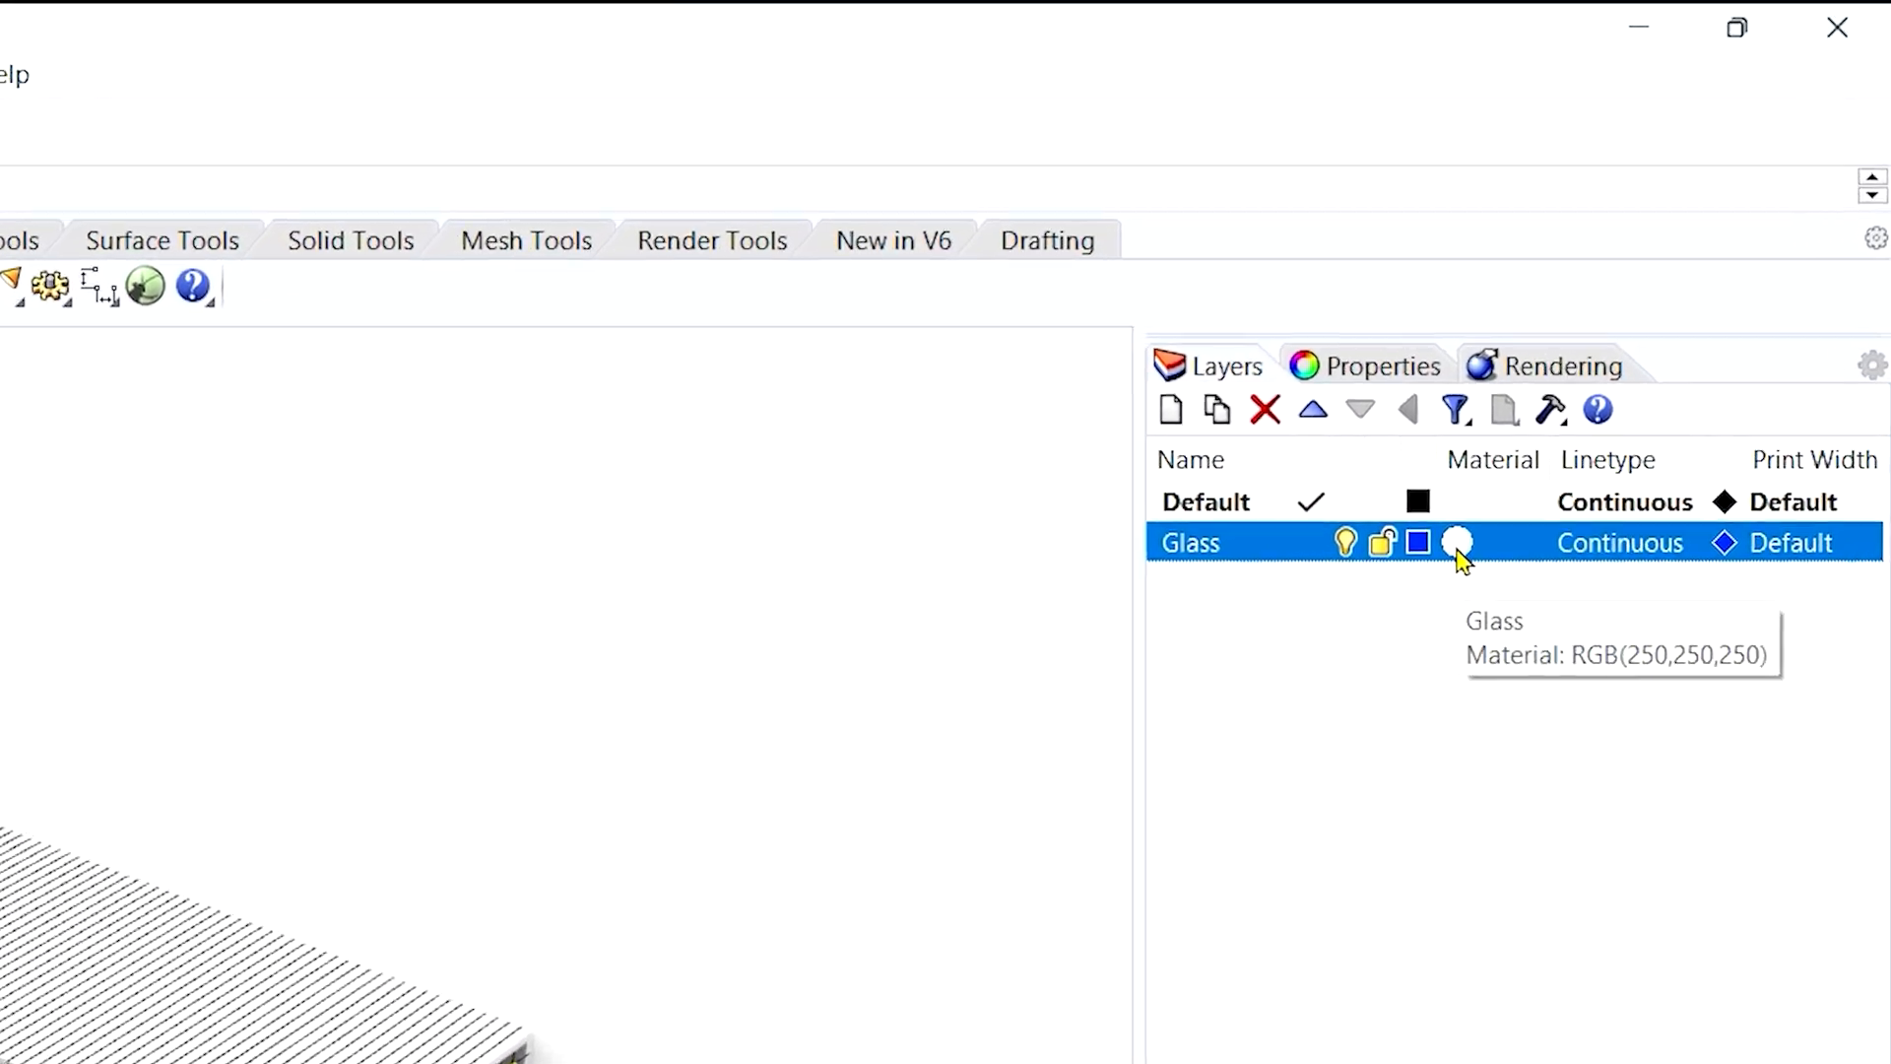
pyautogui.click(1449, 552)
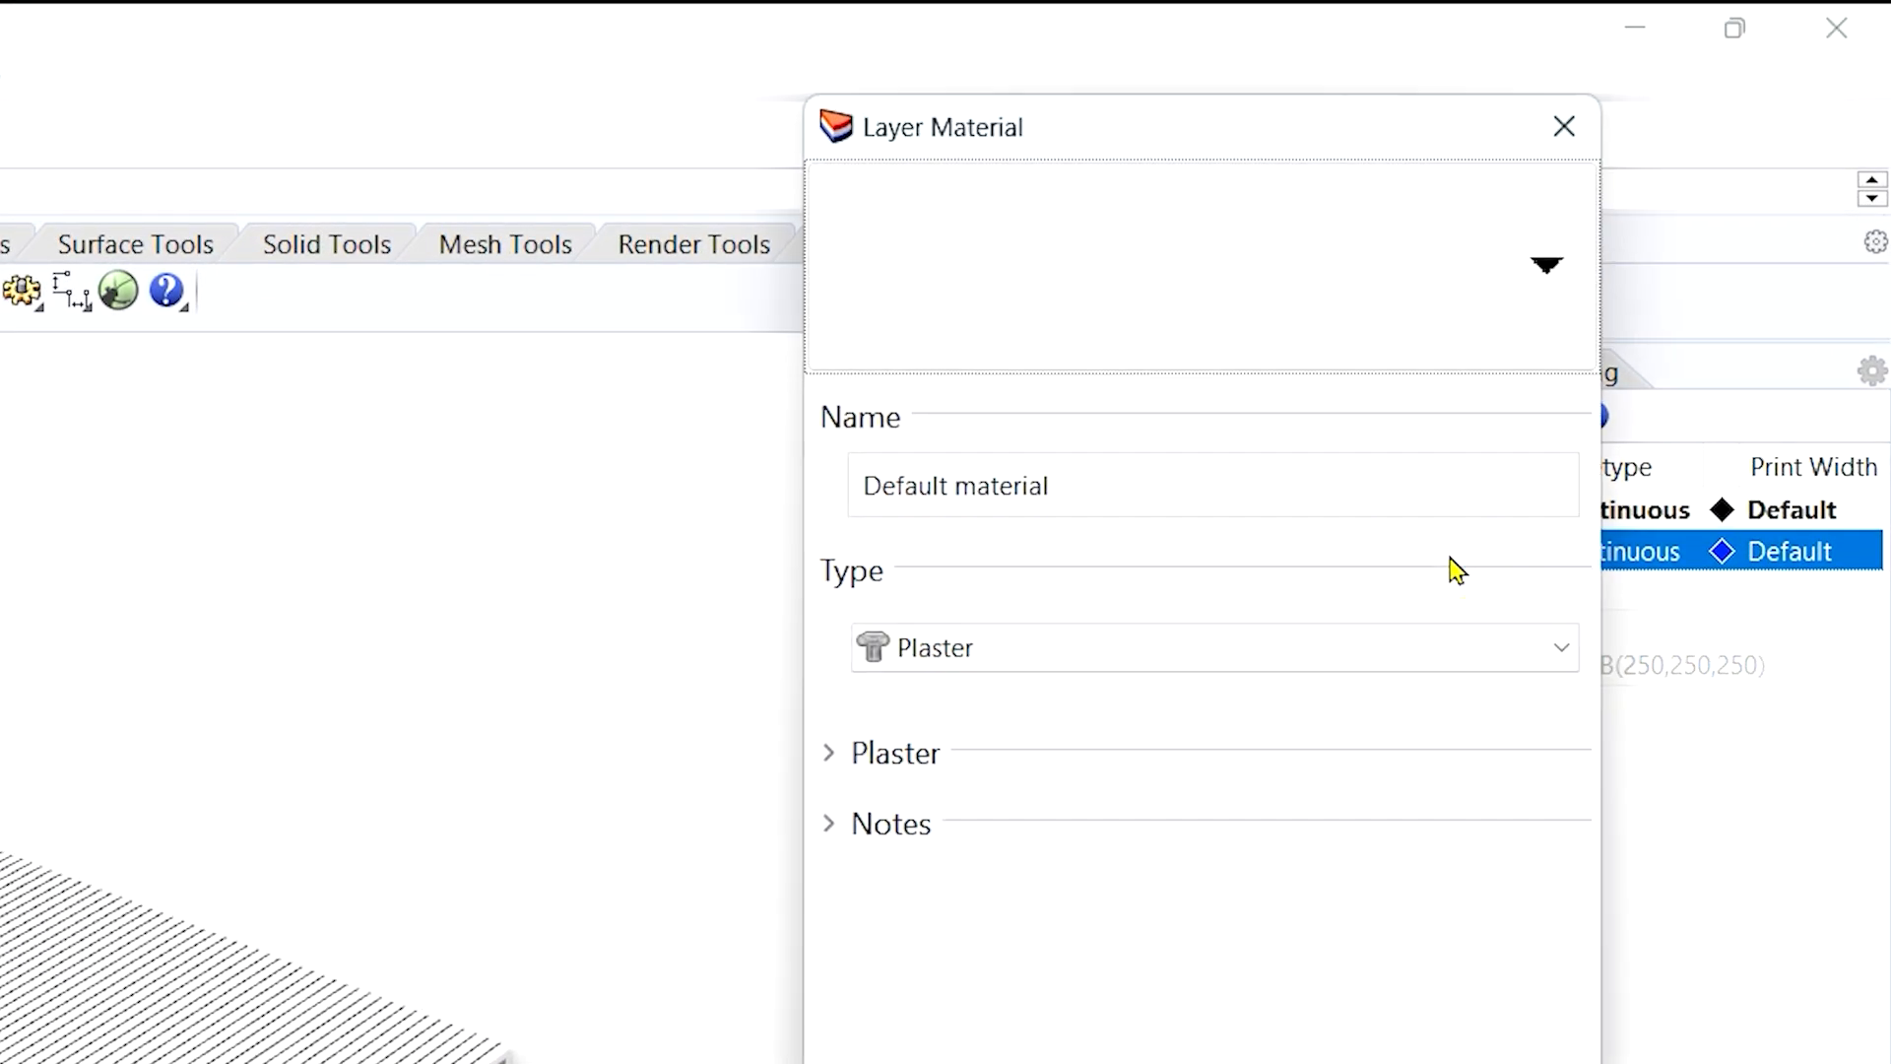
pyautogui.click(1179, 647)
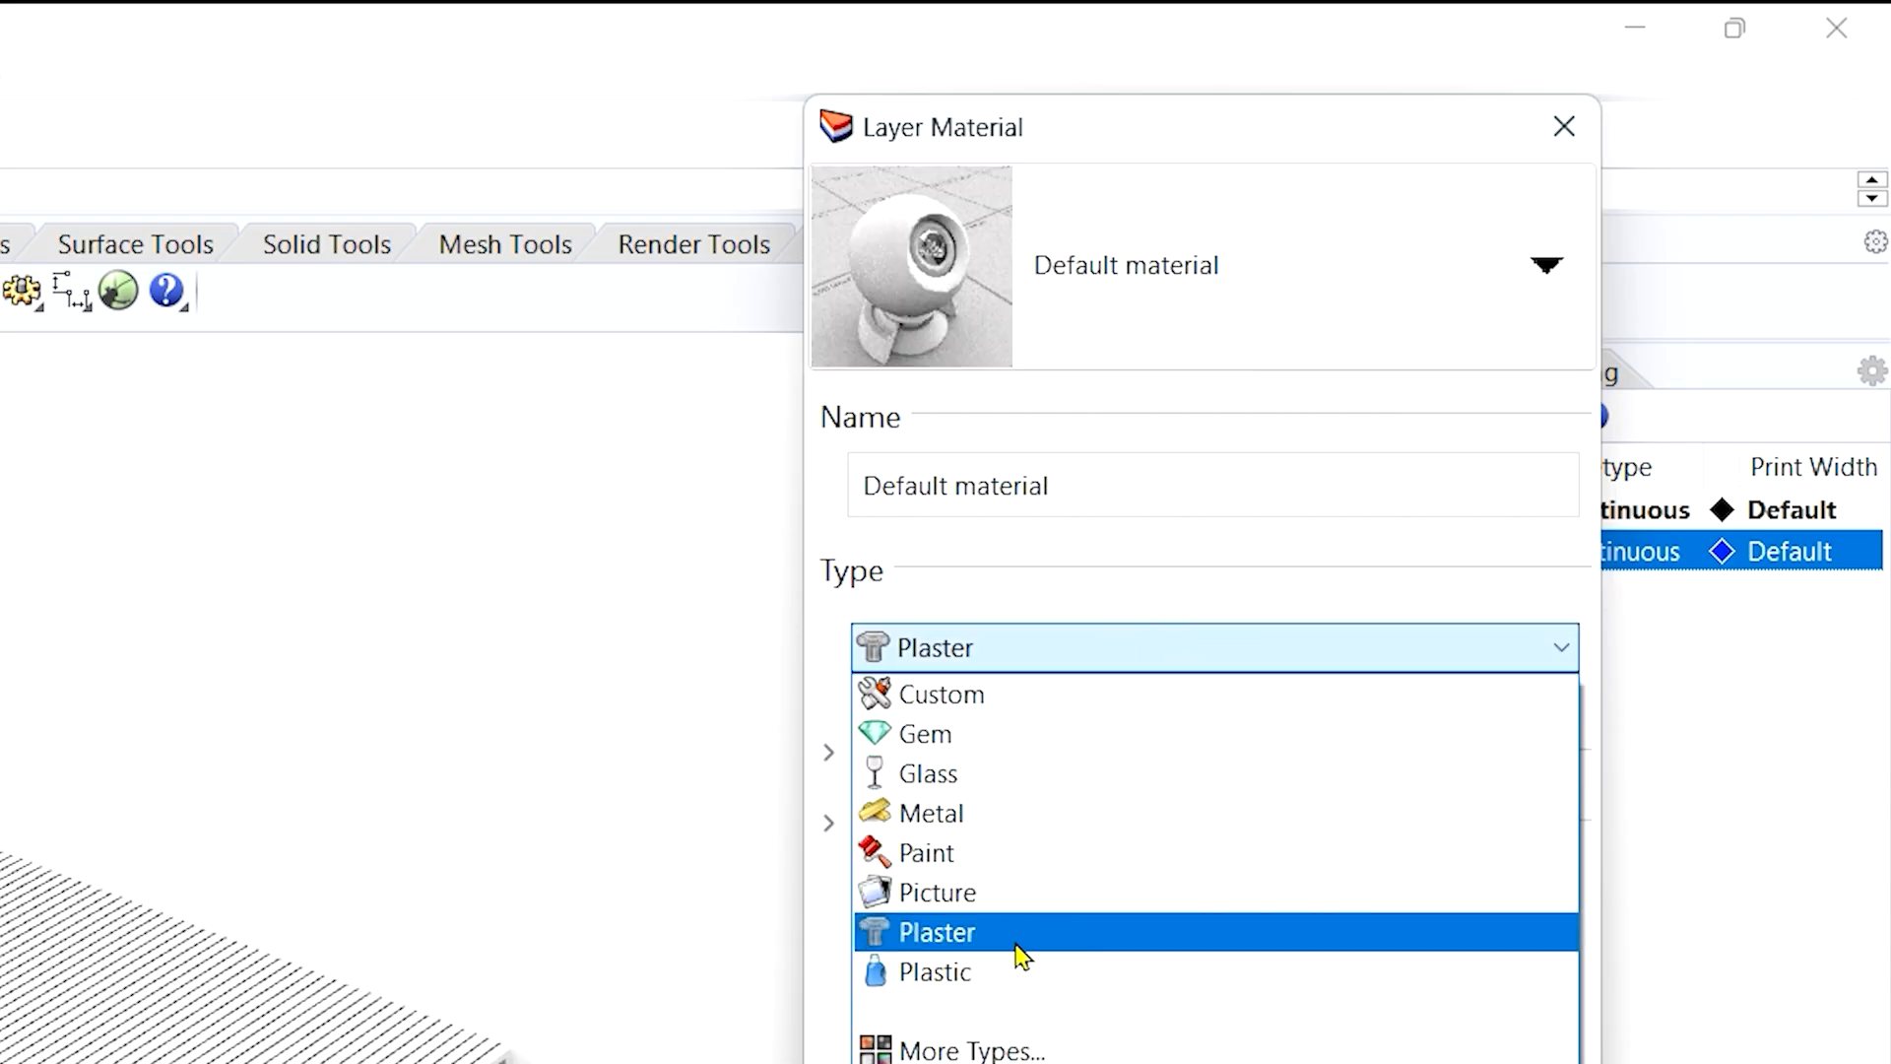
pyautogui.click(1000, 971)
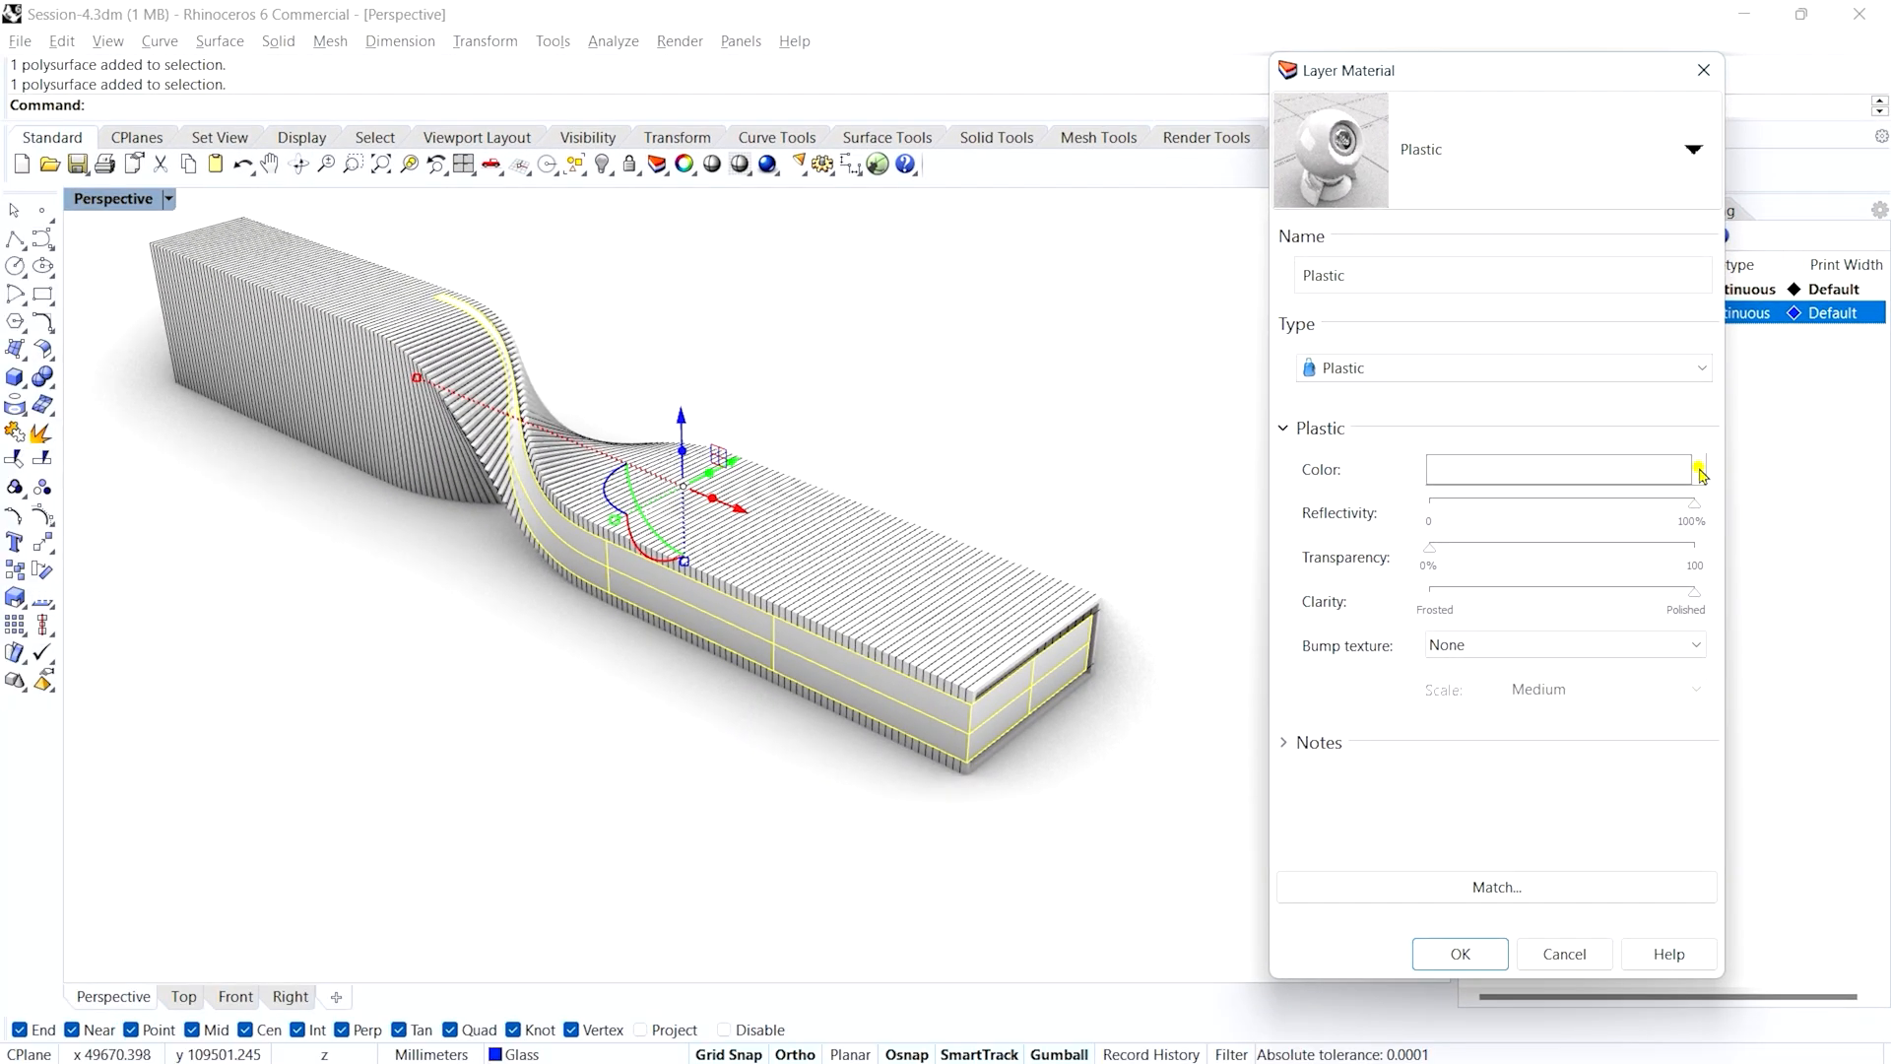
# - Set the Plastic material's color to a saturated blue with hue 206, saturation 243 and value 241
pyautogui.click(1558, 826)
pyautogui.click(1627, 482)
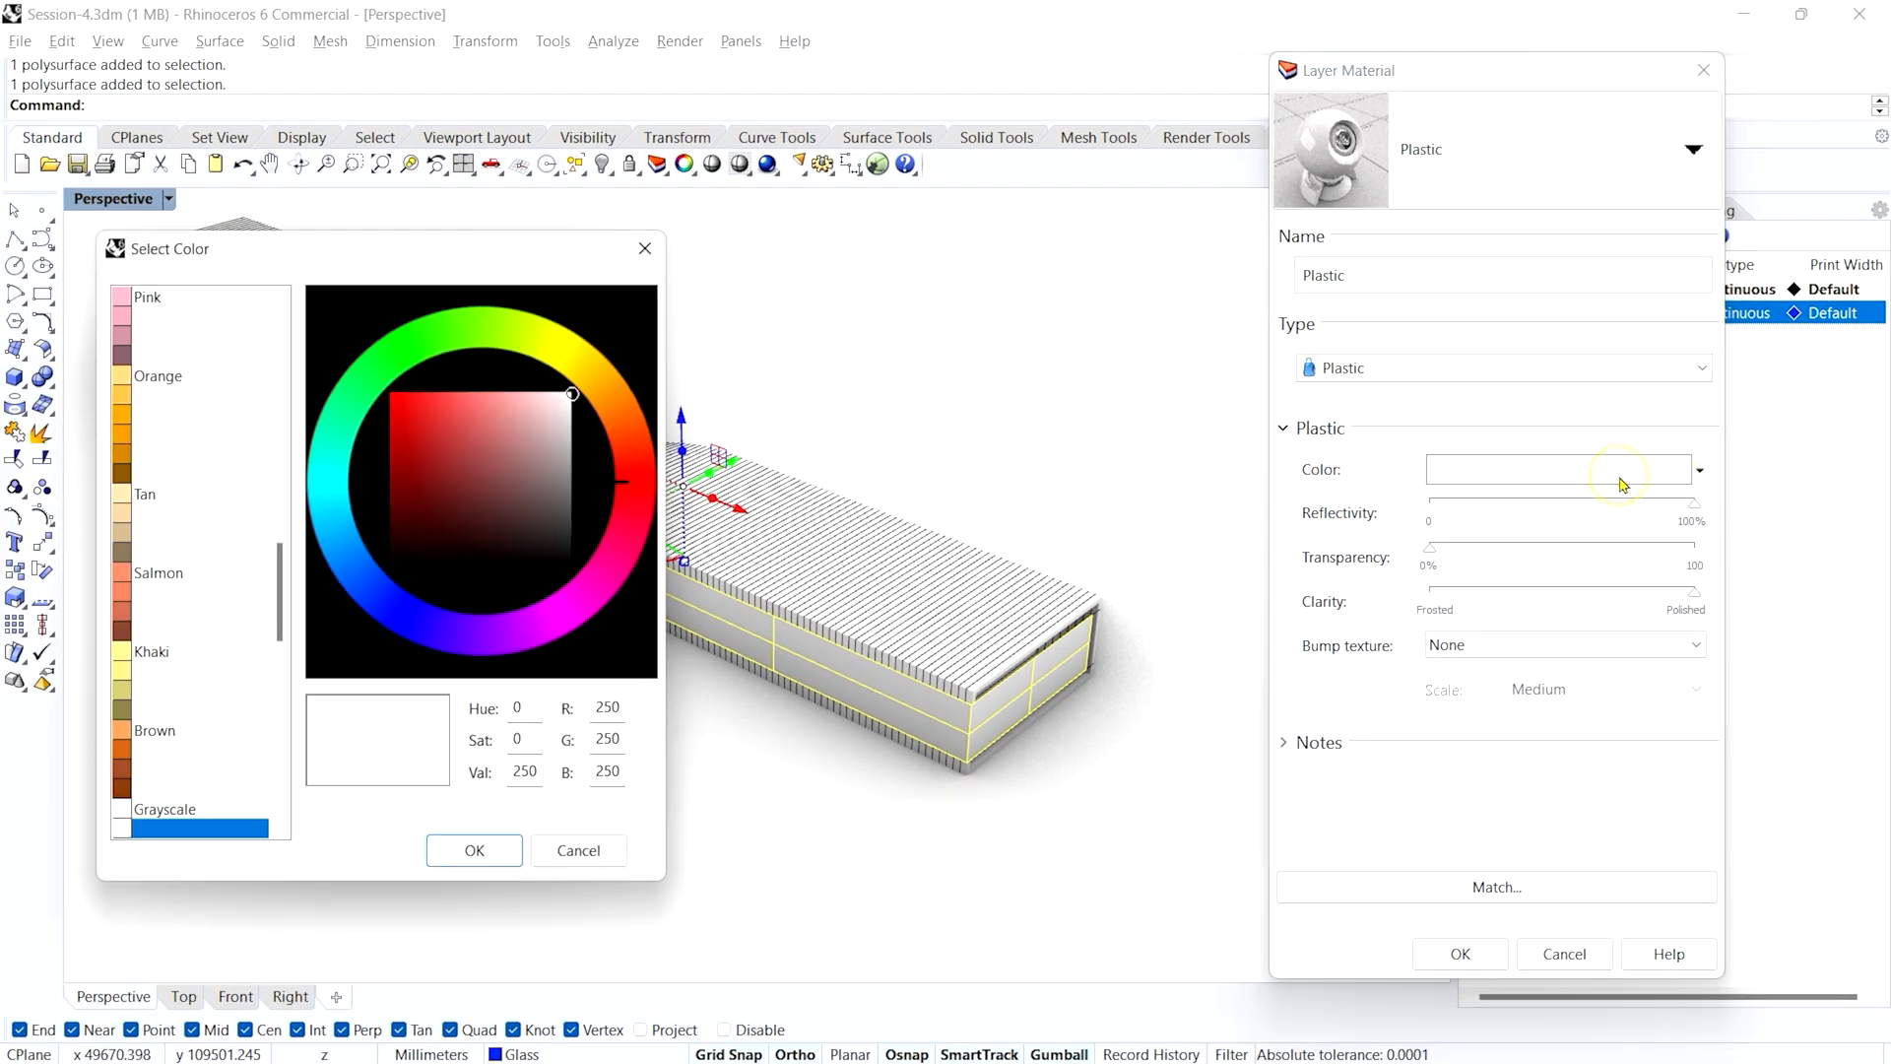
pyautogui.click(347, 533)
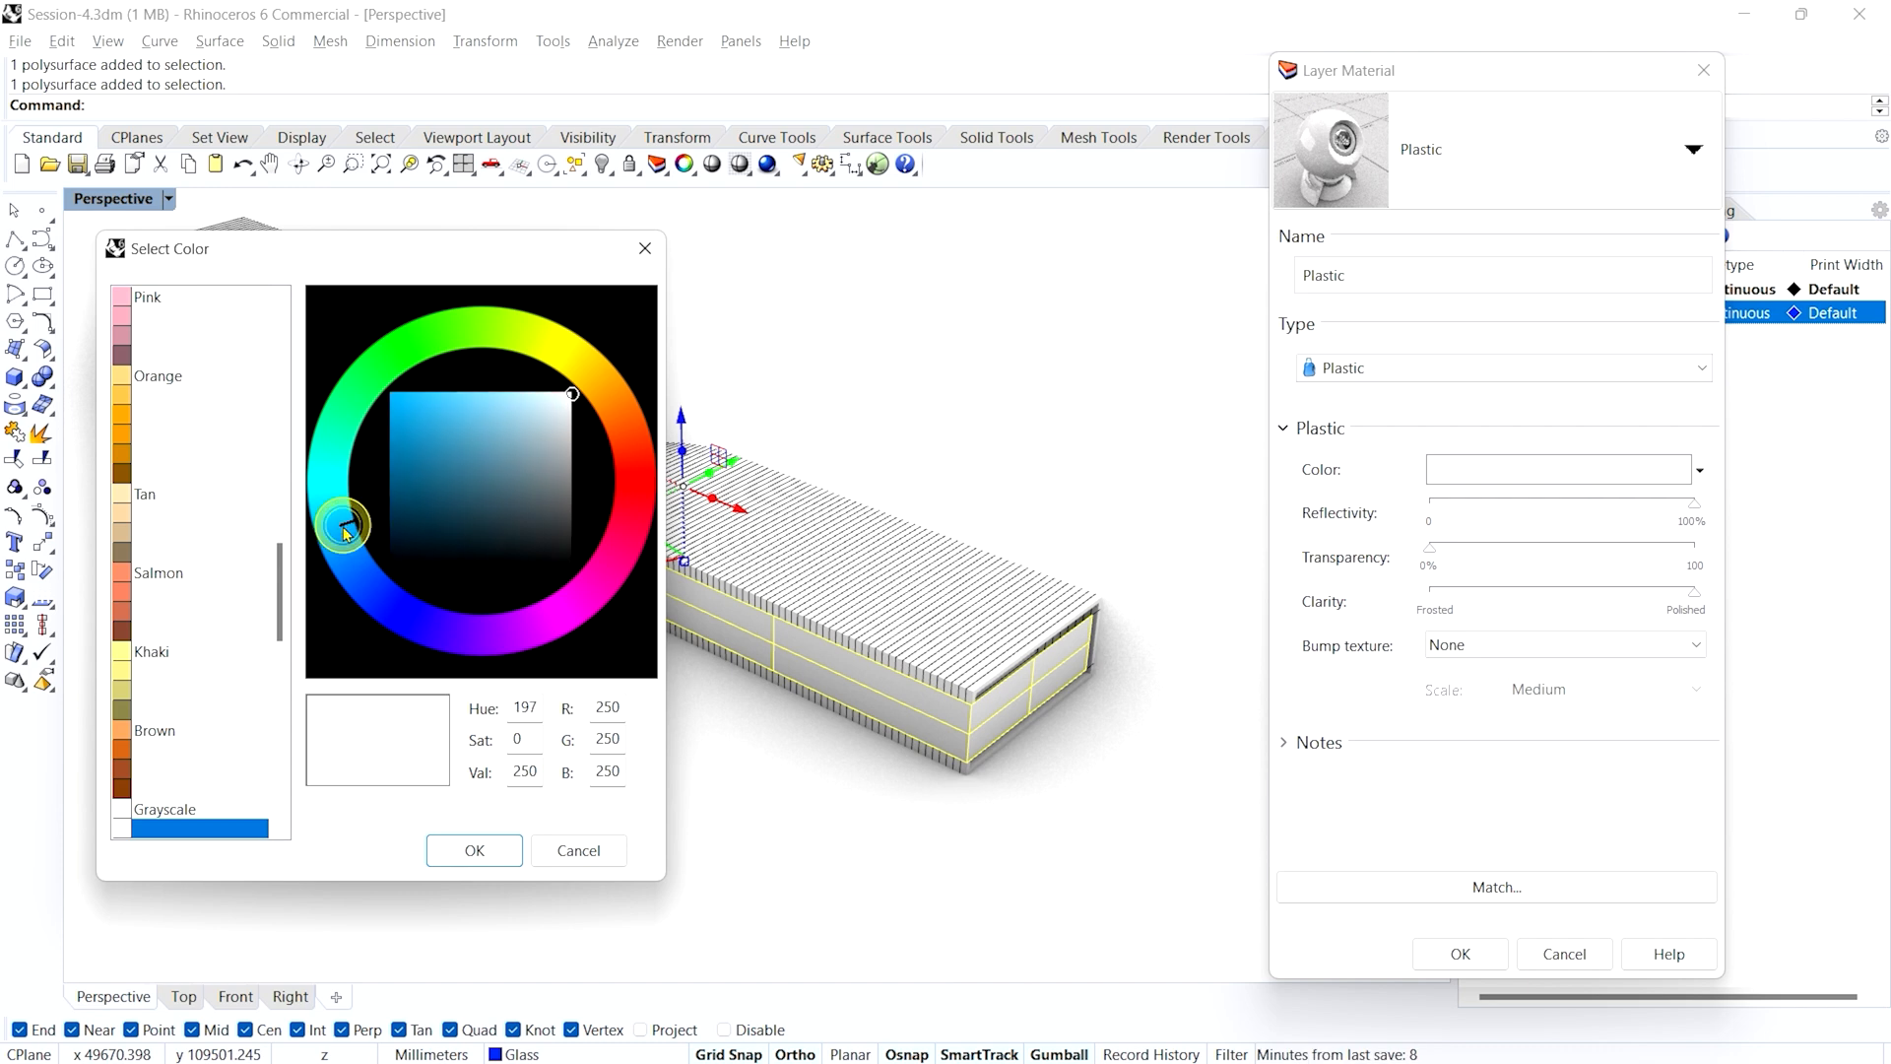
pyautogui.click(551, 465)
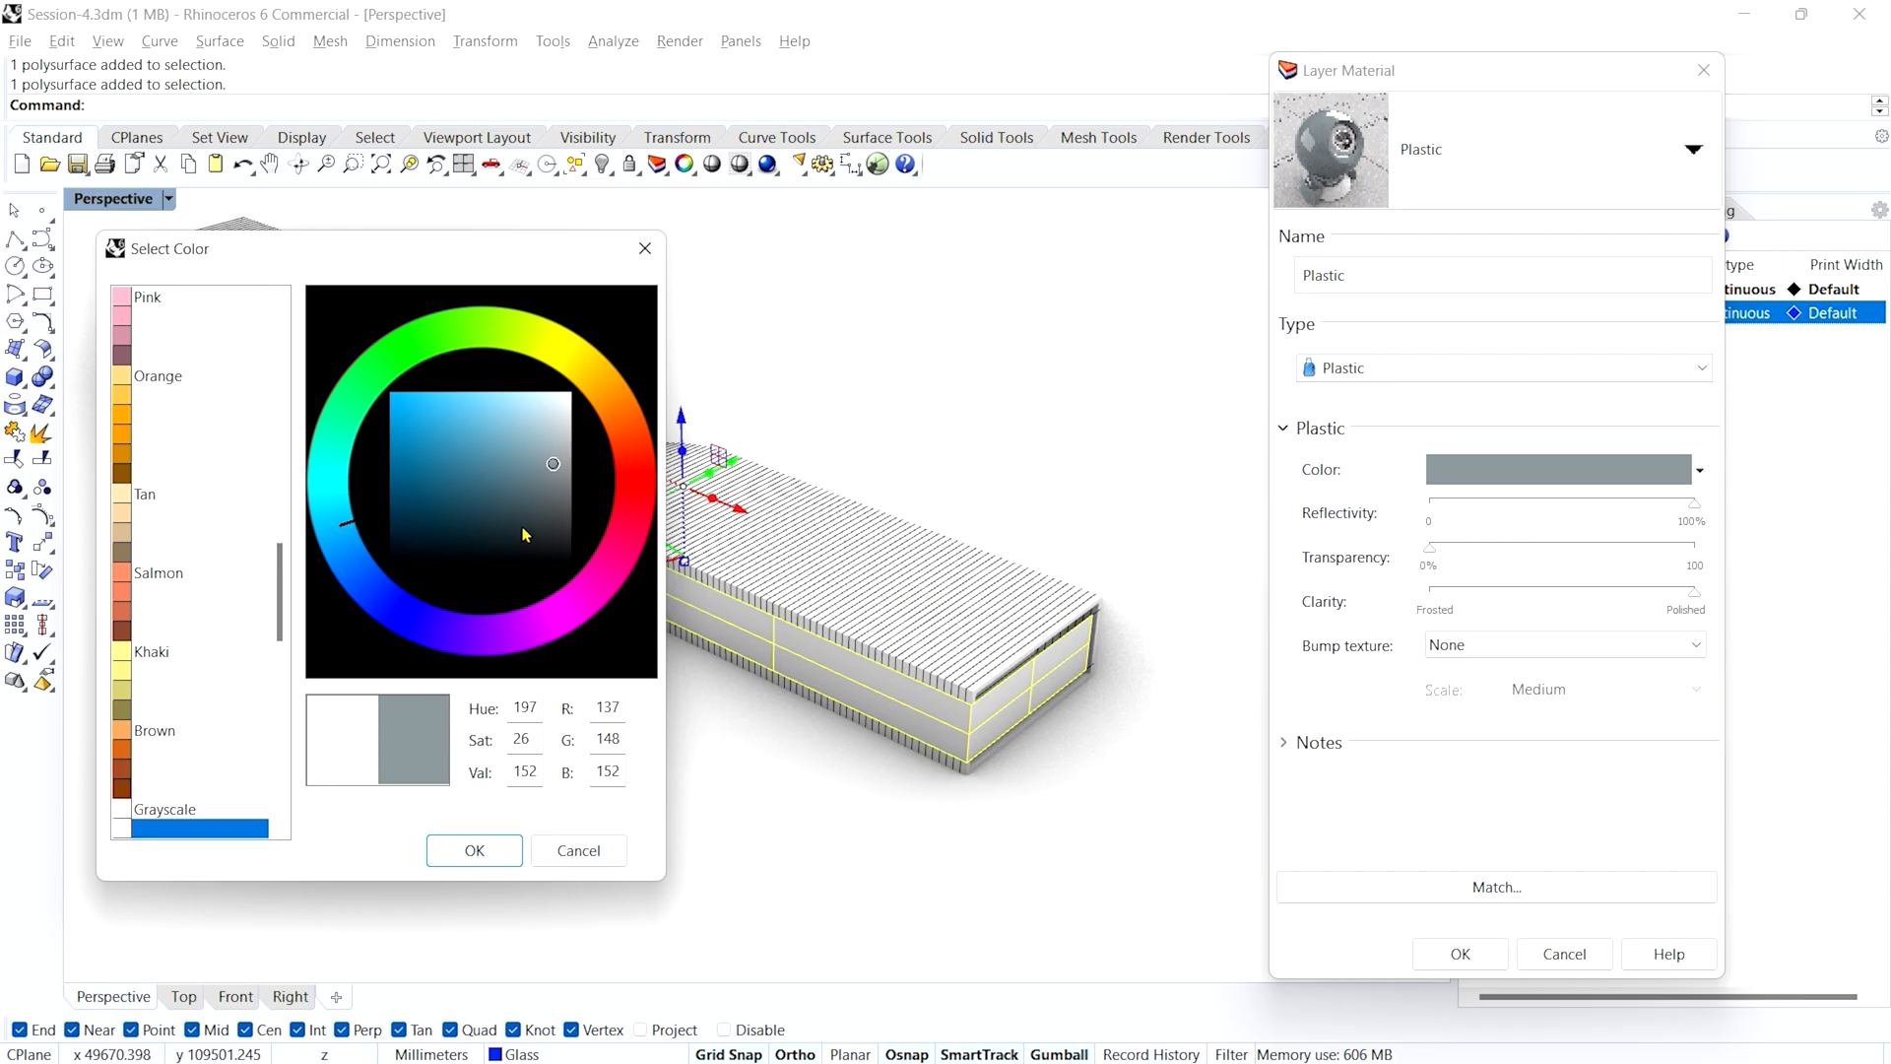
pyautogui.click(345, 548)
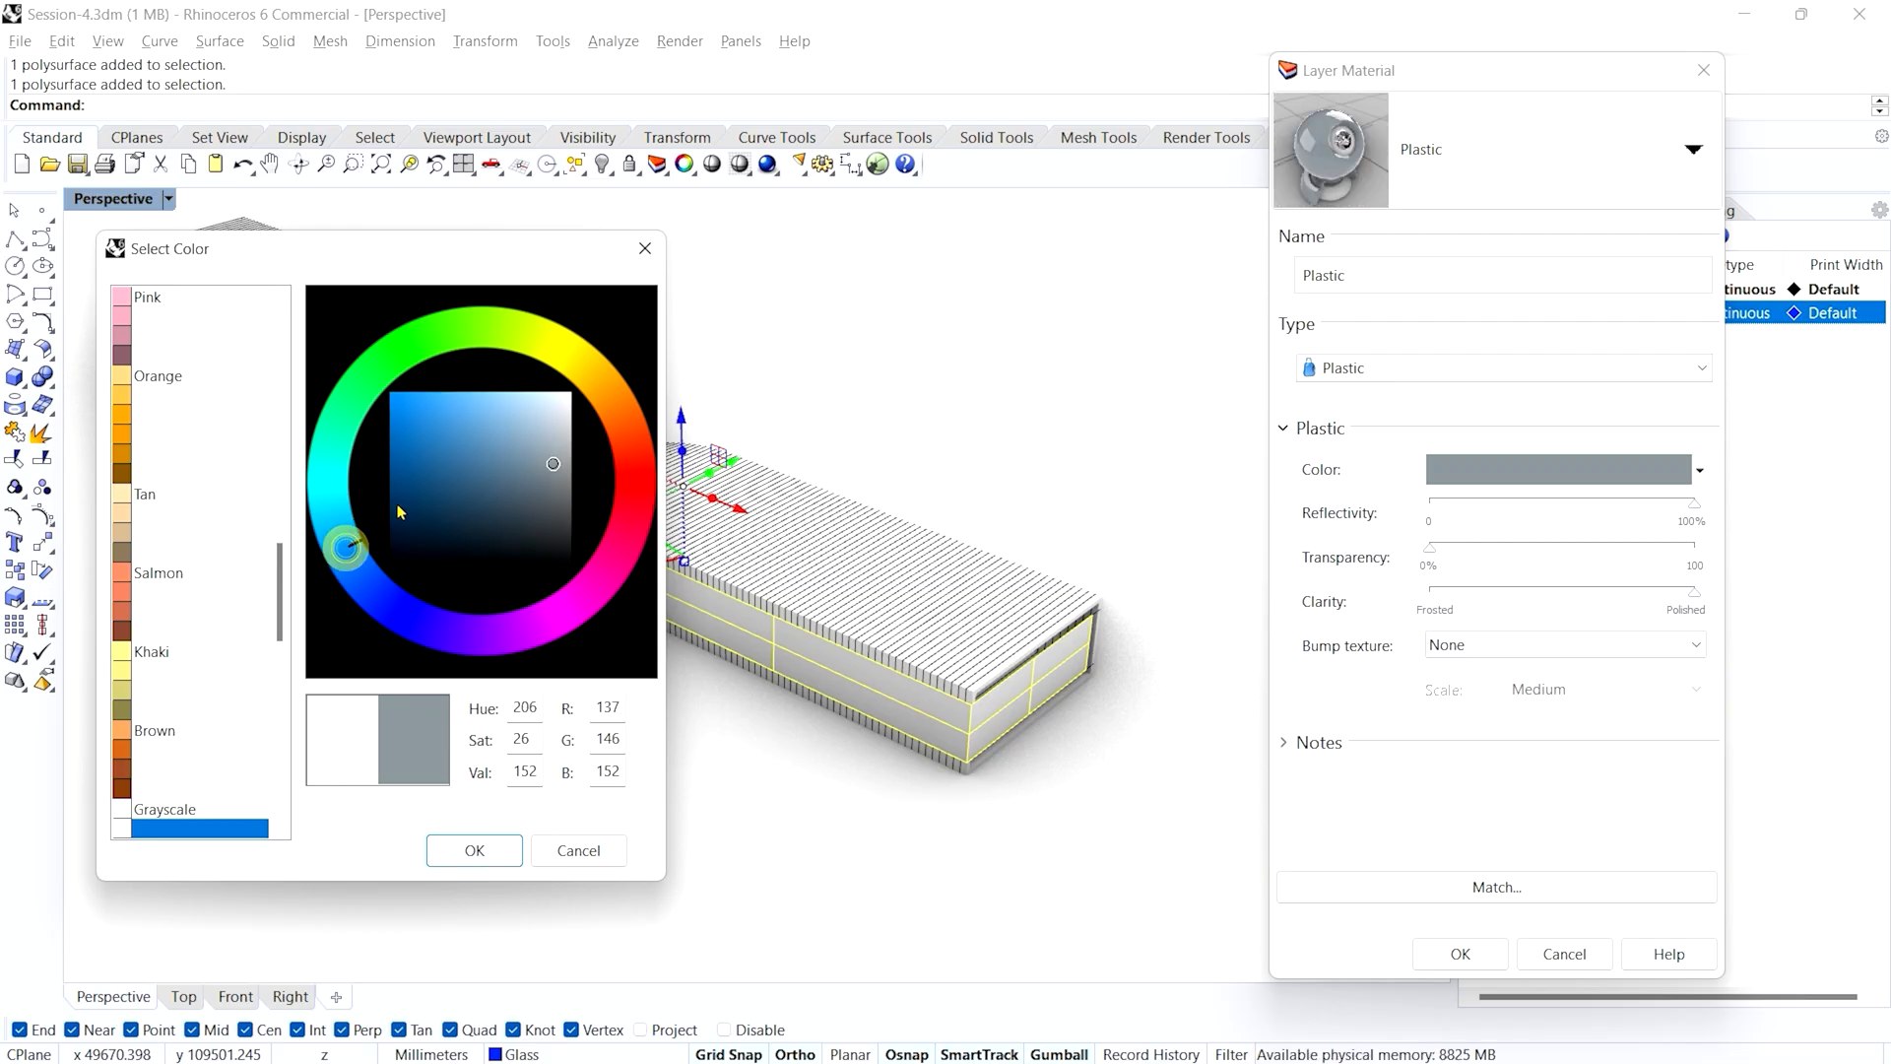
pyautogui.click(393, 435)
pyautogui.click(414, 408)
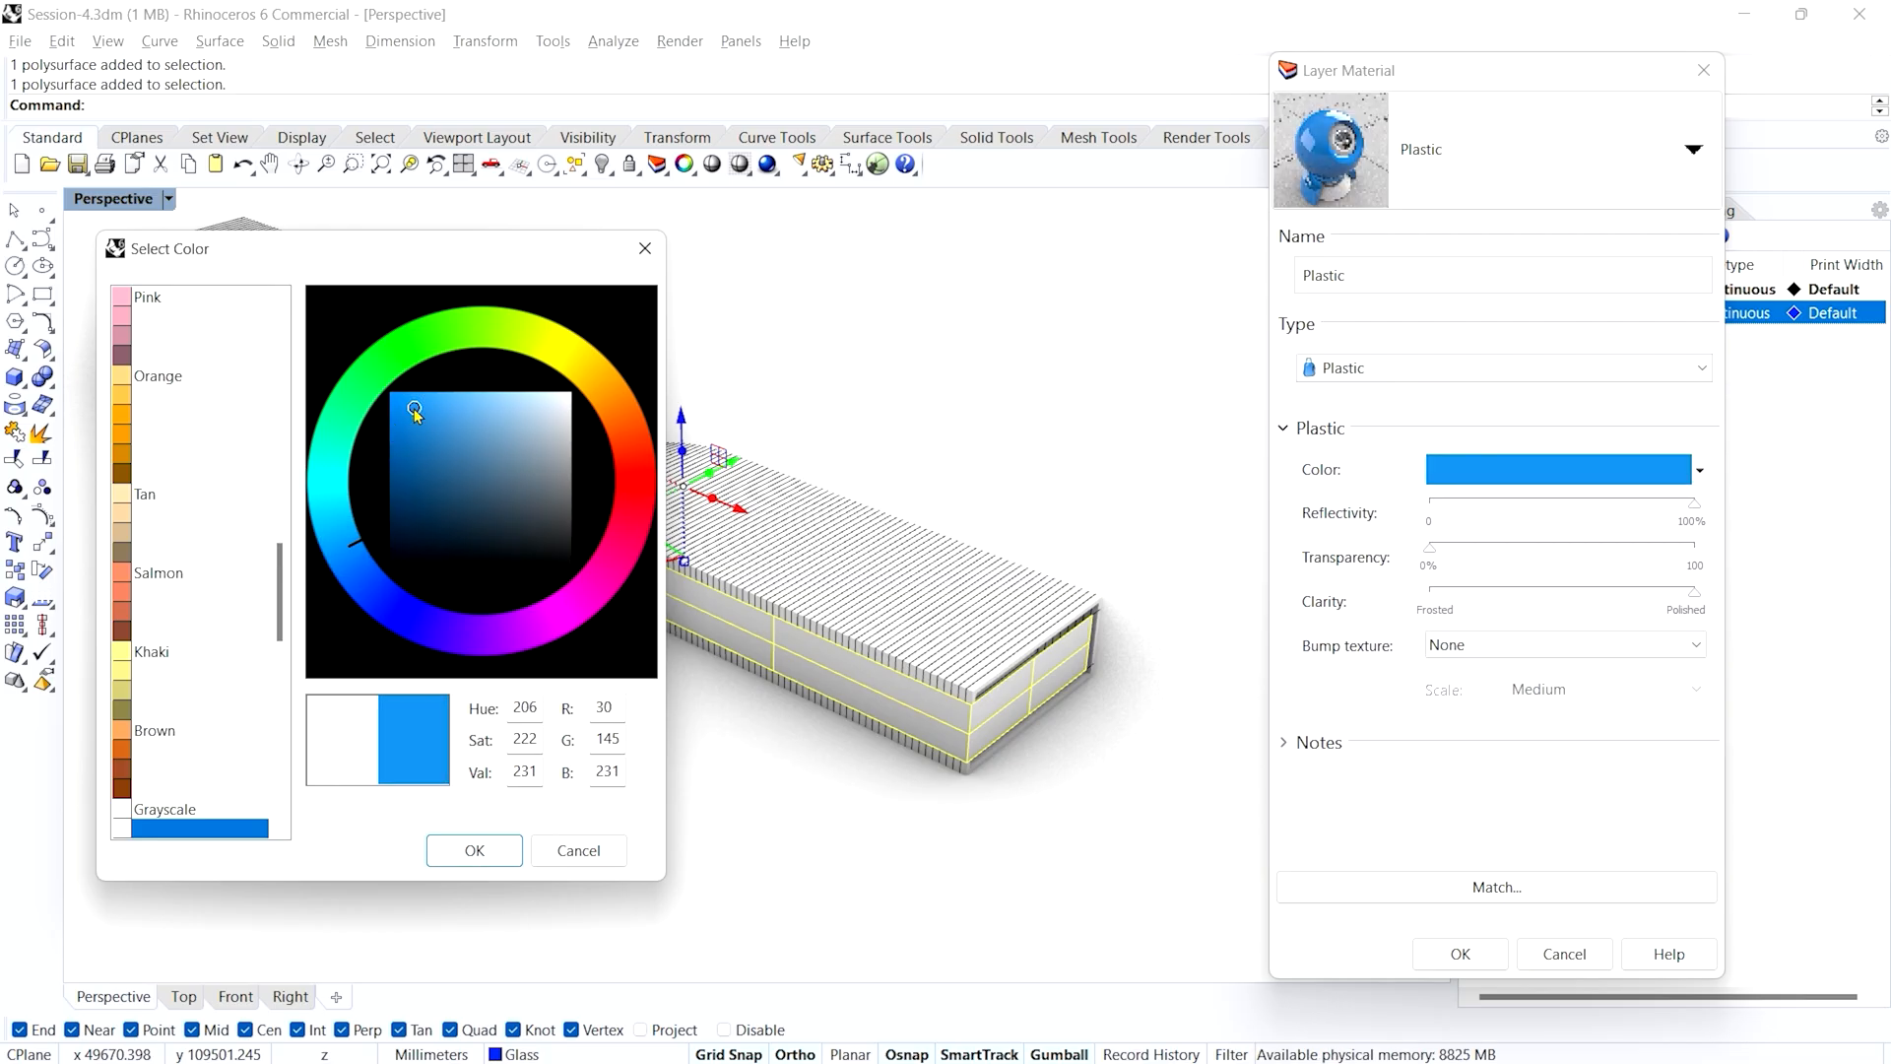
pyautogui.click(399, 400)
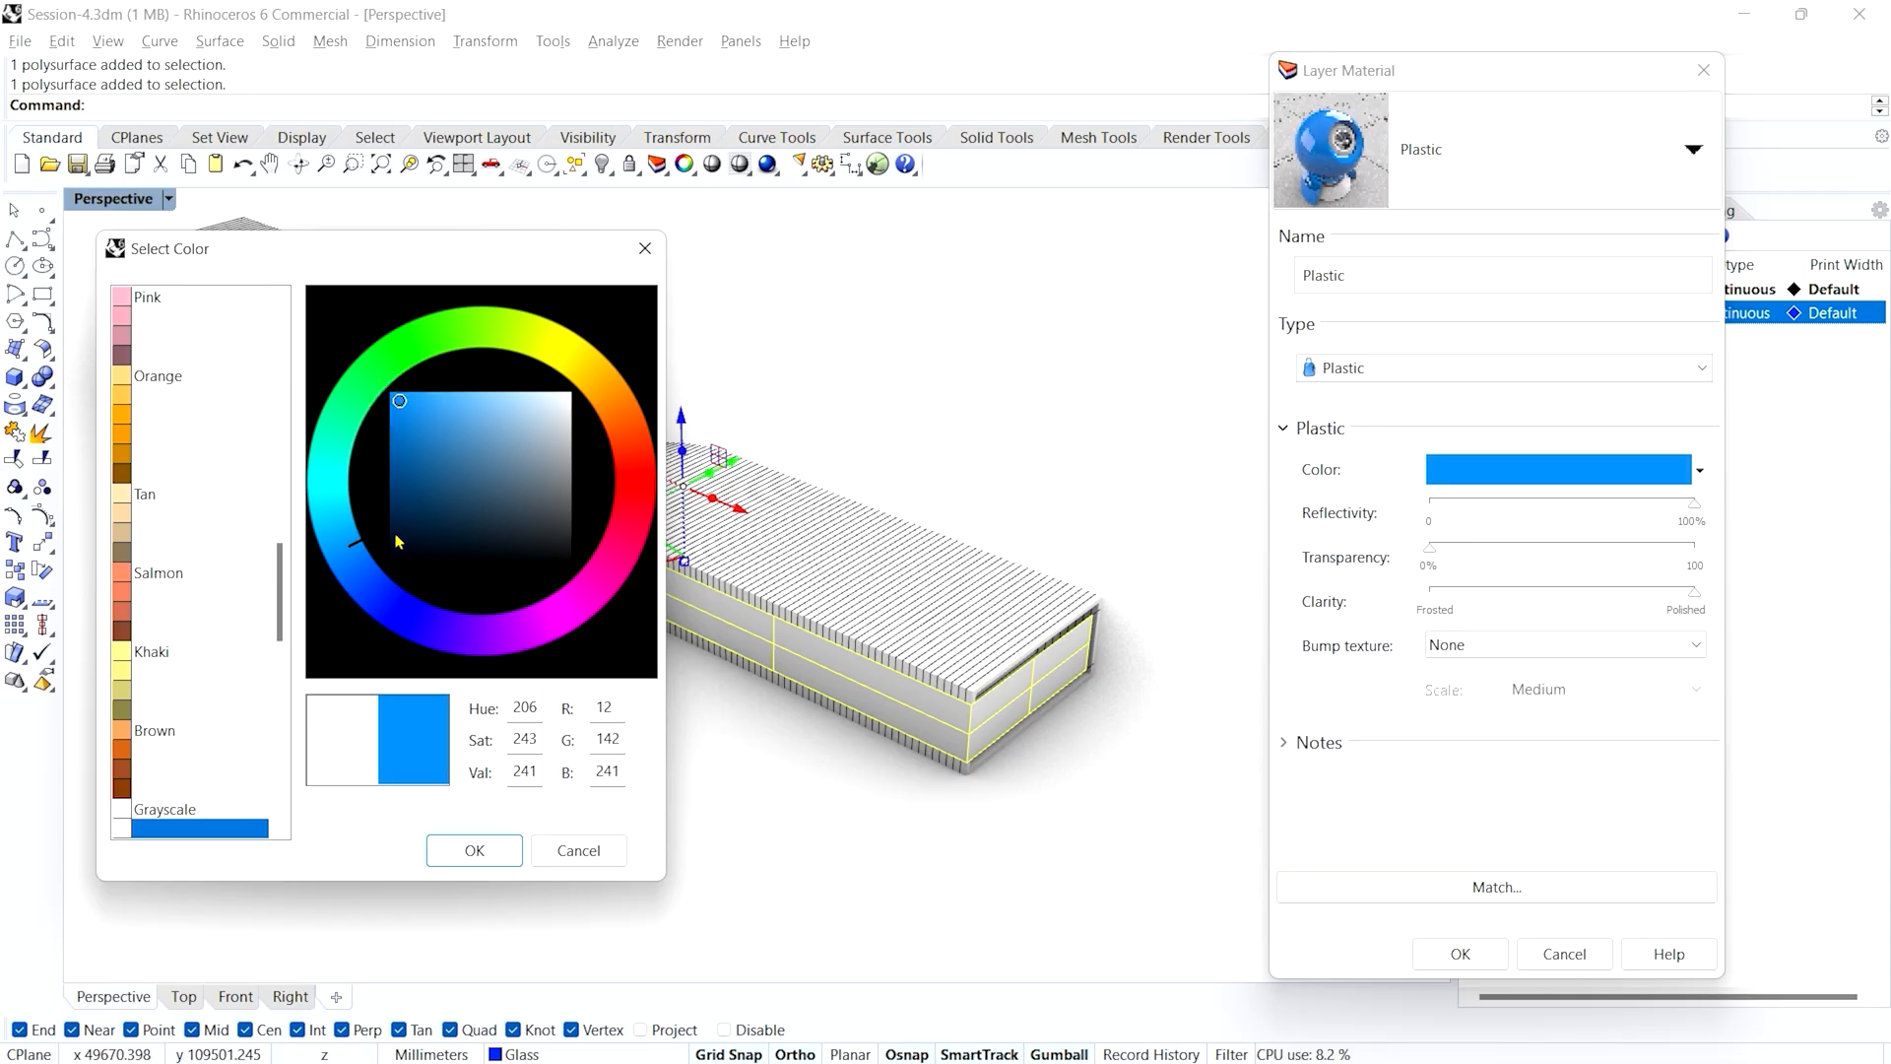
pyautogui.click(459, 853)
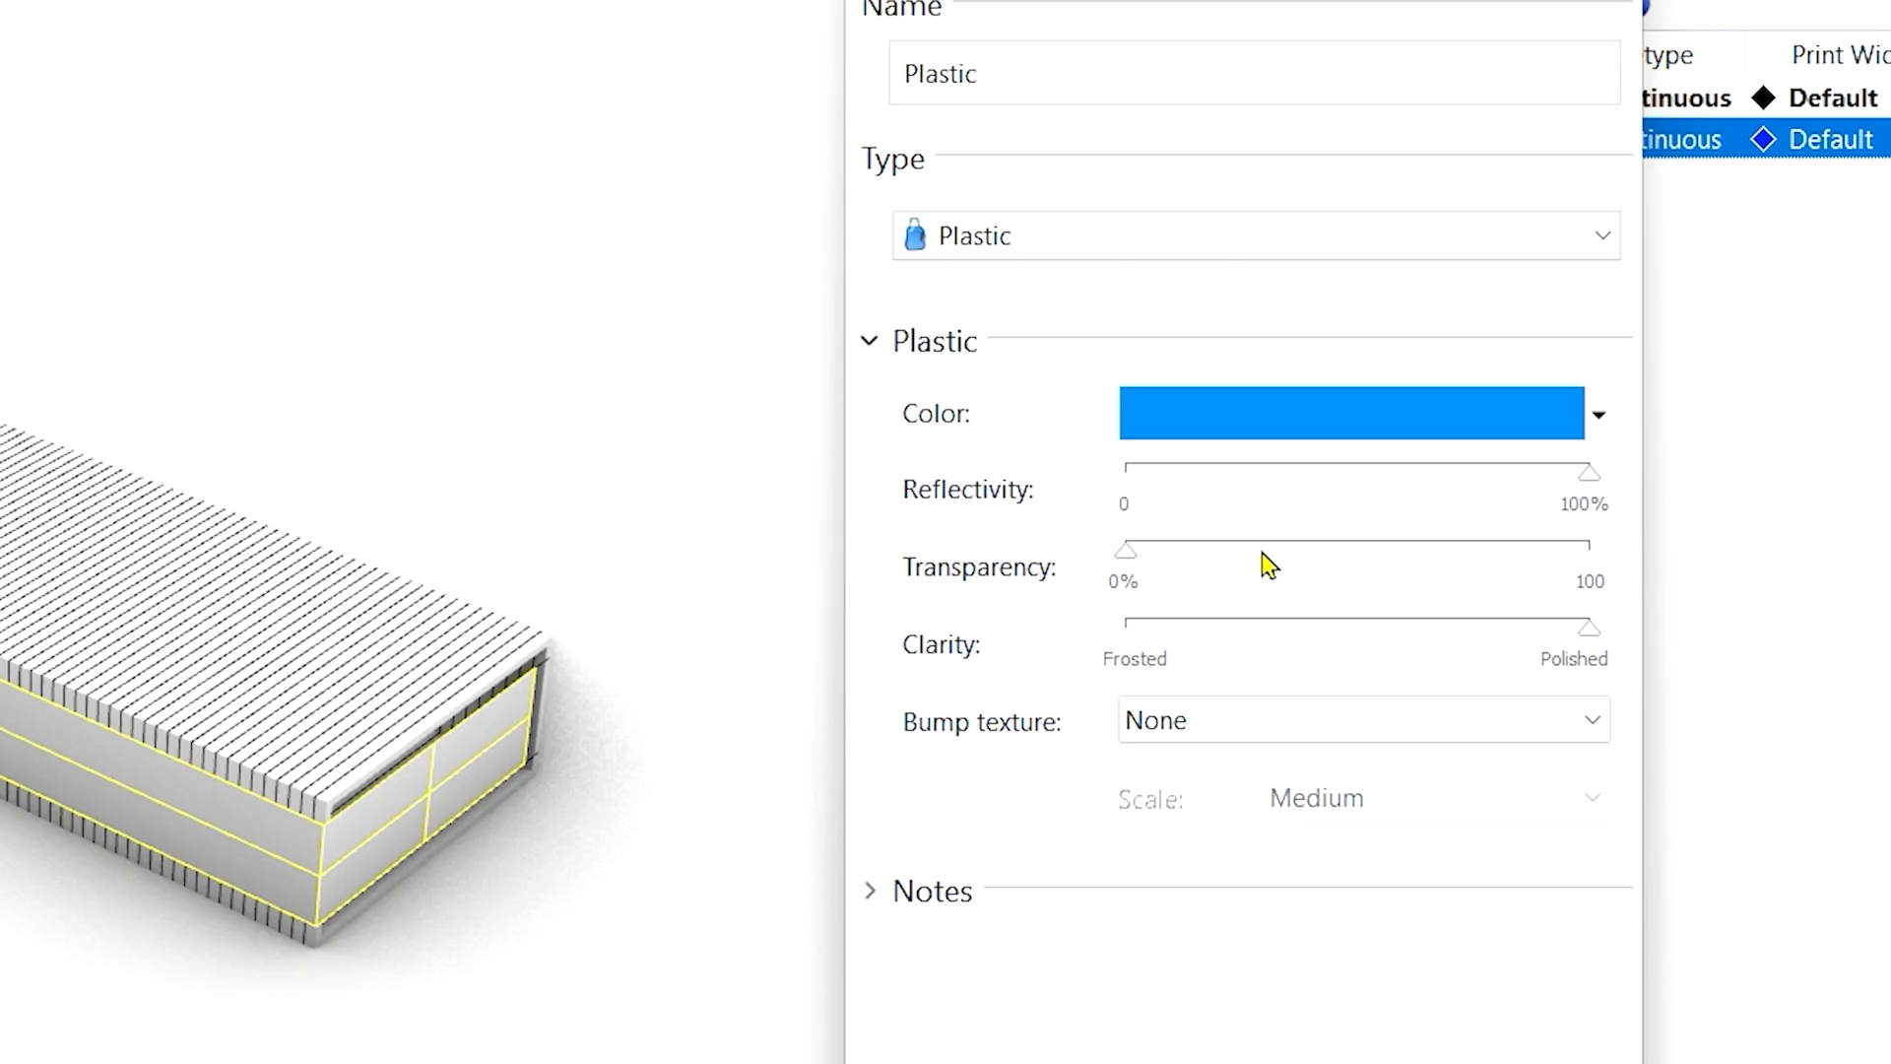
# - Set the blue Plastic material's transparency to about 20%, apply it to the Glass layer and check the glass in the rendered view
pyautogui.click(1326, 549)
pyautogui.moveTo(1322, 553); pyautogui.dragTo(1241, 583)
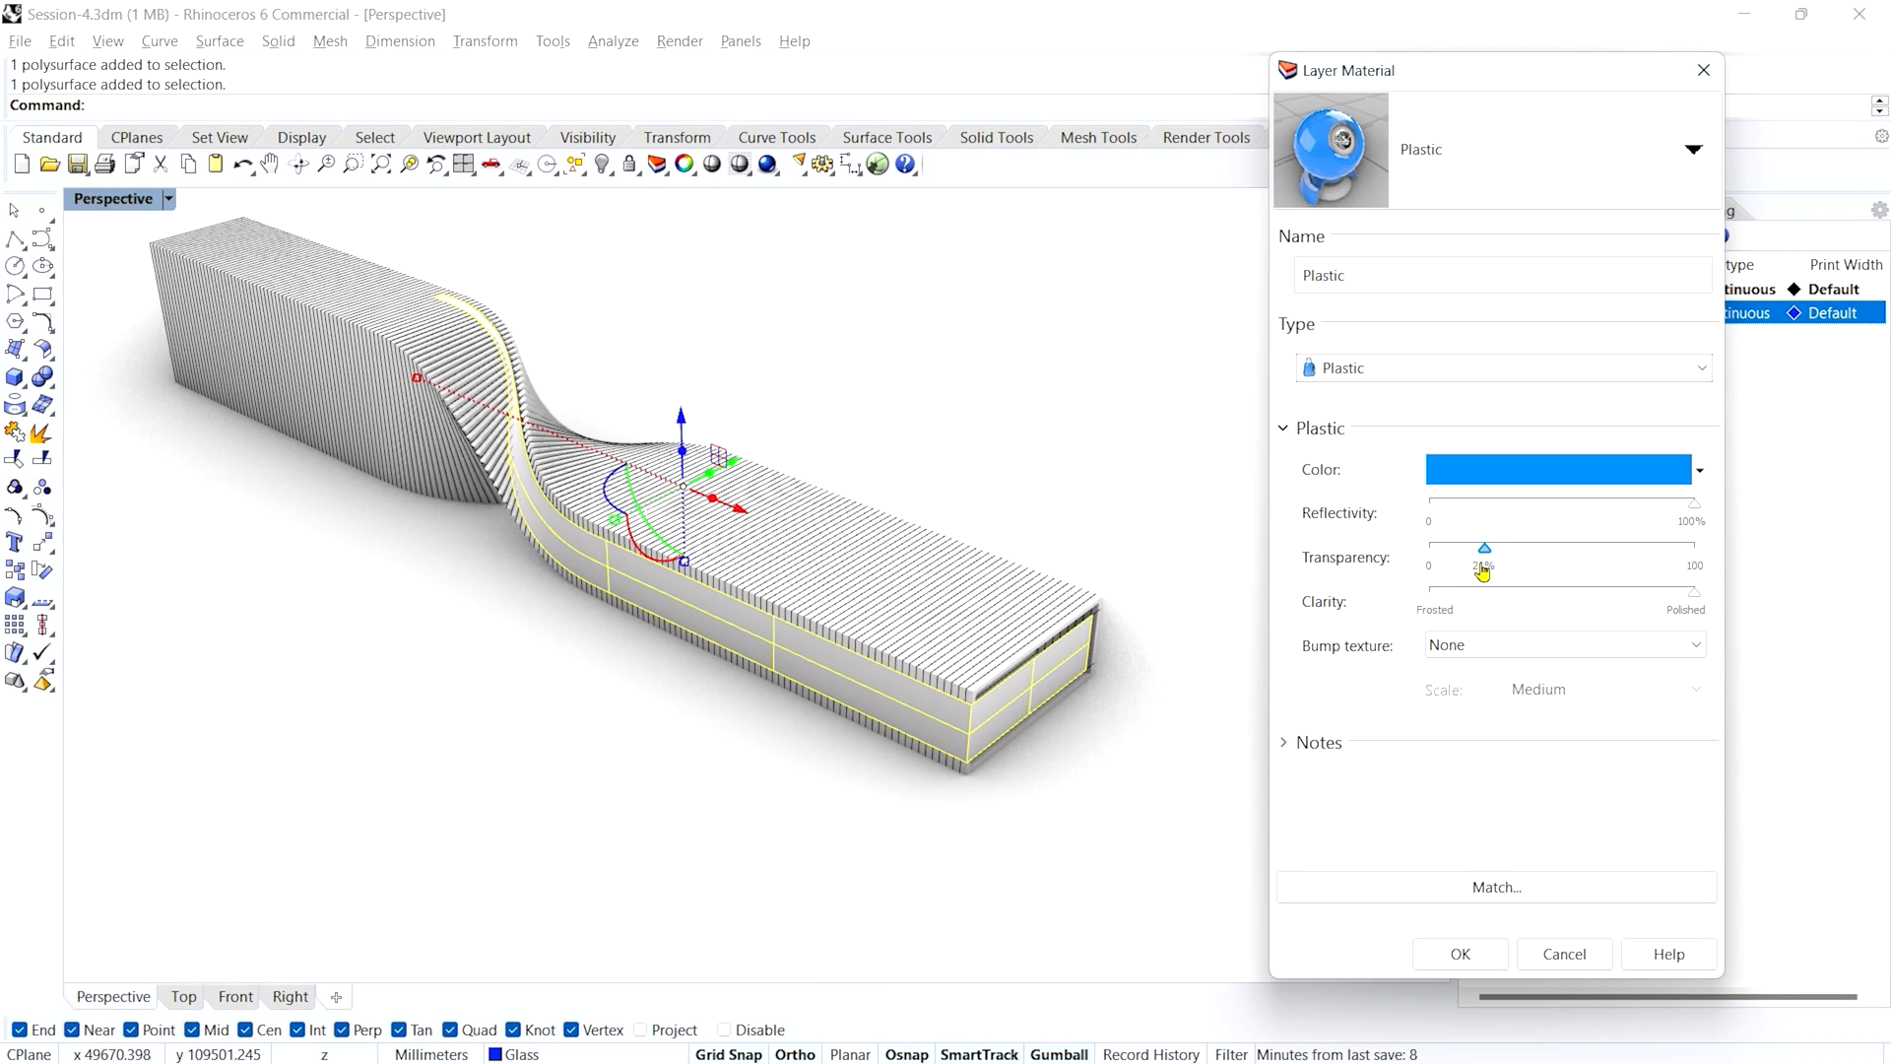
pyautogui.click(1459, 955)
pyautogui.click(1113, 579)
pyautogui.moveTo(1111, 665); pyautogui.dragTo(784, 617, button='right')
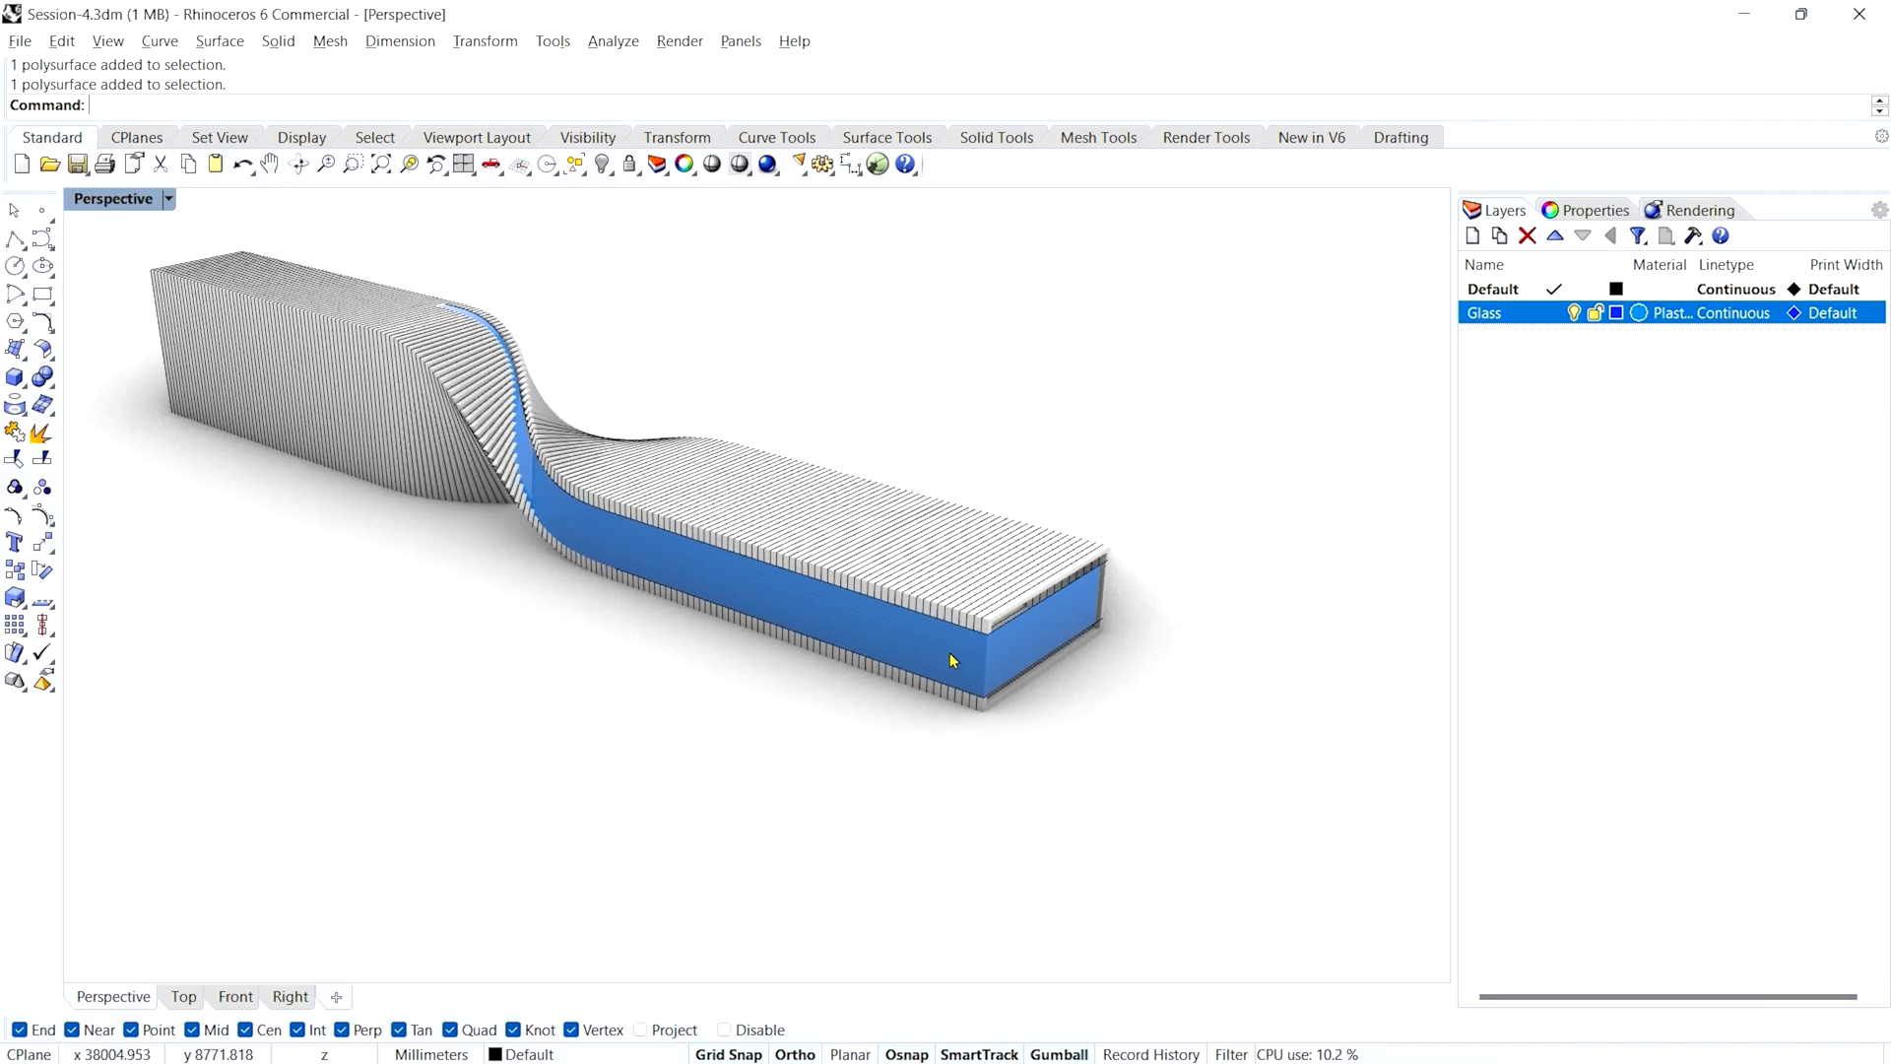
pyautogui.scroll(4, 1001, 654)
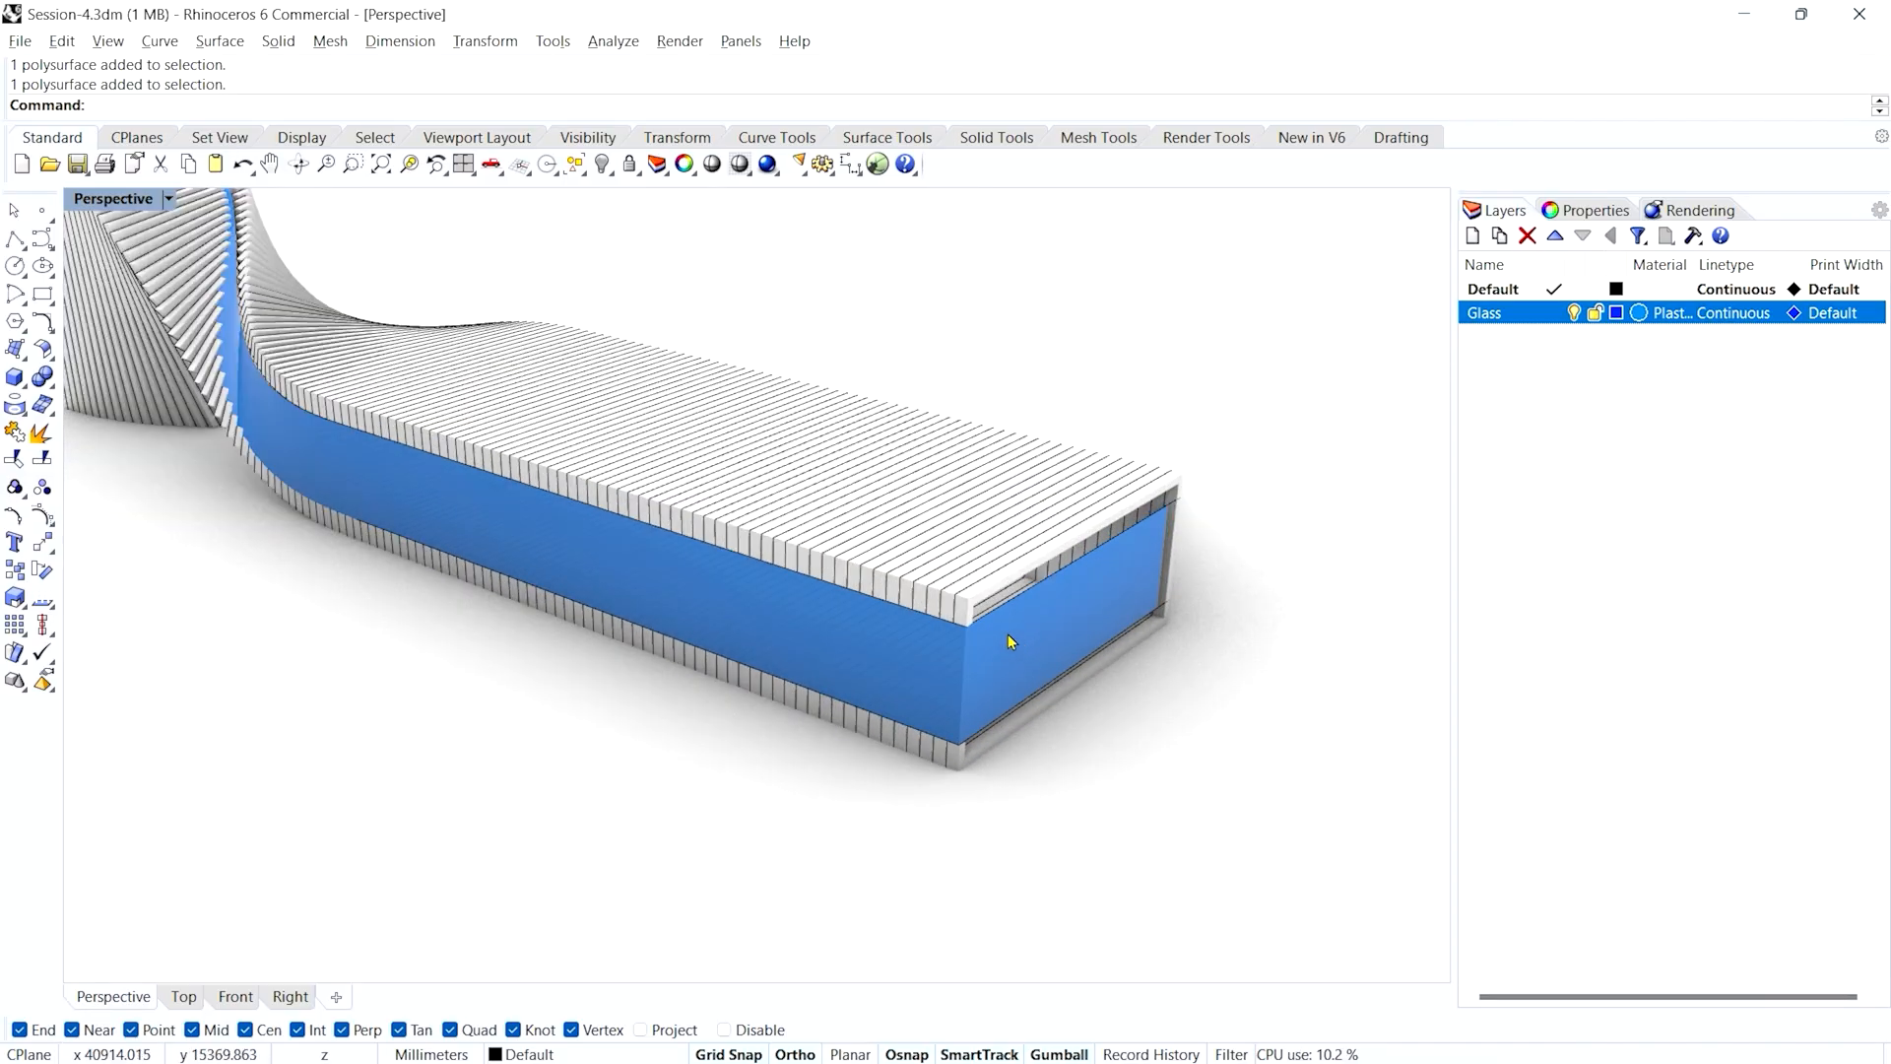
pyautogui.scroll(-8, 1001, 657)
pyautogui.moveTo(838, 650); pyautogui.dragTo(863, 686, button='right')
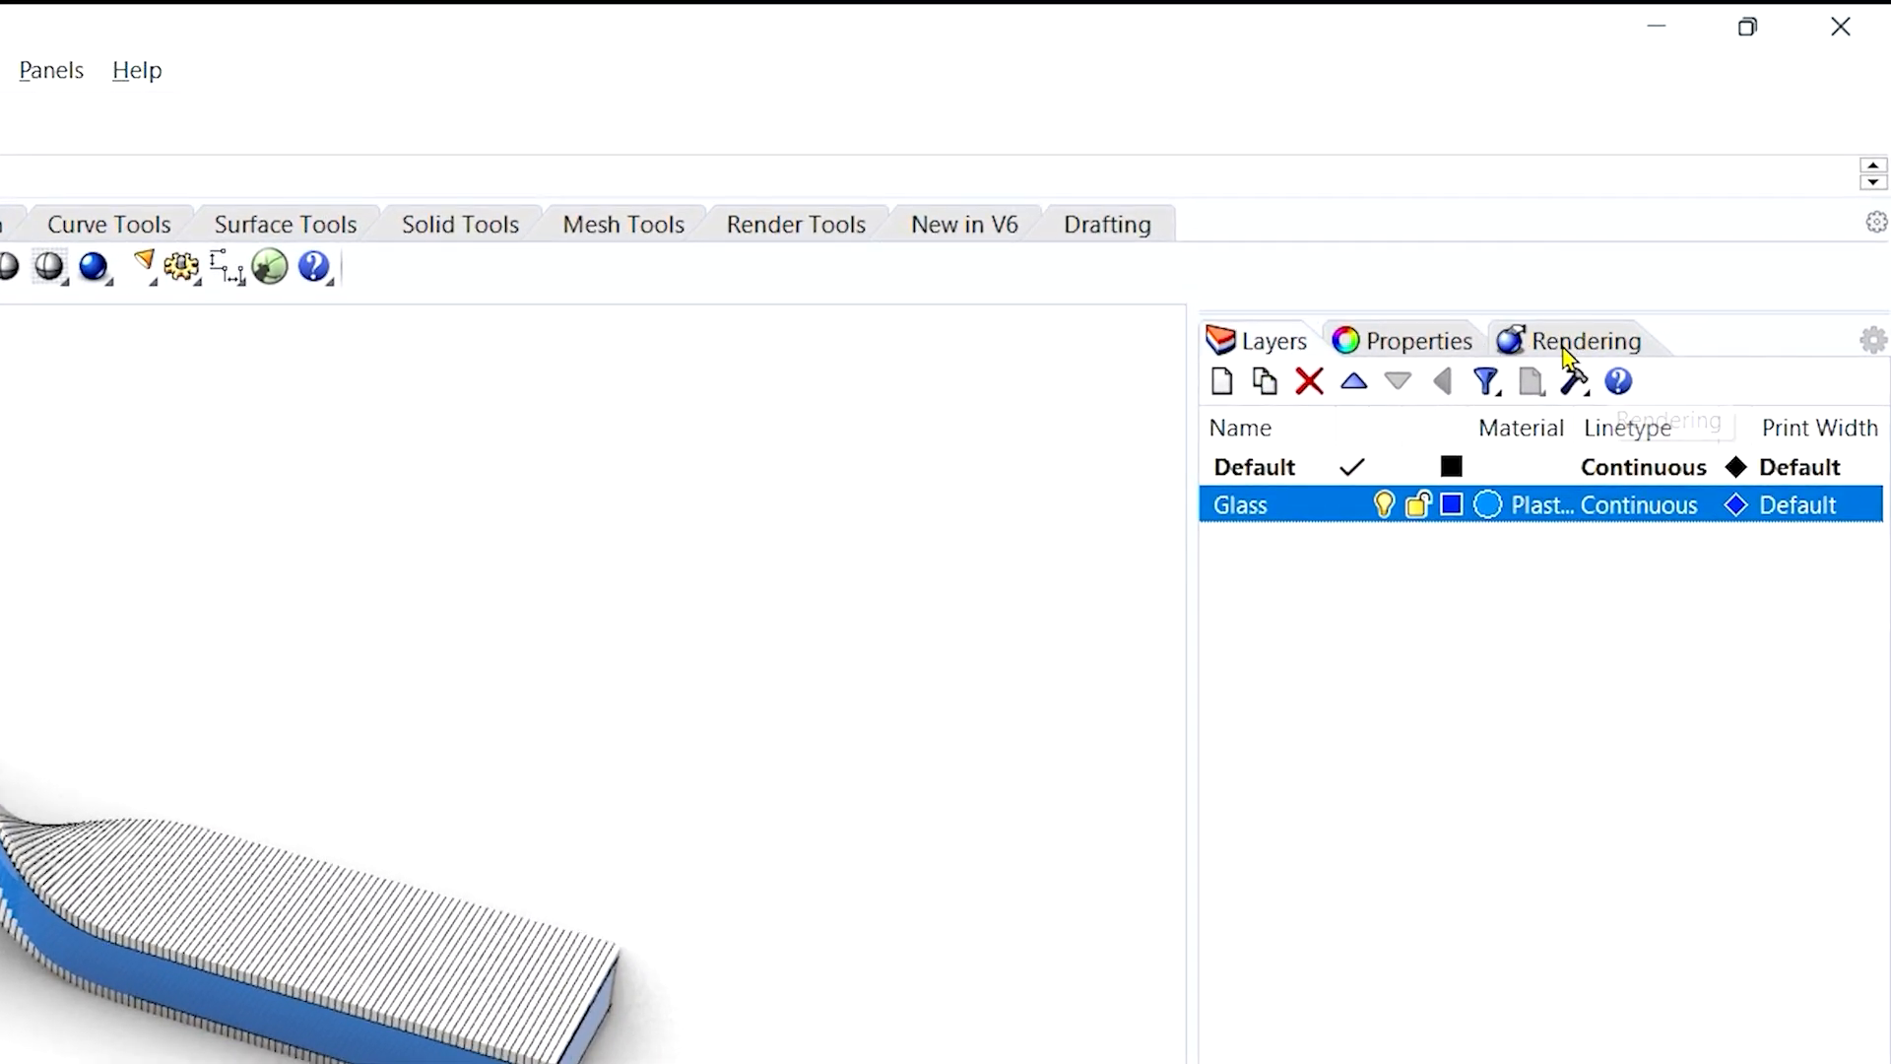
# - Open the Rendering settings and collapse the Current Renderer, View, Resolution and Quality, and Backdrop sections to reach Lighting
pyautogui.click(1564, 344)
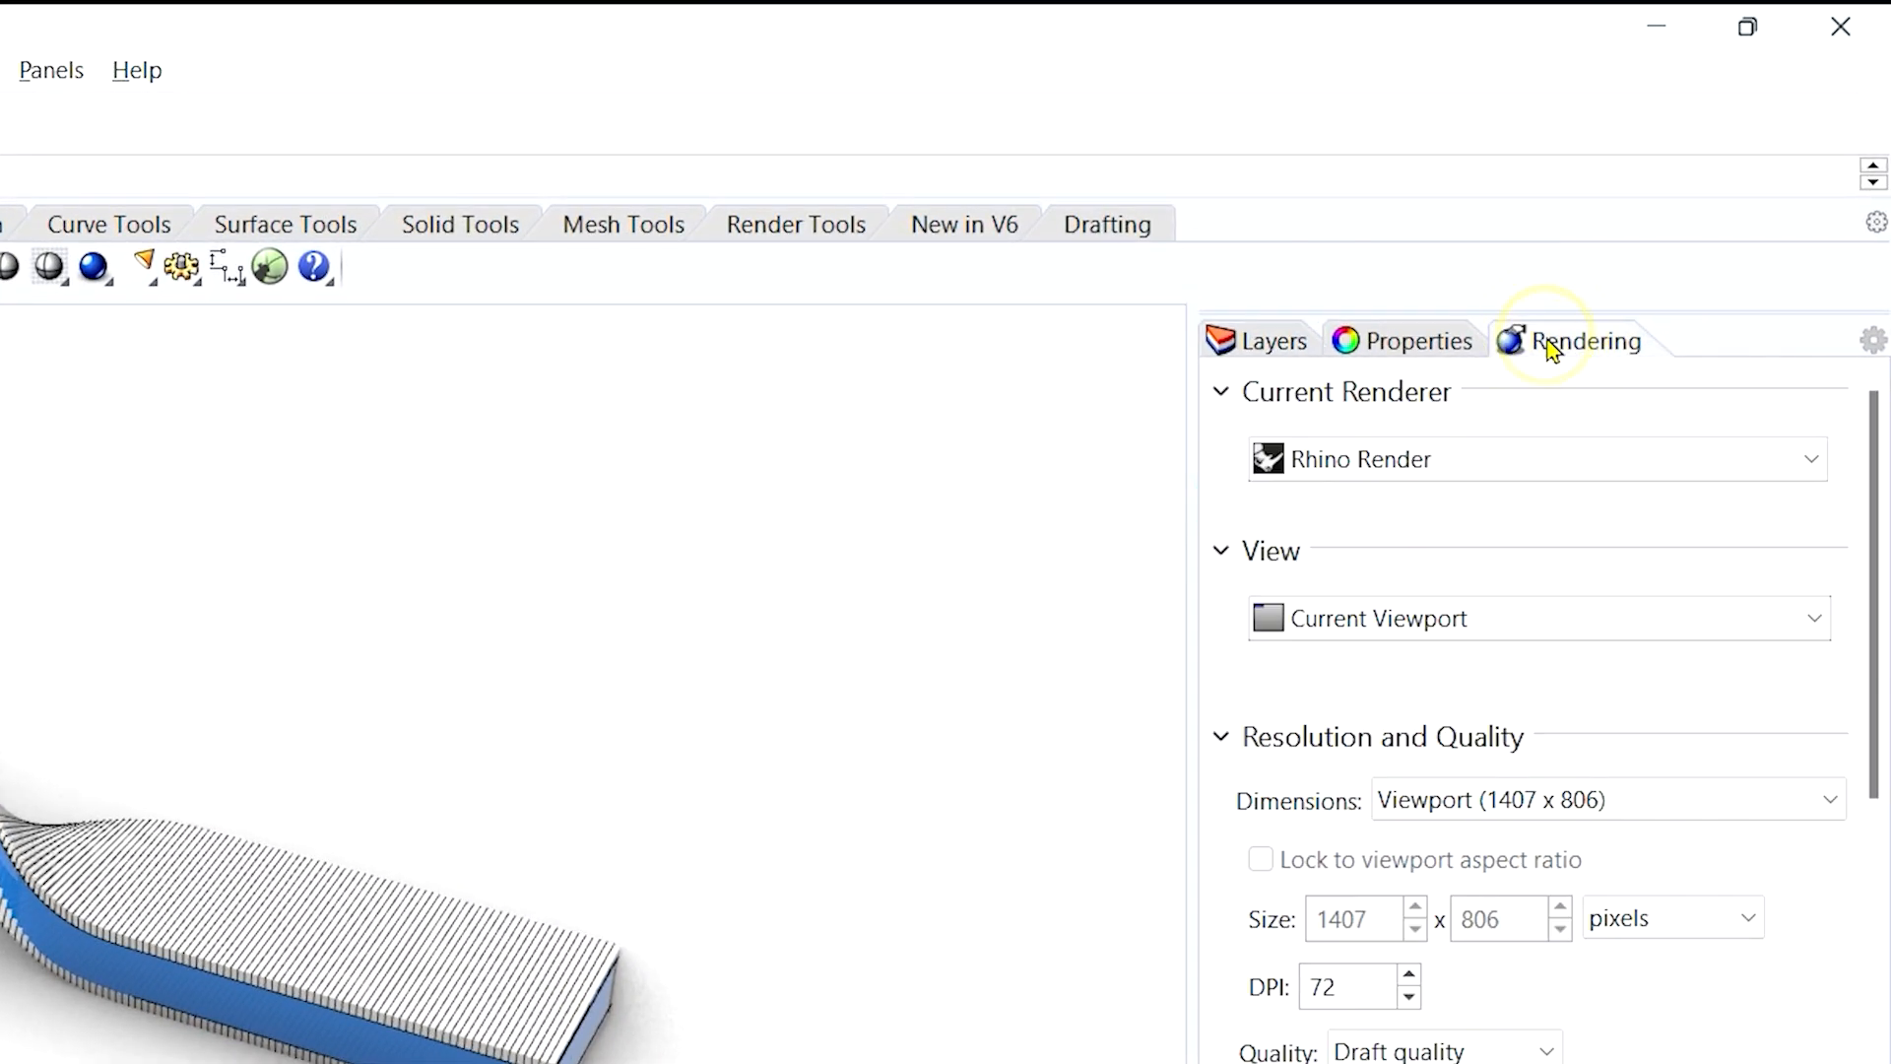
pyautogui.click(1874, 342)
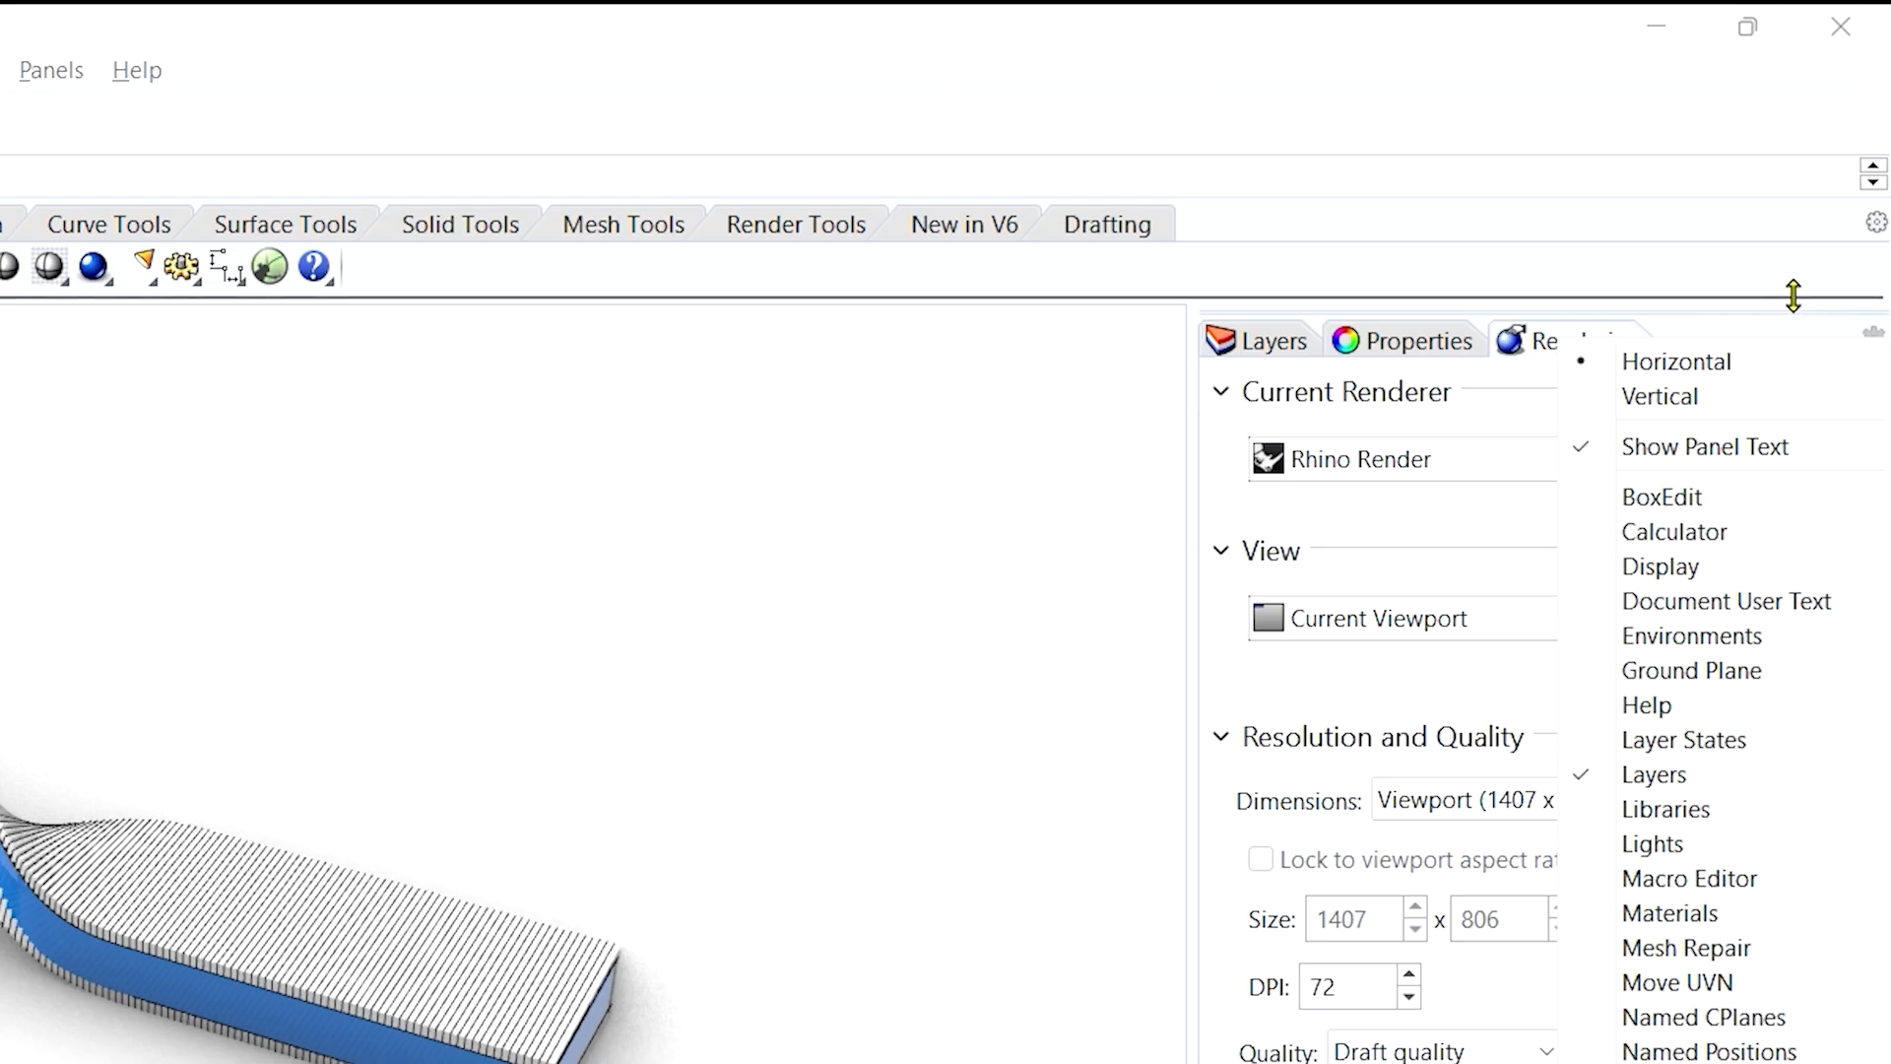
pyautogui.click(1416, 565)
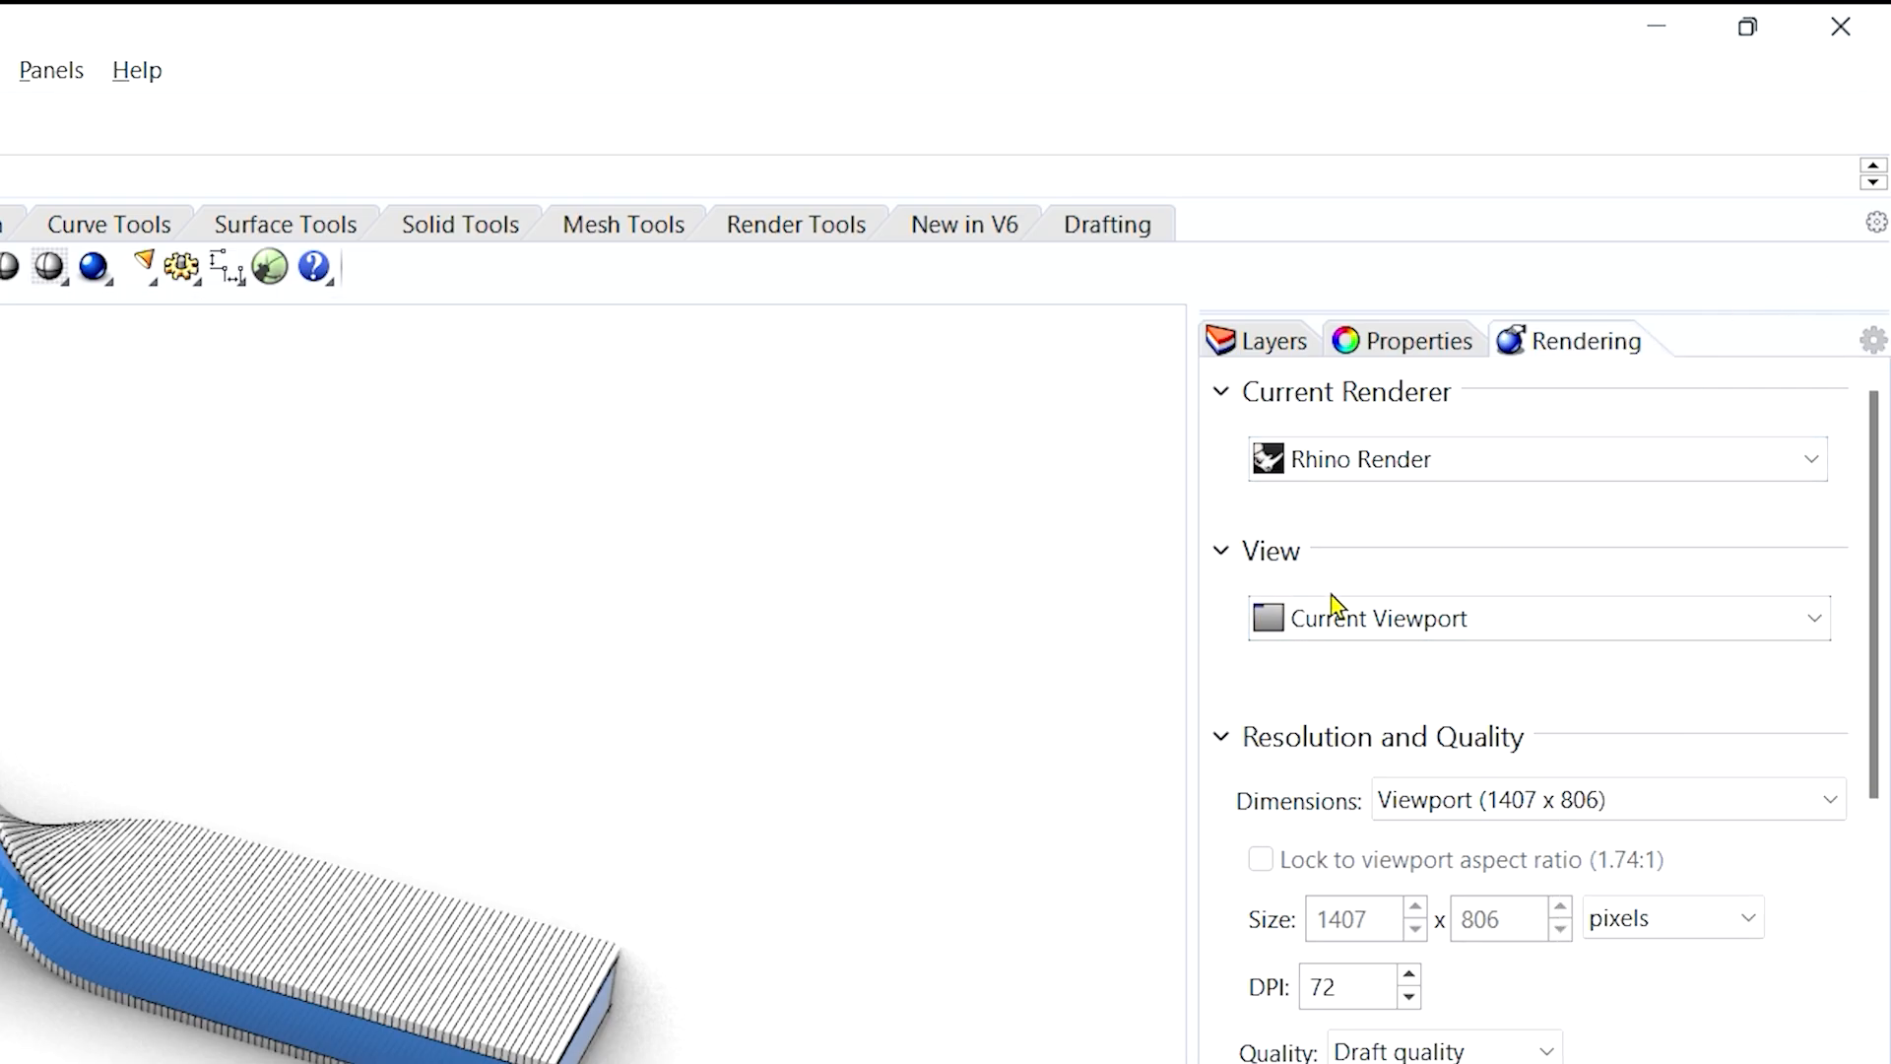
pyautogui.click(1221, 550)
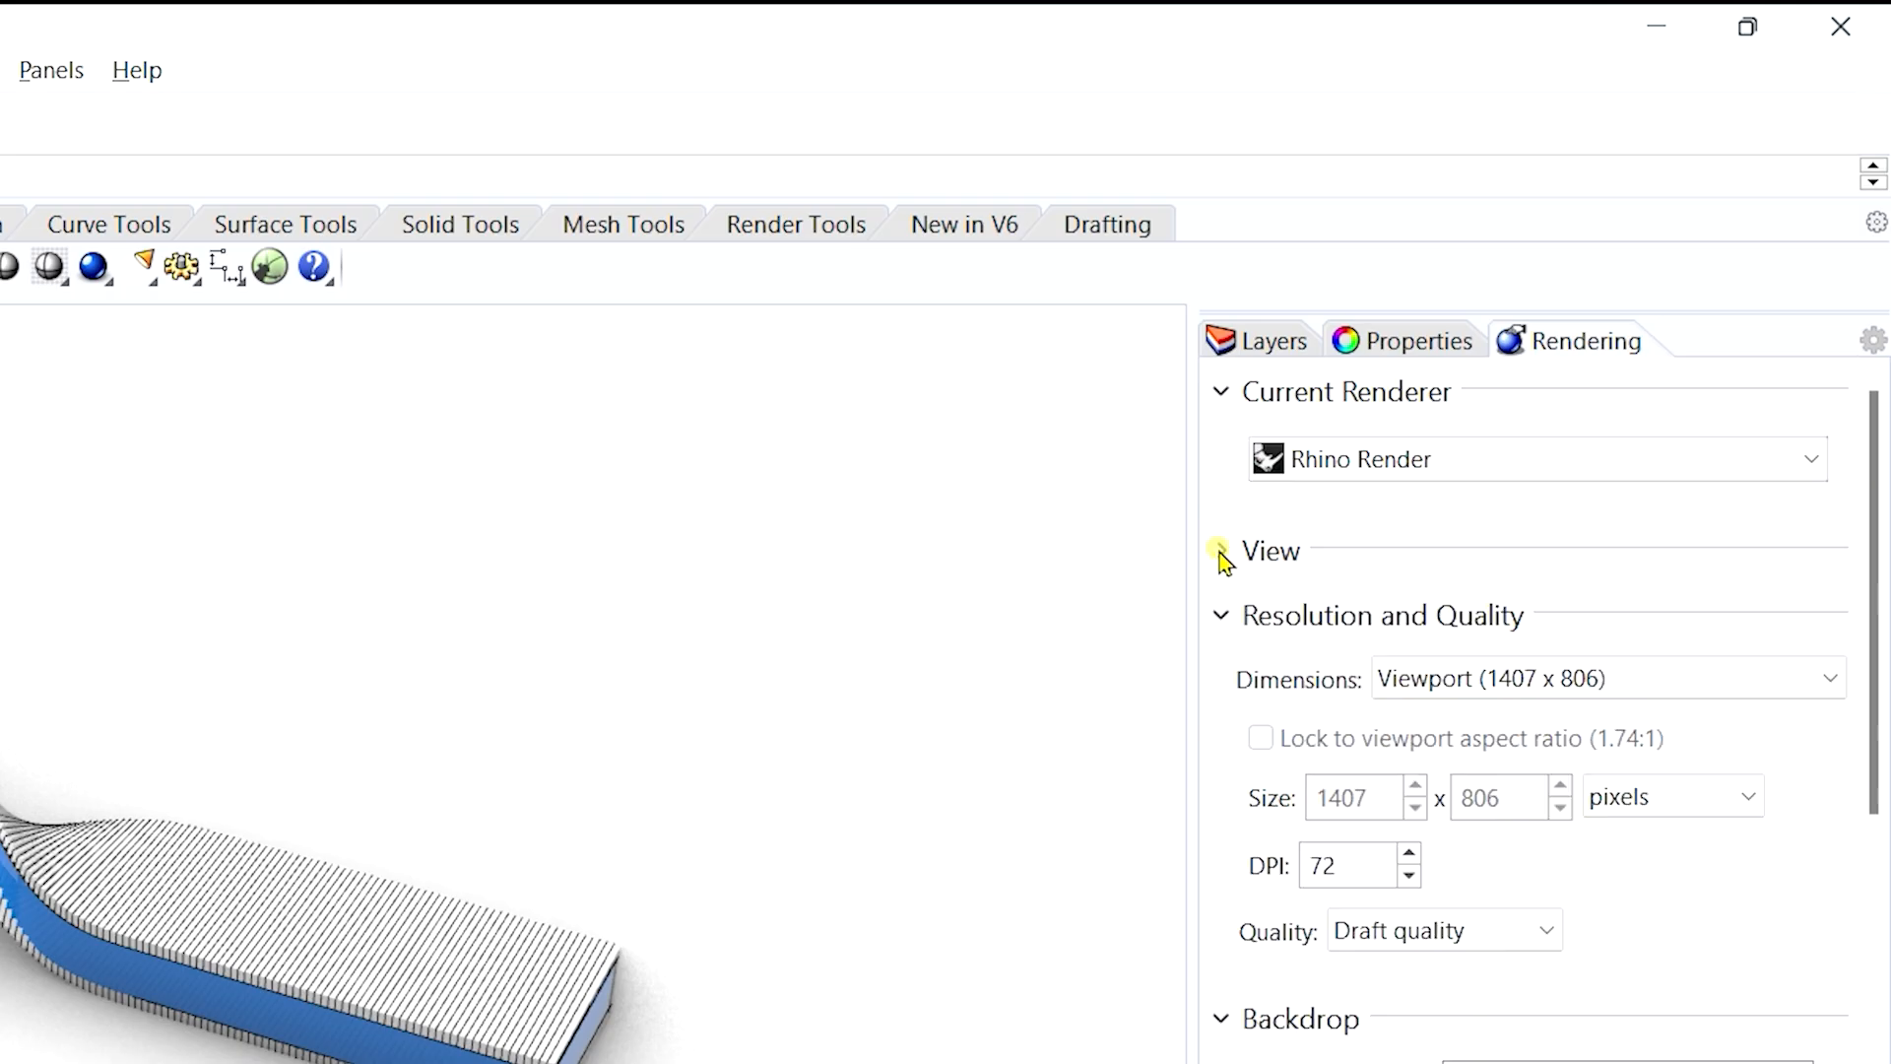
pyautogui.click(1222, 616)
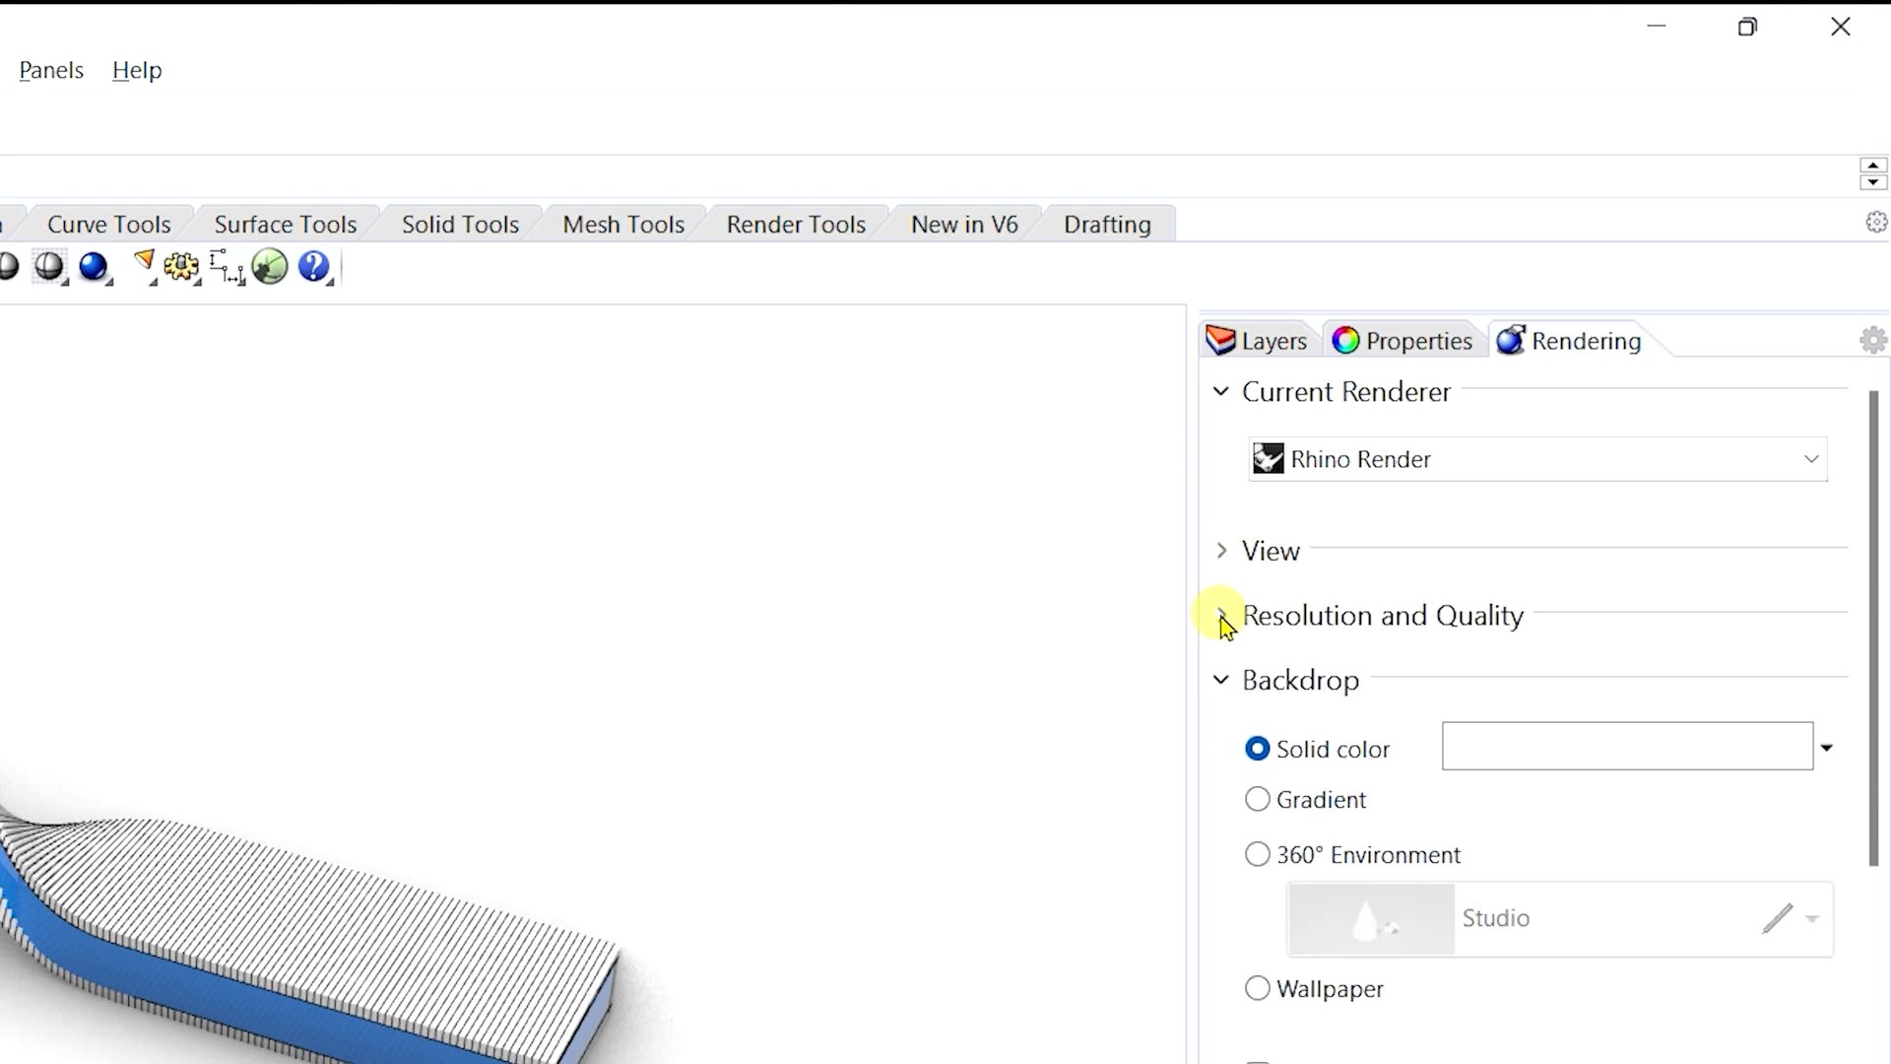
pyautogui.click(1223, 682)
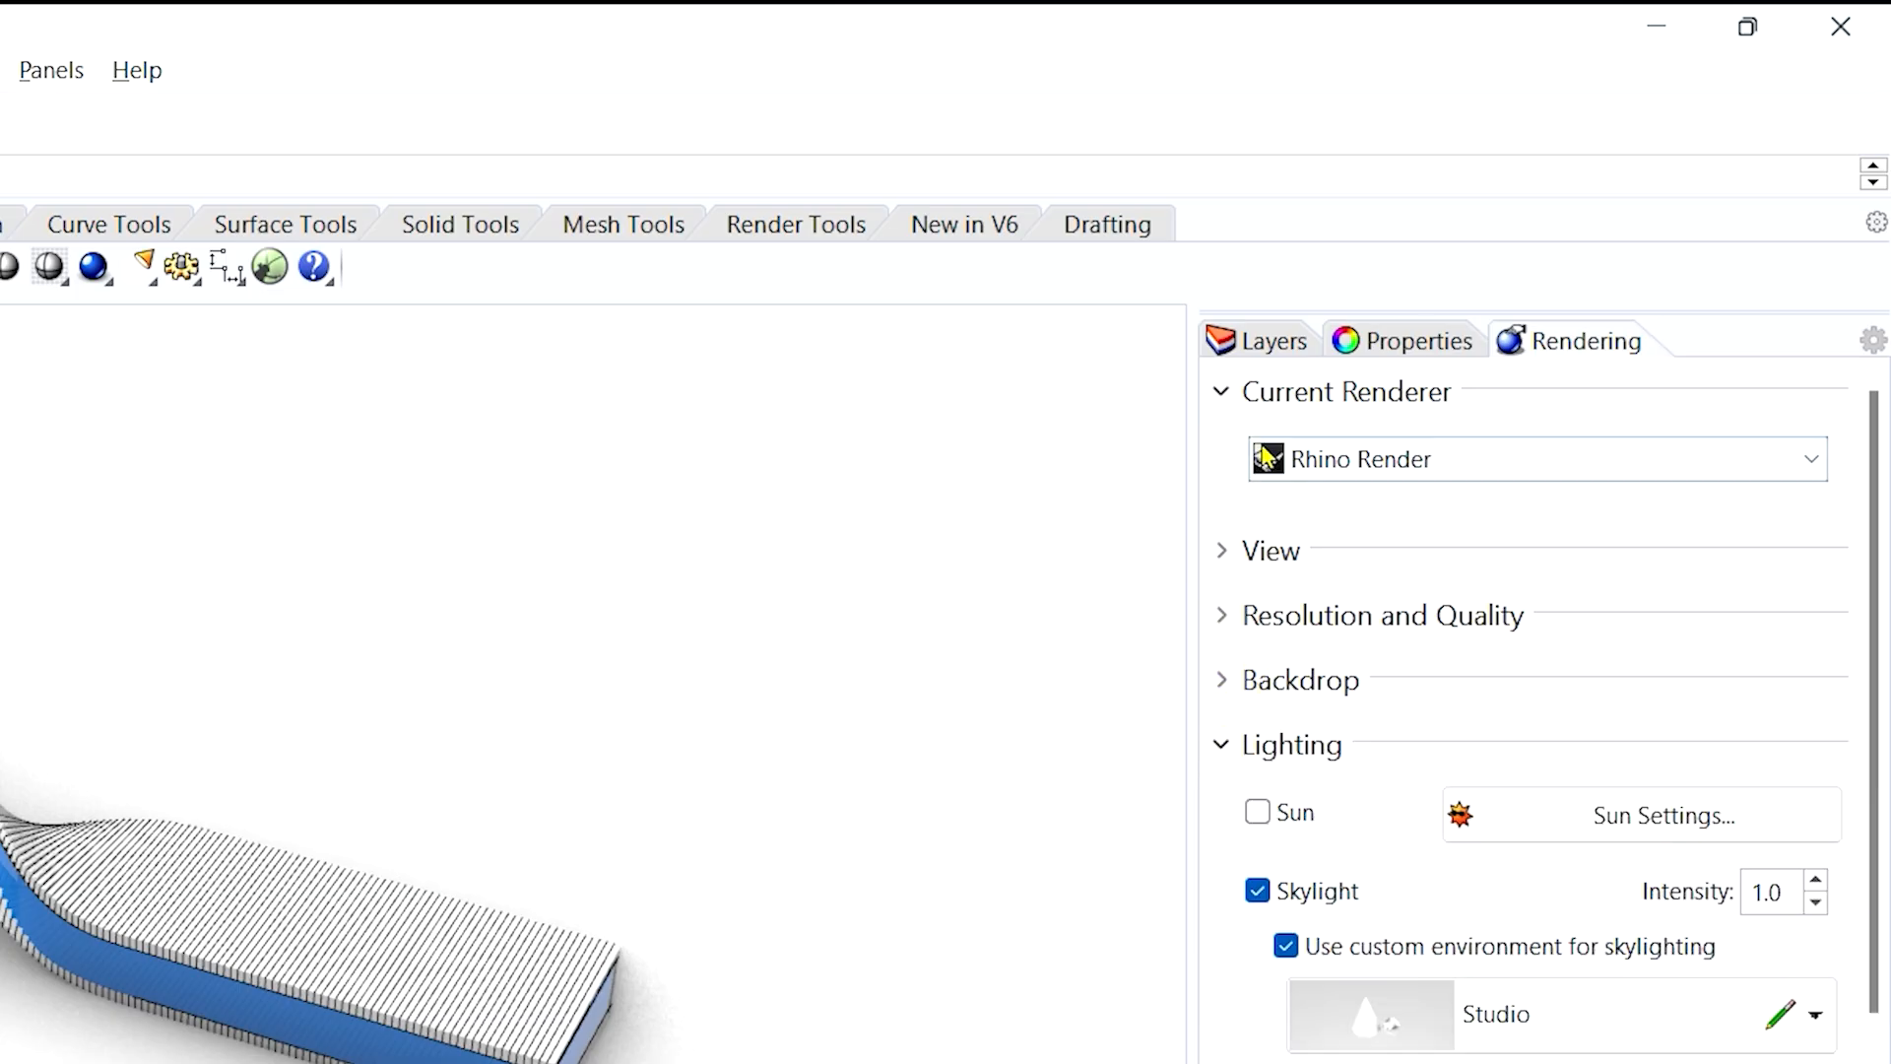
pyautogui.click(1395, 460)
pyautogui.click(1494, 469)
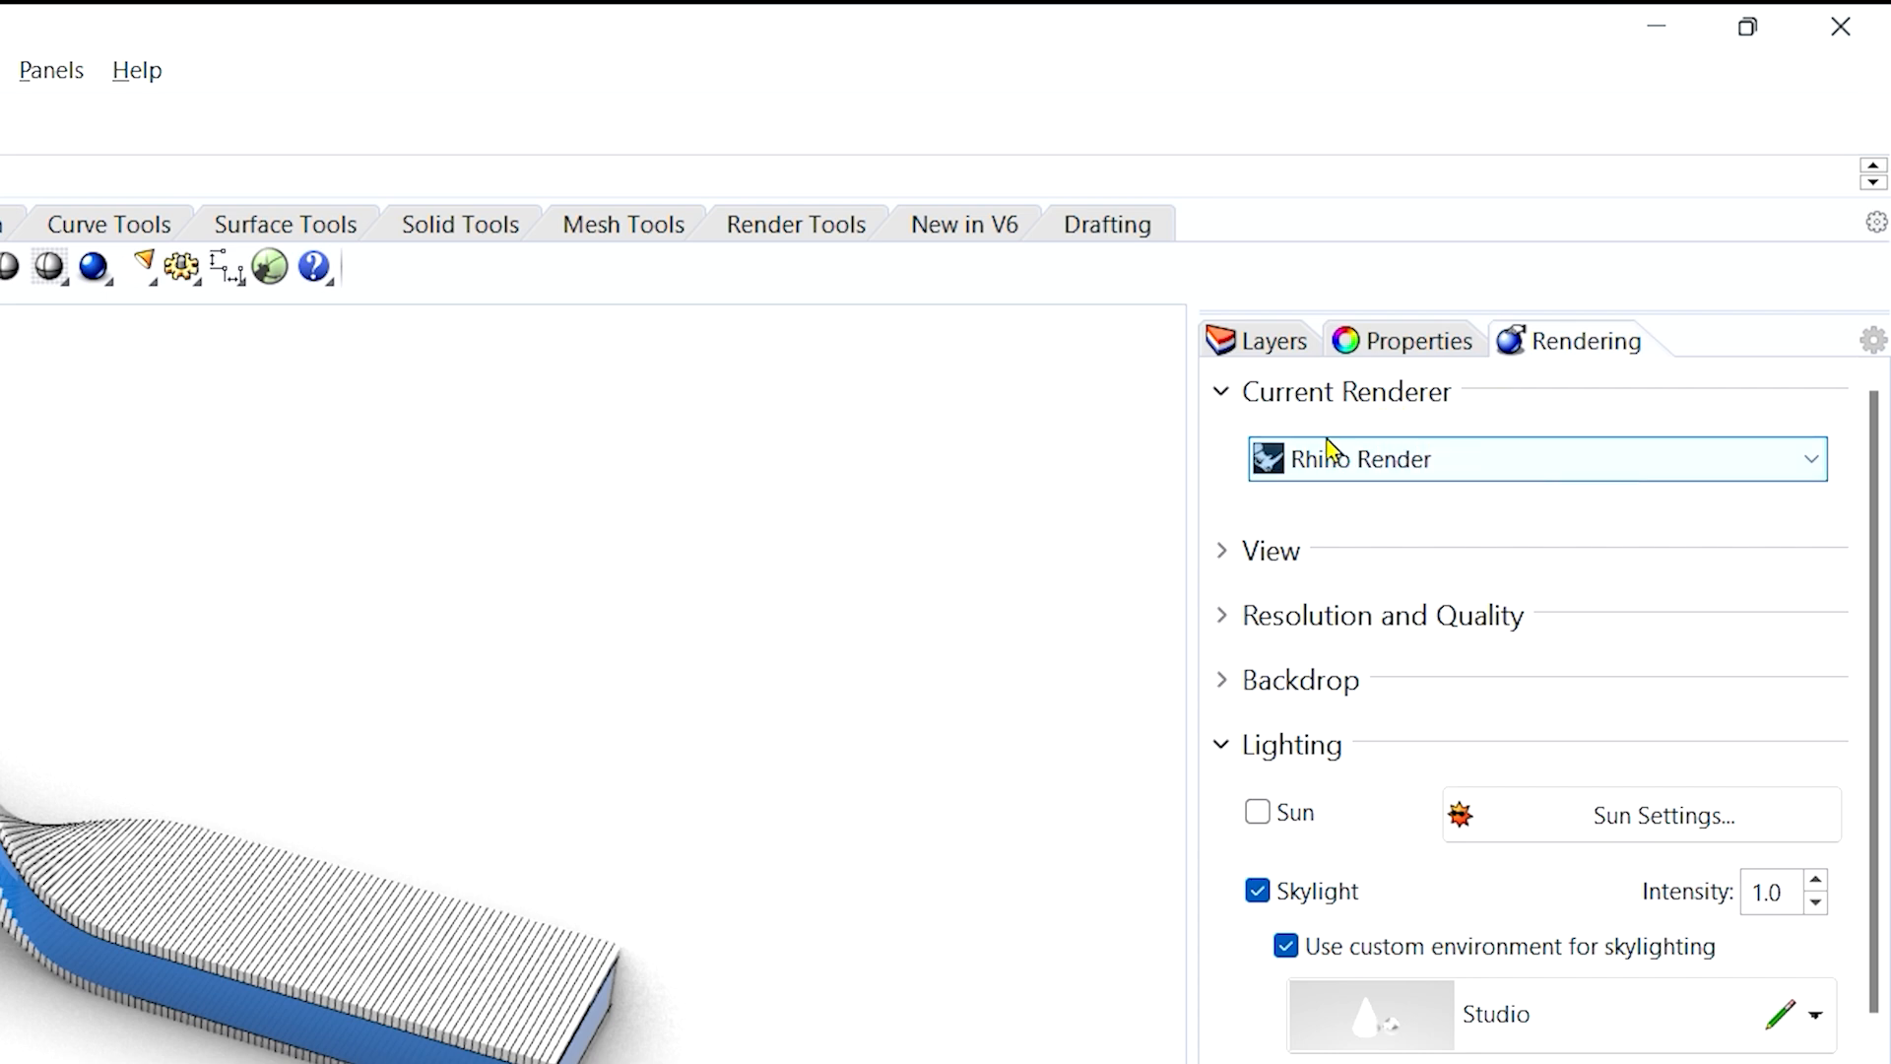
pyautogui.click(1222, 400)
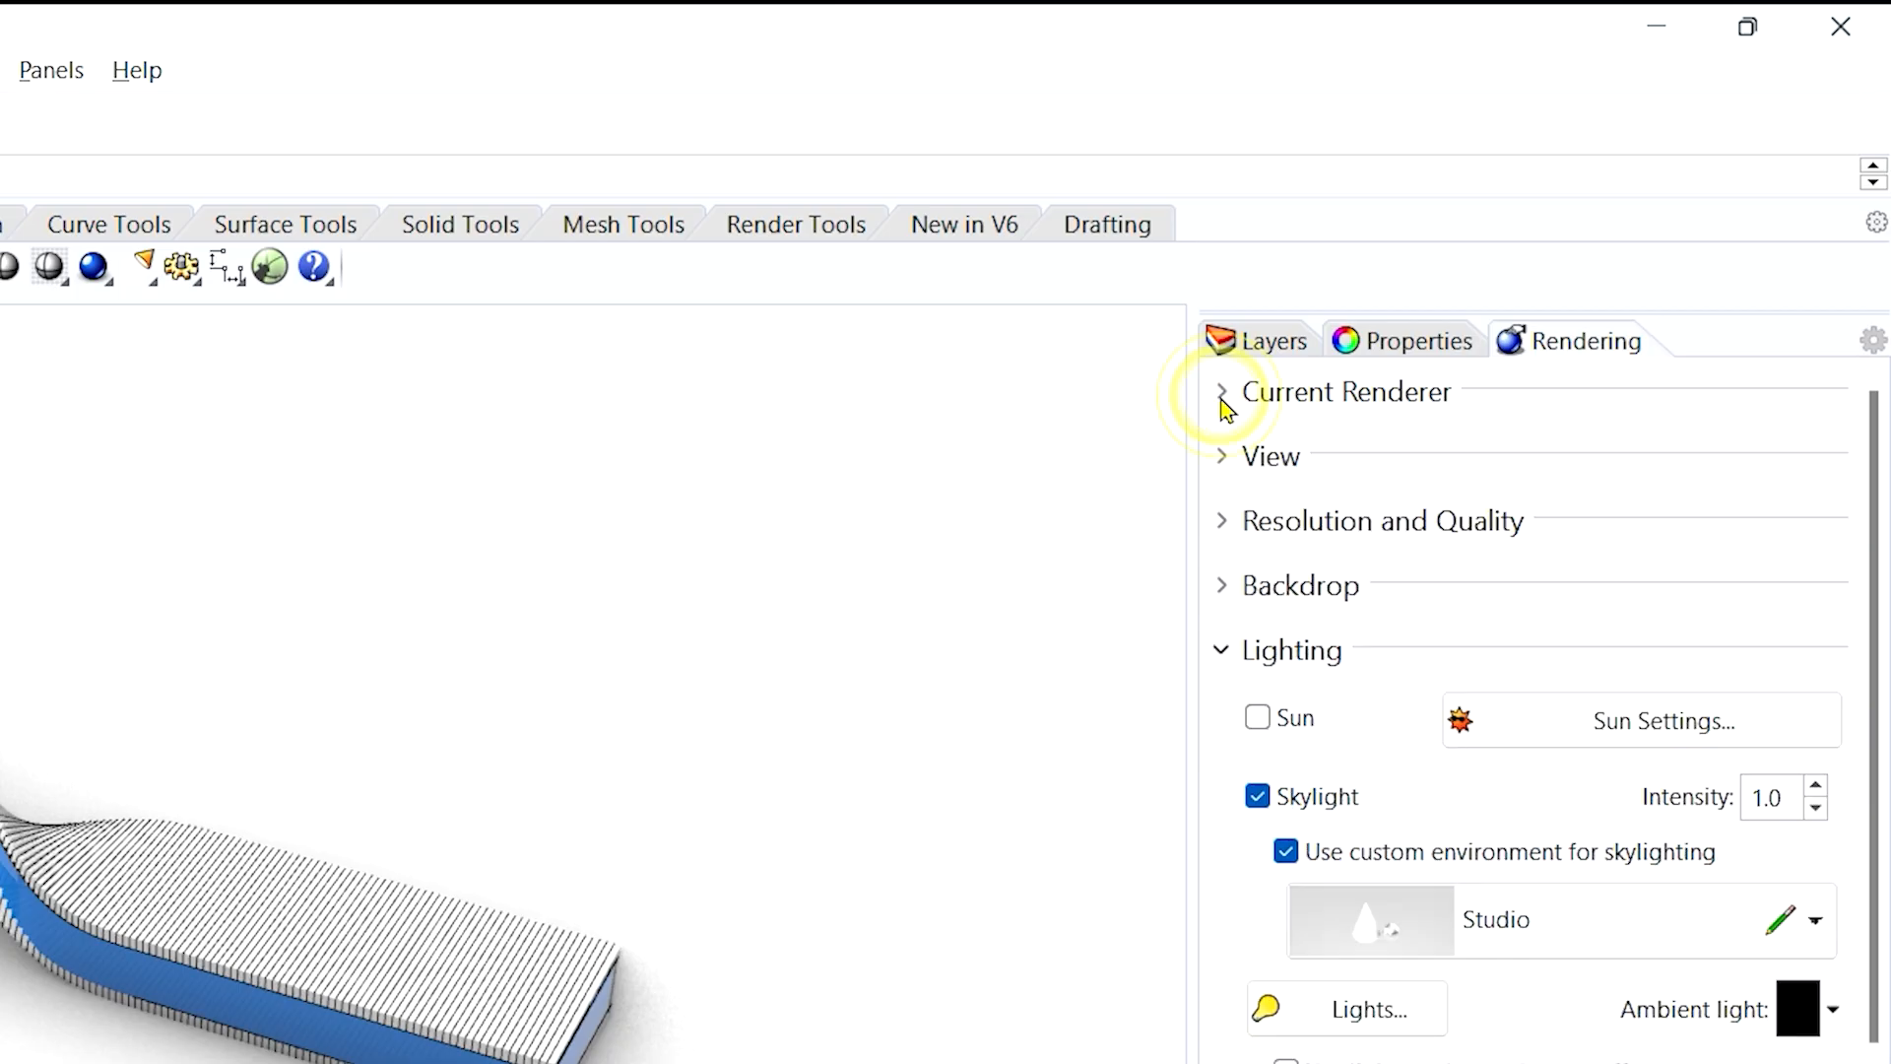
# - Turn on the Sun in the Lighting settings and set its date and time to the current moment
pyautogui.click(1257, 718)
pyautogui.moveTo(827, 653); pyautogui.dragTo(532, 433, button='right')
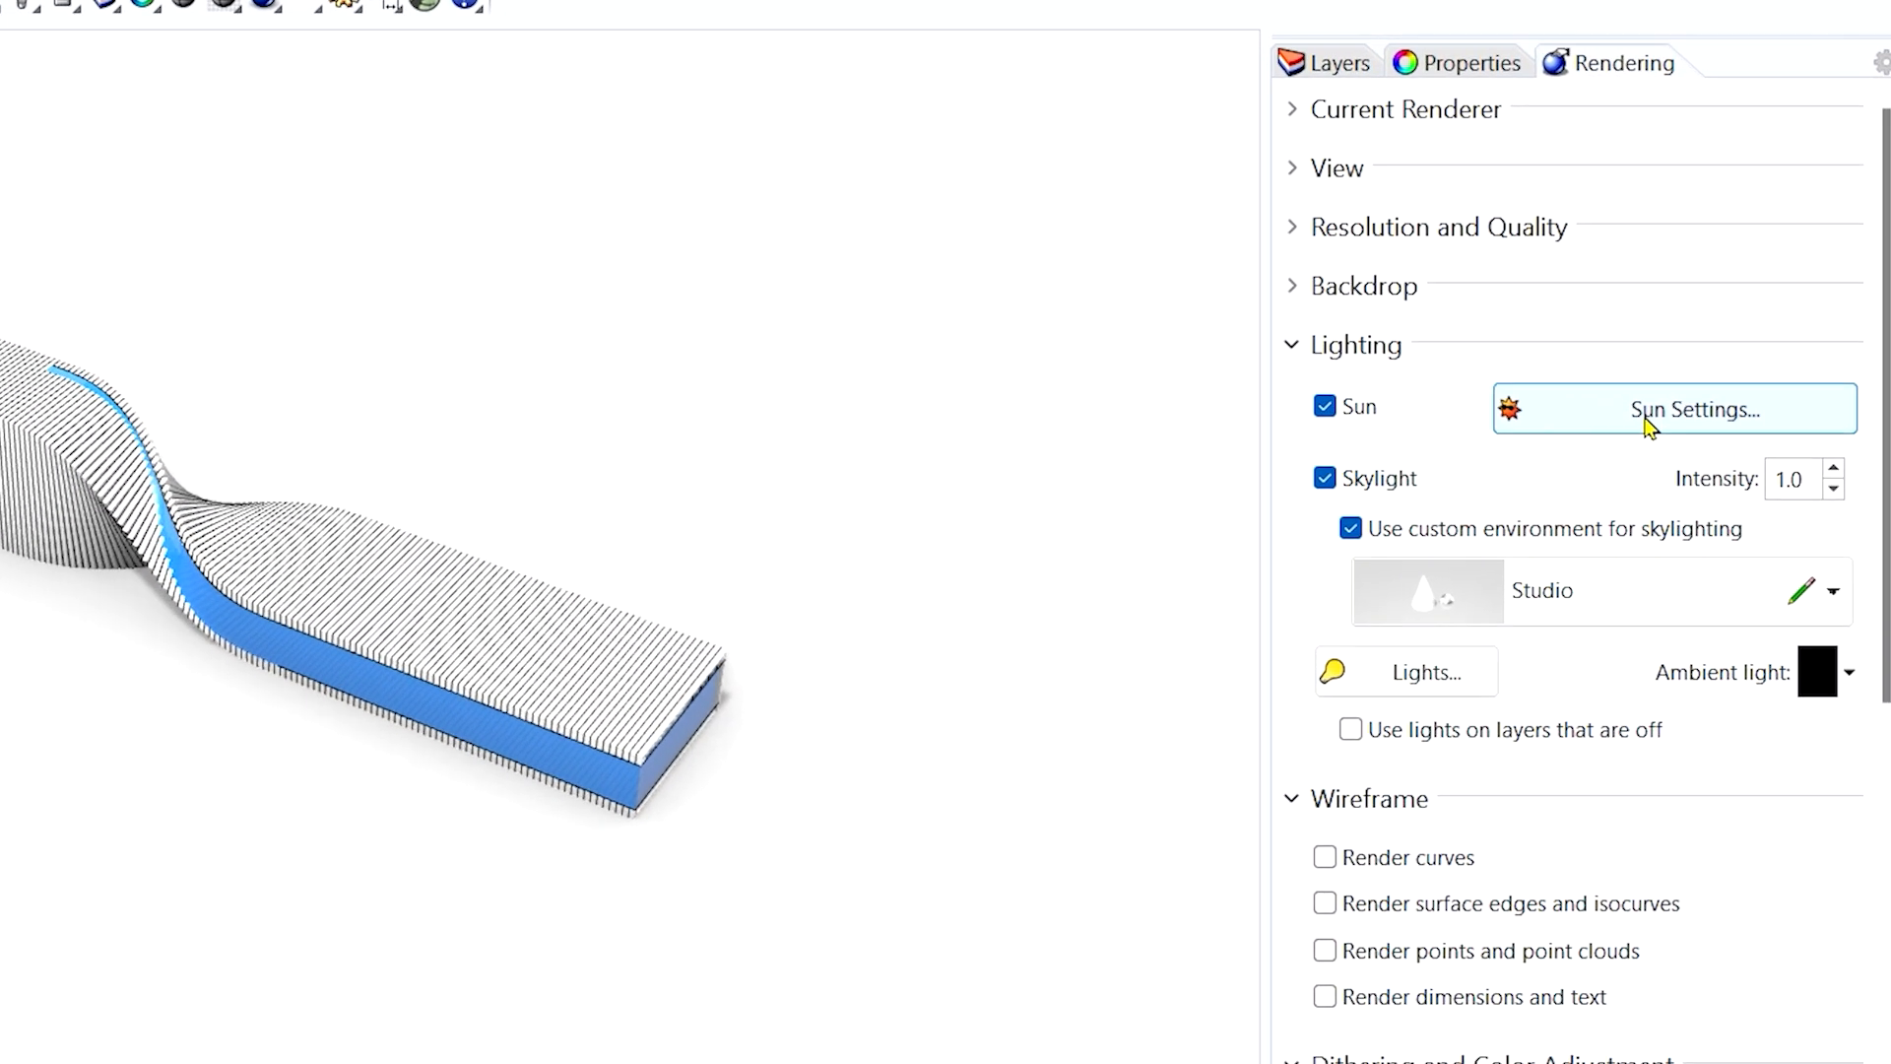
pyautogui.click(1640, 422)
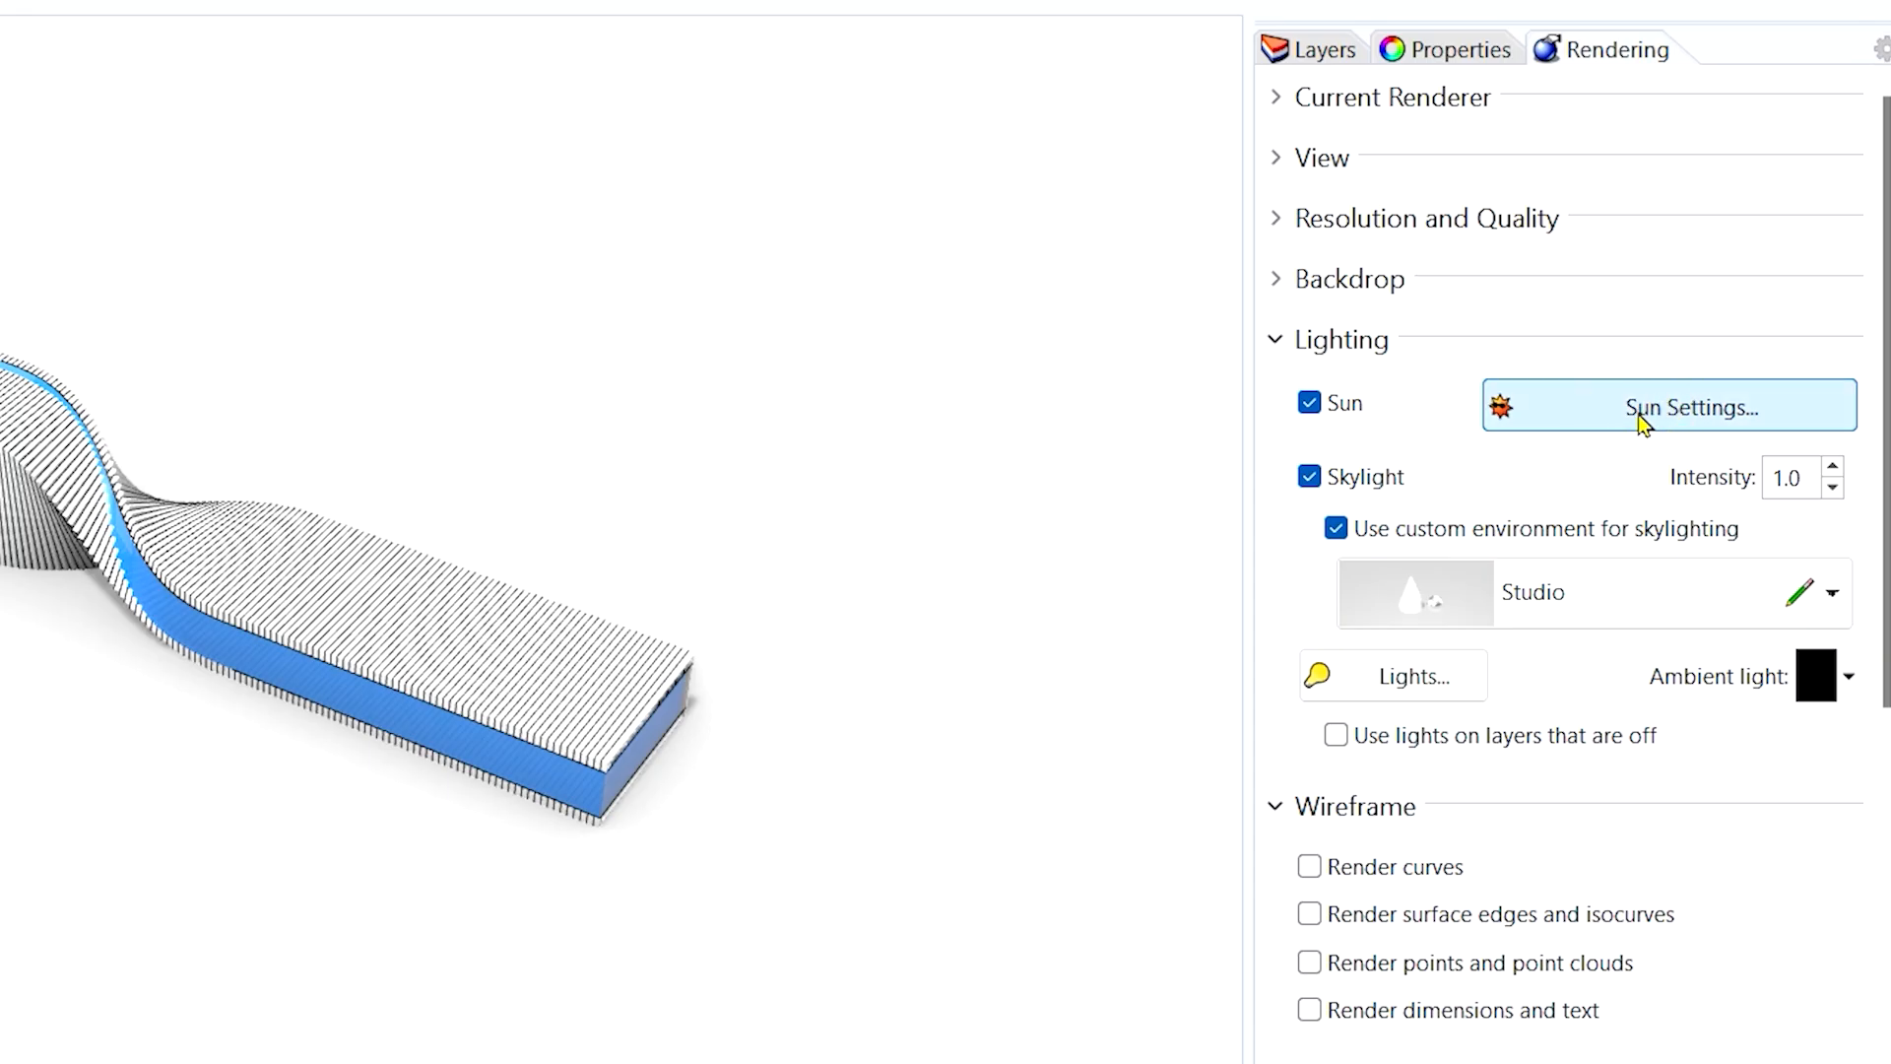
pyautogui.moveTo(907, 26); pyautogui.dragTo(1501, 91)
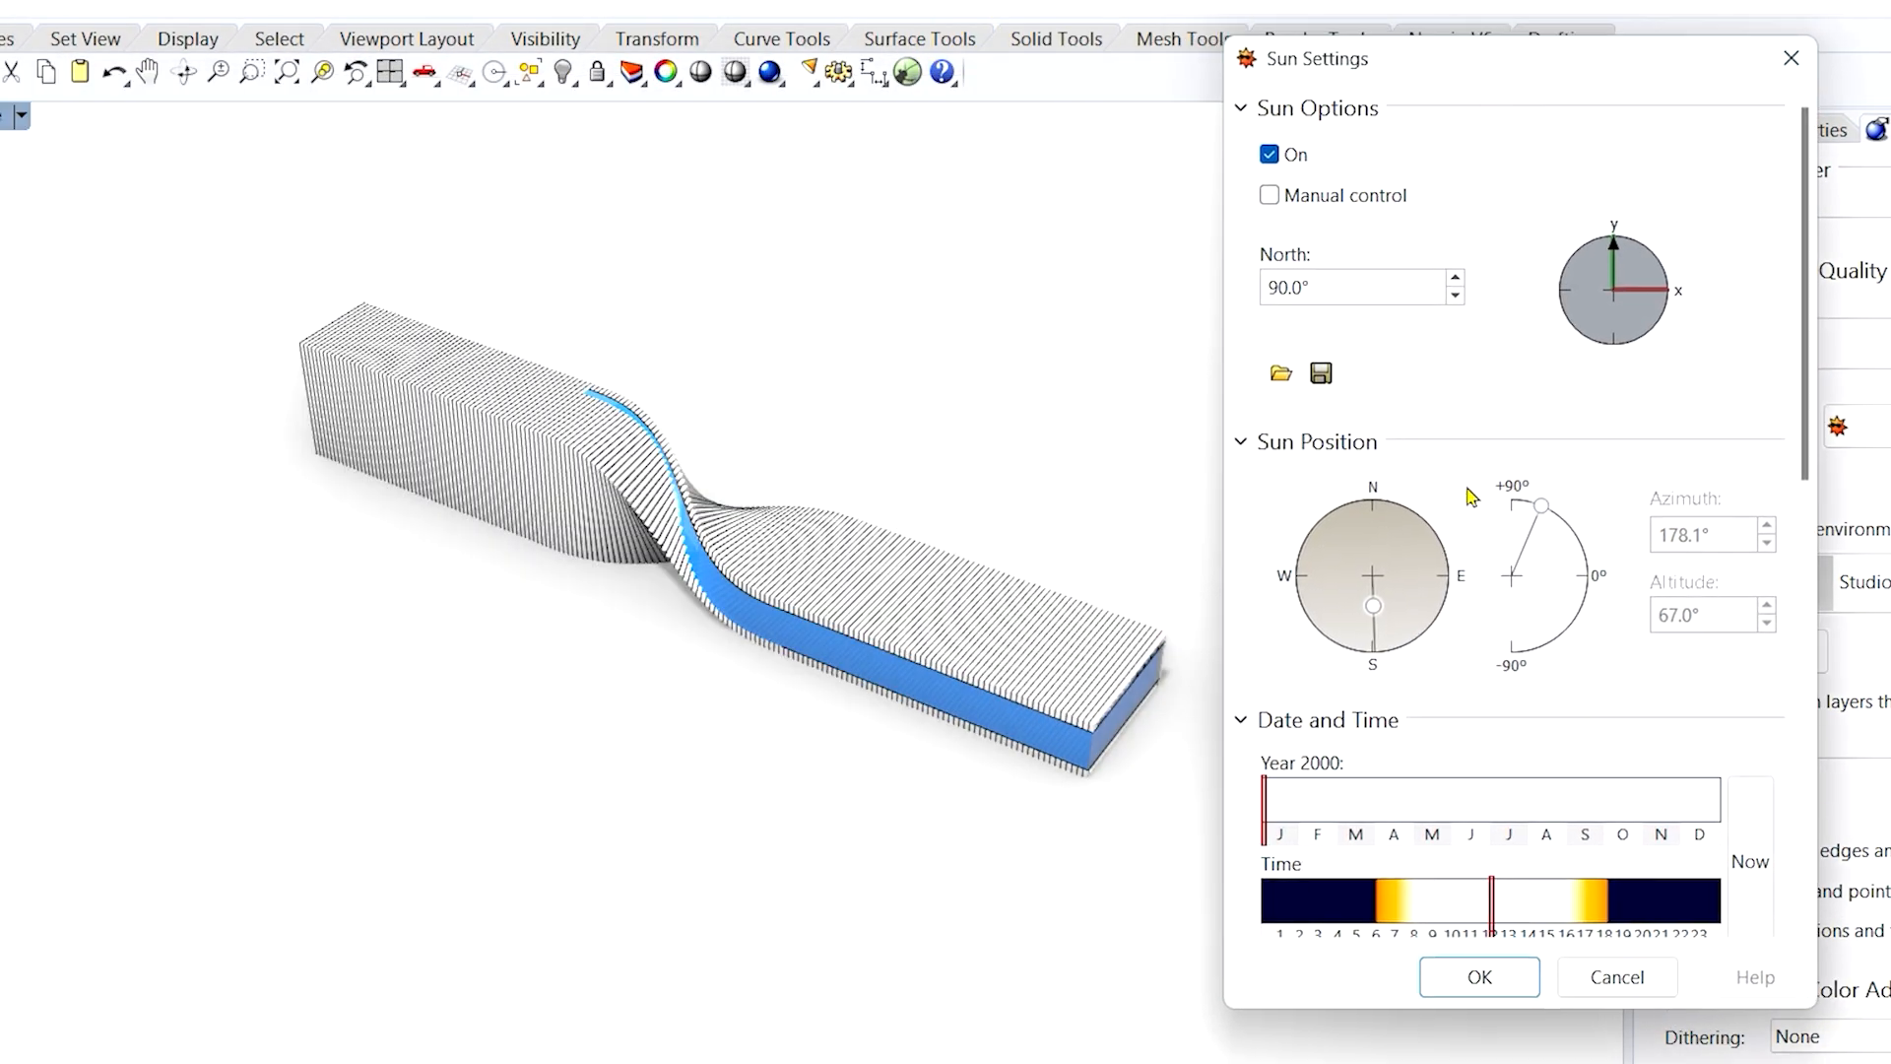
pyautogui.click(1752, 855)
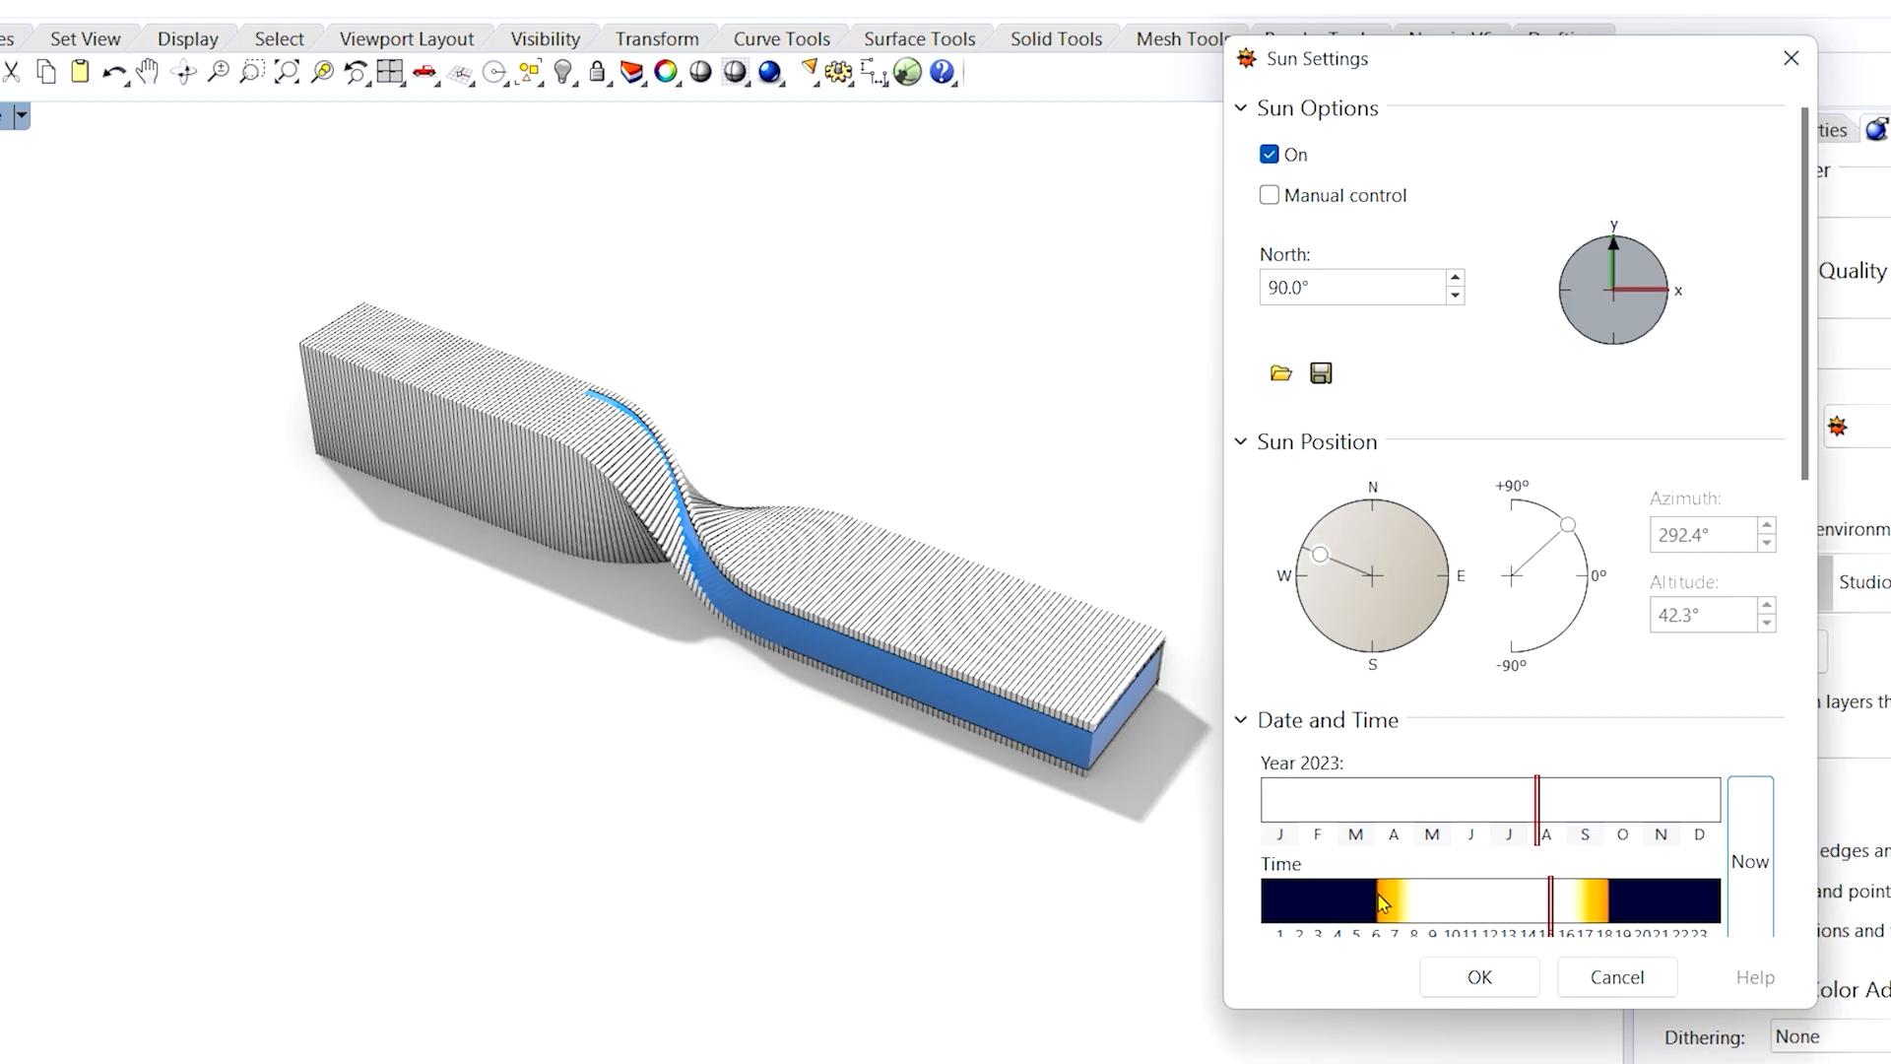
pyautogui.click(1479, 976)
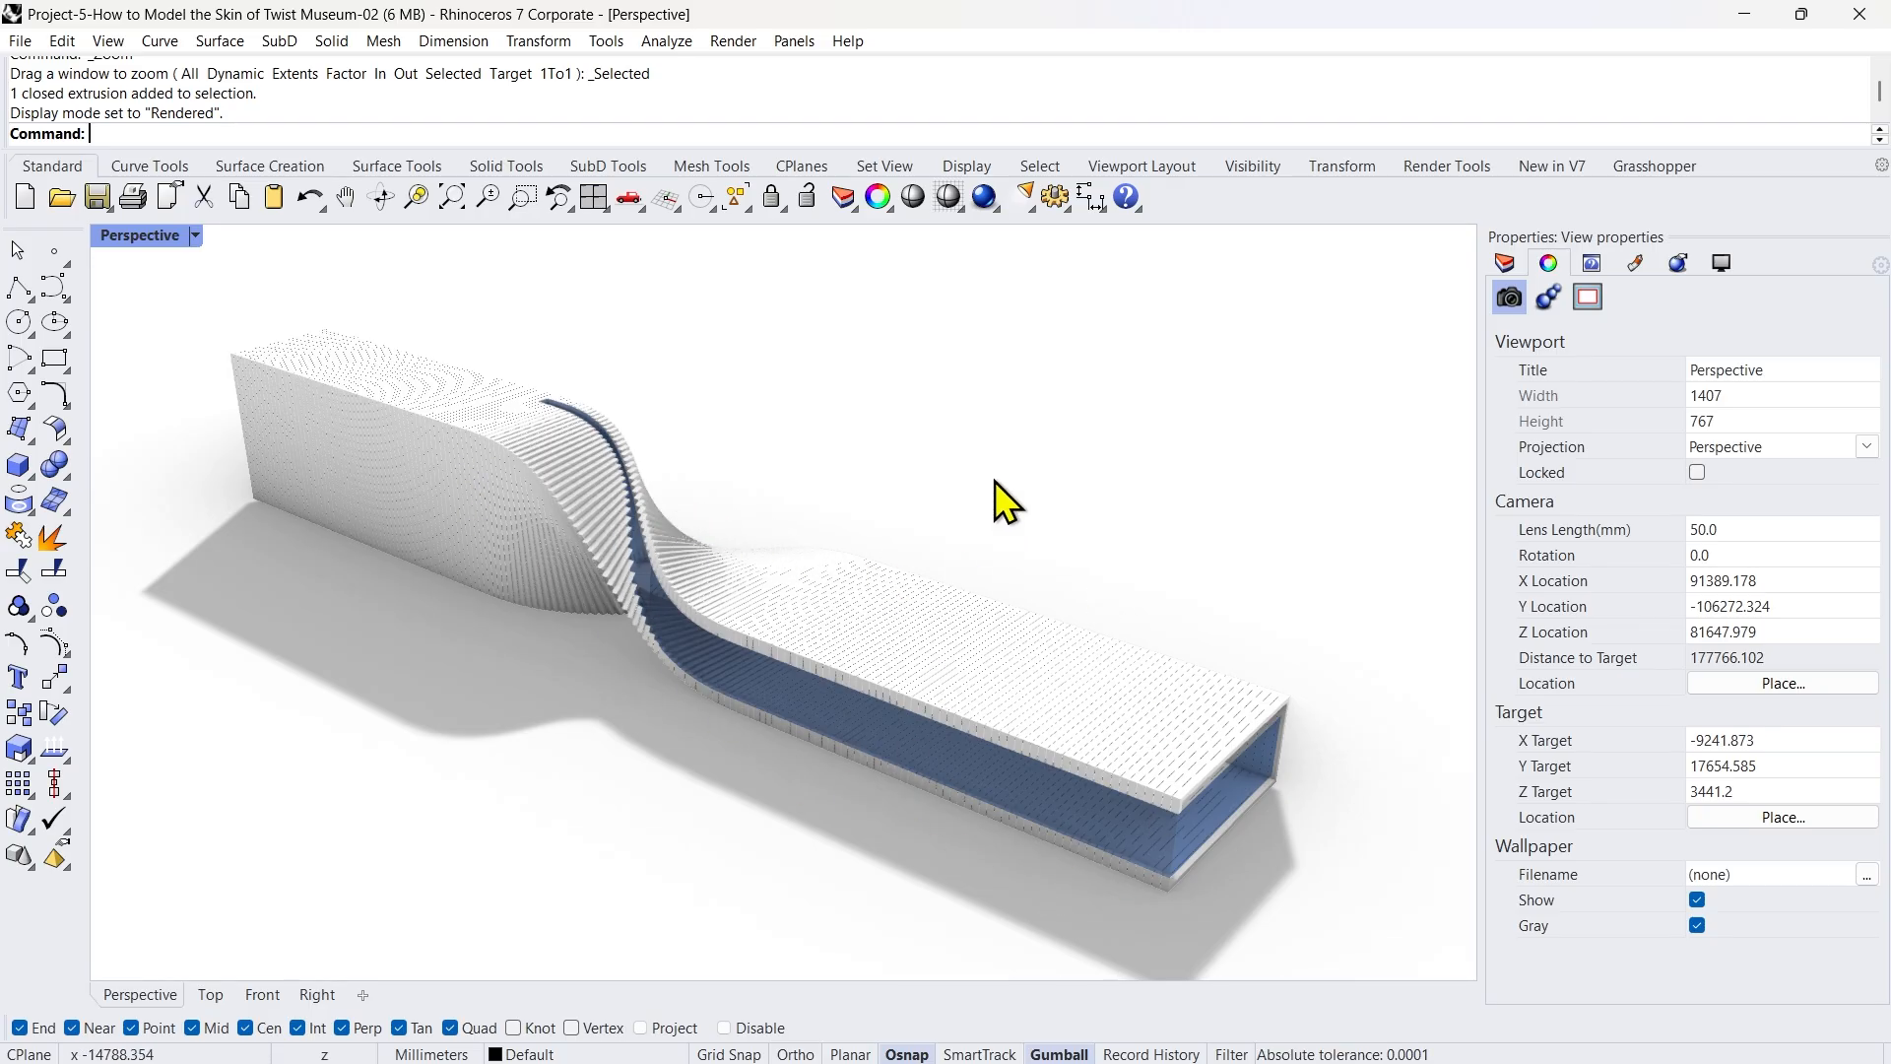
pyautogui.moveTo(746, 815)
pyautogui.mouseDown(button='right')
pyautogui.moveTo(570, 747)
pyautogui.moveTo(675, 752)
pyautogui.moveTo(751, 802)
pyautogui.moveTo(705, 827)
pyautogui.moveTo(824, 832)
pyautogui.moveTo(782, 810)
pyautogui.mouseUp(button='right')
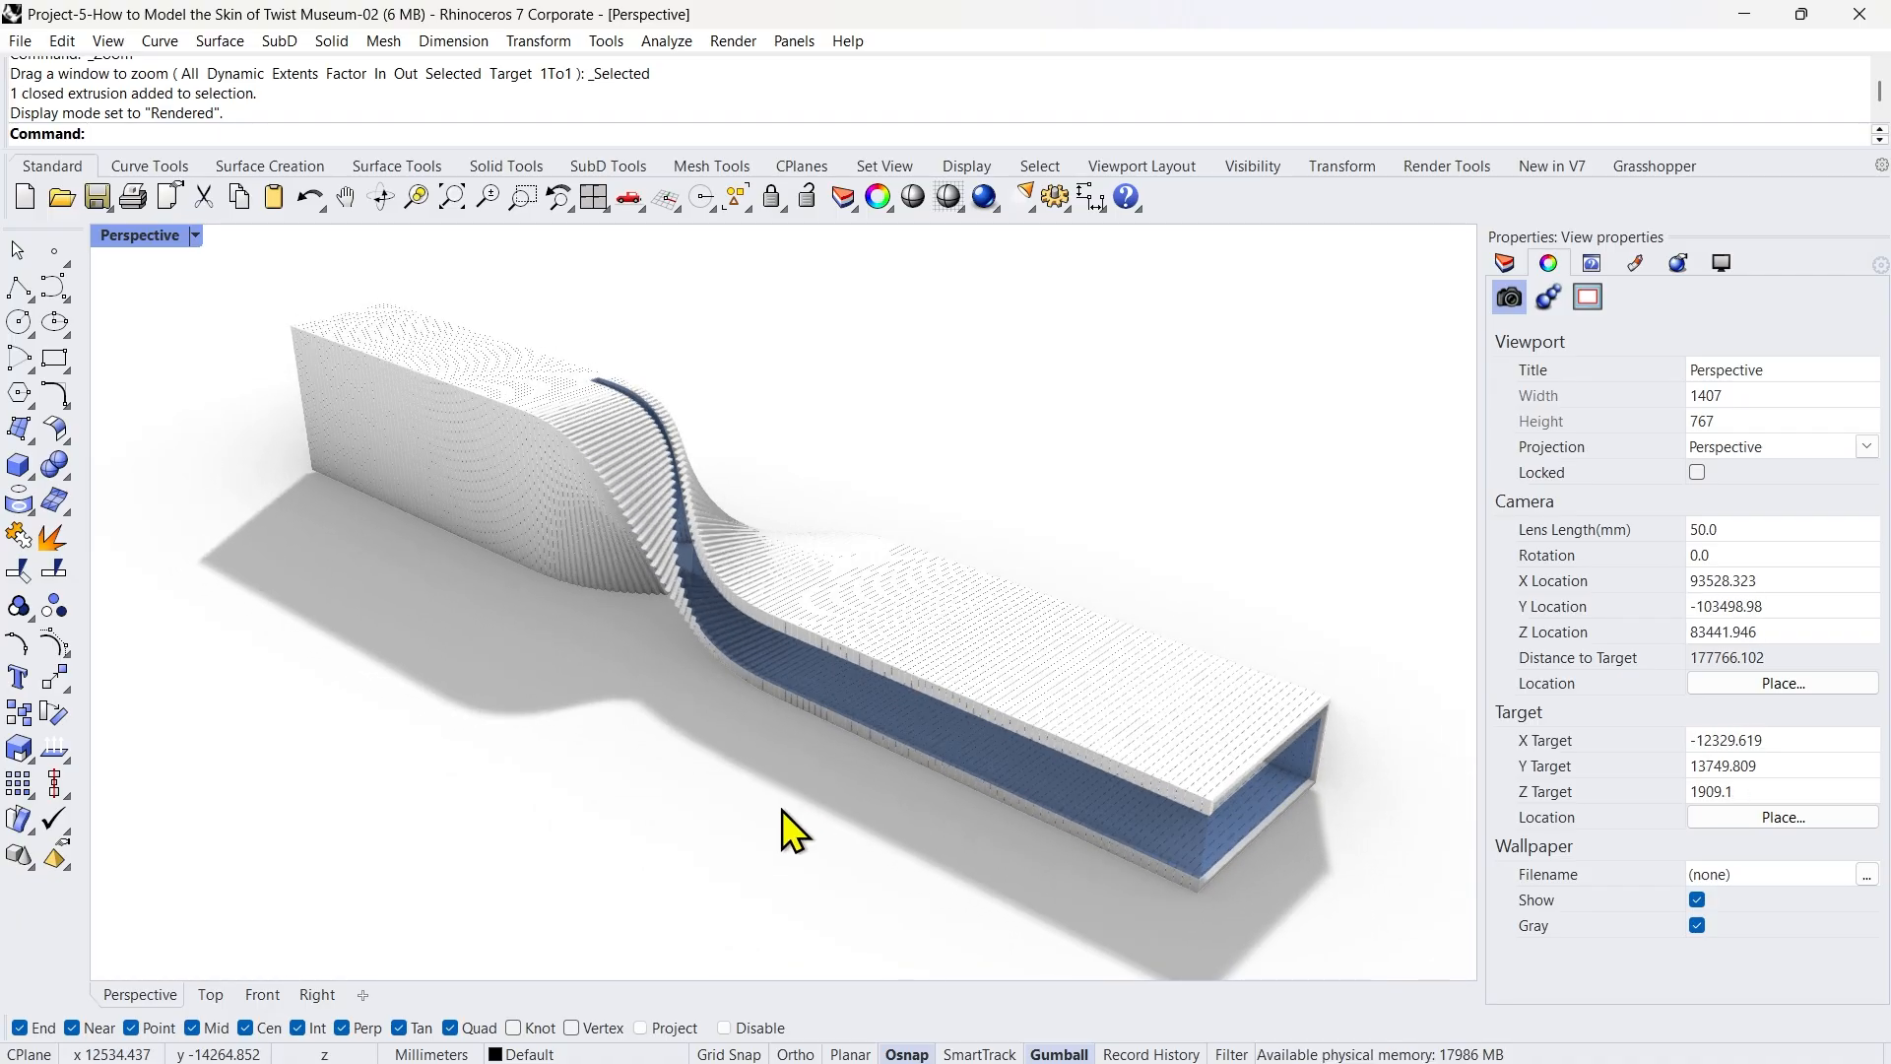